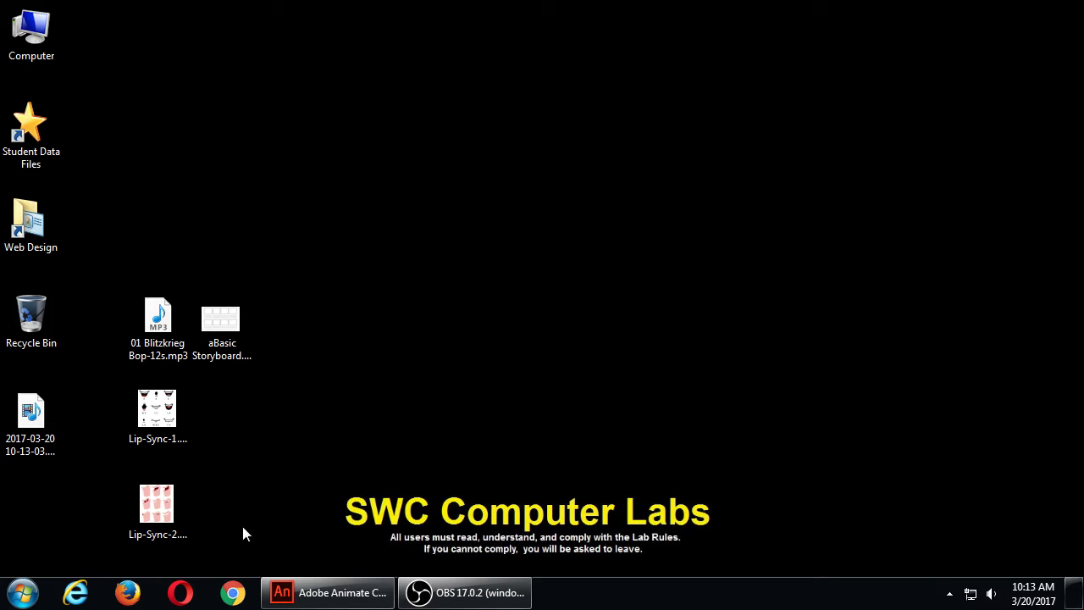
# Step: Switch to Chrome and search the web for "animation mouth movements"
pyautogui.click(233, 592)
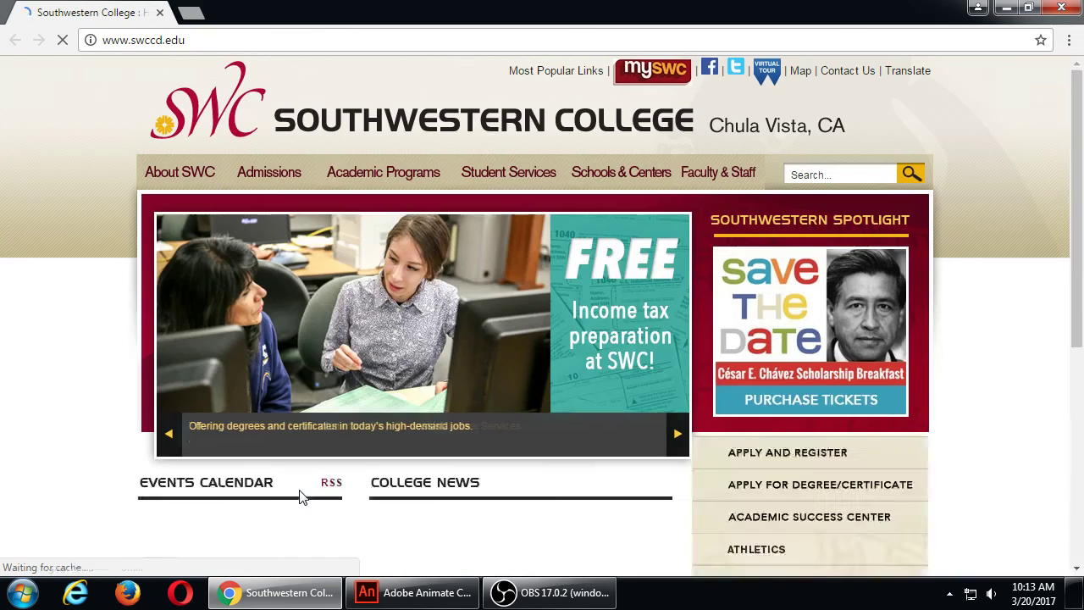
pyautogui.press('super+plus')
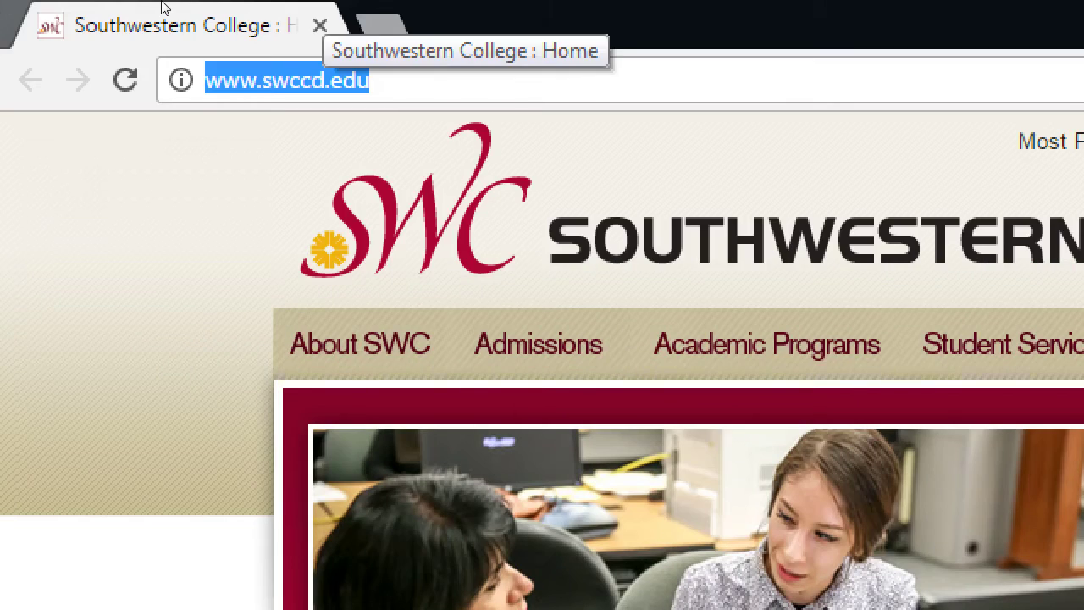
pyautogui.write('aniat')
pyautogui.press('BackSpace')
pyautogui.press('BackSpace')
pyautogui.write('mat')
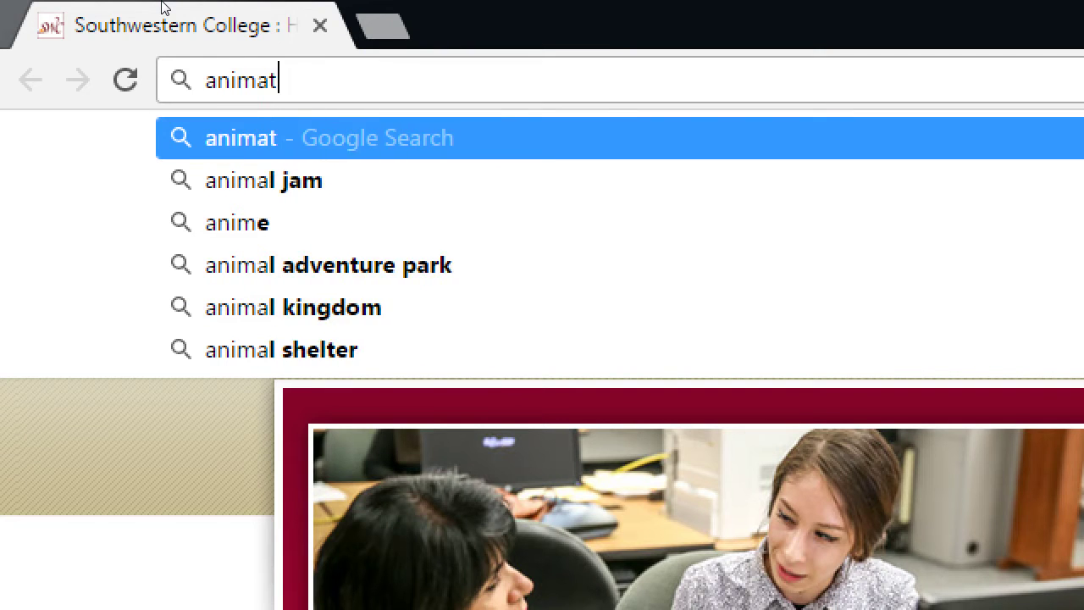
pyautogui.write('ion mouth ')
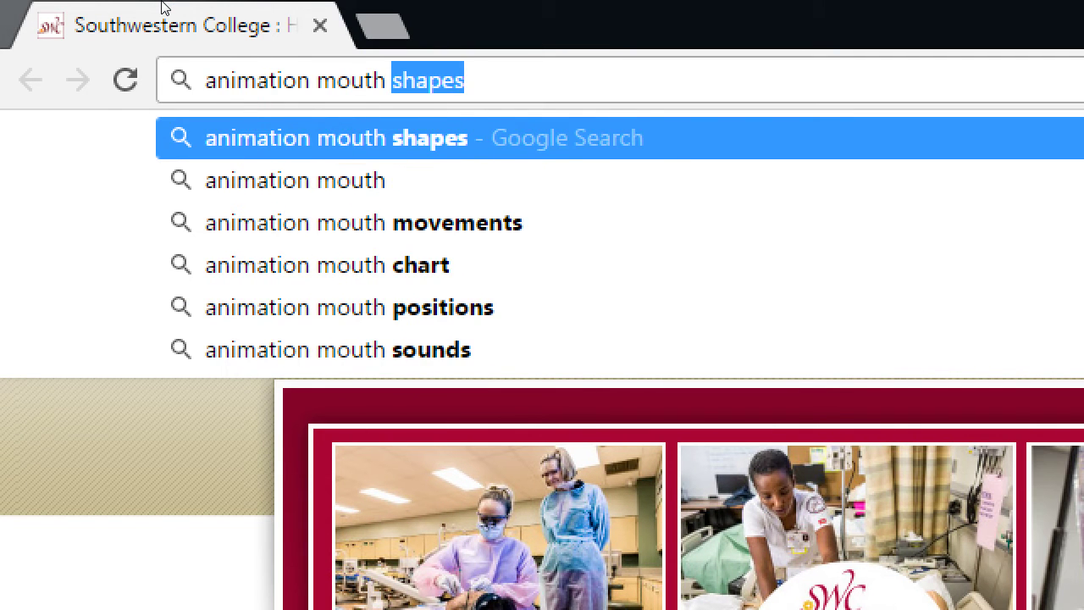
pyautogui.write('movements')
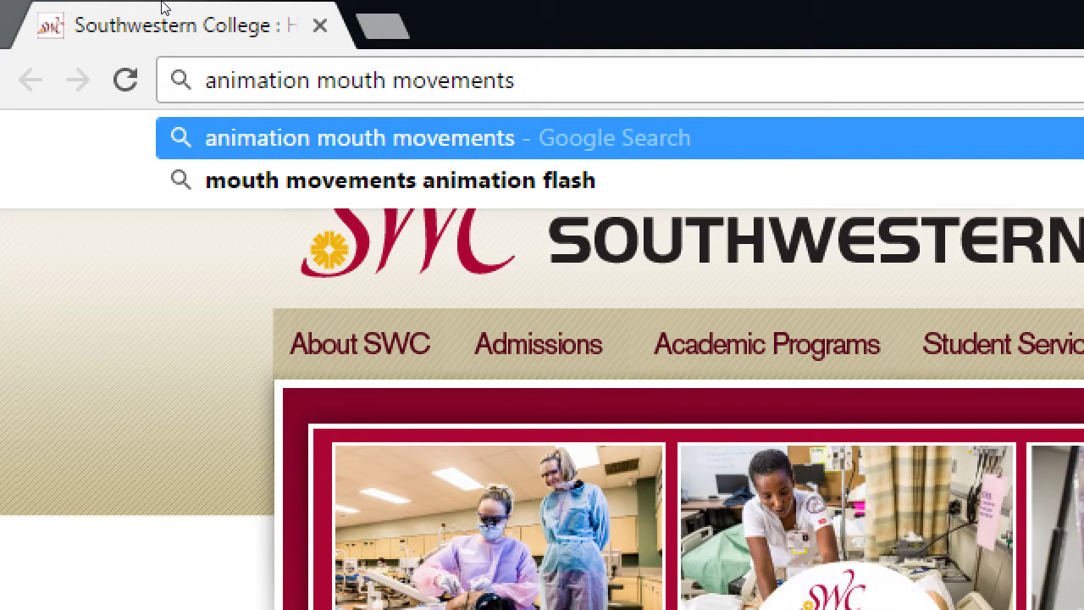
pyautogui.press('Return')
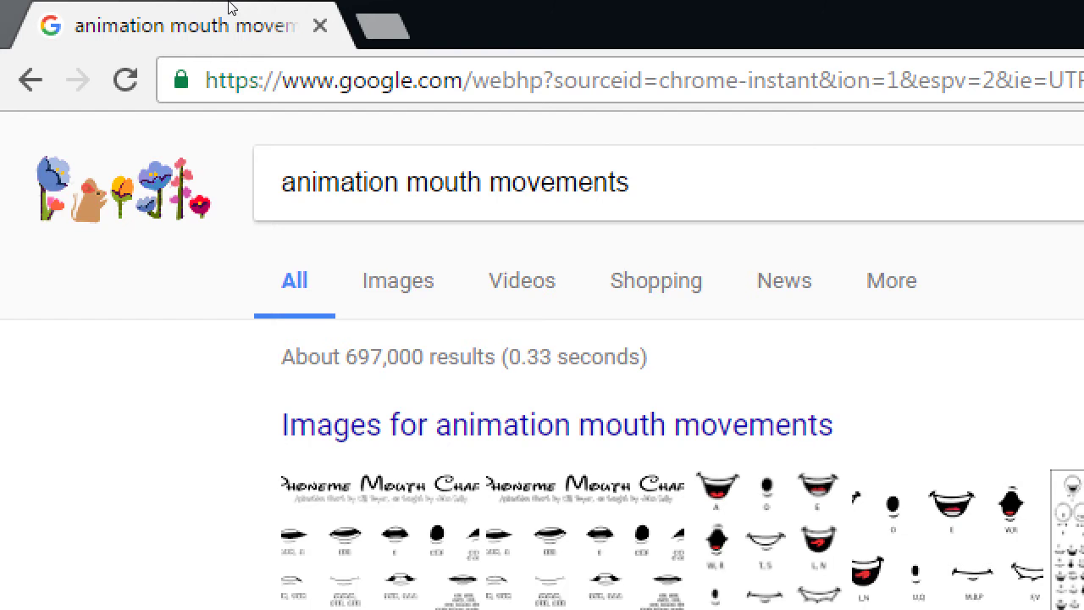
# Step: Show the image results for the search and browse the mouth shape and lip-sync charts
pyautogui.press('super+minus')
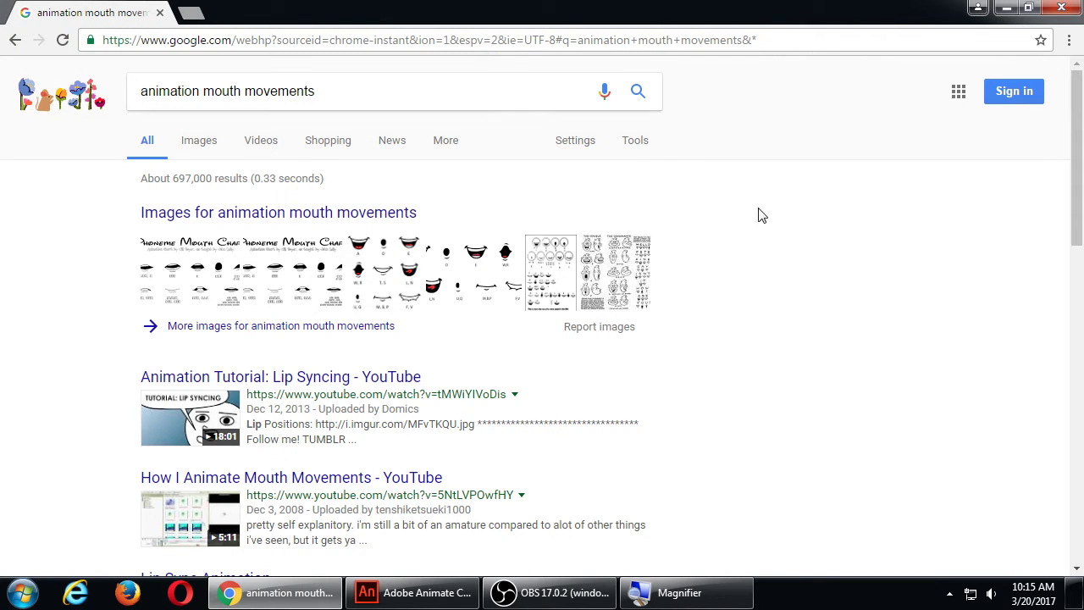
pyautogui.click(196, 145)
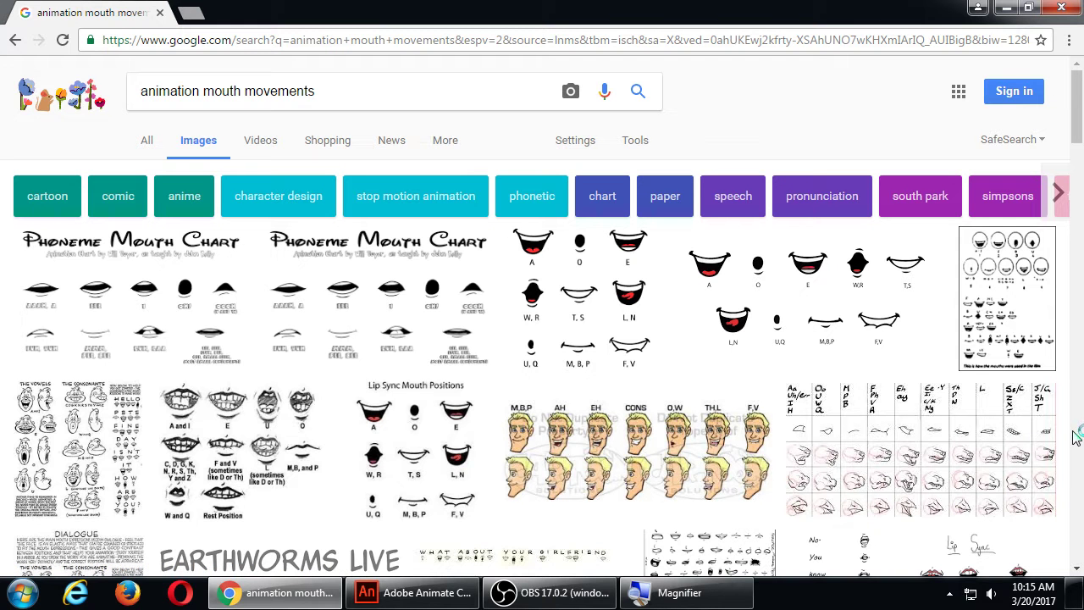
pyautogui.scroll(-1, 1071, 434)
pyautogui.scroll(-1, 1059, 429)
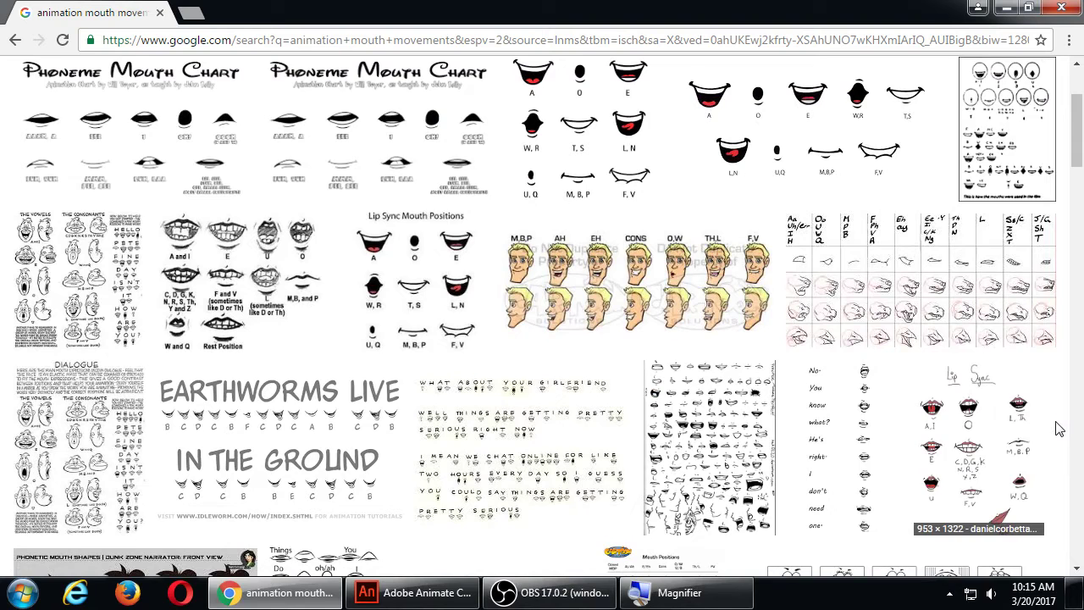
pyautogui.scroll(-2, 1057, 428)
pyautogui.scroll(-1, 1057, 427)
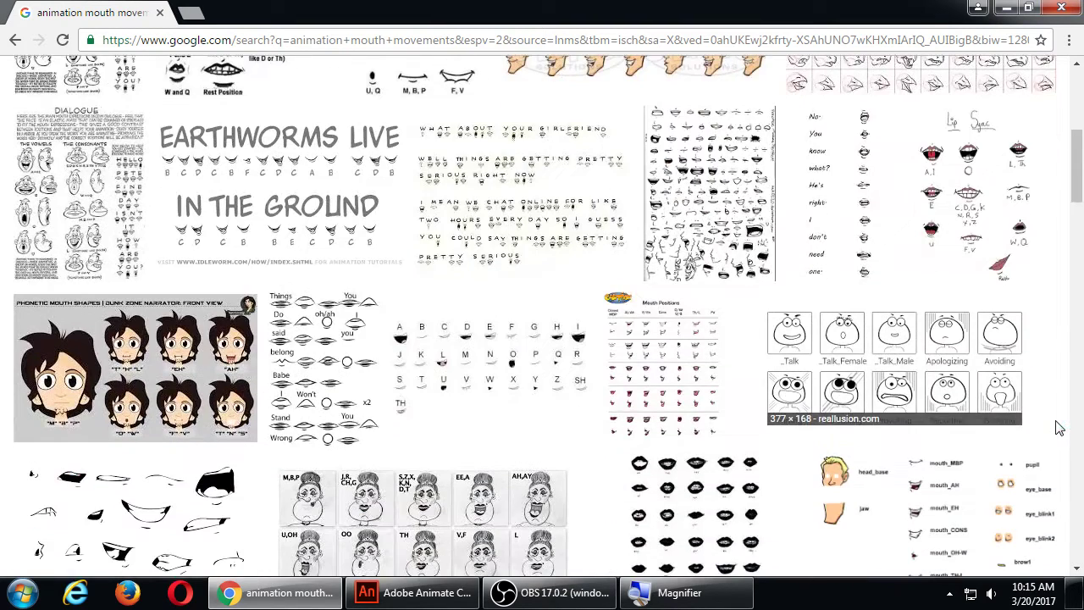
pyautogui.scroll(-1, 1058, 428)
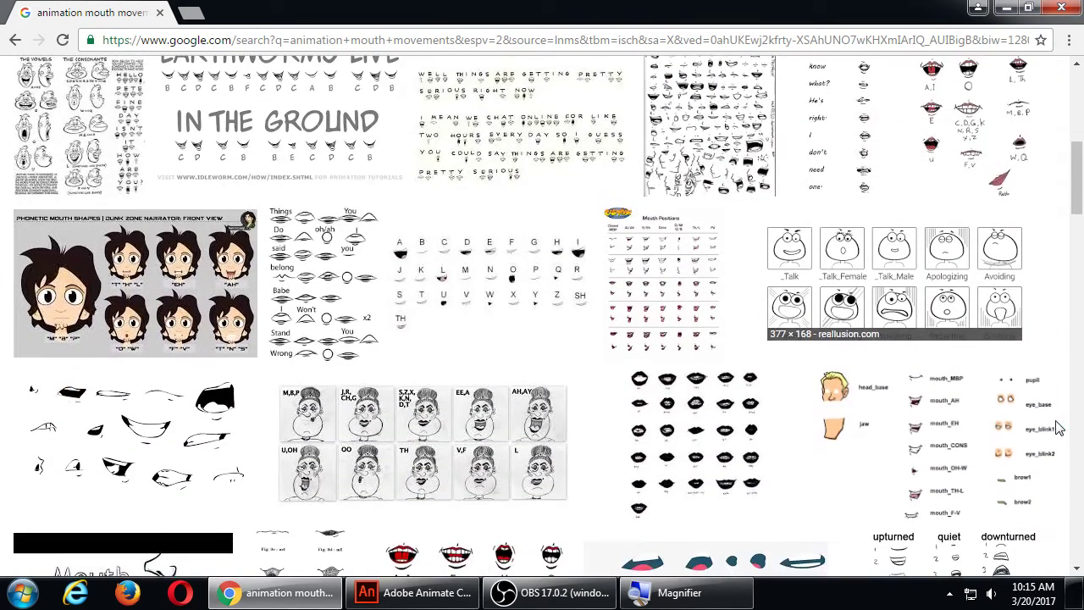
pyautogui.scroll(-3, 1057, 428)
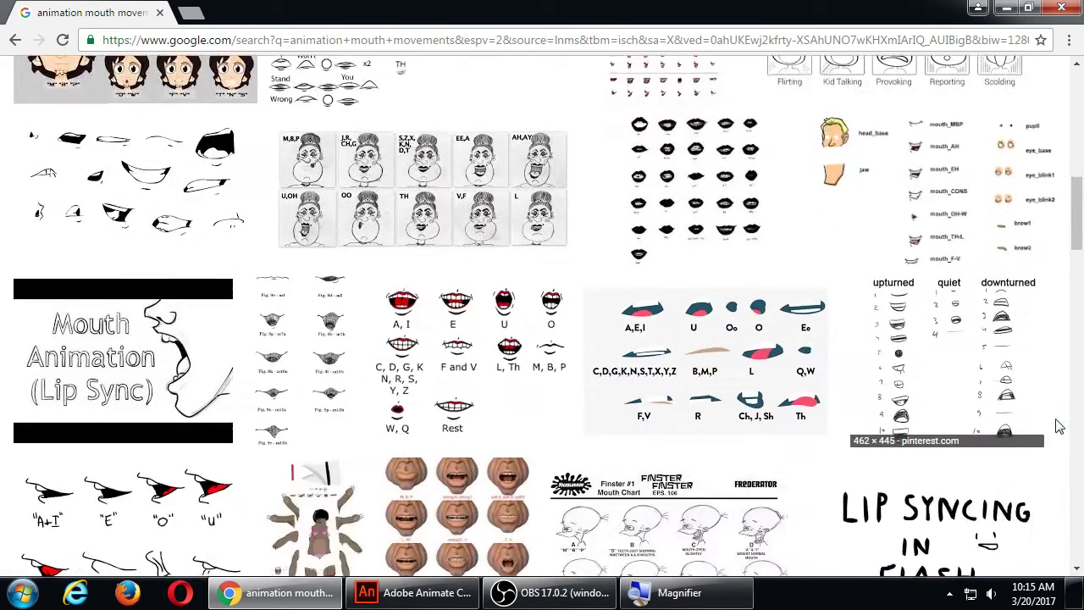
pyautogui.scroll(-4, 1057, 428)
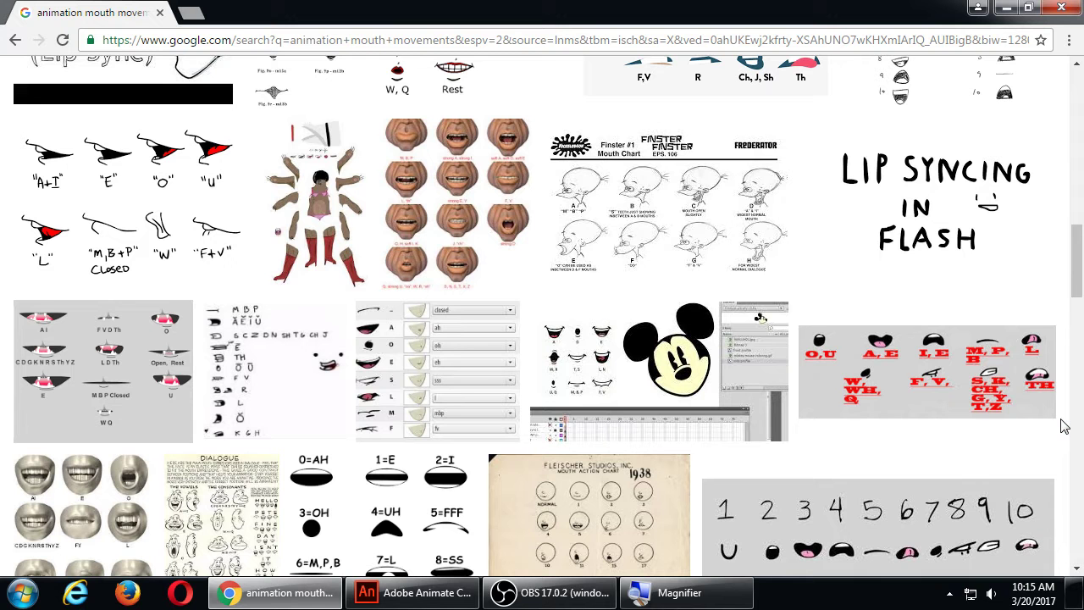
# Step: Return to the desktop and open the Topic 2 - Handouts folder inside CIS126 of the Web Design share
pyautogui.press('super+d')
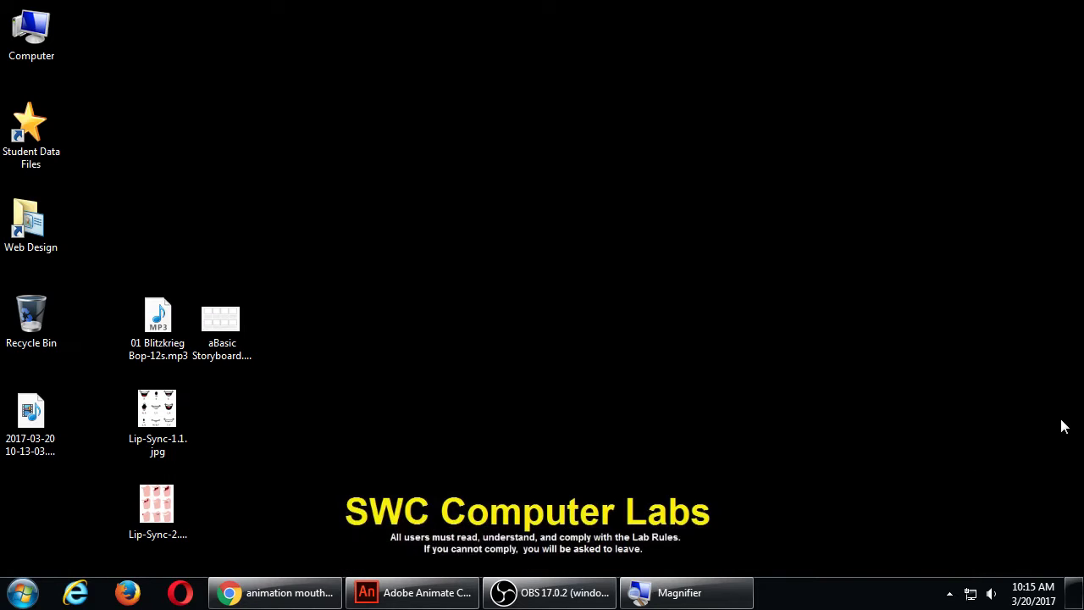
pyautogui.click(26, 218)
pyautogui.doubleClick(27, 220)
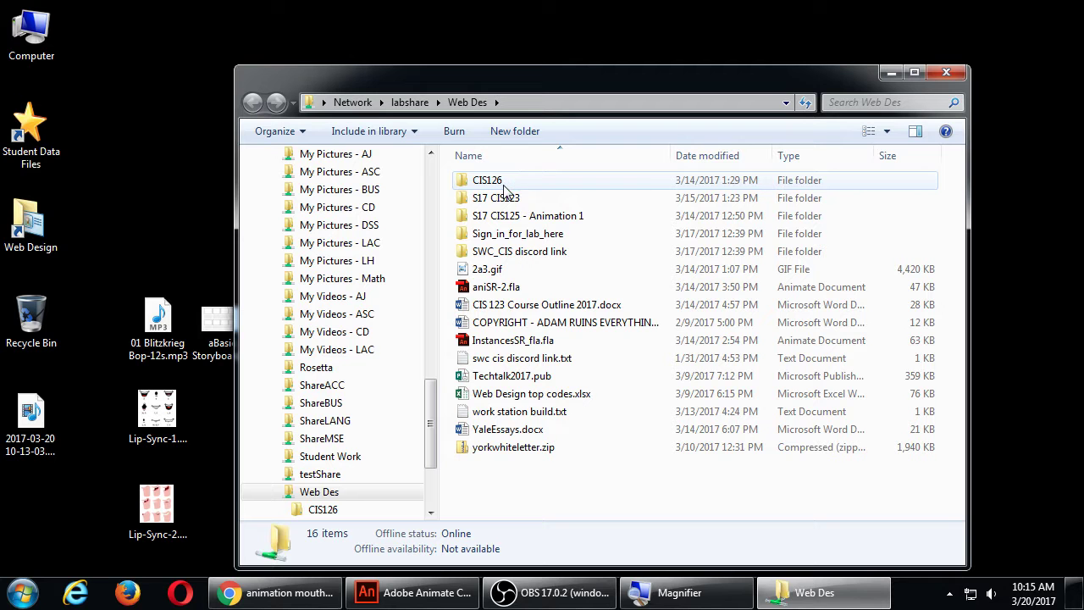
pyautogui.doubleClick(504, 188)
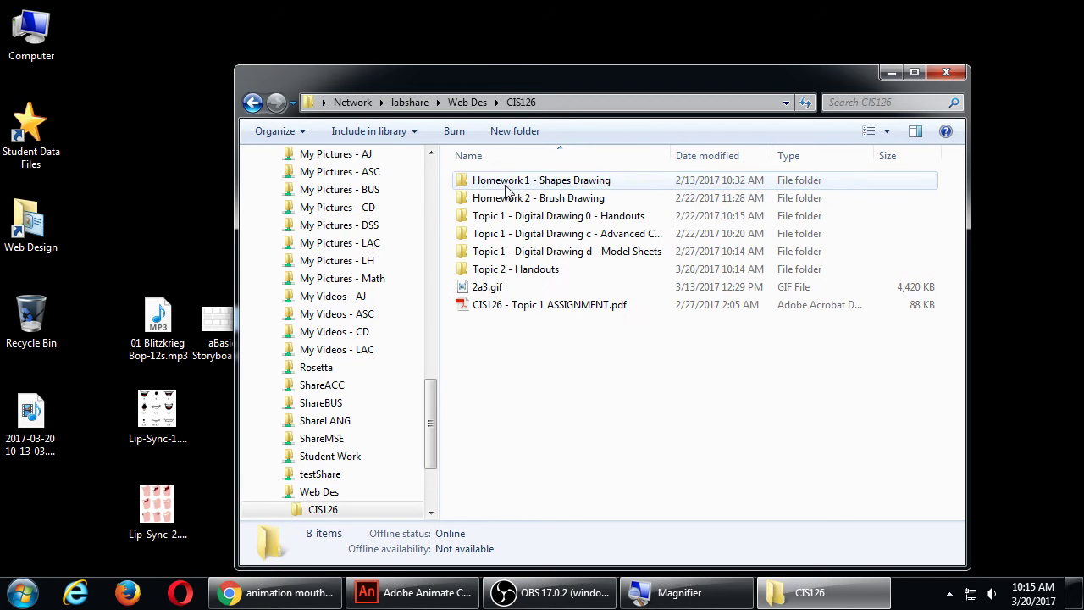
pyautogui.moveTo(569, 85); pyautogui.dragTo(665, 63)
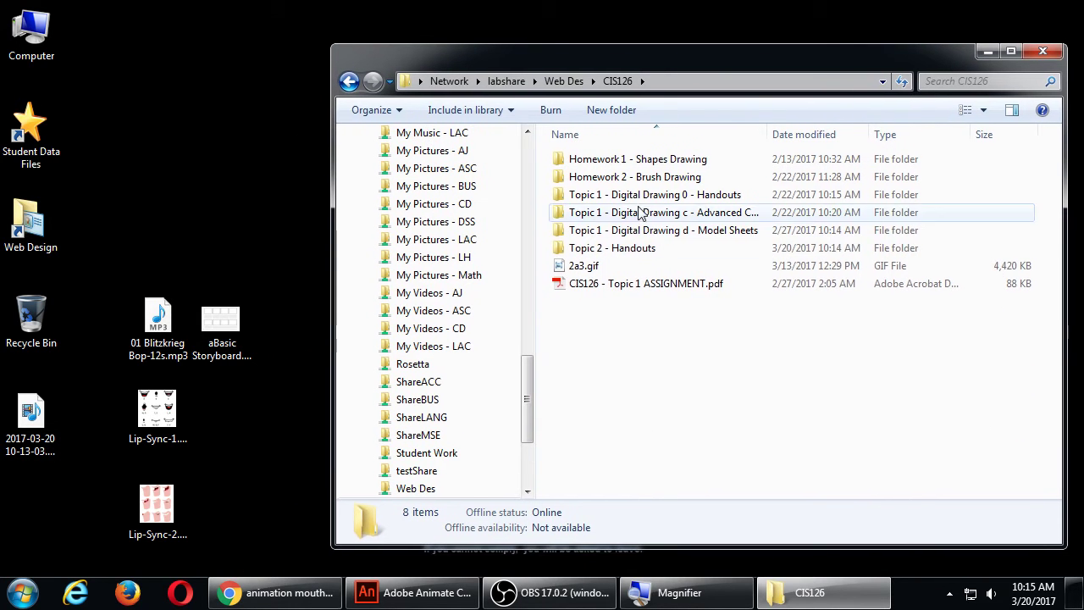
pyautogui.click(611, 255)
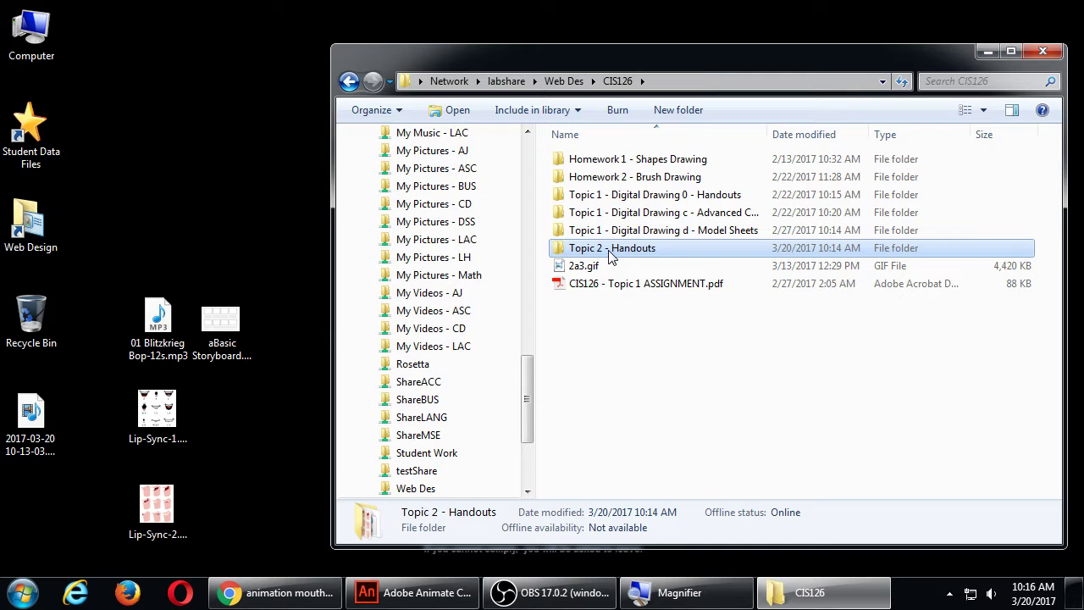
pyautogui.doubleClick(610, 254)
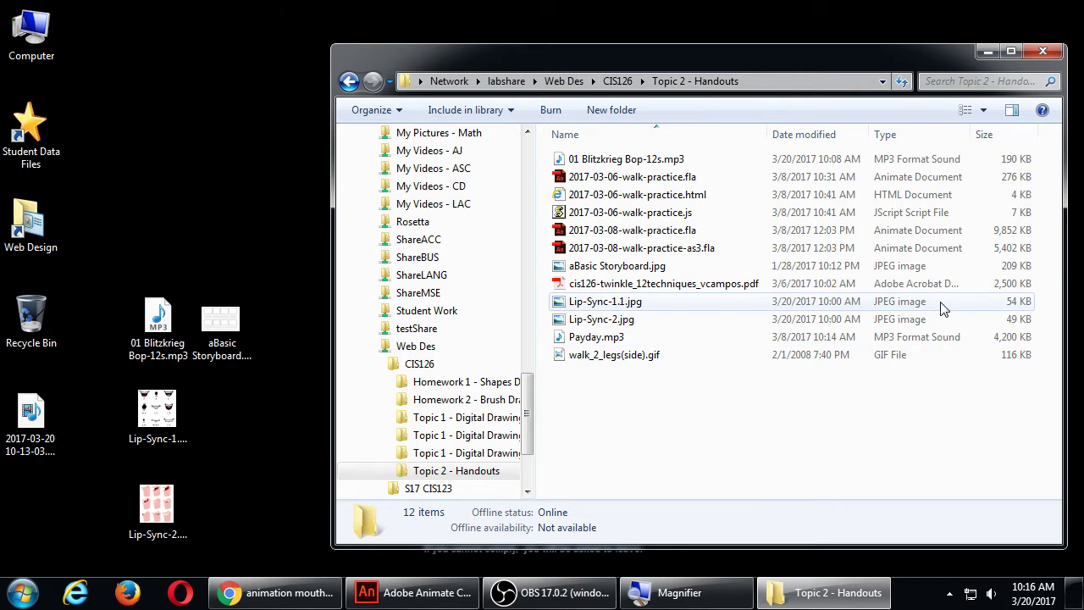
# Step: Switch to Adobe Animate, create a new ActionScript 3.0 document and set its stage size to 1920 by 1080 px
pyautogui.click(424, 595)
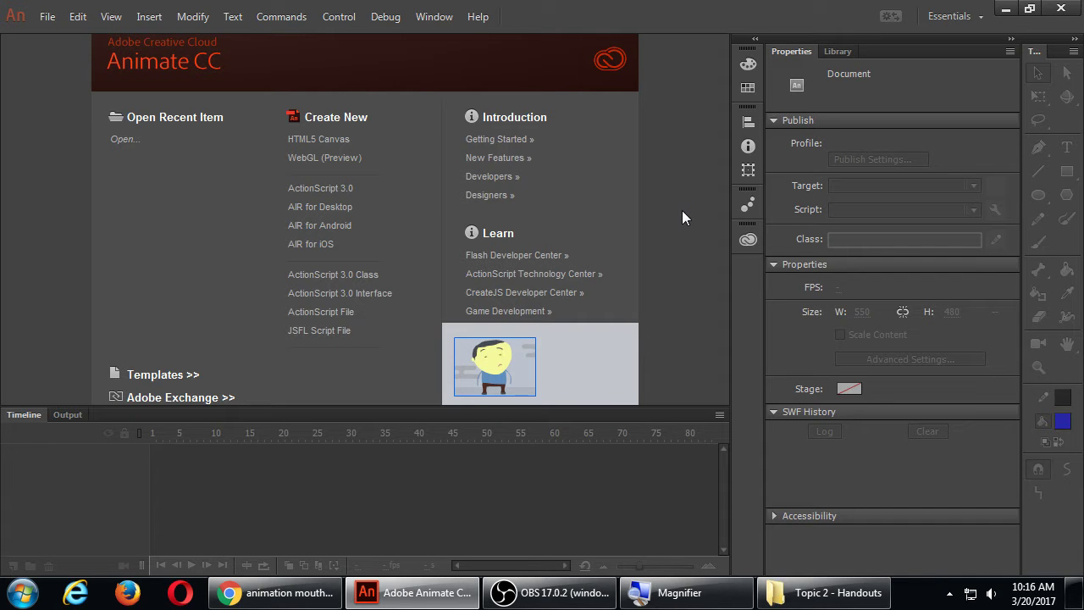
pyautogui.click(329, 202)
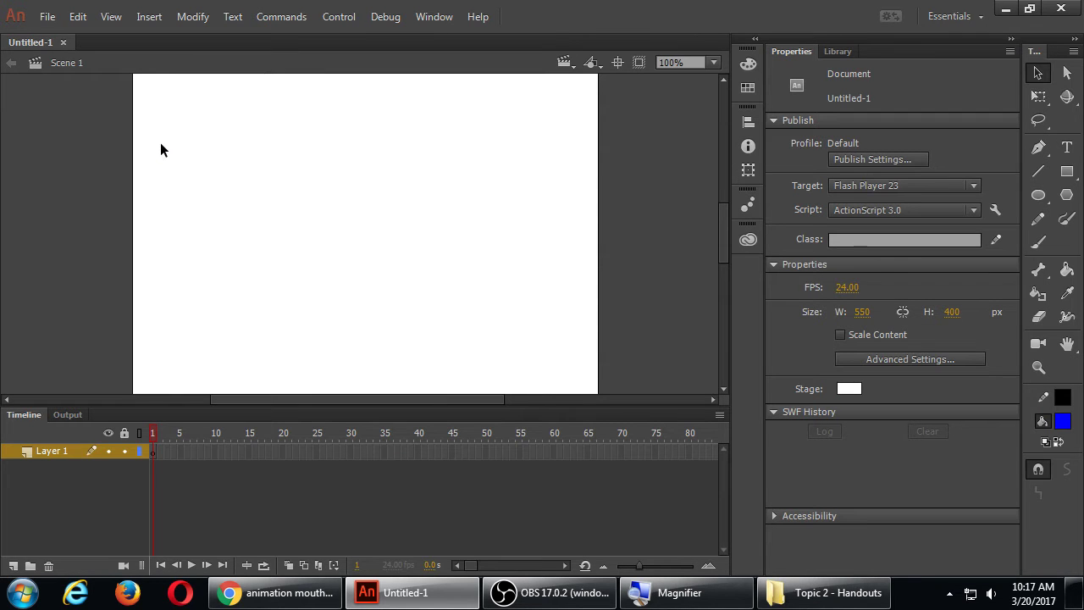
pyautogui.click(862, 313)
pyautogui.press('Tab')
pyautogui.write('1080')
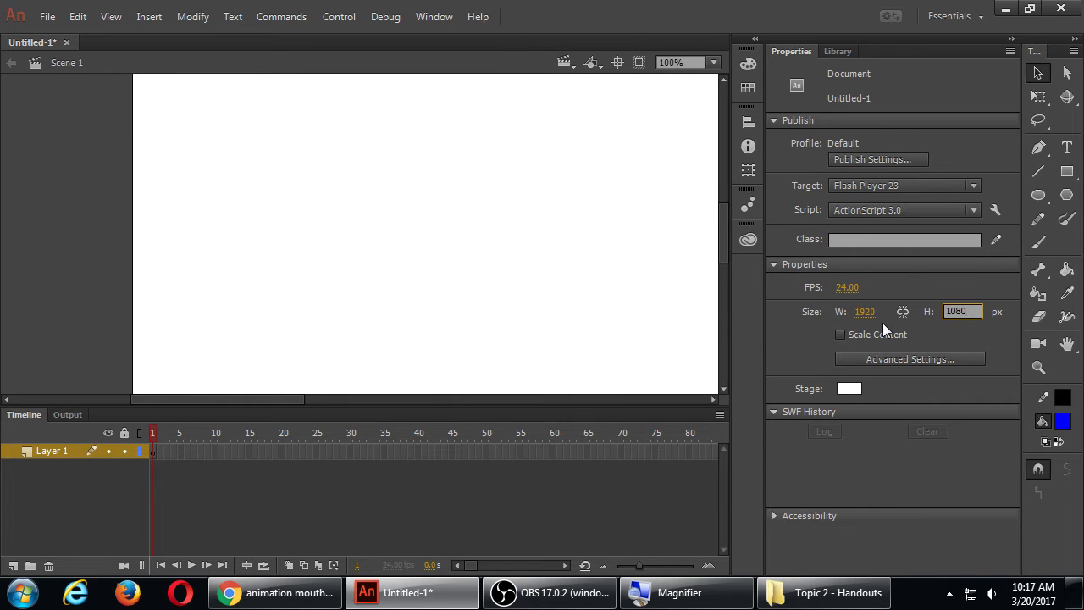
pyautogui.press('Return')
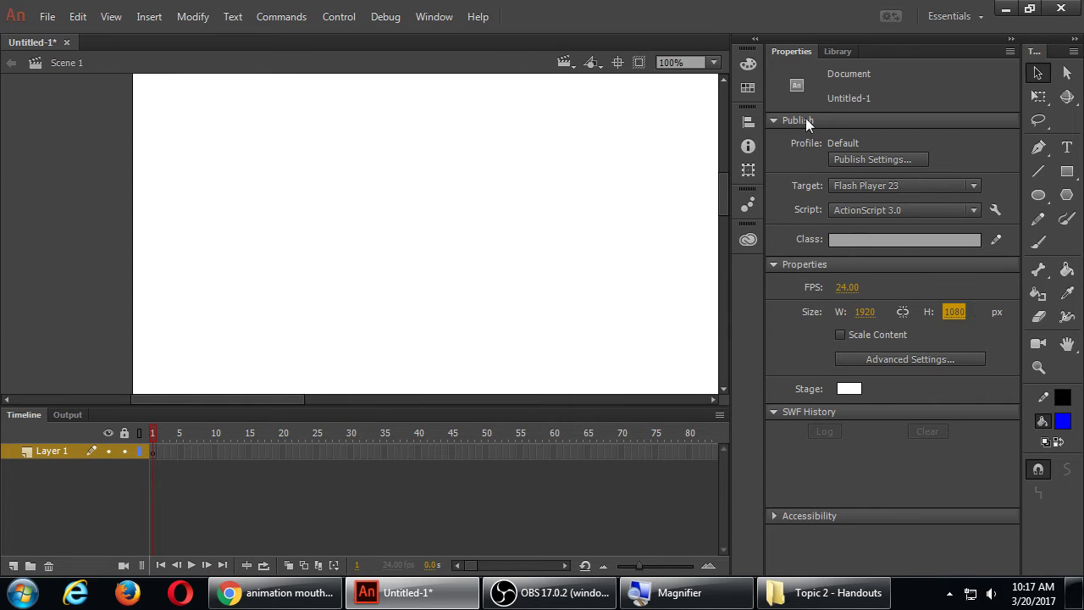
pyautogui.click(714, 63)
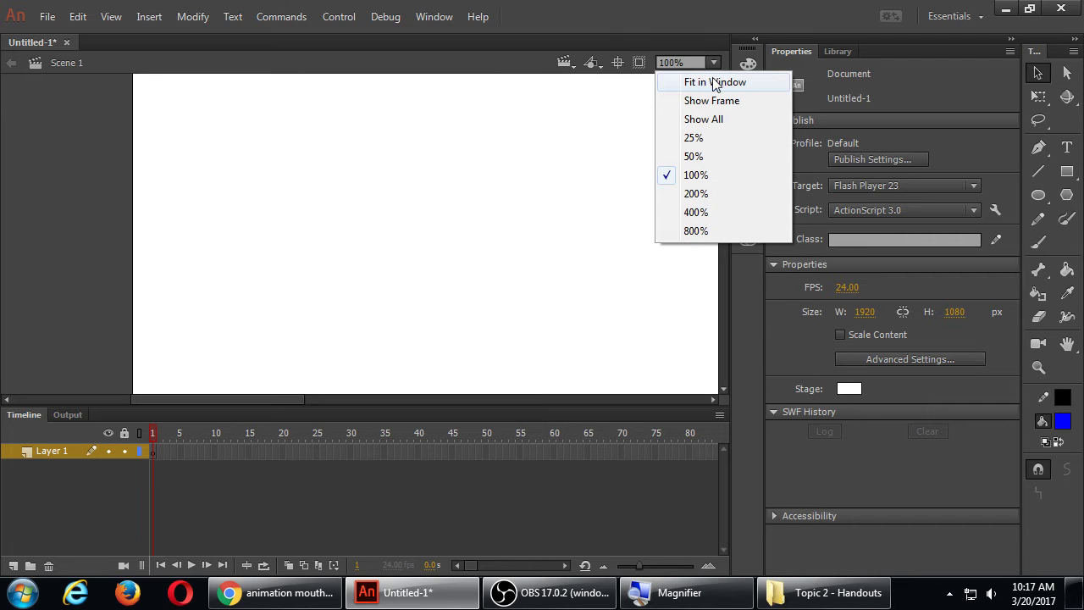
pyautogui.click(683, 79)
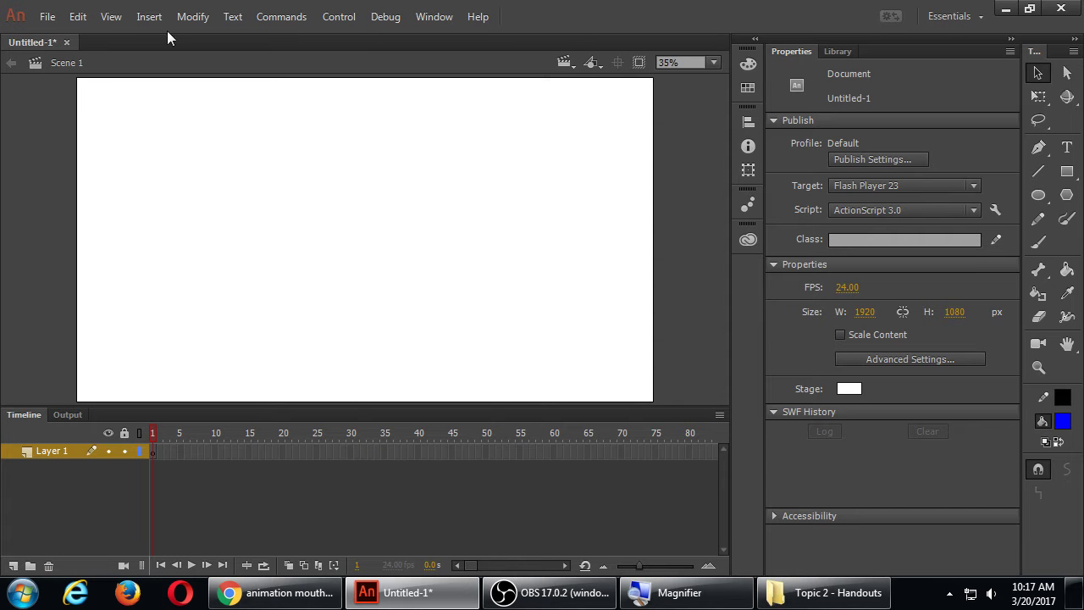
# Step: Start saving the new document under a new name, with the SanDisk16Gb (E:) drive as the destination
pyautogui.click(48, 18)
pyautogui.click(119, 203)
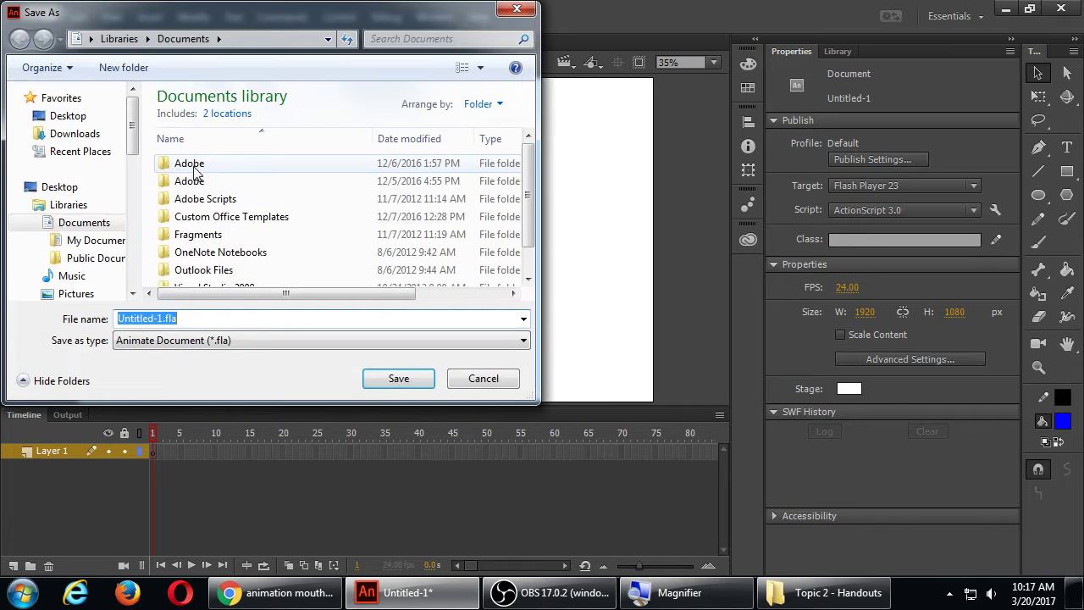
pyautogui.click(71, 116)
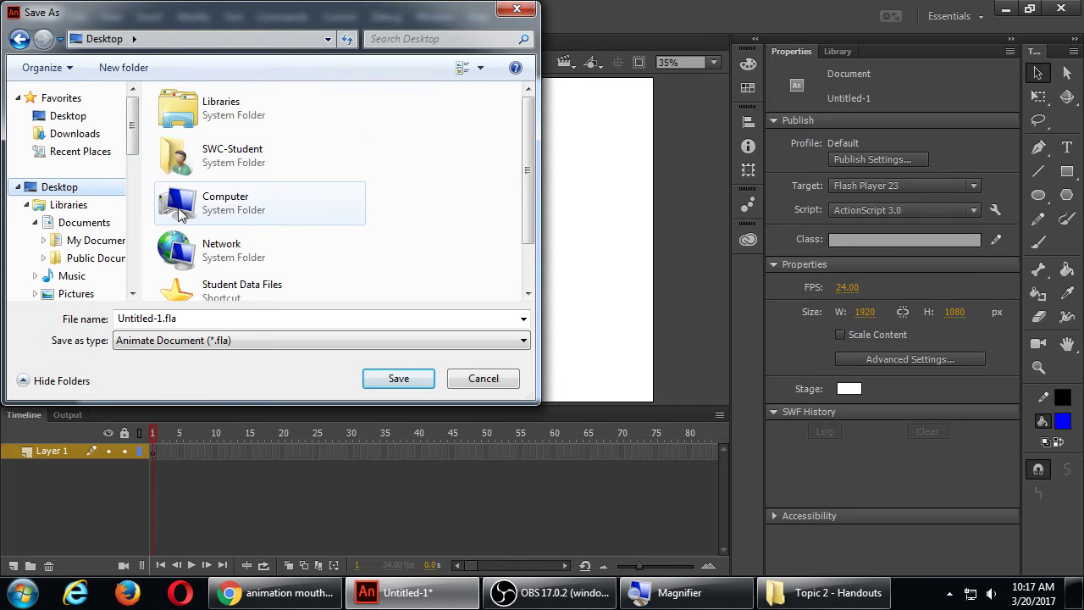
pyautogui.doubleClick(208, 210)
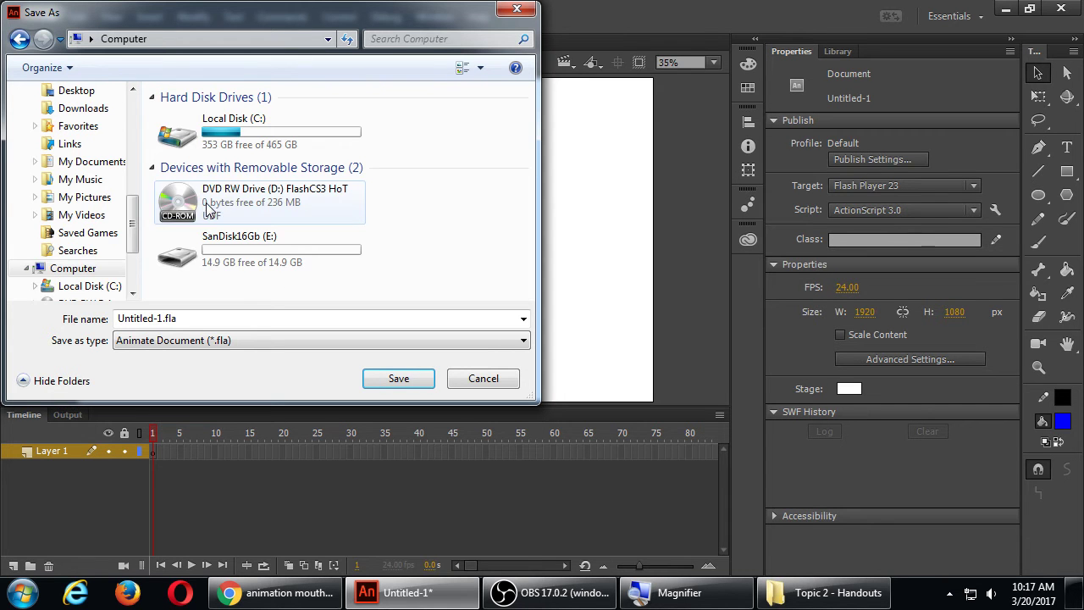
pyautogui.doubleClick(261, 252)
# Step: Name the file "2017-03-20 Lip Synch" and save it as an Animate document
pyautogui.click(238, 313)
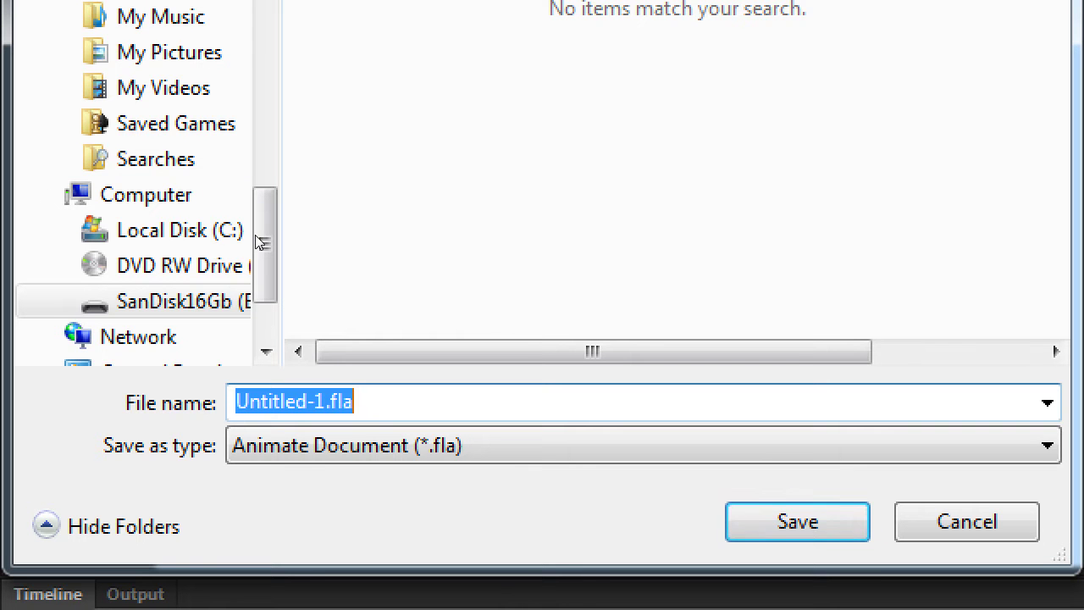
pyautogui.write('2017-03')
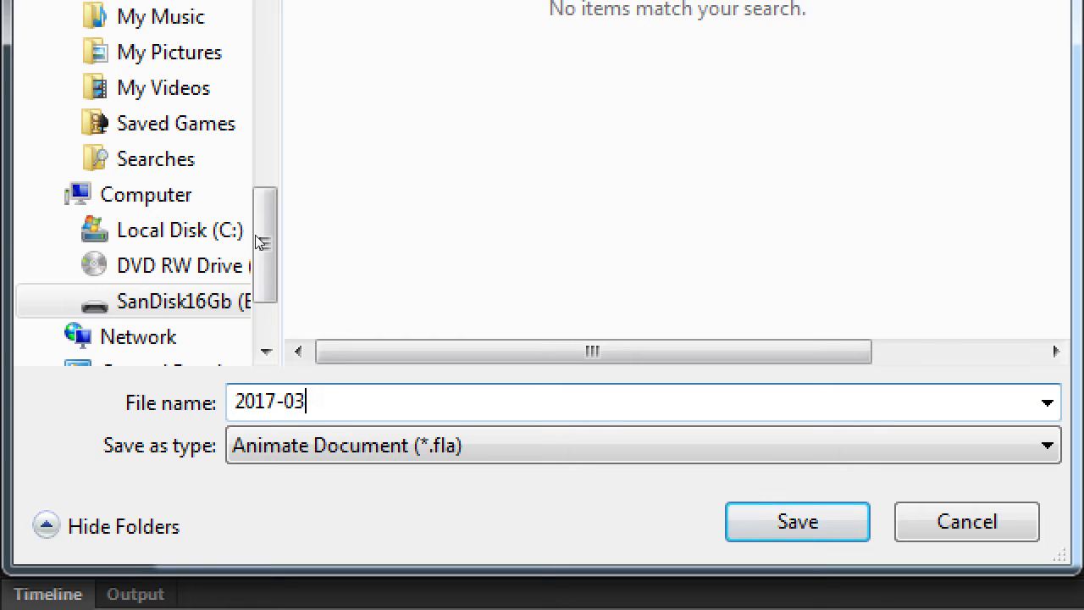
pyautogui.write('-20 Lip synch')
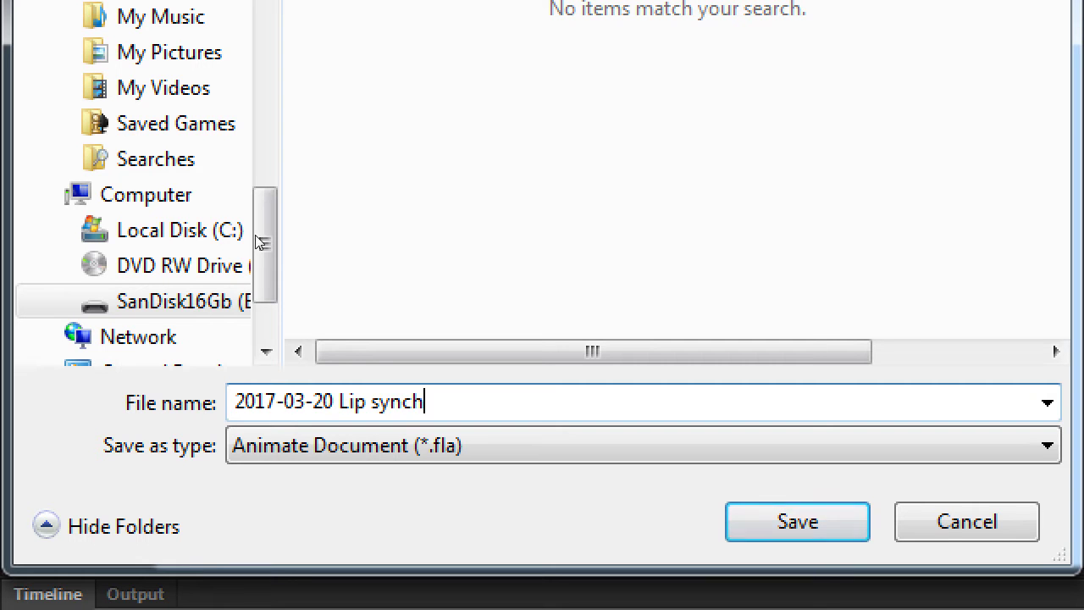
pyautogui.press('Left')
pyautogui.press('Left')
pyautogui.press('Left')
pyautogui.press('Left')
pyautogui.press('BackSpace')
pyautogui.write('S')
pyautogui.press('Return')
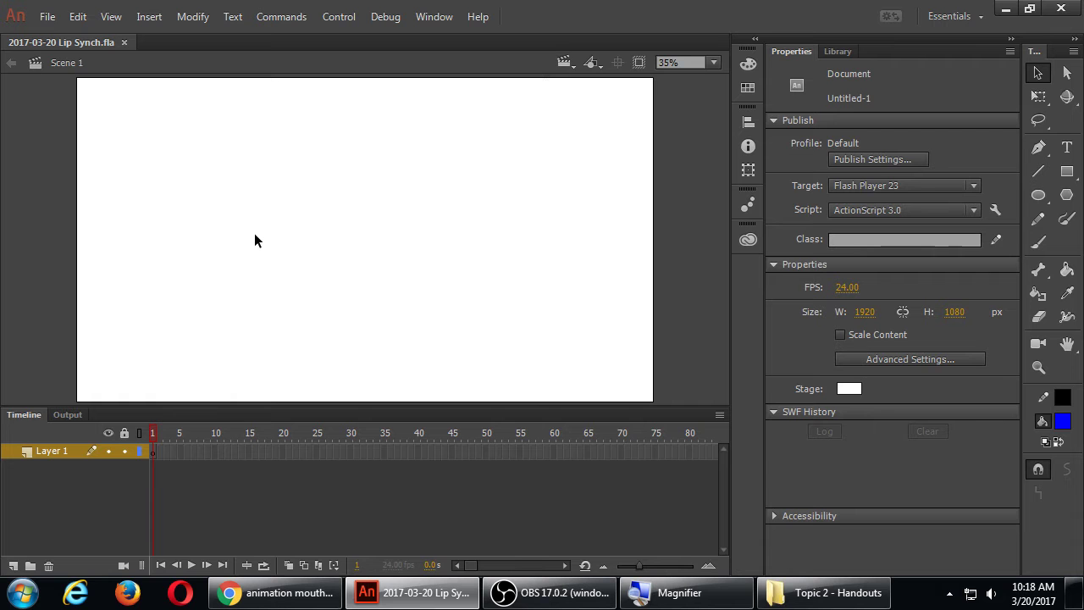
# Step: Return to the desktop and open the Lip-Sync-1.1.jpg mouth chart for viewing
pyautogui.press('super+d')
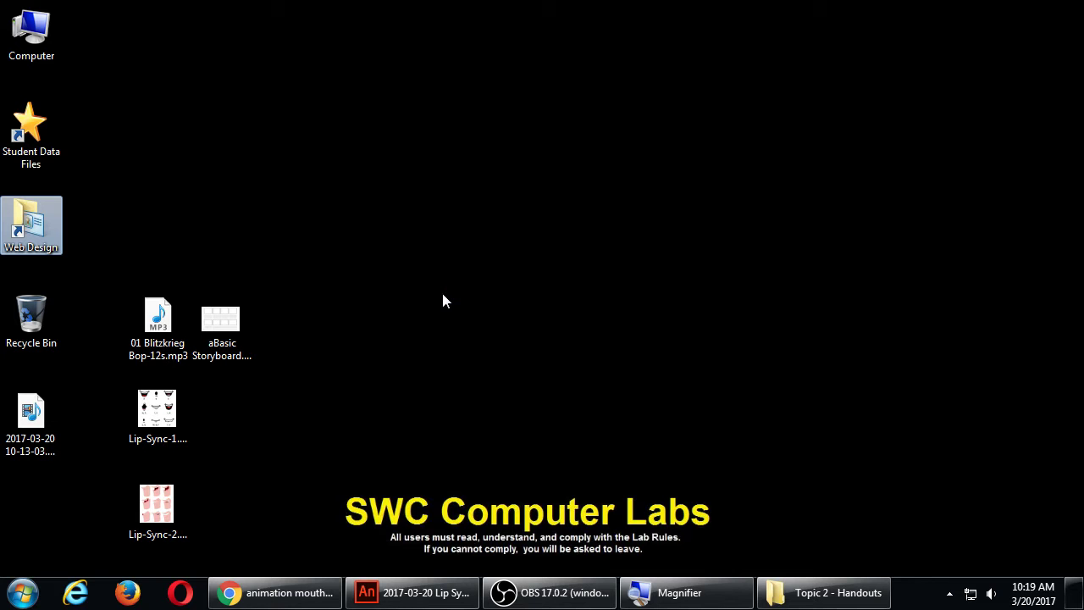
pyautogui.doubleClick(165, 410)
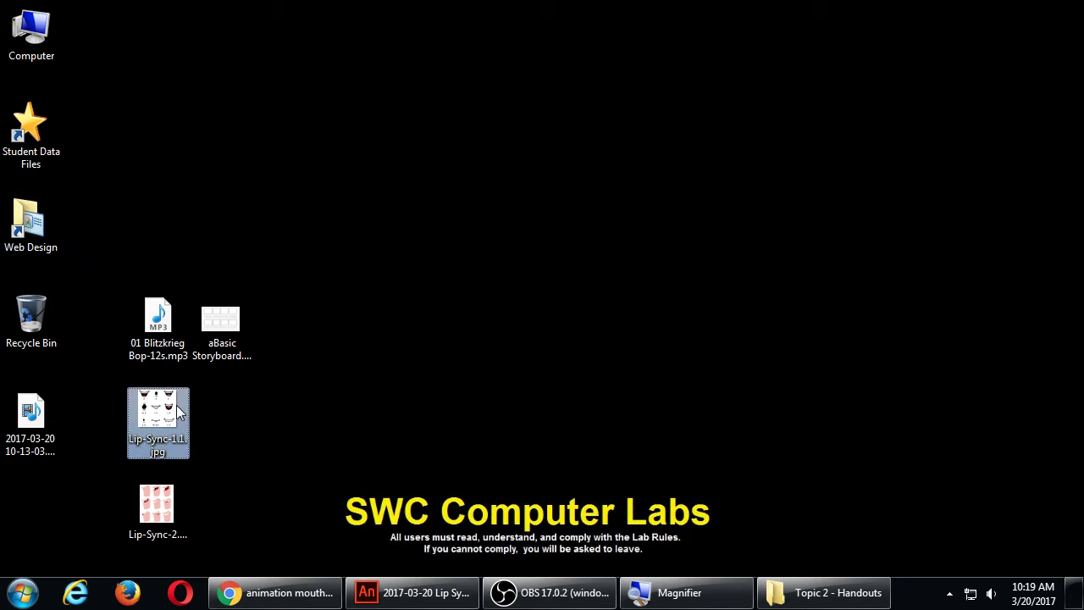
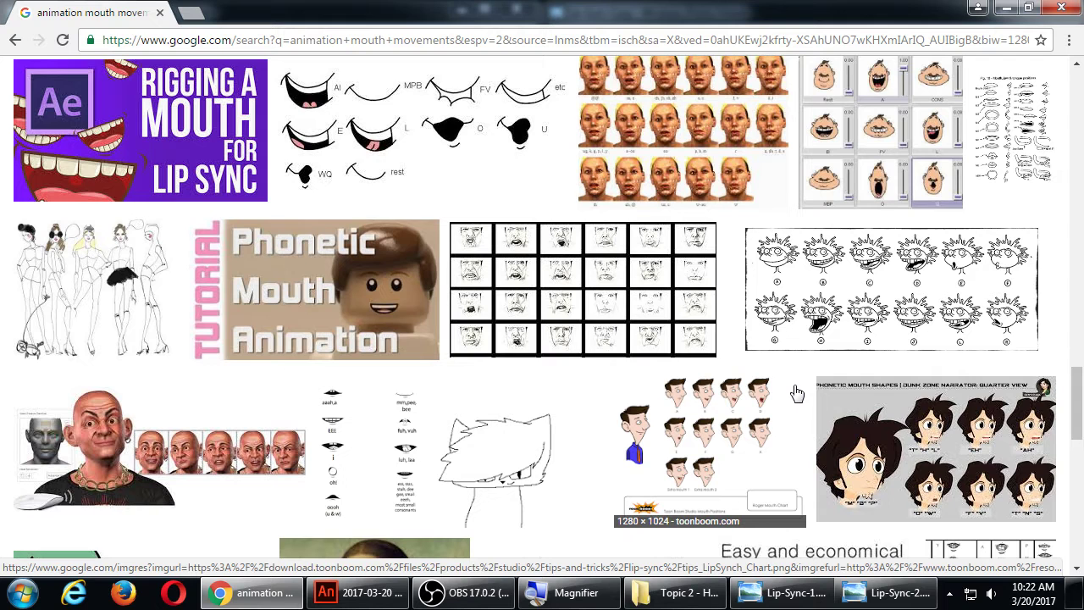
# Step: Browse the image search results for more mouth movement and phoneme reference charts
pyautogui.scroll(-4, 796, 392)
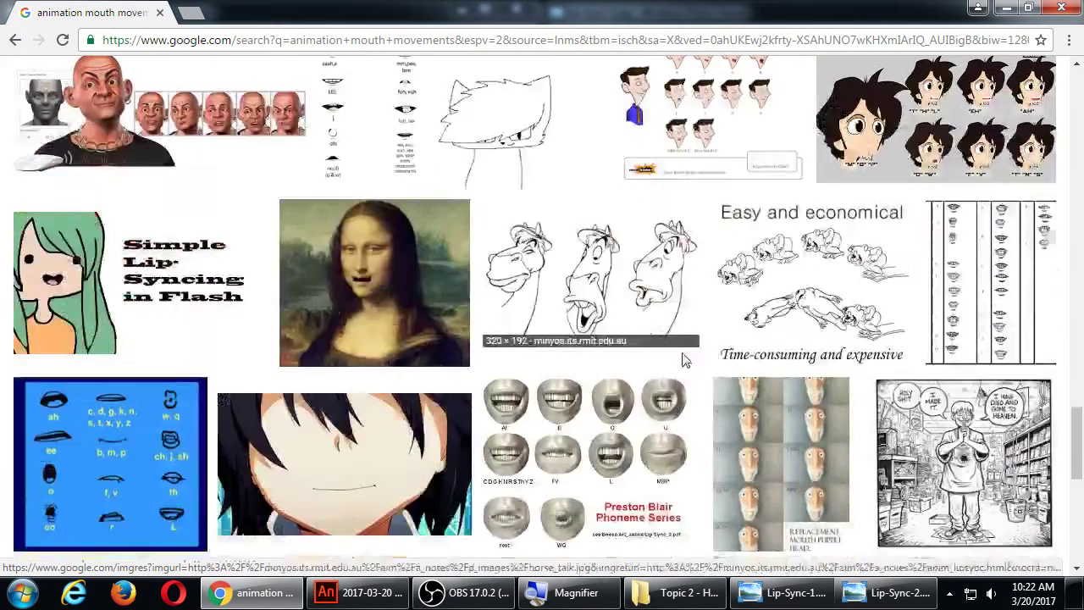
pyautogui.scroll(-1, 657, 385)
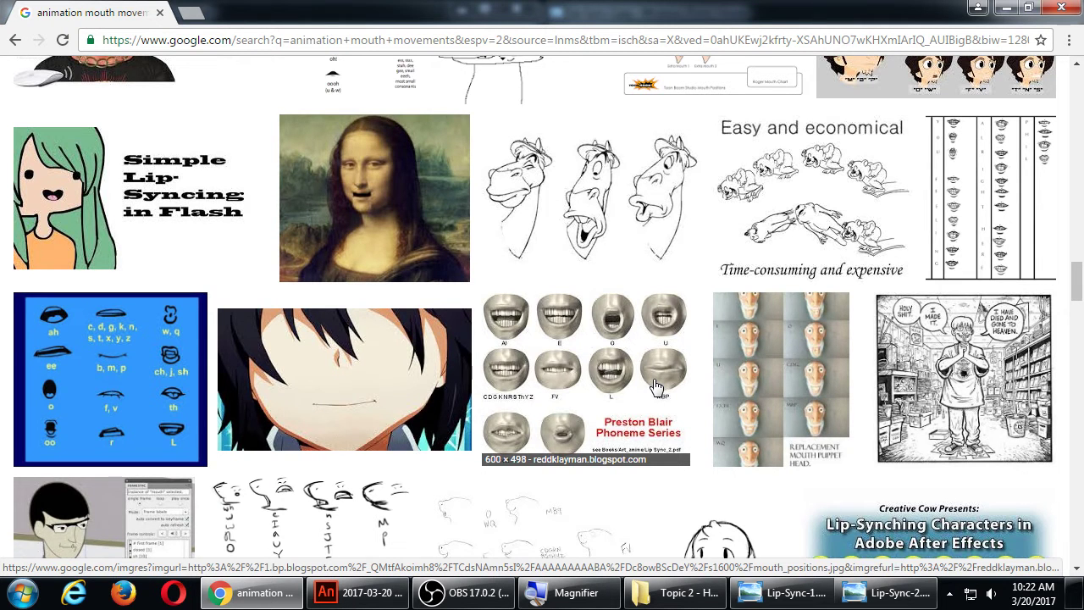
pyautogui.scroll(-3, 656, 385)
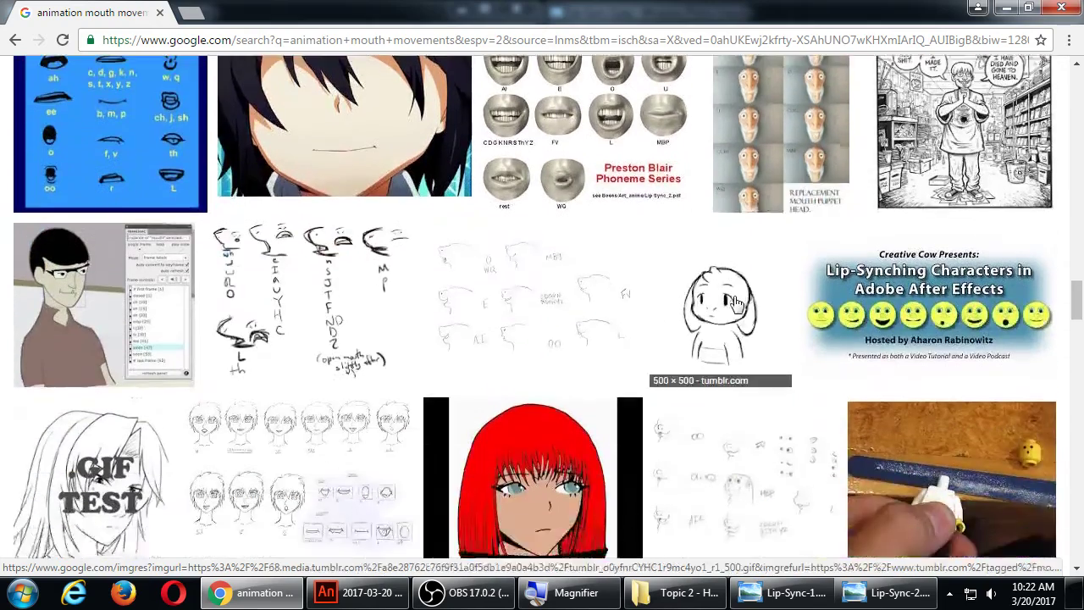
pyautogui.scroll(-4, 736, 302)
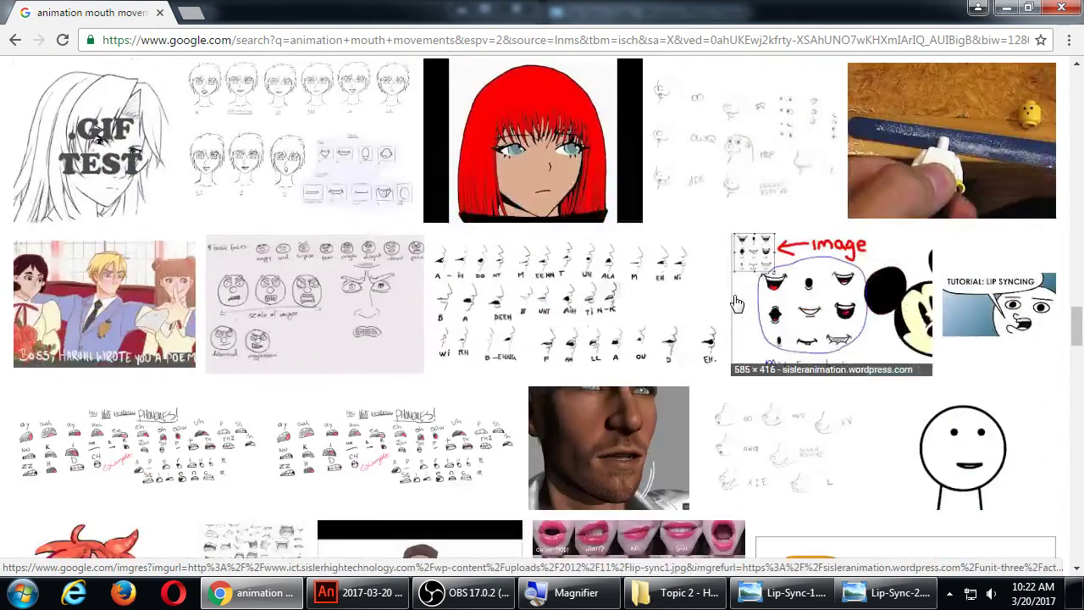
pyautogui.scroll(-1, 737, 302)
pyautogui.scroll(-4, 737, 302)
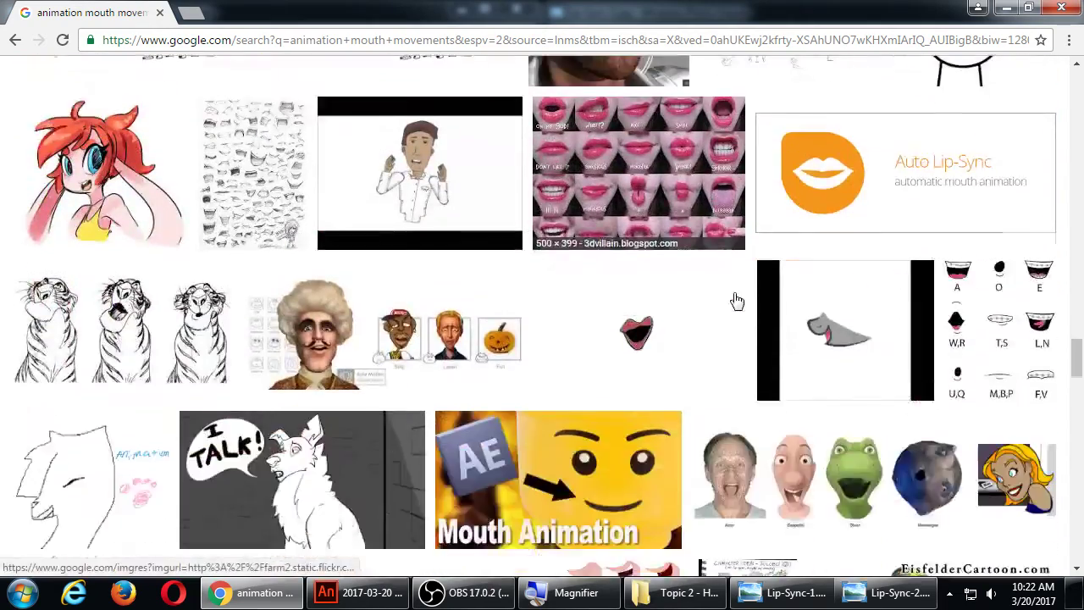
pyautogui.scroll(-2, 737, 303)
pyautogui.scroll(-6, 737, 299)
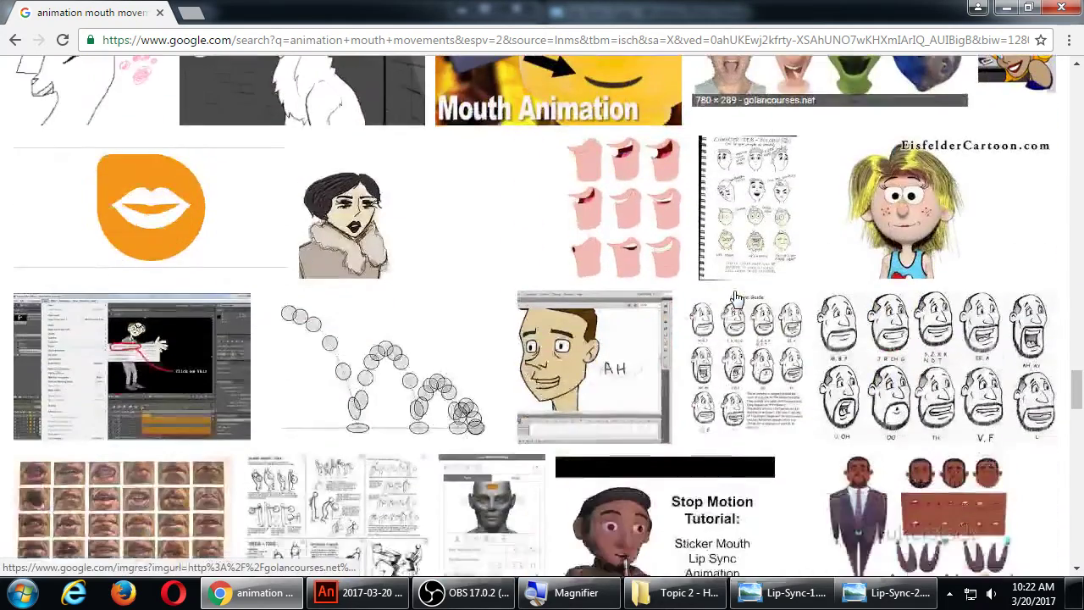
pyautogui.scroll(-6, 737, 299)
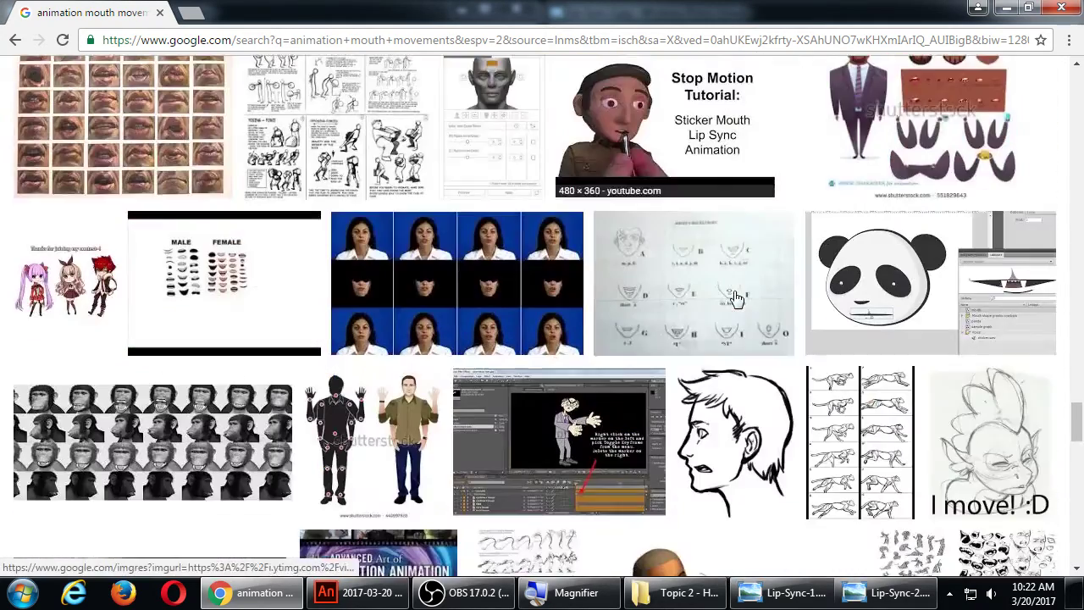
pyautogui.scroll(-1, 737, 299)
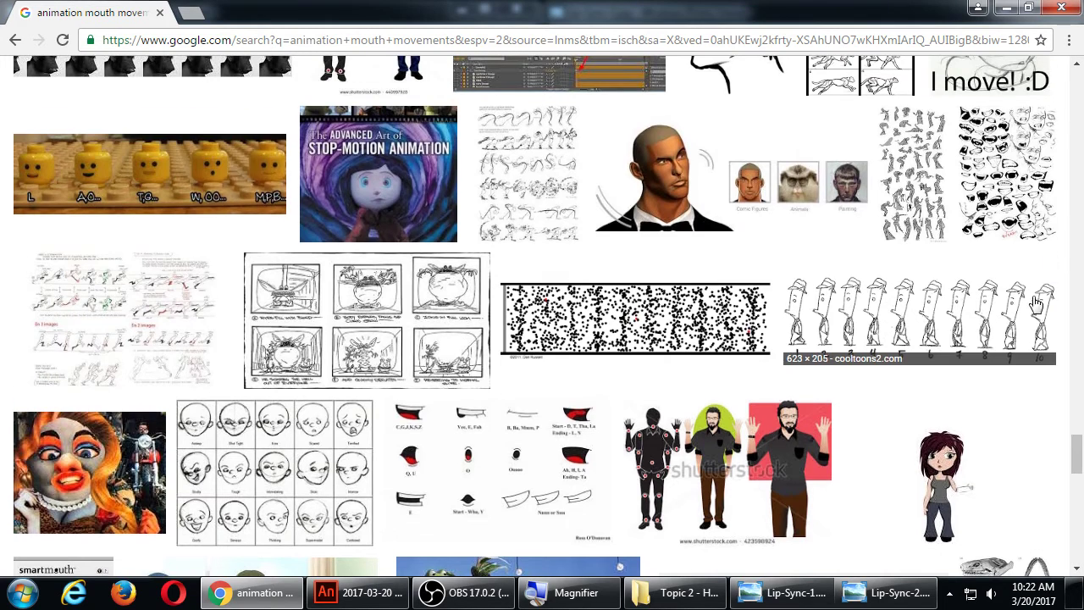
pyautogui.scroll(-5, 1030, 303)
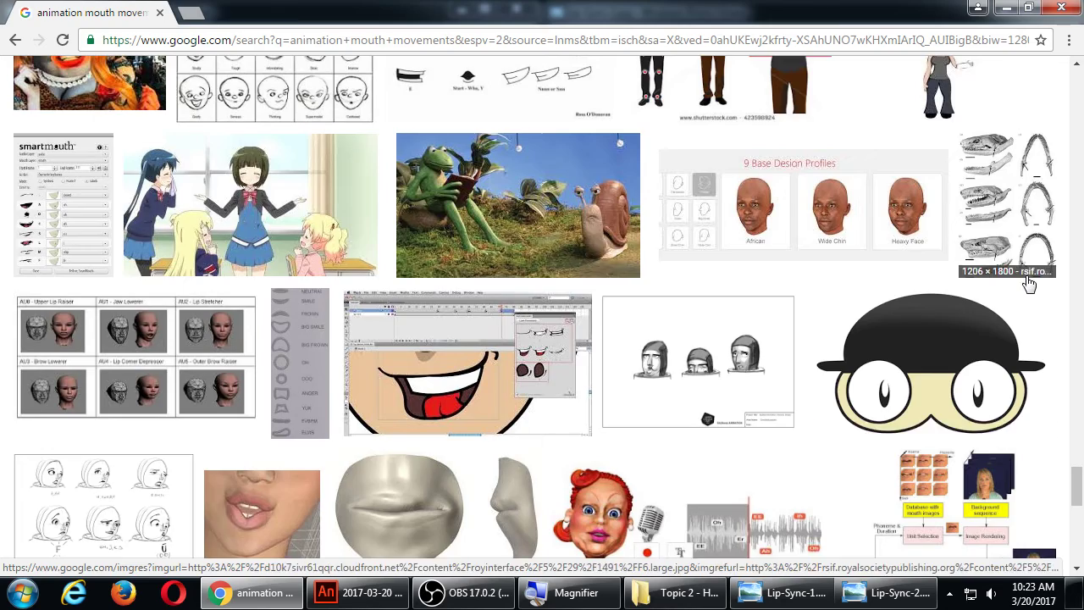
pyautogui.scroll(-5, 1029, 303)
pyautogui.scroll(-4, 1025, 283)
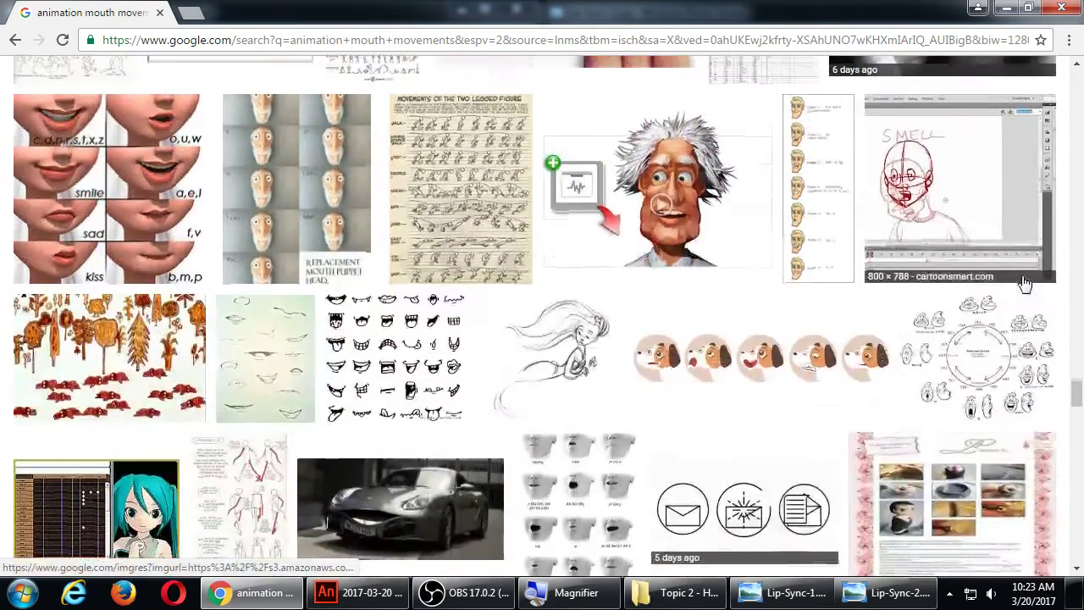
pyautogui.scroll(3, 1025, 283)
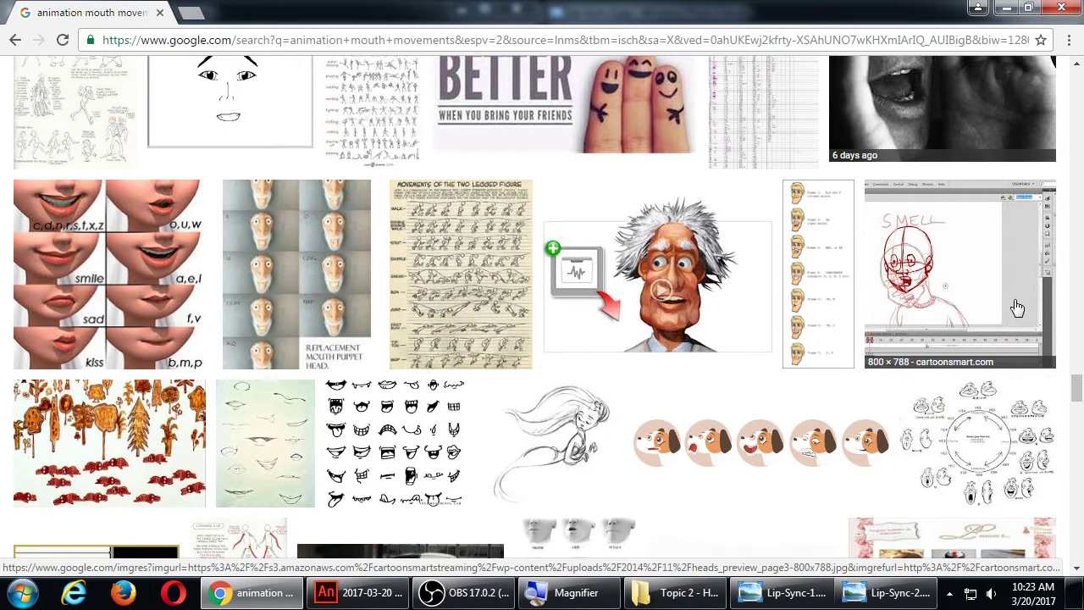
# Step: Put the browser away, close both open lip-sync chart images and switch to Adobe Animate
pyautogui.click(1005, 7)
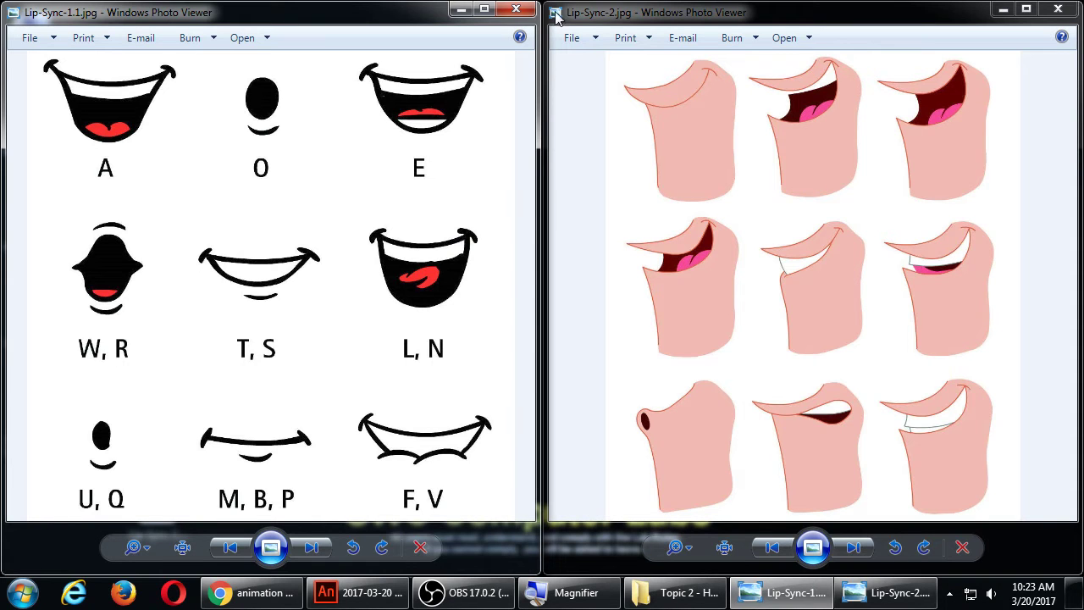
pyautogui.click(516, 9)
pyautogui.click(1057, 8)
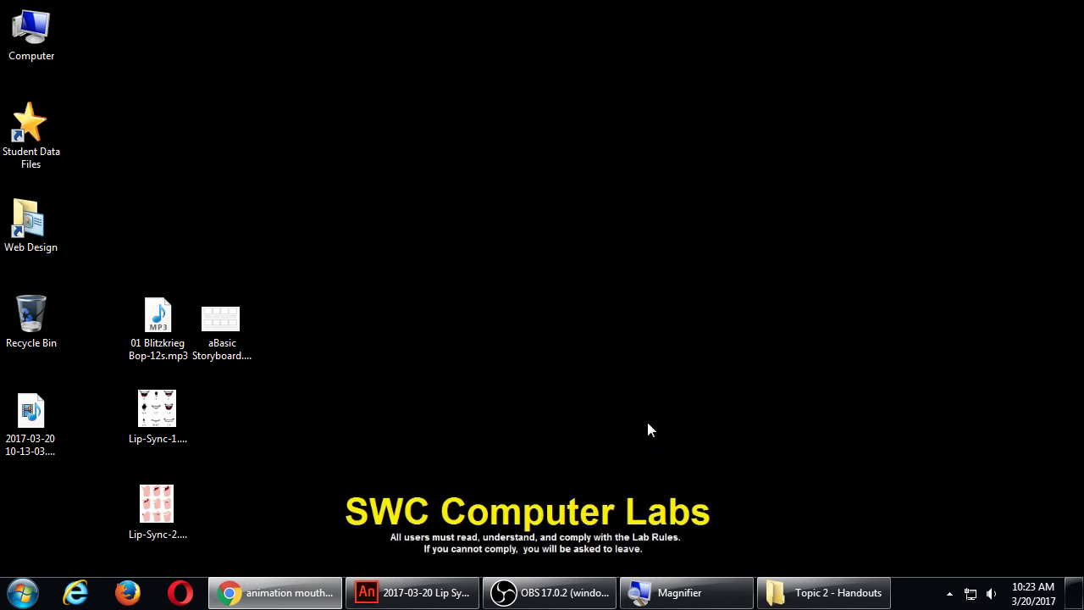
pyautogui.click(428, 597)
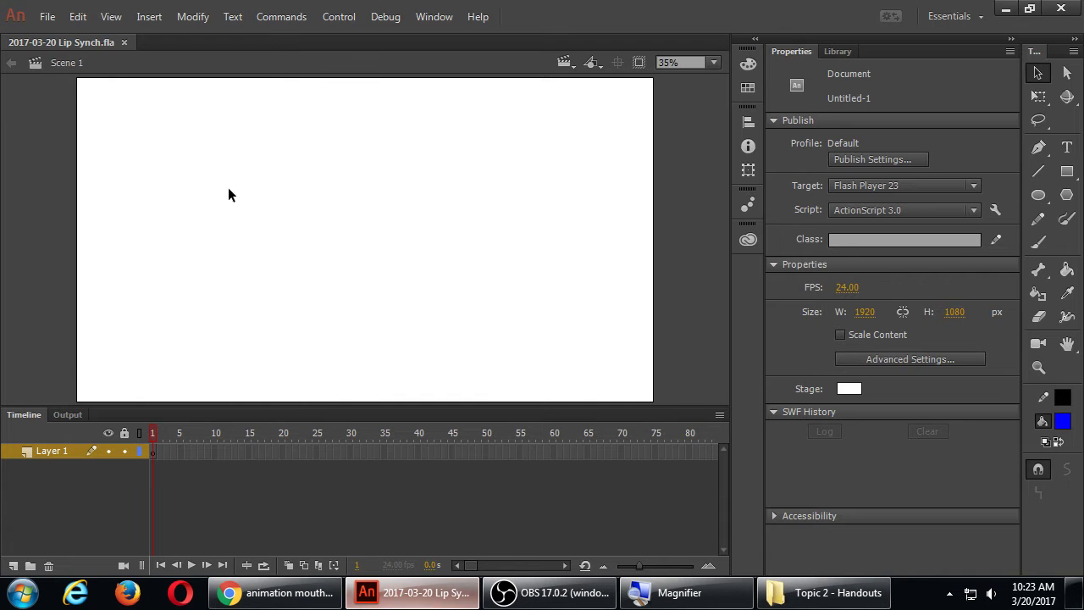
# Step: Import Lip-Sync-1.1.jpg from the Desktop to the stage and move it to the stage's left side, at about X 13, Y 54
pyautogui.click(48, 17)
pyautogui.moveTo(104, 290)
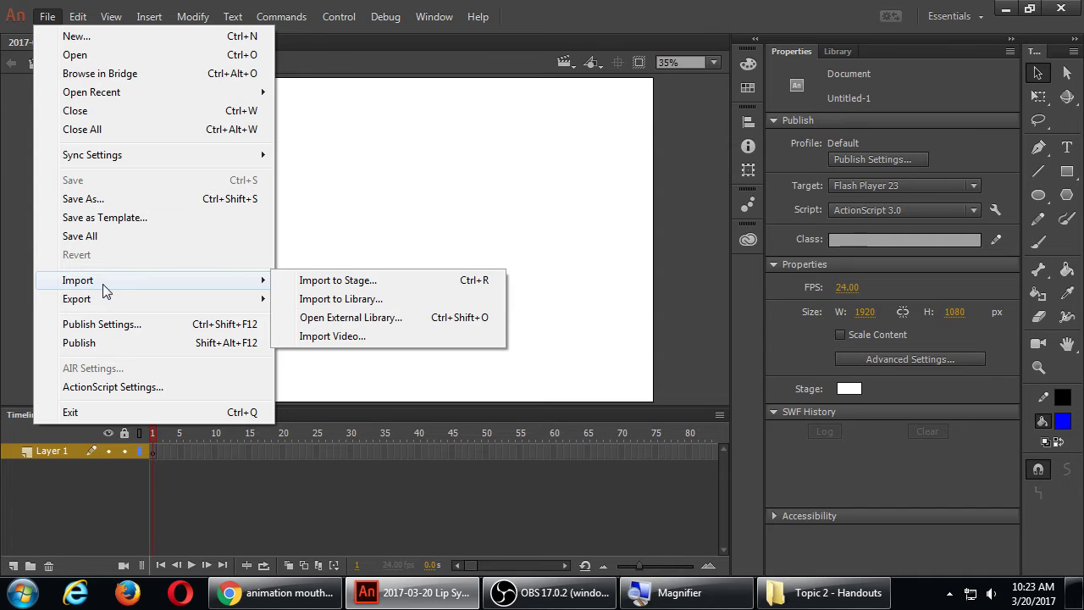
pyautogui.click(385, 285)
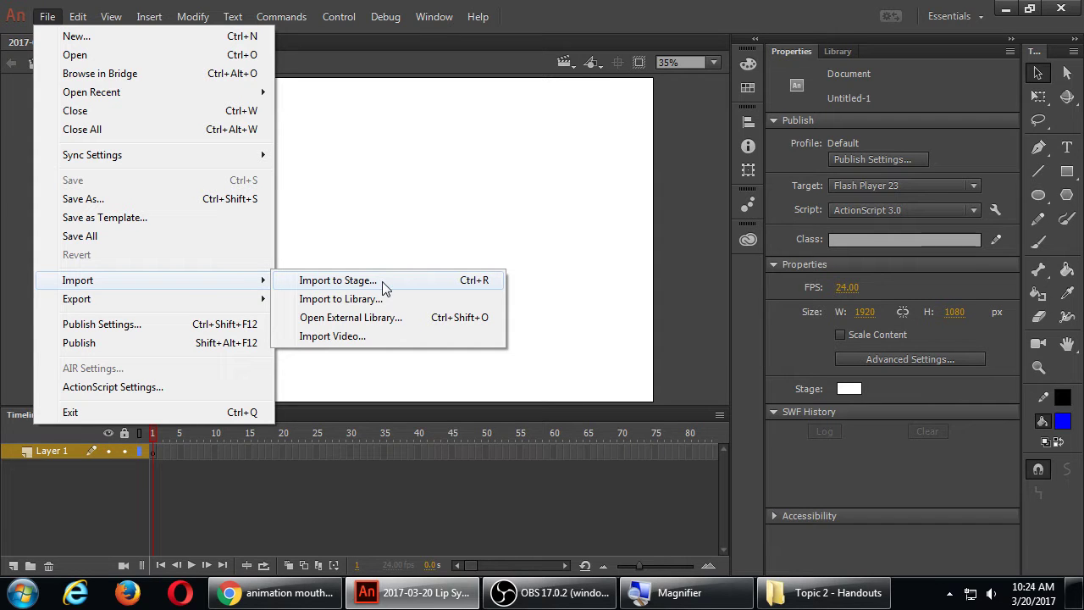
pyautogui.click(382, 288)
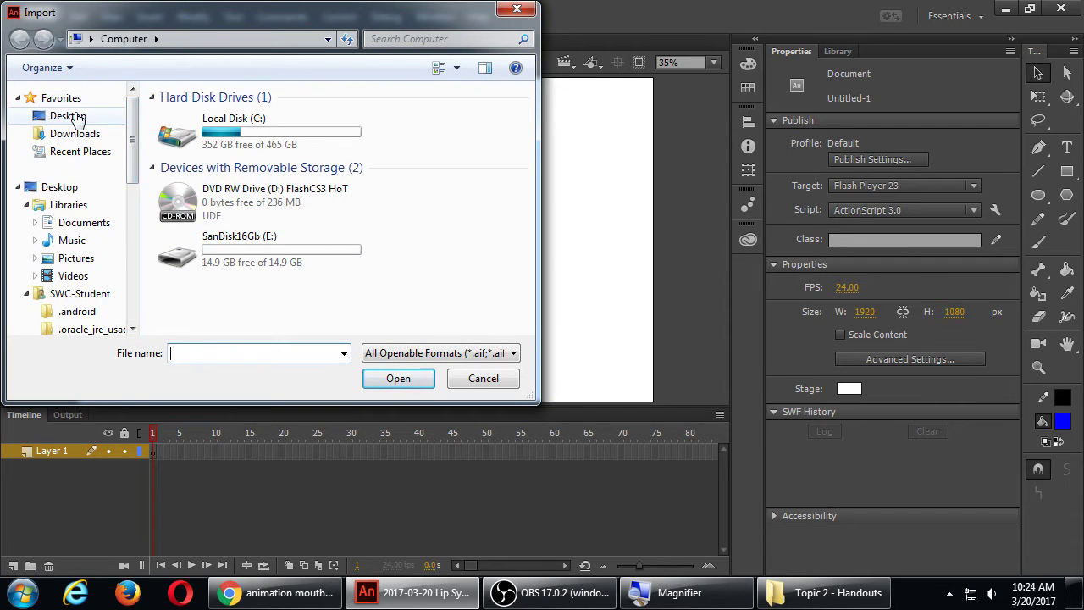
pyautogui.click(74, 117)
pyautogui.moveTo(537, 286); pyautogui.dragTo(662, 286)
pyautogui.click(182, 252)
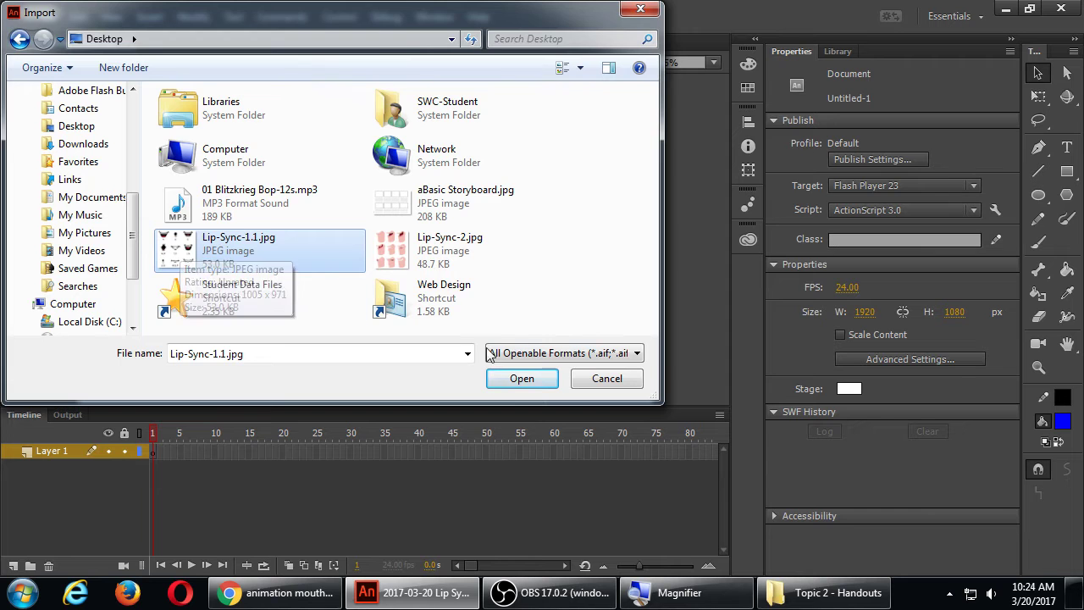
pyautogui.click(515, 381)
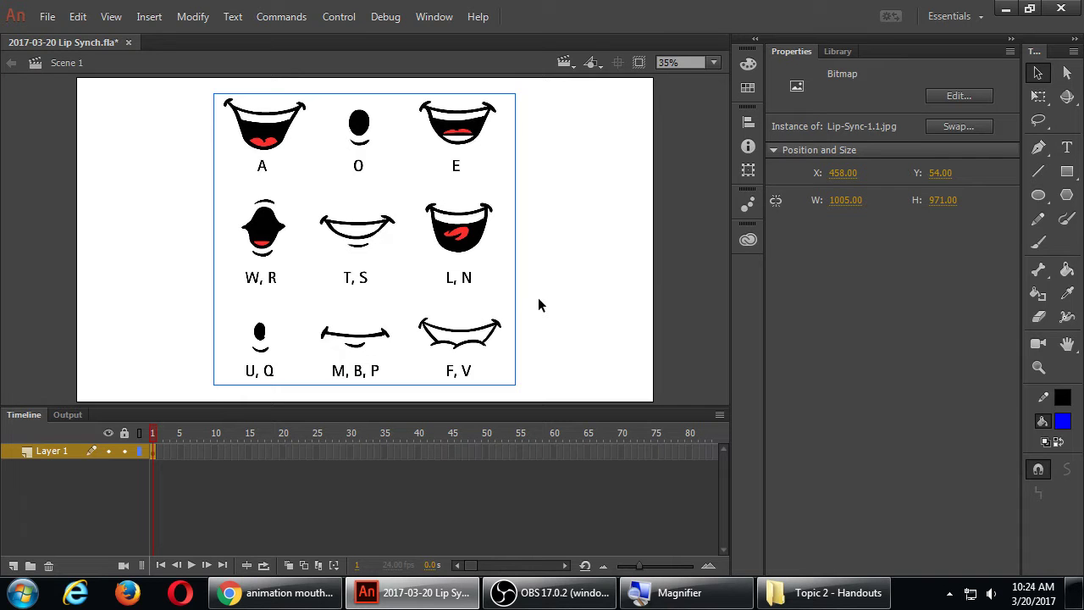
pyautogui.moveTo(397, 203); pyautogui.dragTo(264, 208)
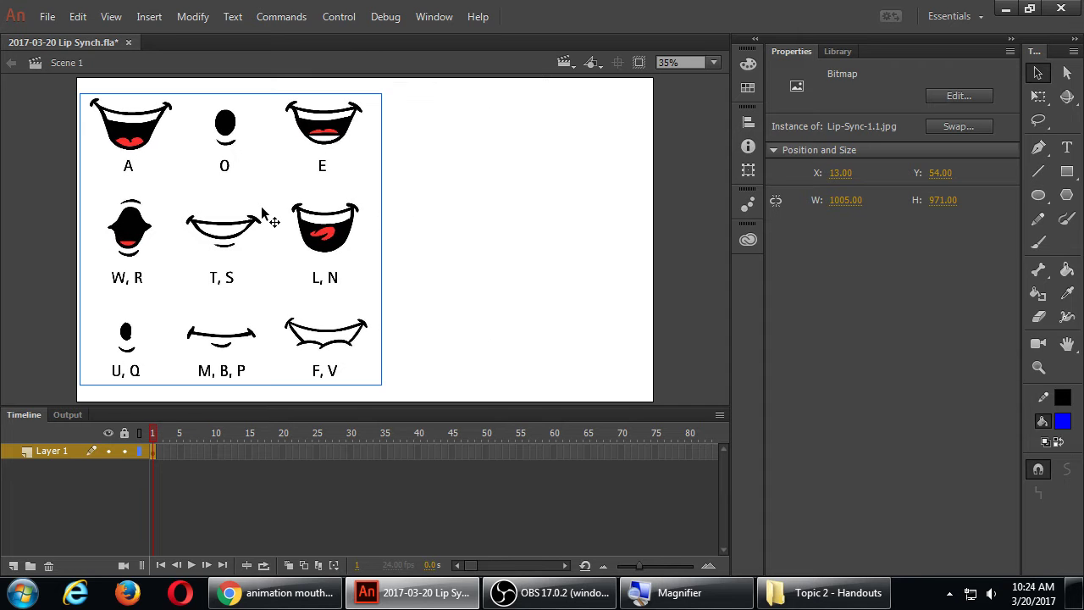
# Step: Turn the chart's layer into a locked guide layer named "mouthchart" and save the document
pyautogui.click(125, 452)
pyautogui.rightClick(45, 454)
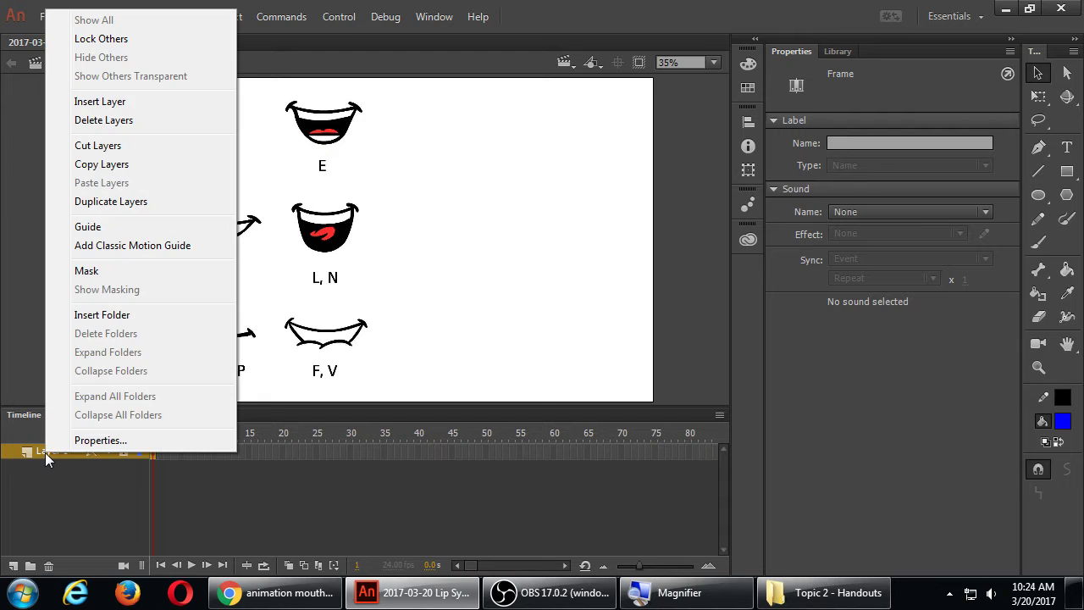
pyautogui.click(92, 228)
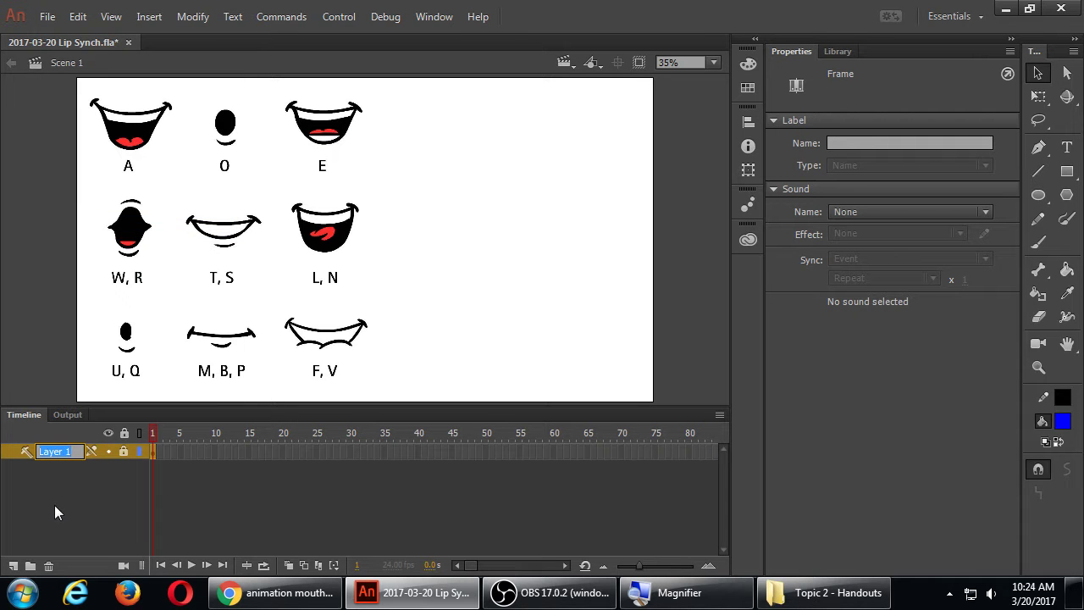
pyautogui.write('mouthchart')
pyautogui.press('Return')
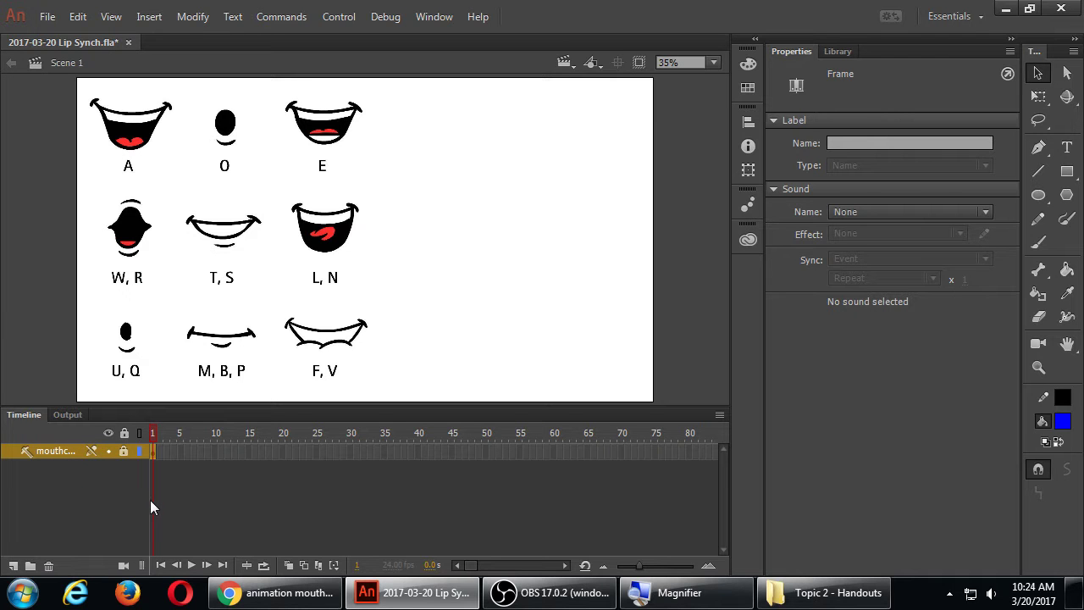
pyautogui.moveTo(151, 498); pyautogui.dragTo(170, 496)
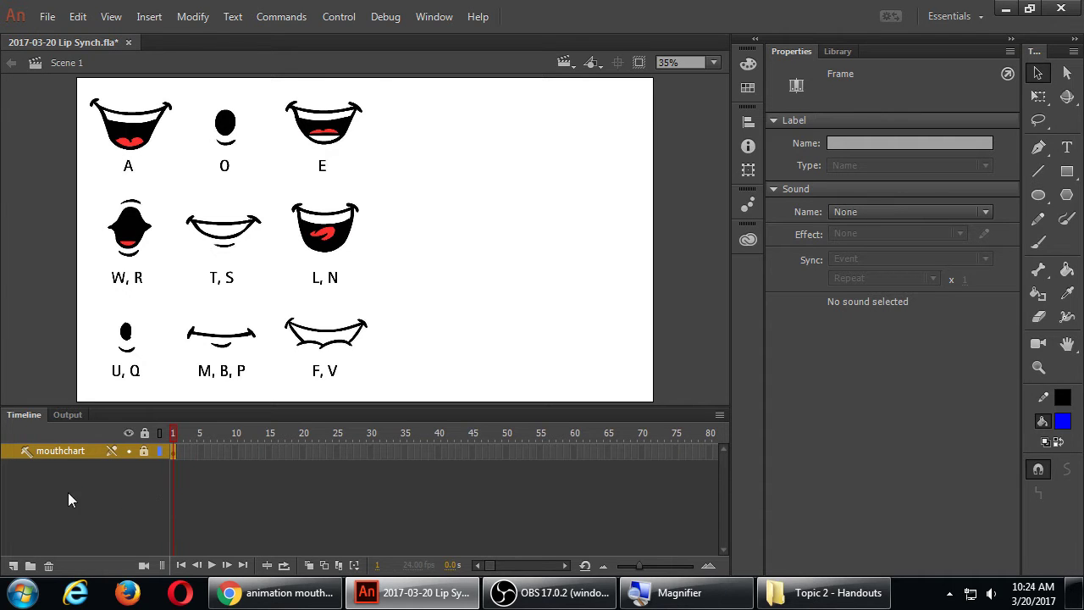
pyautogui.hotkey('ctrl', 's')
# Step: Add a new layer above mouthchart and name it "characterhead"
pyautogui.click(13, 565)
pyautogui.doubleClick(56, 451)
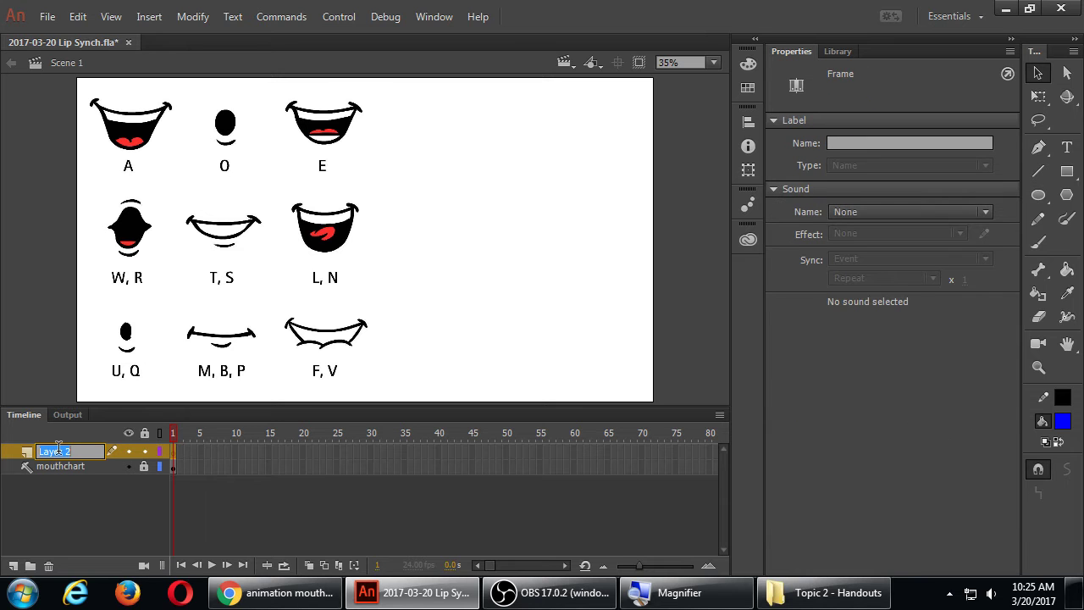
pyautogui.write('characterhead')
pyautogui.press('Return')
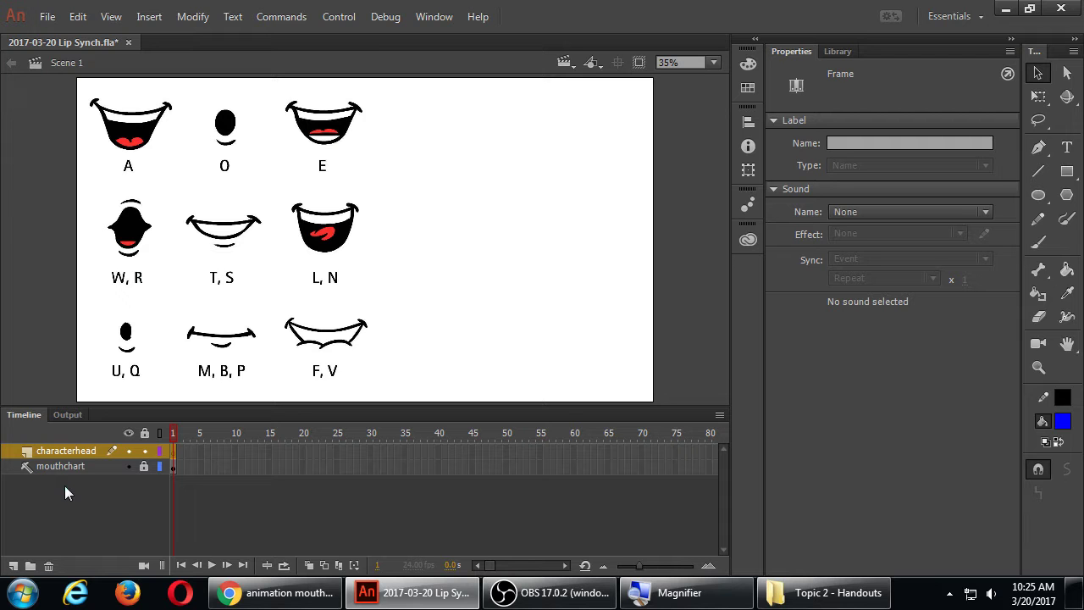
# Step: Add another layer above characterhead and name it "charactermouth"
pyautogui.click(13, 565)
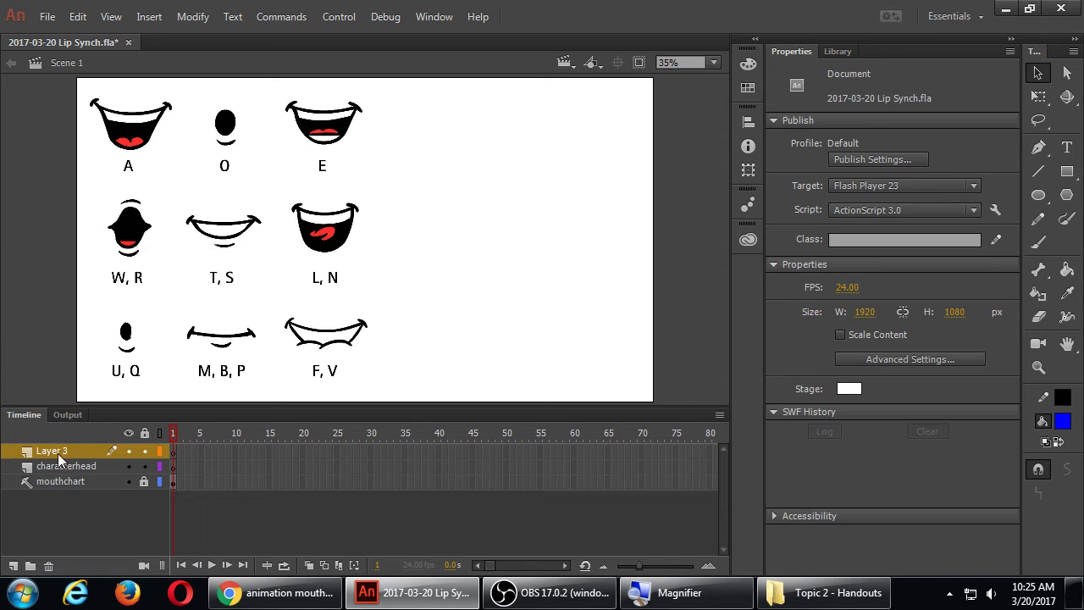
pyautogui.doubleClick(57, 453)
pyautogui.write('character')
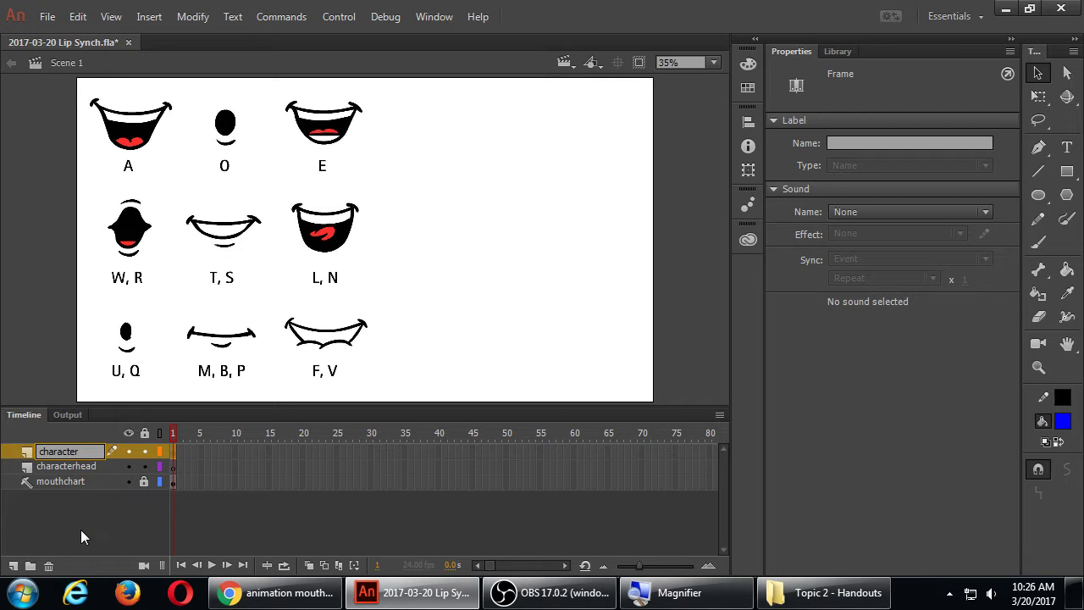
pyautogui.write('mouth')
pyautogui.press('Return')
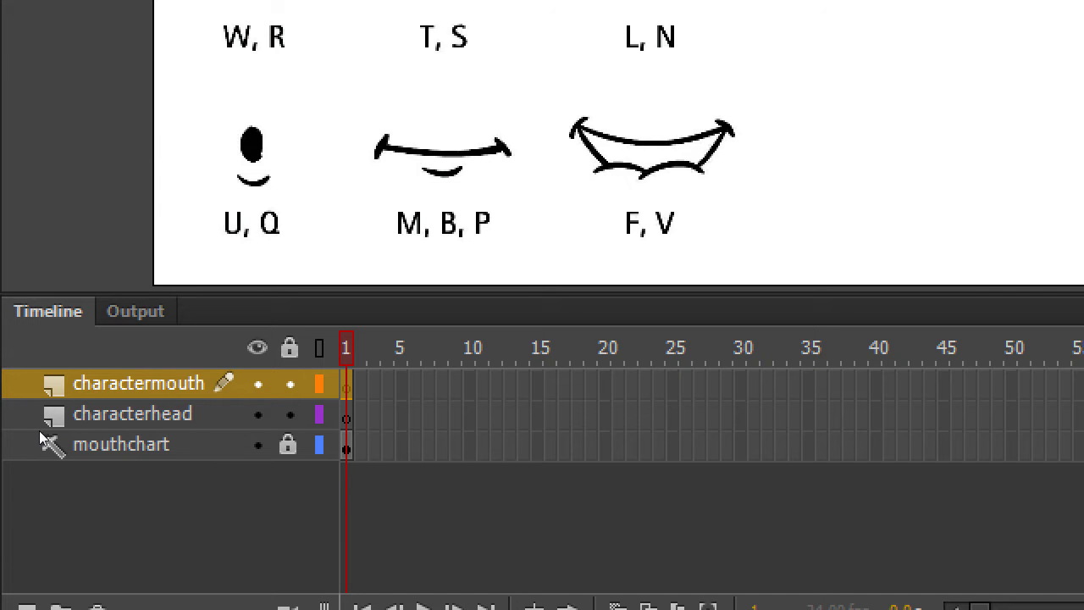
# Step: On the characterhead layer, set up the Brush tool with a black fill, pen pressure and tilt enabled, and size 10
pyautogui.click(129, 409)
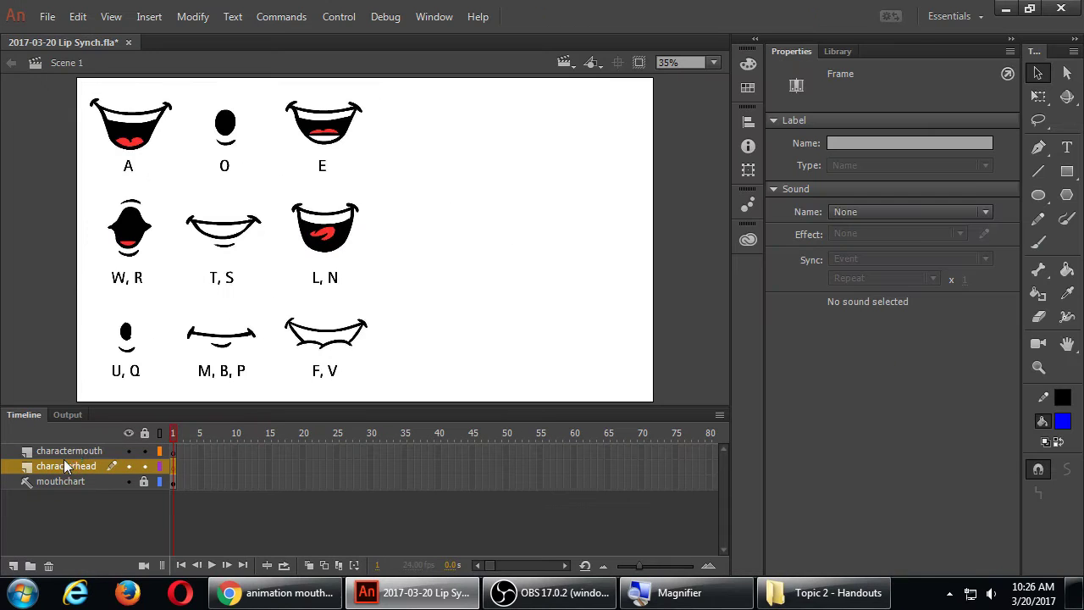
pyautogui.click(1063, 430)
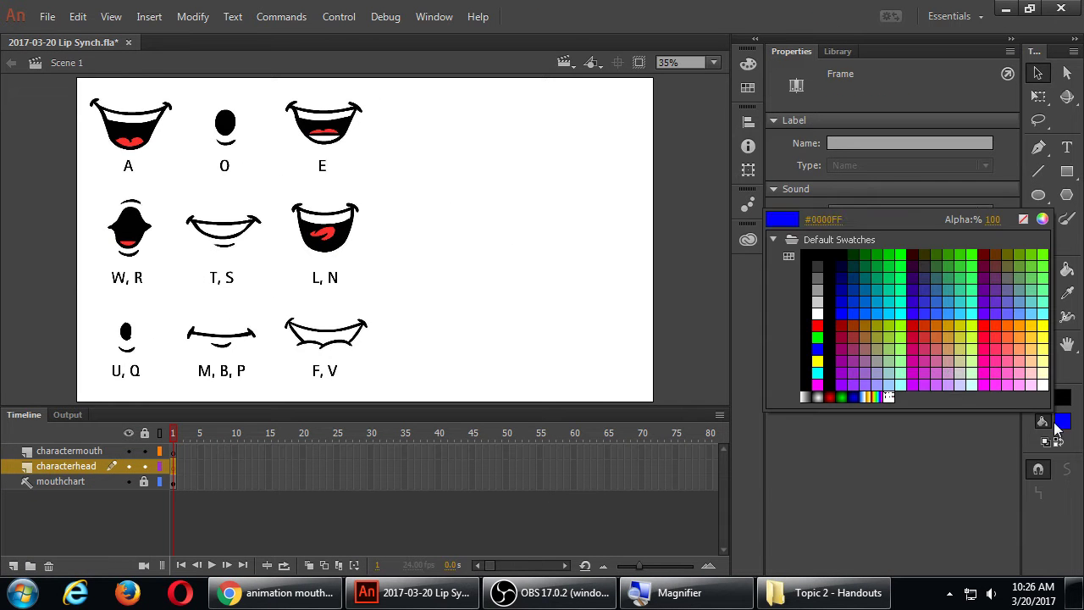
pyautogui.click(840, 254)
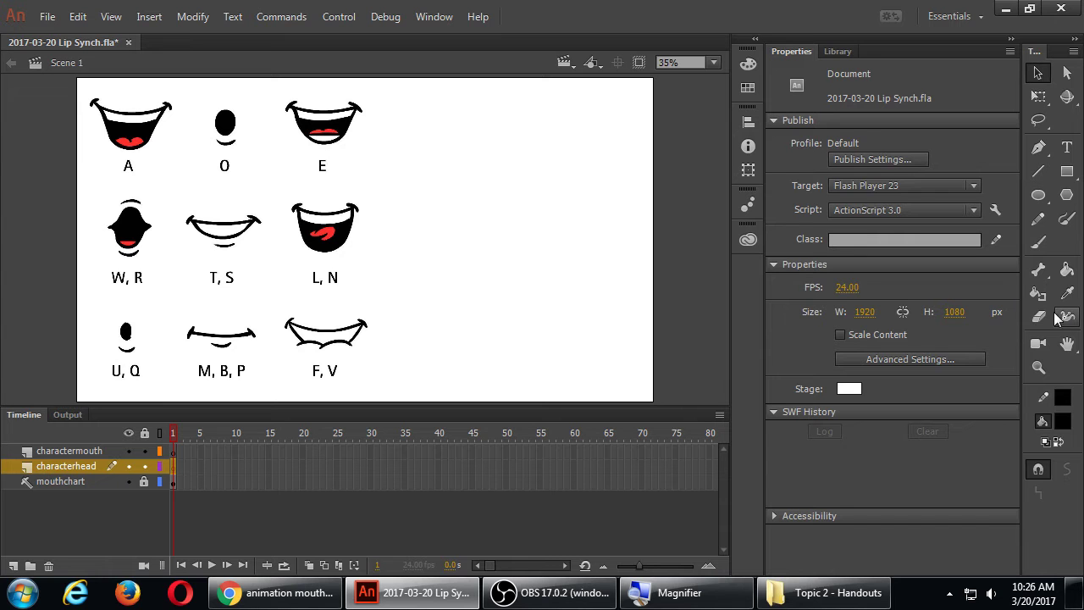
pyautogui.press('b')
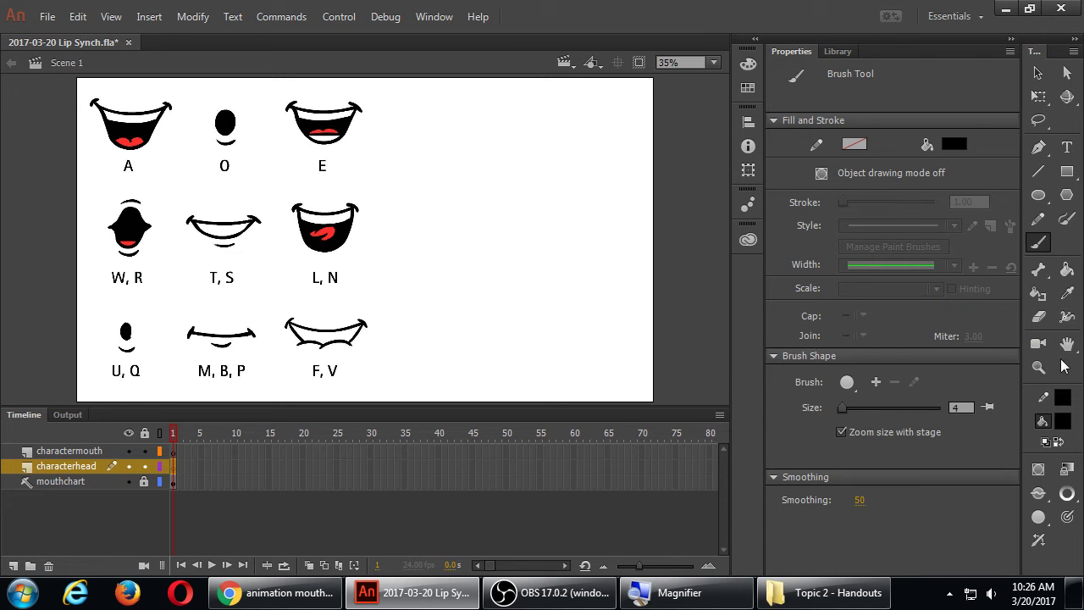
pyautogui.click(1066, 518)
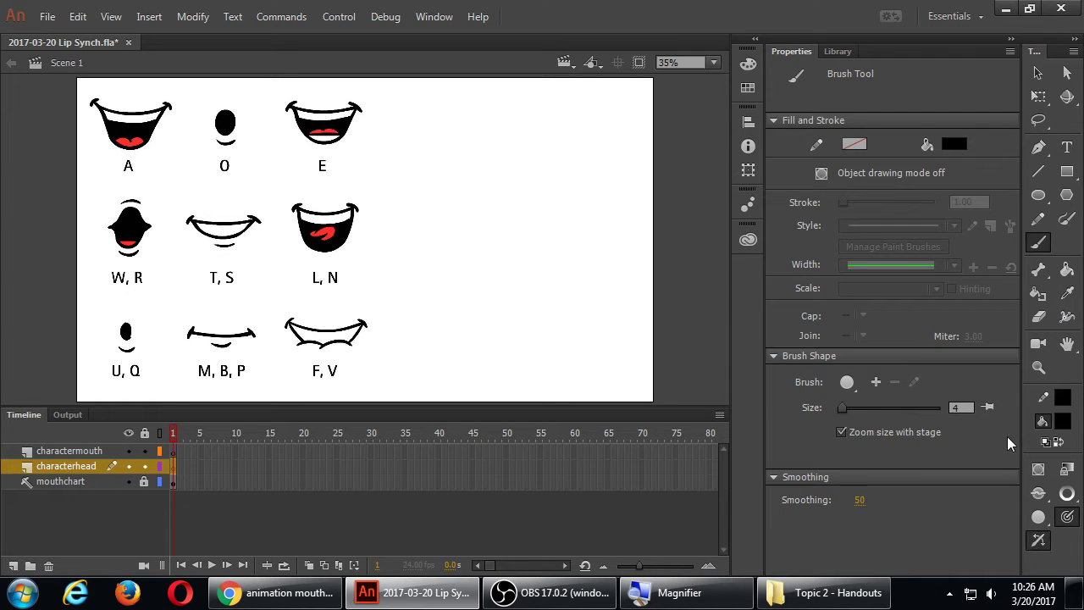
pyautogui.press(']')
pyautogui.press(']')
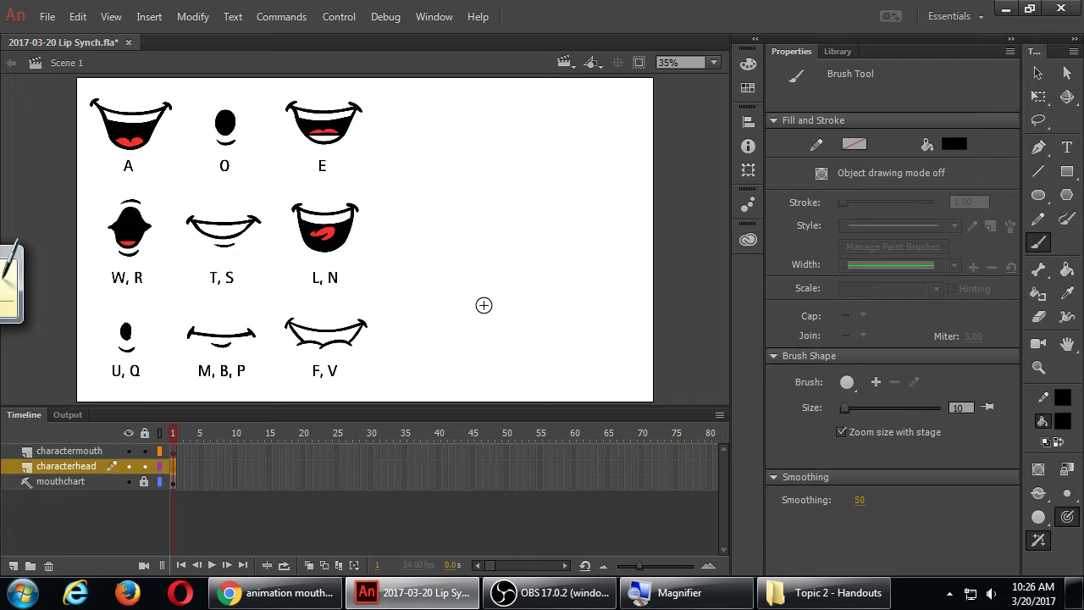
# Step: Brush the character's head outline, fringe line, glasses, nose and long side hair strands in the empty area beside the mouth chart
pyautogui.moveTo(483, 305)
pyautogui.mouseDown()
pyautogui.moveTo(493, 211)
pyautogui.moveTo(594, 194)
pyautogui.moveTo(589, 330)
pyautogui.moveTo(488, 268)
pyautogui.moveTo(499, 187)
pyautogui.moveTo(520, 241)
pyautogui.moveTo(540, 231)
pyautogui.moveTo(550, 245)
pyautogui.moveTo(623, 243)
pyautogui.moveTo(584, 191)
pyautogui.moveTo(546, 176)
pyautogui.mouseUp()
pyautogui.moveTo(465, 244)
pyautogui.mouseDown()
pyautogui.moveTo(537, 181)
pyautogui.moveTo(529, 208)
pyautogui.moveTo(466, 246)
pyautogui.moveTo(485, 322)
pyautogui.mouseUp()
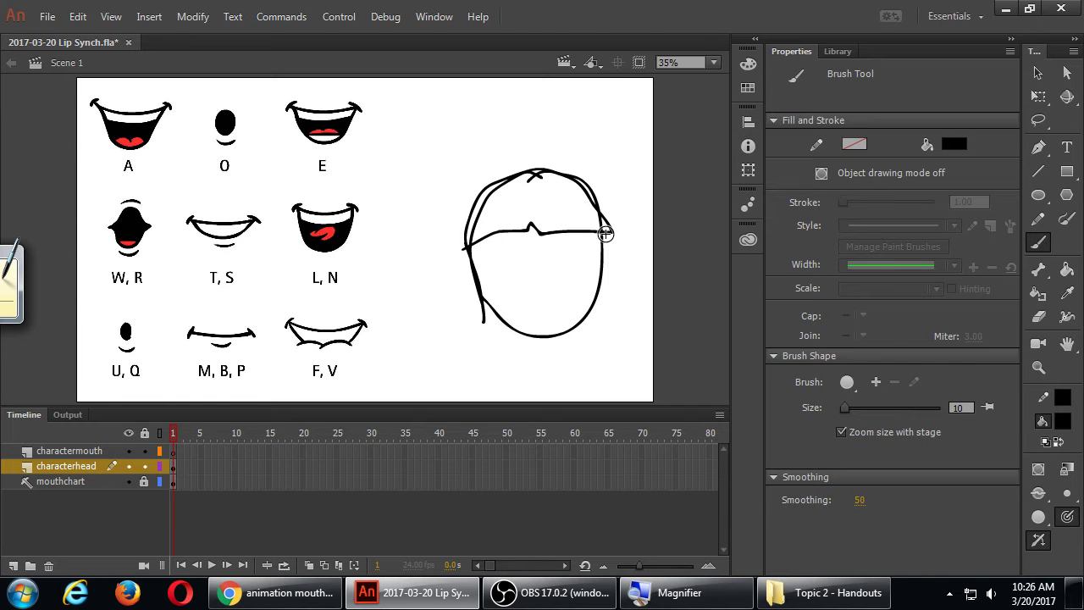
pyautogui.moveTo(605, 234); pyautogui.dragTo(610, 325)
pyautogui.moveTo(482, 245)
pyautogui.mouseDown()
pyautogui.moveTo(543, 250)
pyautogui.moveTo(492, 245)
pyautogui.moveTo(502, 274)
pyautogui.moveTo(541, 246)
pyautogui.moveTo(589, 249)
pyautogui.moveTo(567, 254)
pyautogui.moveTo(565, 273)
pyautogui.moveTo(601, 250)
pyautogui.moveTo(566, 259)
pyautogui.moveTo(541, 241)
pyautogui.moveTo(569, 260)
pyautogui.moveTo(557, 249)
pyautogui.moveTo(576, 269)
pyautogui.mouseUp()
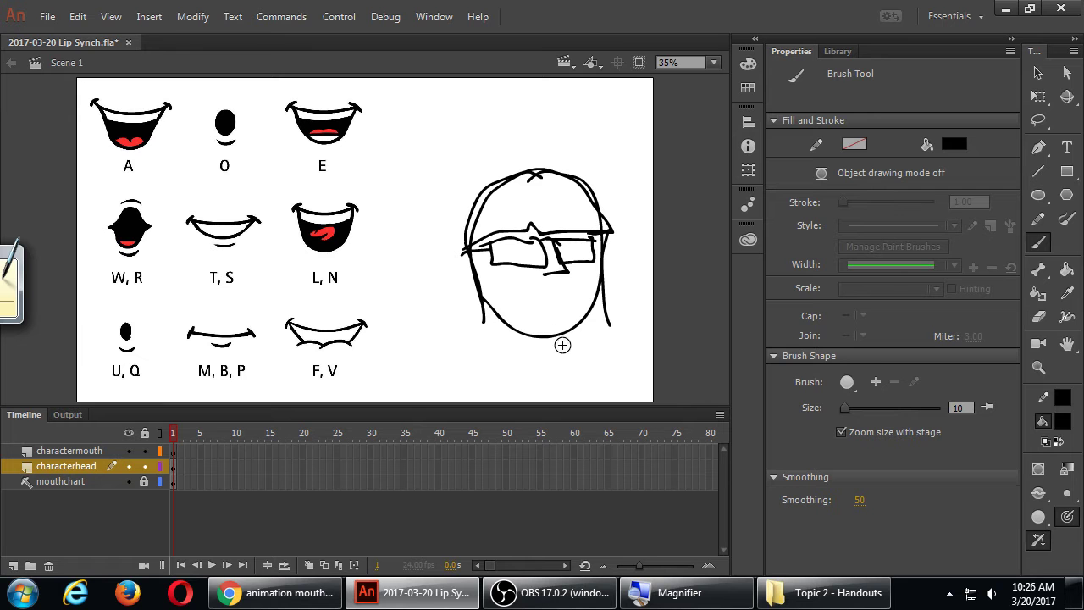
pyautogui.moveTo(476, 246); pyautogui.dragTo(479, 375)
pyautogui.moveTo(607, 220); pyautogui.dragTo(637, 377)
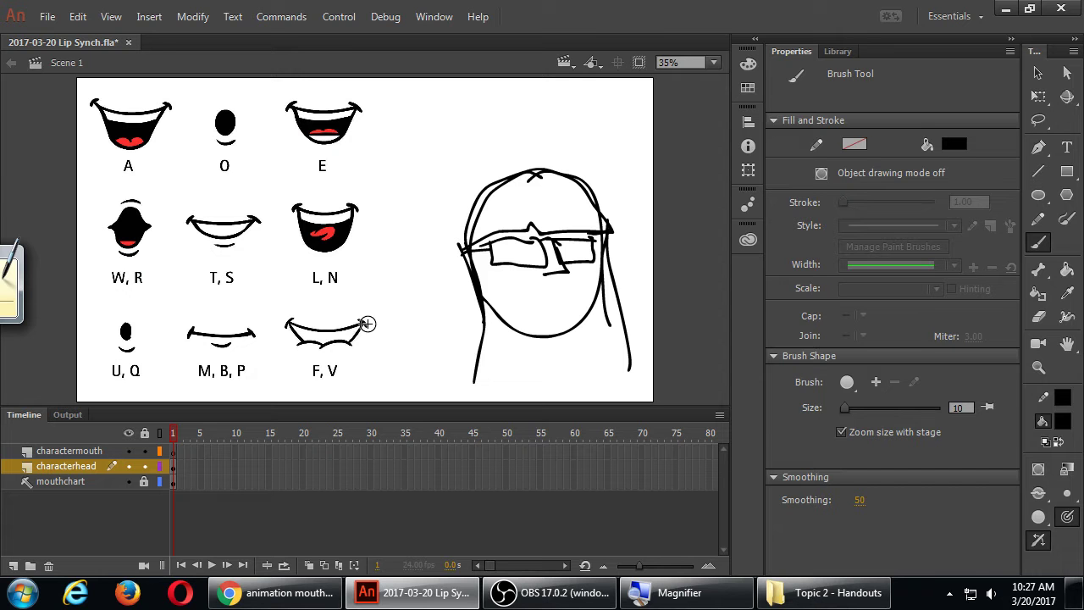
# Step: Fill in the character's hair with black brush strokes, add the neck, shoulders and ear, and save the document
pyautogui.moveTo(465, 241)
pyautogui.mouseDown()
pyautogui.moveTo(498, 203)
pyautogui.moveTo(479, 241)
pyautogui.moveTo(485, 205)
pyautogui.moveTo(496, 216)
pyautogui.moveTo(488, 240)
pyautogui.moveTo(507, 205)
pyautogui.moveTo(502, 239)
pyautogui.moveTo(516, 214)
pyautogui.moveTo(517, 229)
pyautogui.moveTo(531, 219)
pyautogui.moveTo(536, 228)
pyautogui.moveTo(541, 208)
pyautogui.moveTo(548, 228)
pyautogui.moveTo(568, 230)
pyautogui.moveTo(570, 211)
pyautogui.moveTo(584, 230)
pyautogui.moveTo(592, 211)
pyautogui.moveTo(615, 238)
pyautogui.mouseUp()
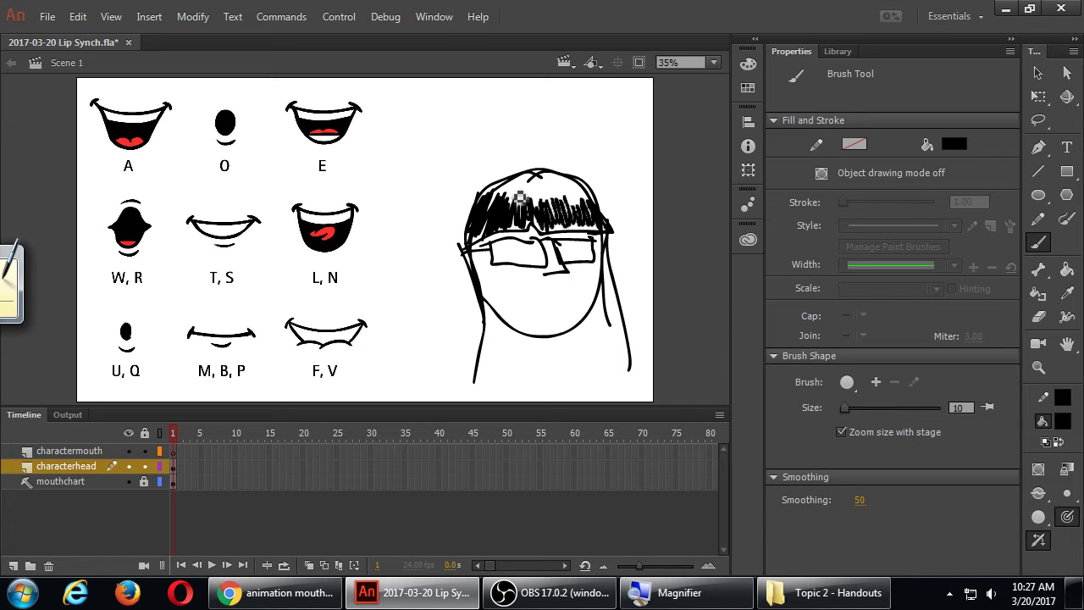
pyautogui.moveTo(520, 197)
pyautogui.mouseDown()
pyautogui.moveTo(491, 182)
pyautogui.moveTo(526, 197)
pyautogui.moveTo(560, 182)
pyautogui.moveTo(594, 200)
pyautogui.mouseUp()
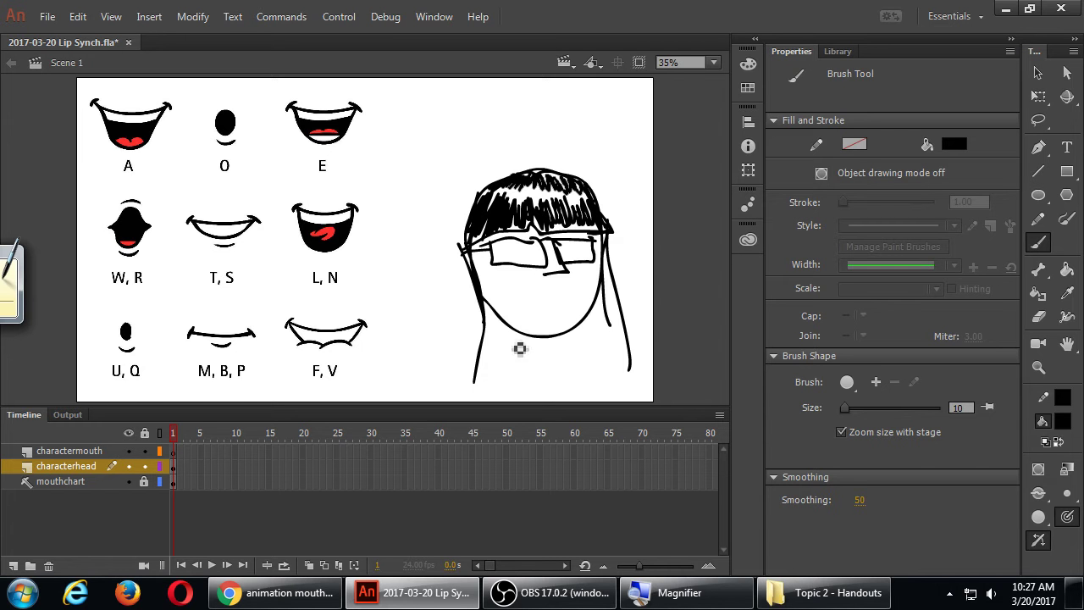
pyautogui.moveTo(535, 339)
pyautogui.mouseDown()
pyautogui.moveTo(570, 365)
pyautogui.moveTo(560, 352)
pyautogui.moveTo(613, 365)
pyautogui.mouseUp()
pyautogui.moveTo(533, 349); pyautogui.dragTo(490, 373)
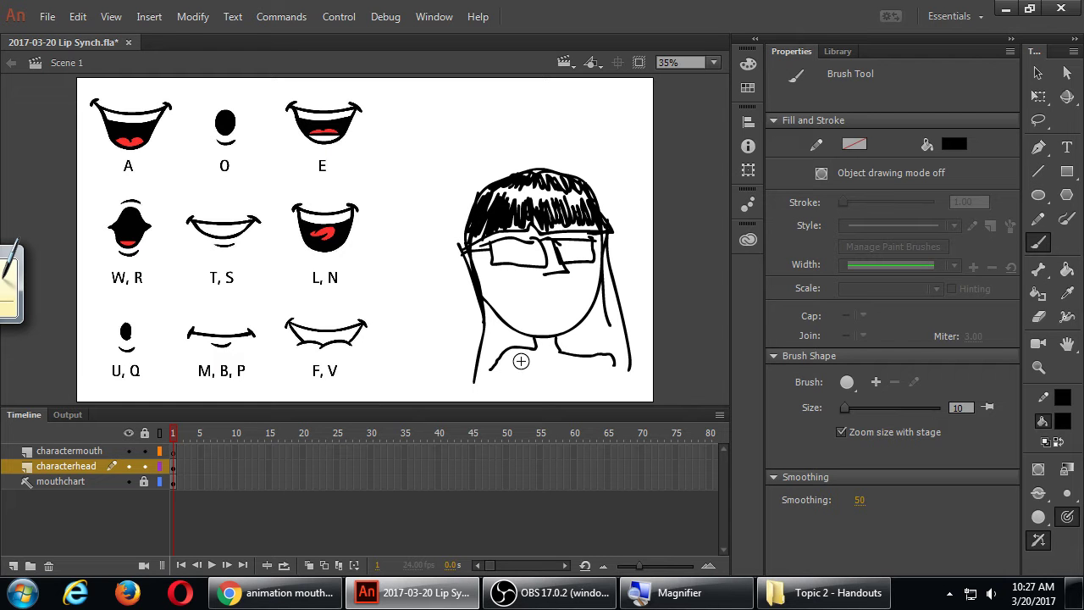
pyautogui.moveTo(481, 303)
pyautogui.mouseDown()
pyautogui.moveTo(499, 350)
pyautogui.moveTo(494, 338)
pyautogui.moveTo(505, 352)
pyautogui.moveTo(510, 335)
pyautogui.moveTo(523, 354)
pyautogui.moveTo(578, 344)
pyautogui.moveTo(584, 355)
pyautogui.moveTo(591, 344)
pyautogui.moveTo(598, 353)
pyautogui.moveTo(607, 330)
pyautogui.moveTo(623, 354)
pyautogui.moveTo(621, 312)
pyautogui.moveTo(635, 362)
pyautogui.moveTo(616, 283)
pyautogui.moveTo(603, 351)
pyautogui.mouseUp()
pyautogui.moveTo(500, 267)
pyautogui.mouseDown()
pyautogui.moveTo(483, 266)
pyautogui.moveTo(490, 289)
pyautogui.mouseUp()
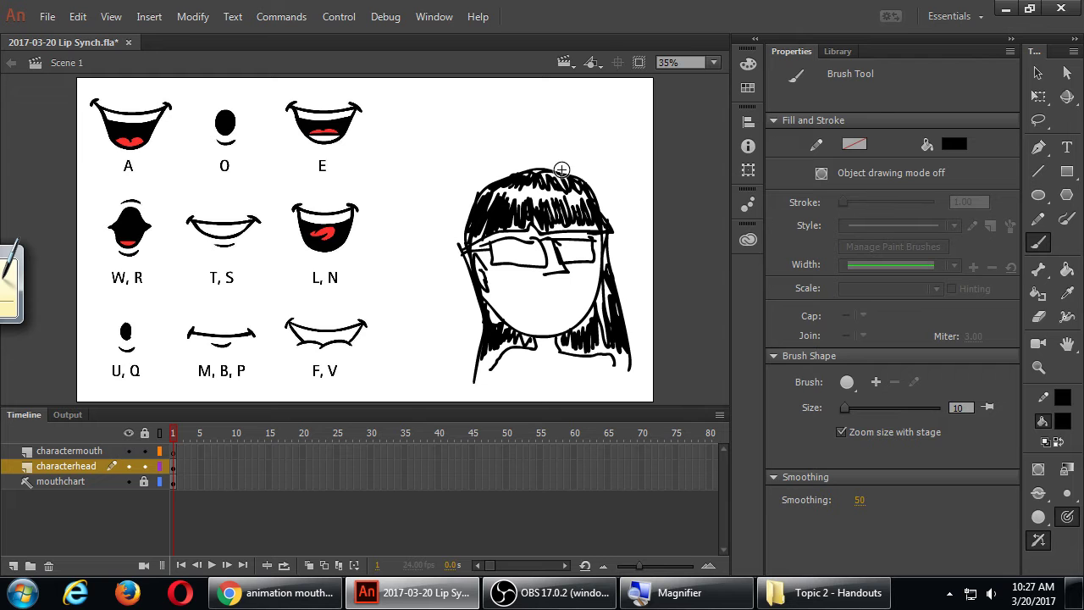
pyautogui.hotkey('ctrl', 's')
# Step: Show the desktop and play 01 Blitzkrieg Bop-12s.mp3 in an enlarged media player to preview the song
pyautogui.press('super+d')
pyautogui.click(494, 279)
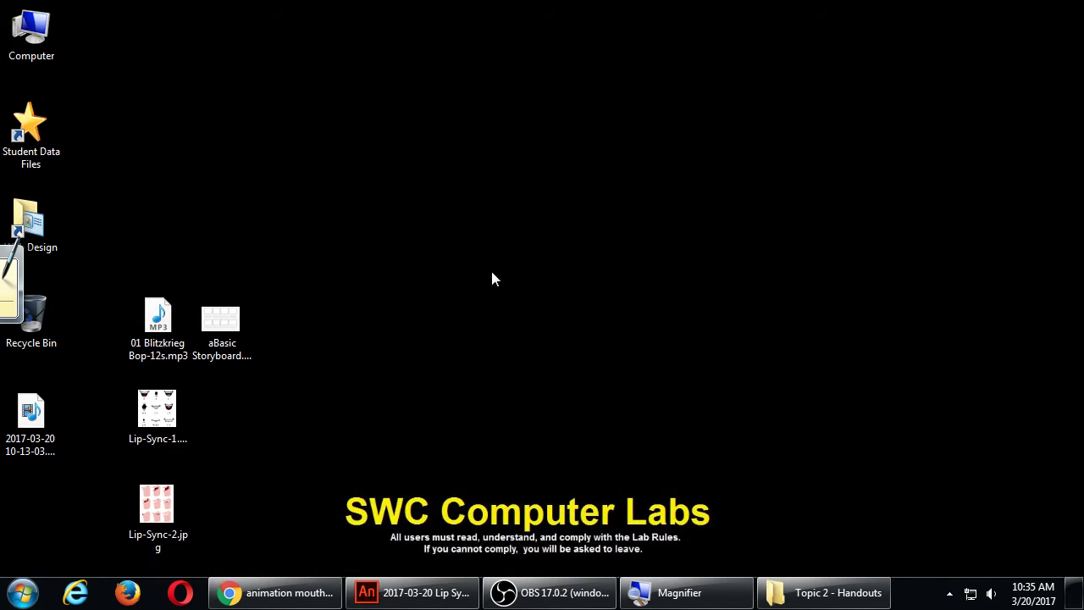
pyautogui.click(157, 320)
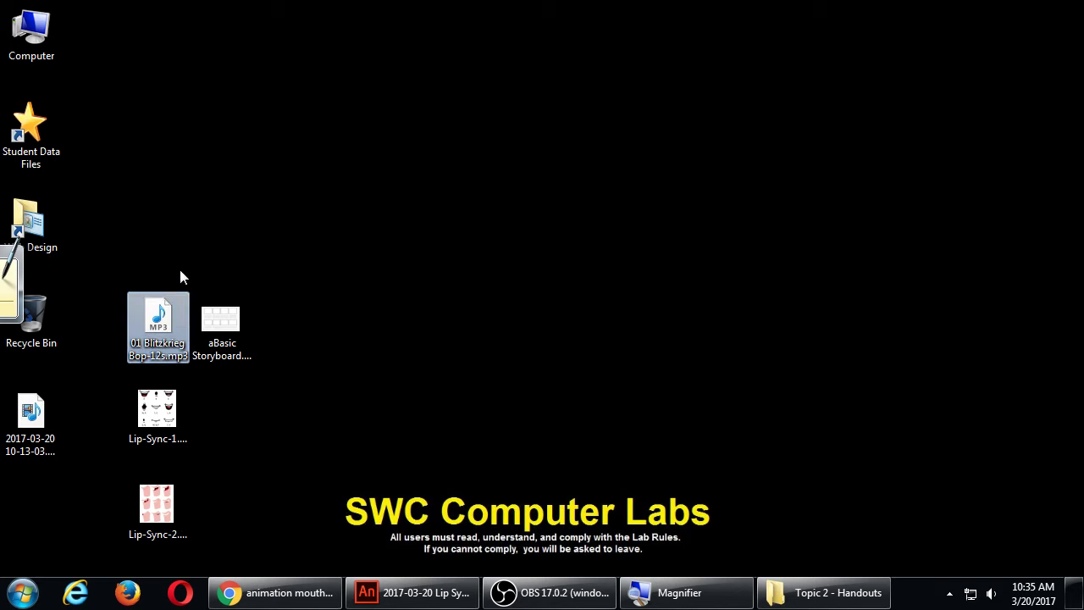
pyautogui.press('super+plus')
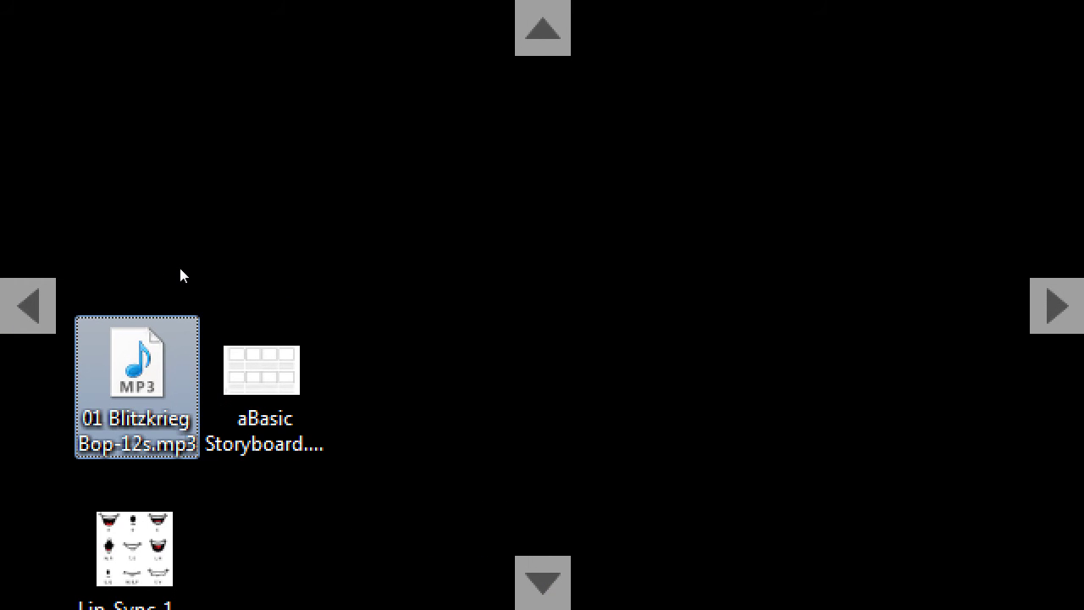
pyautogui.press('super+minus')
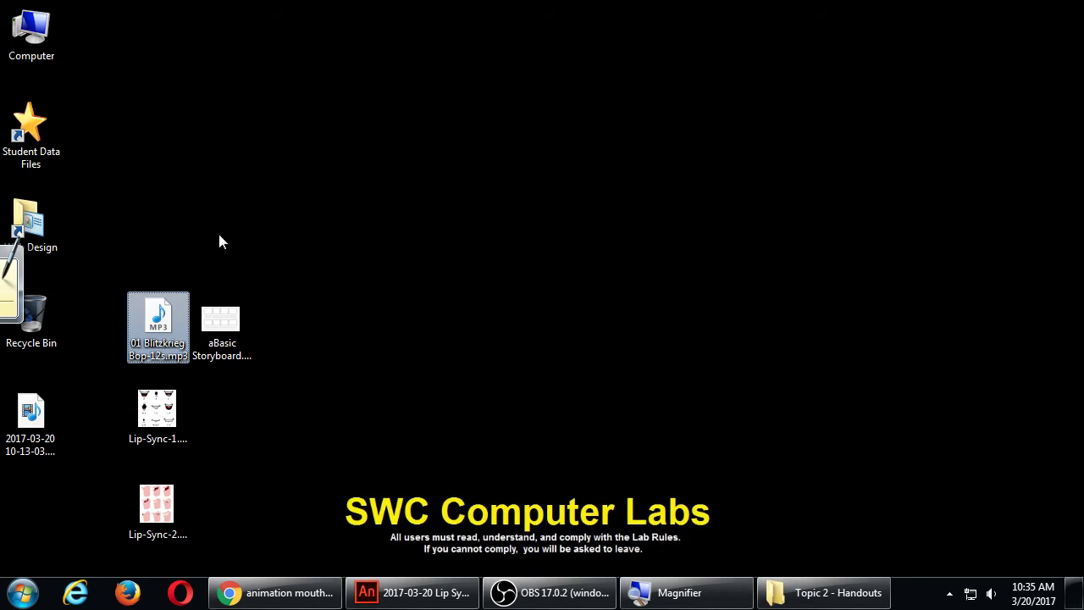
pyautogui.doubleClick(186, 314)
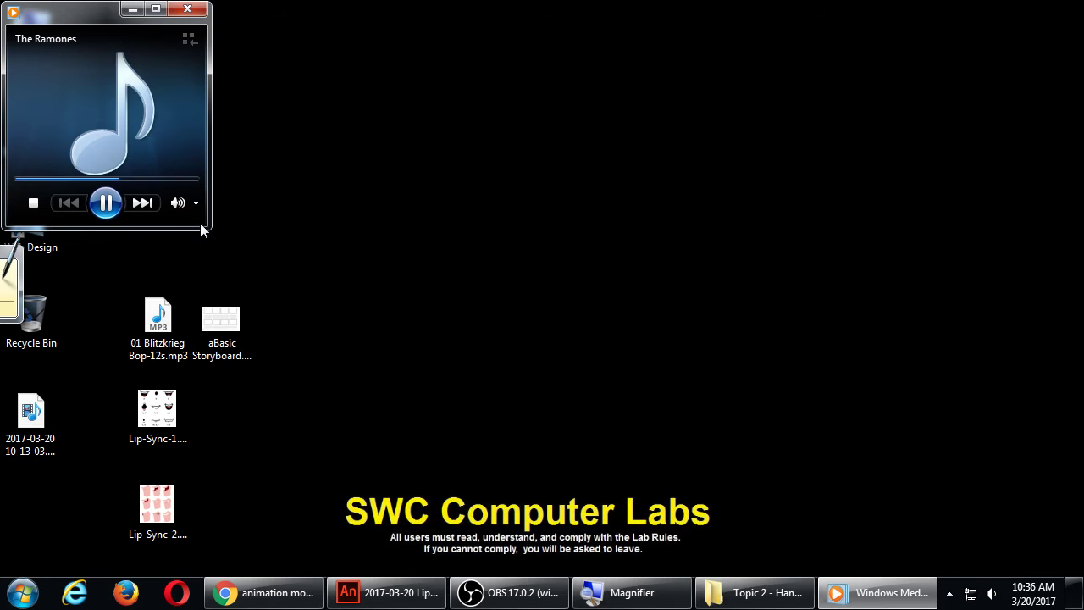
pyautogui.moveTo(207, 224); pyautogui.dragTo(632, 313)
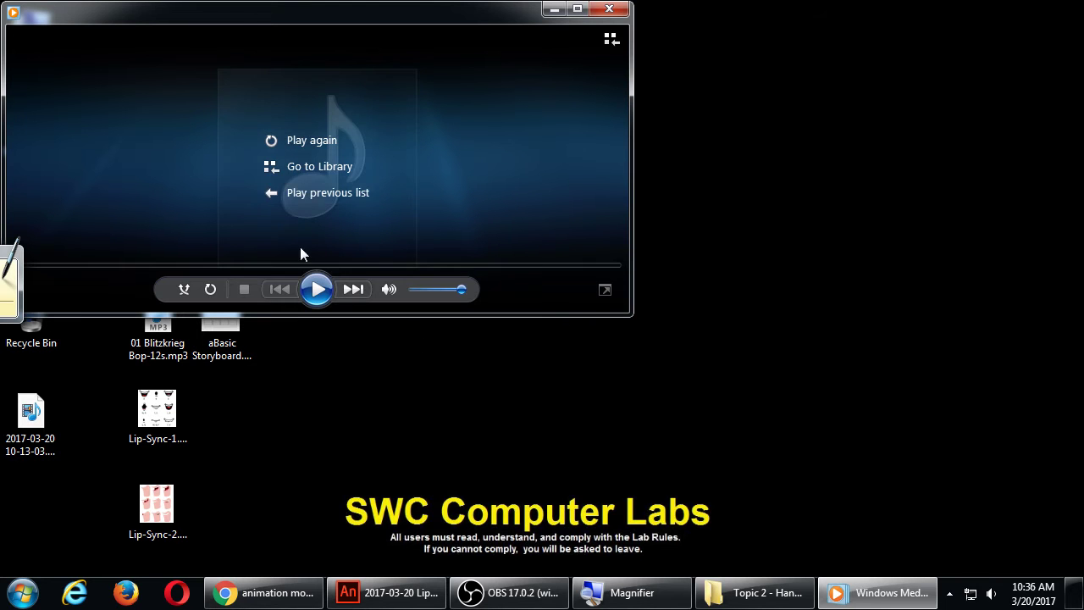
pyautogui.click(315, 290)
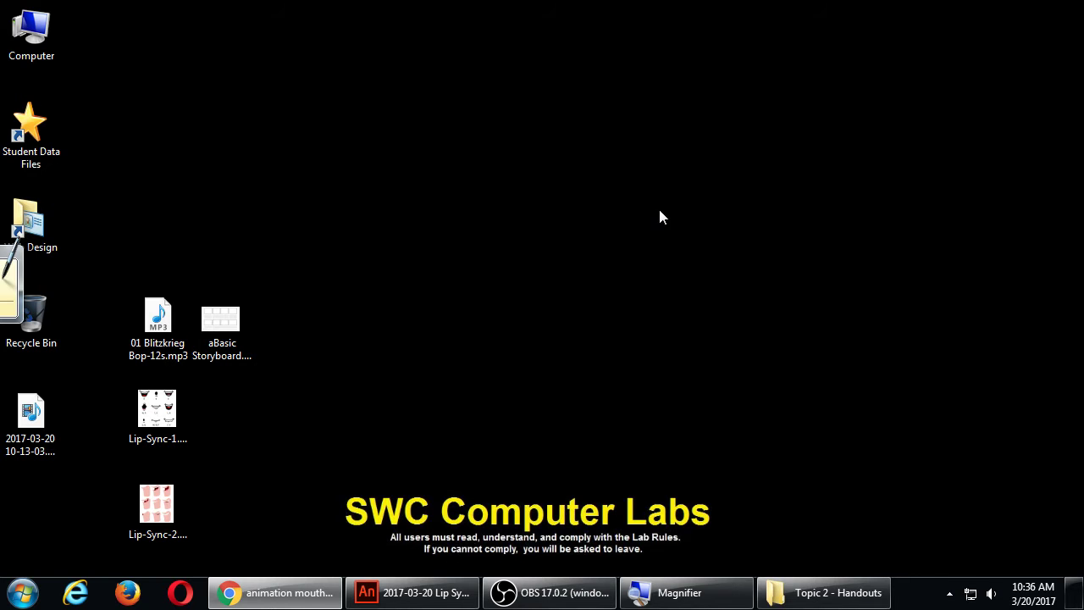
# Step: Switch back to Adobe Animate and import 01 Blitzkrieg Bop-12s.mp3 from the Desktop into the library
pyautogui.click(412, 593)
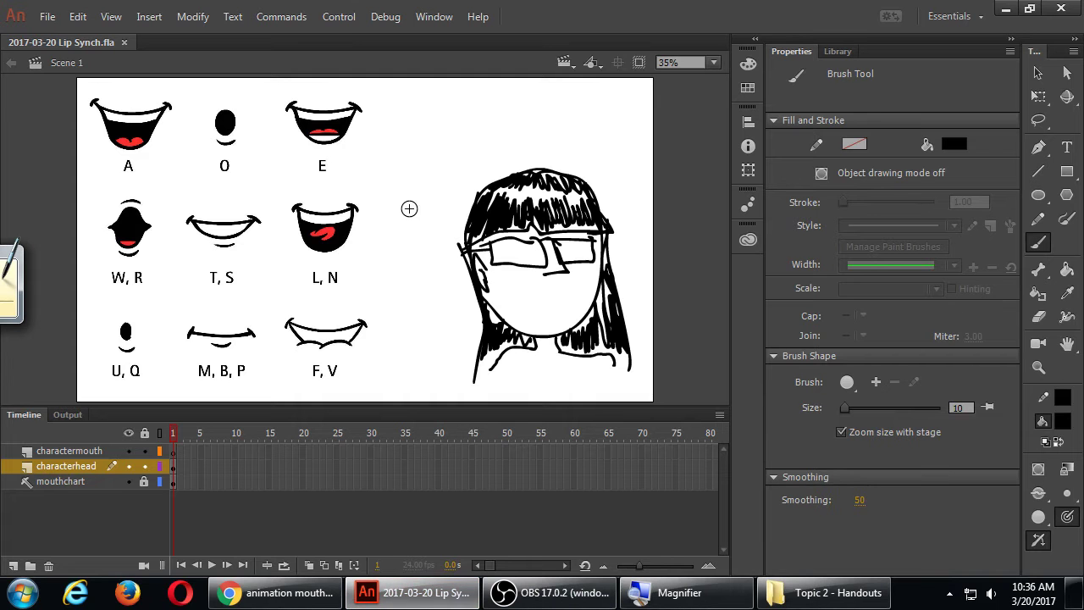
pyautogui.click(45, 17)
pyautogui.moveTo(169, 284)
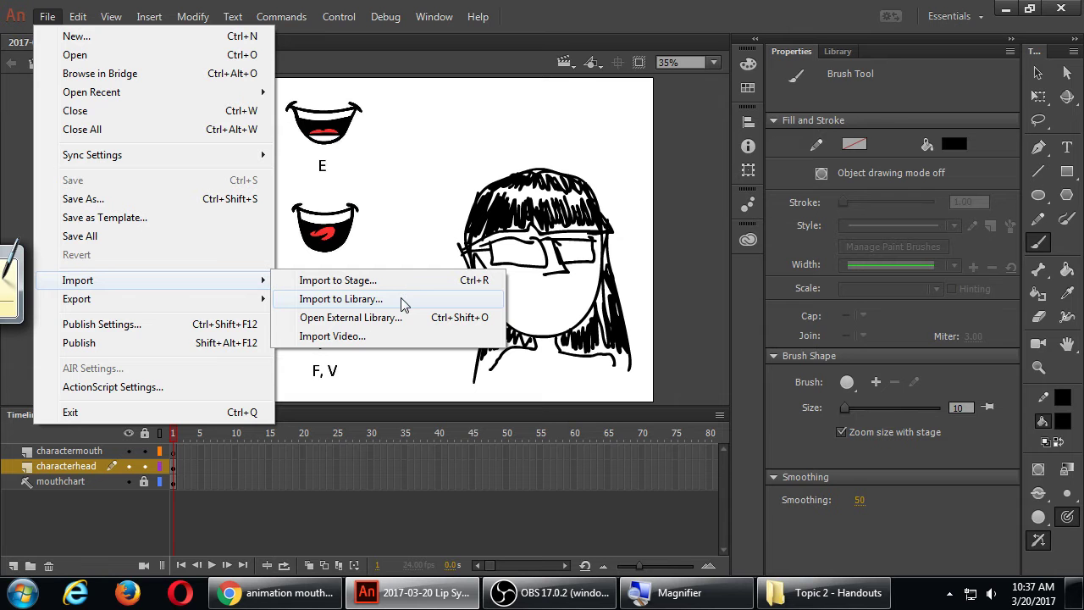
pyautogui.click(404, 303)
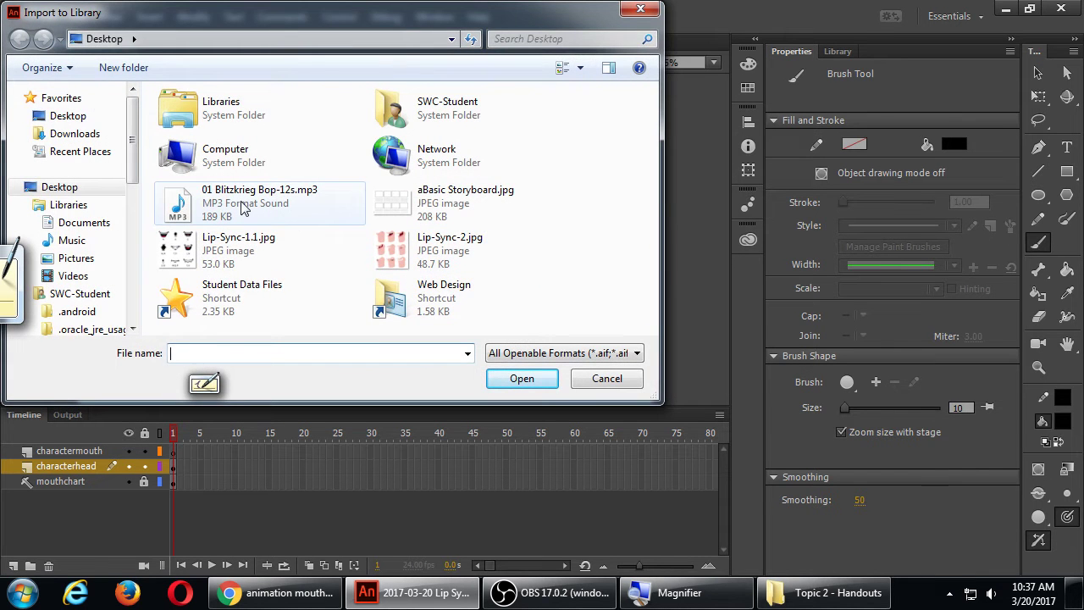
pyautogui.click(223, 208)
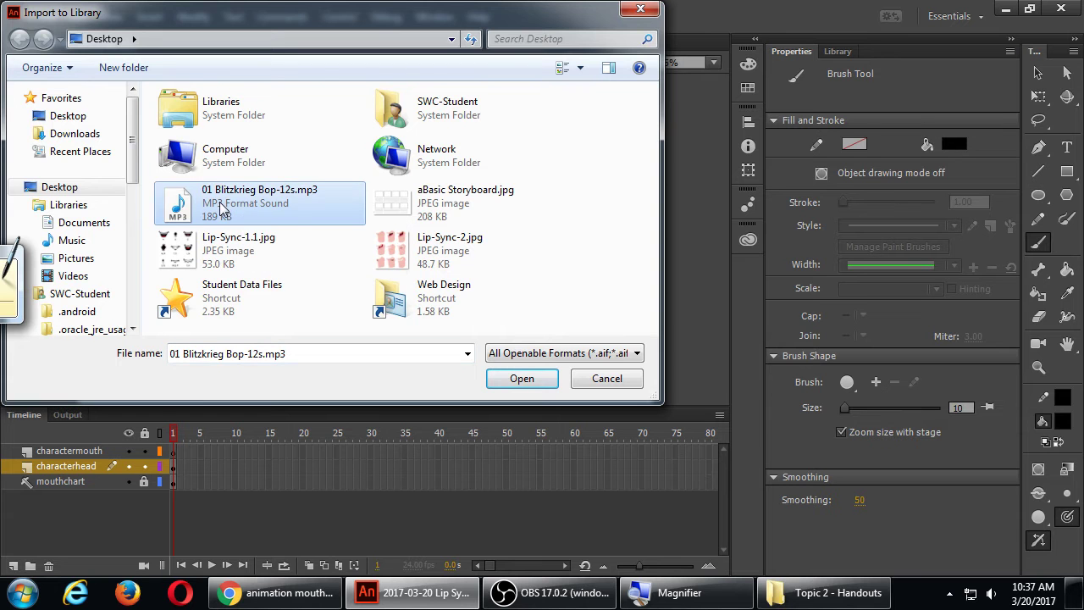
pyautogui.click(546, 380)
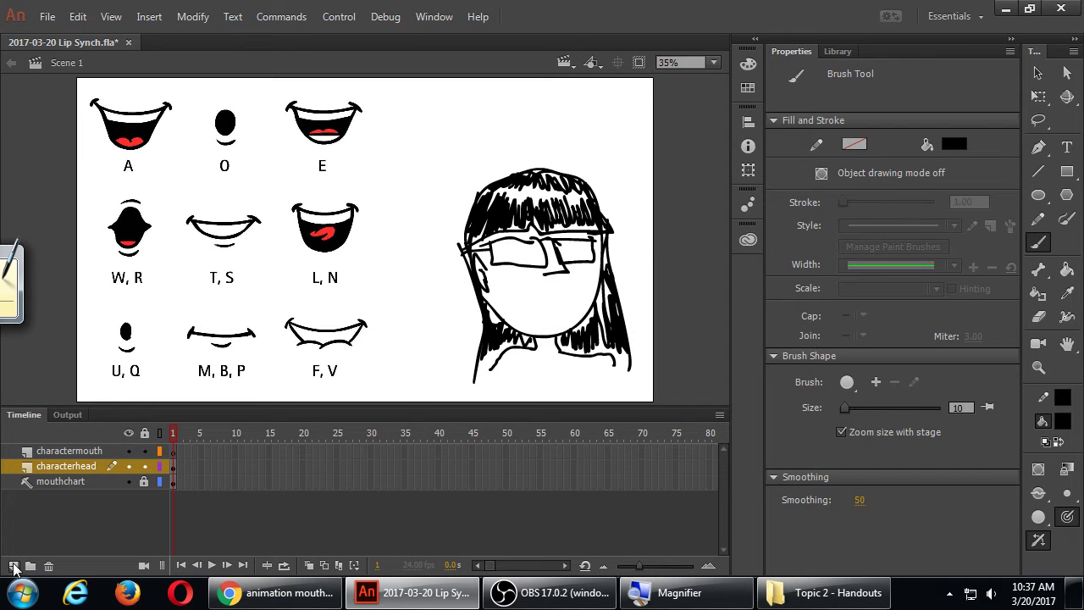
# Step: Add a new layer and place it below mouthchart as a separate layer that is not nested under the guide
pyautogui.click(14, 566)
pyautogui.moveTo(47, 467); pyautogui.dragTo(53, 505)
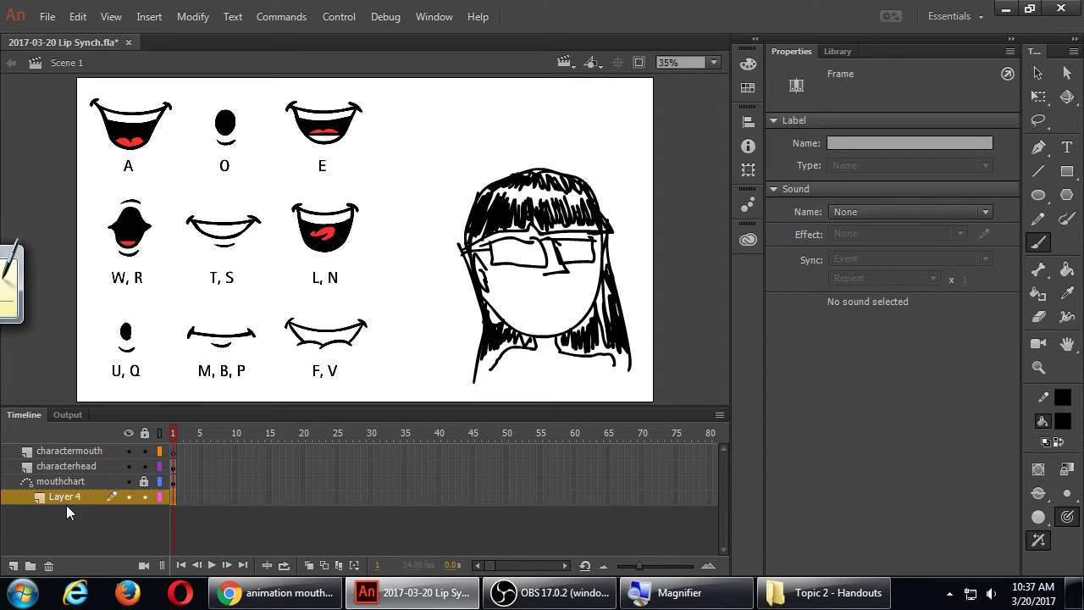
pyautogui.click(67, 498)
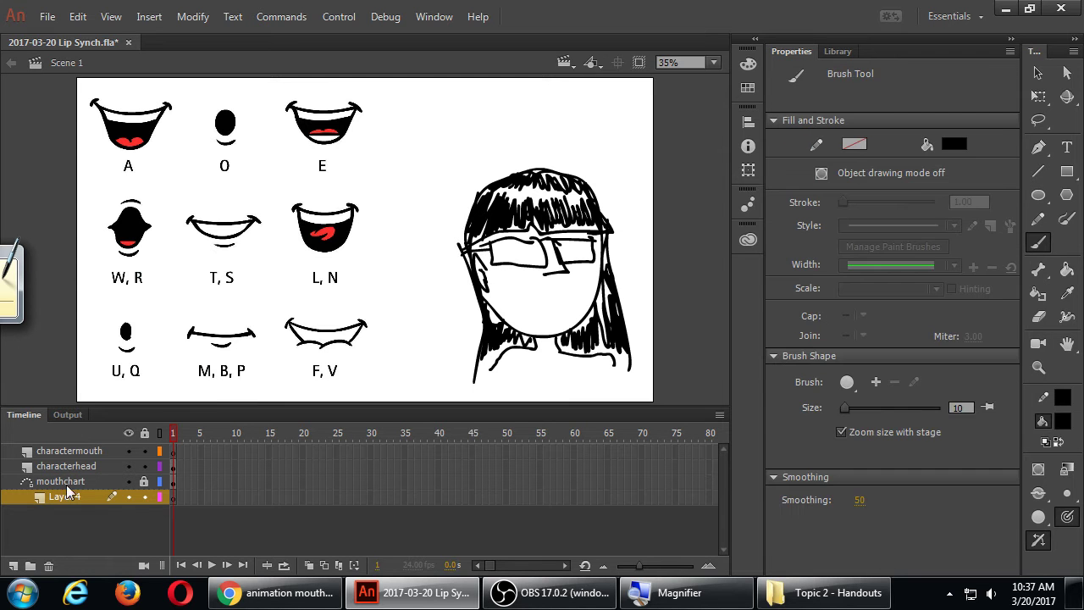
pyautogui.click(37, 503)
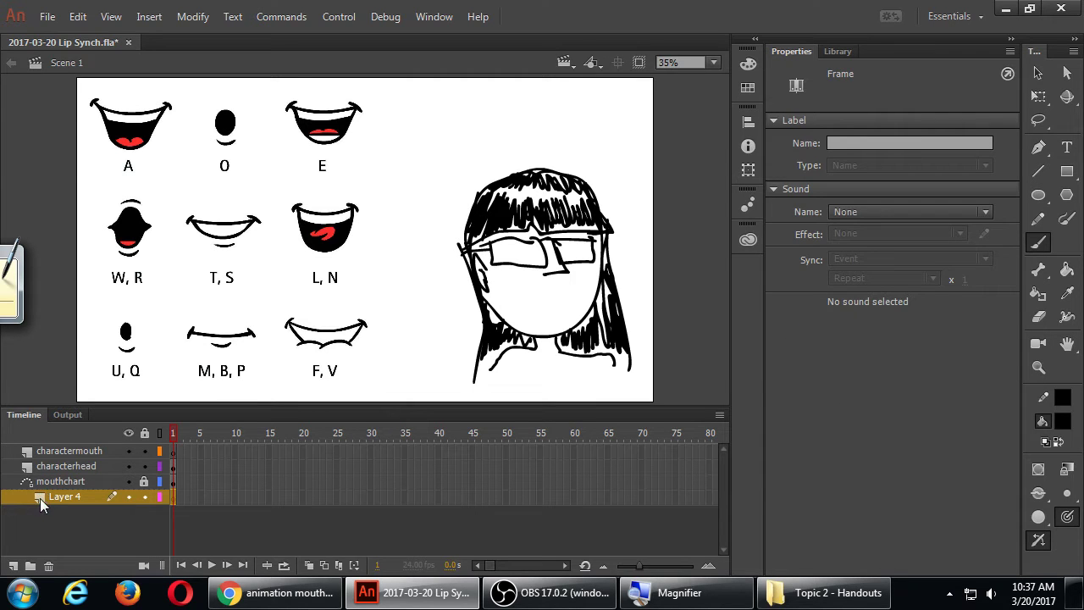
pyautogui.moveTo(38, 503); pyautogui.dragTo(19, 501)
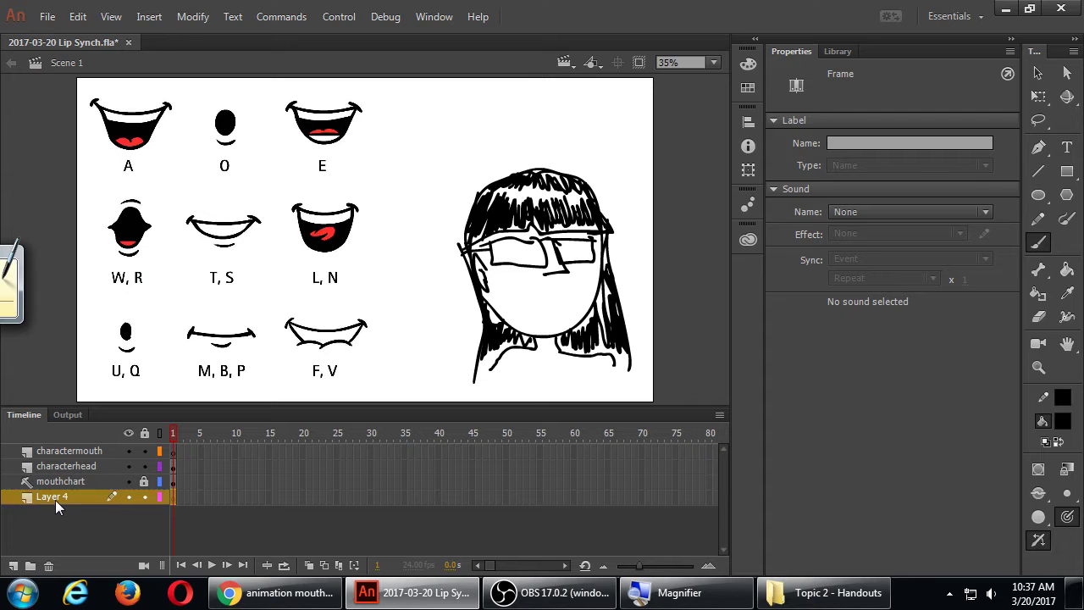
# Step: Check the library for the imported sound and rename the new bottom layer as "music"
pyautogui.click(838, 53)
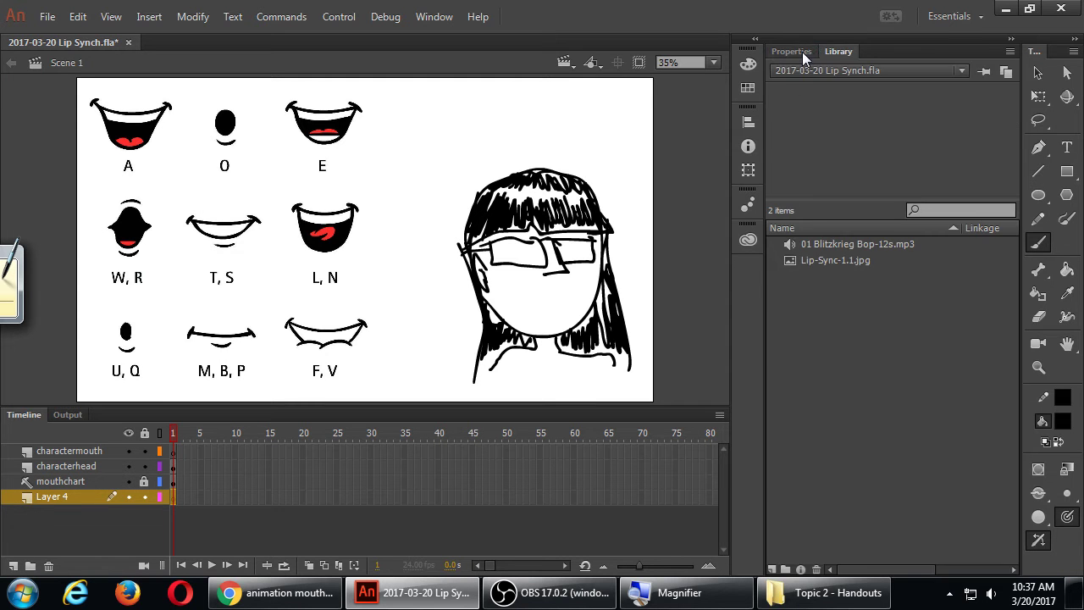
pyautogui.click(803, 53)
pyautogui.doubleClick(56, 498)
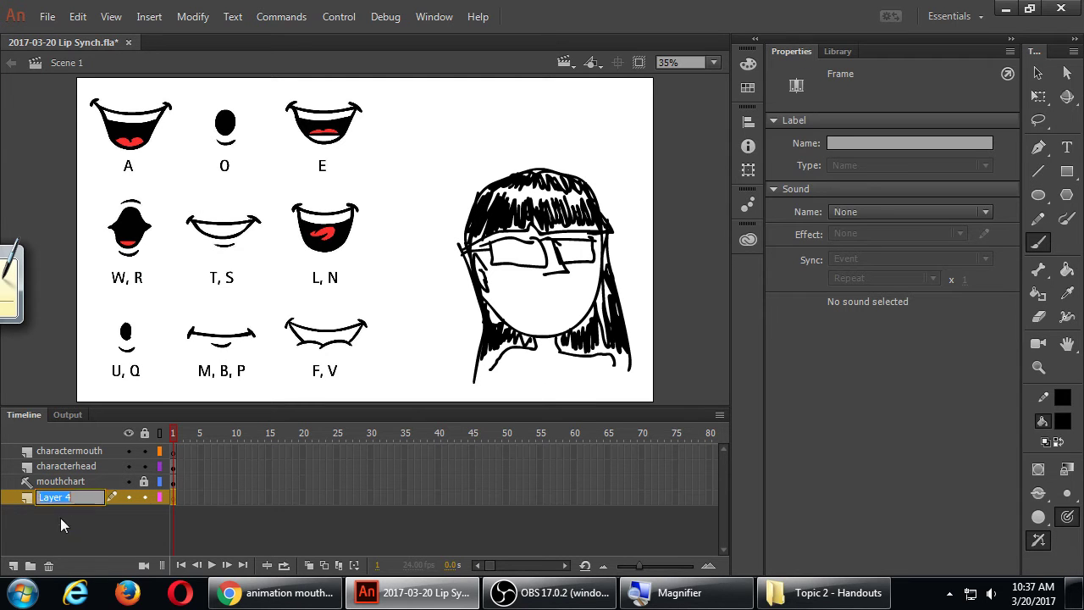
pyautogui.write('Musiic')
pyautogui.press('Return')
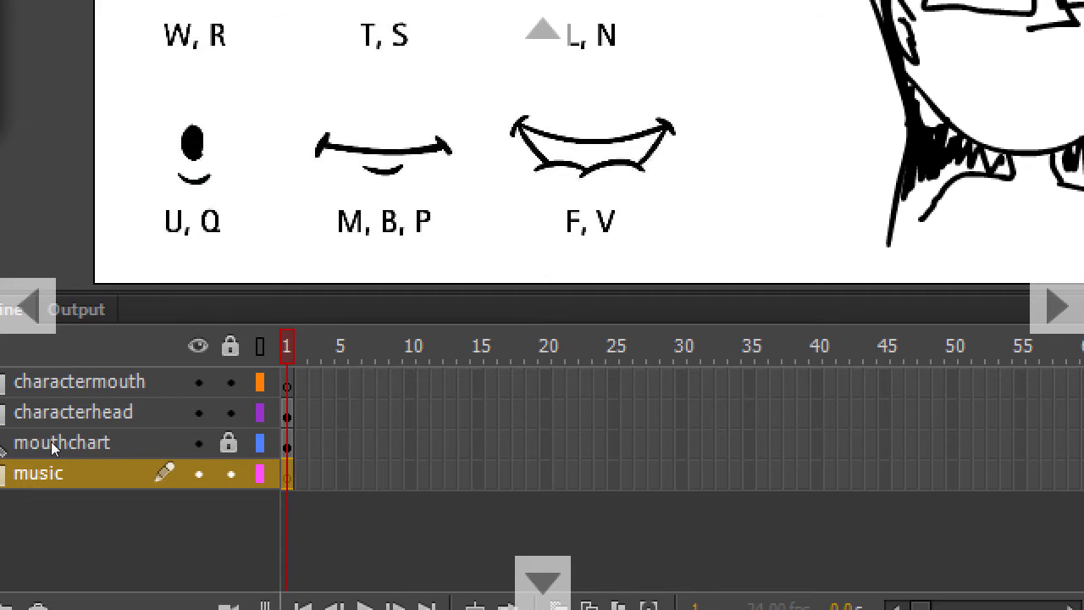
# Step: Nest the music layer under the mouthchart guide, and move it back out as an independent layer
pyautogui.moveTo(5, 485); pyautogui.dragTo(53, 513)
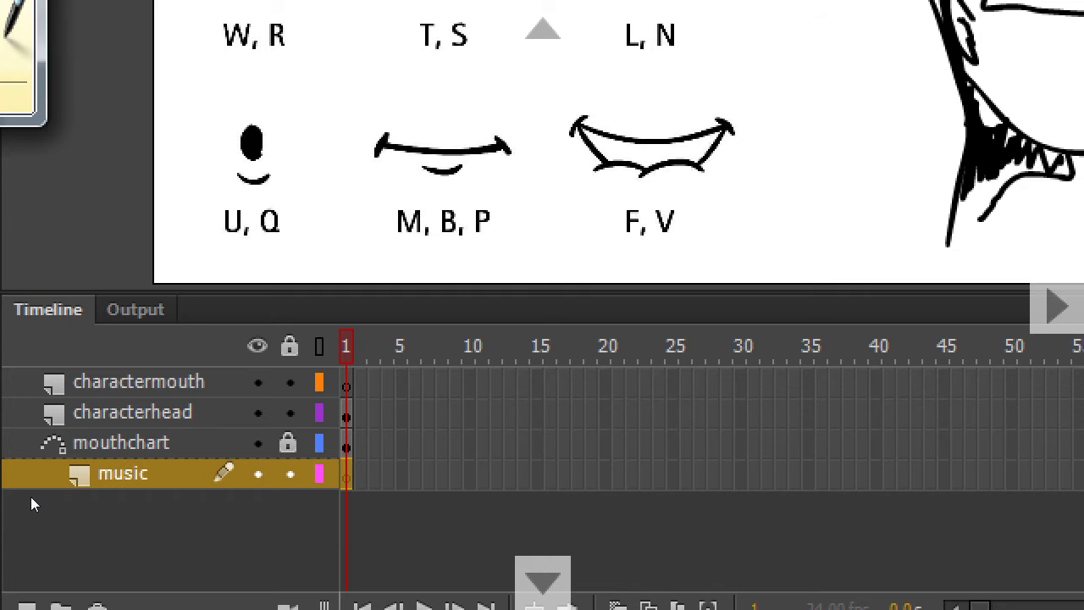
pyautogui.moveTo(42, 499); pyautogui.dragTo(24, 501)
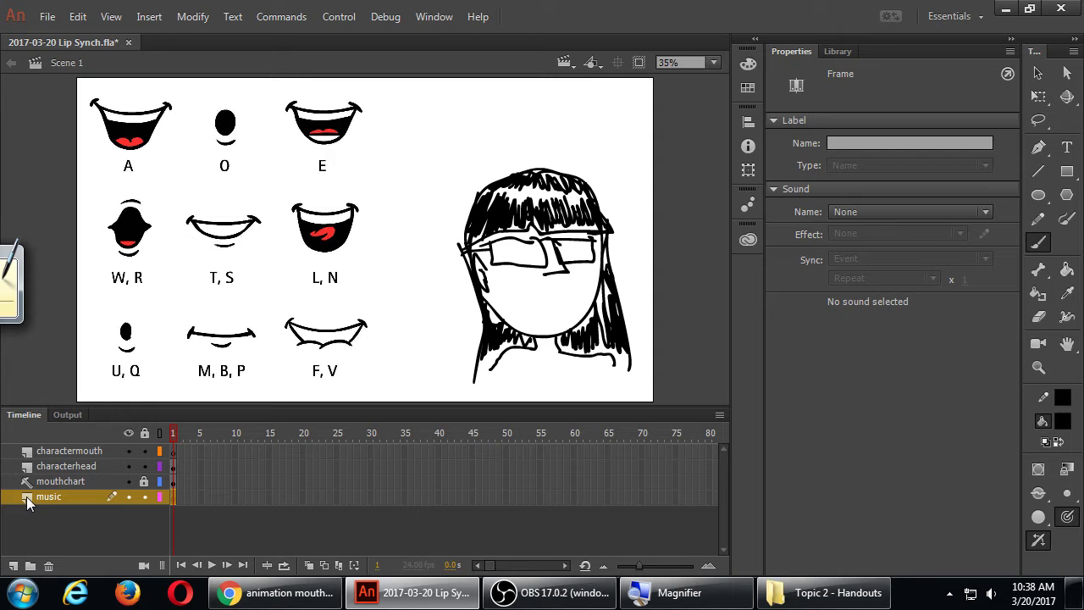
# Step: Assign the sound 01 Blitzkrieg Bop-12s.mp3 to the music layer's frame, set its sync to Stream, and save the document
pyautogui.click(854, 211)
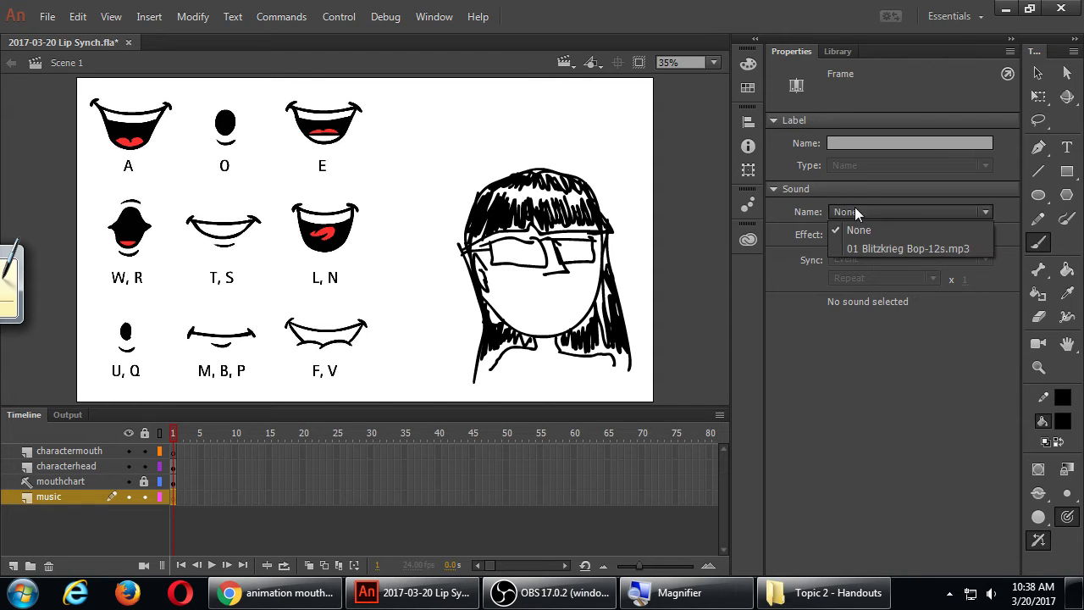
pyautogui.click(941, 248)
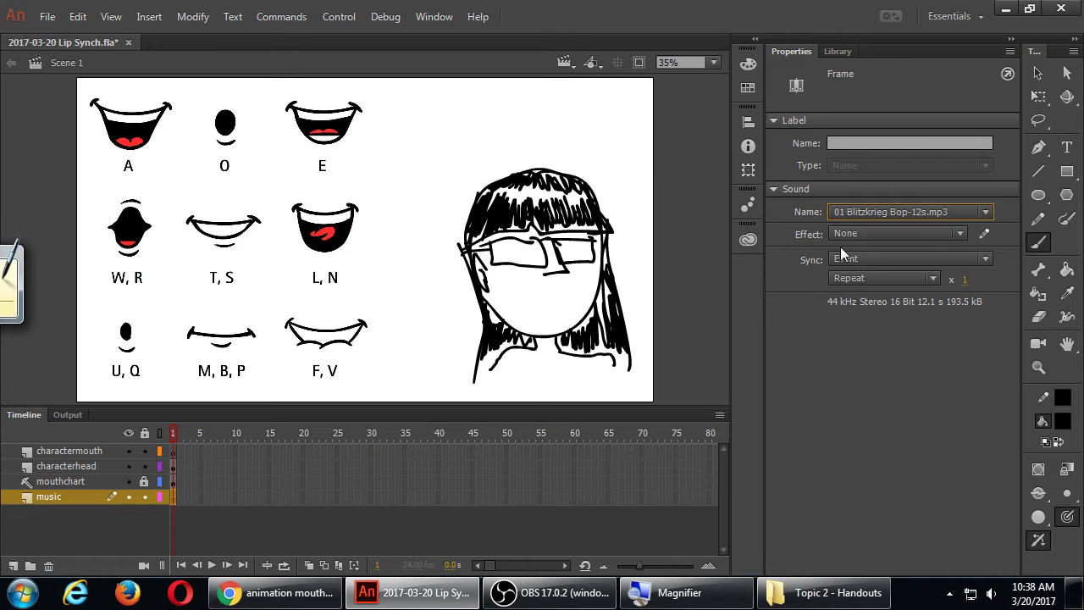
pyautogui.click(842, 257)
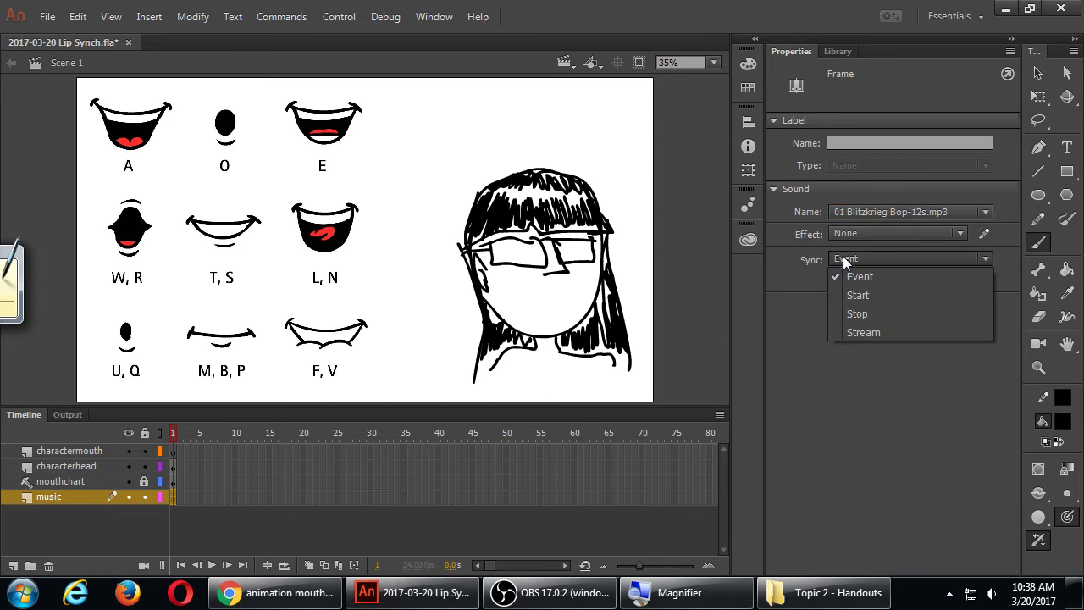
pyautogui.click(868, 332)
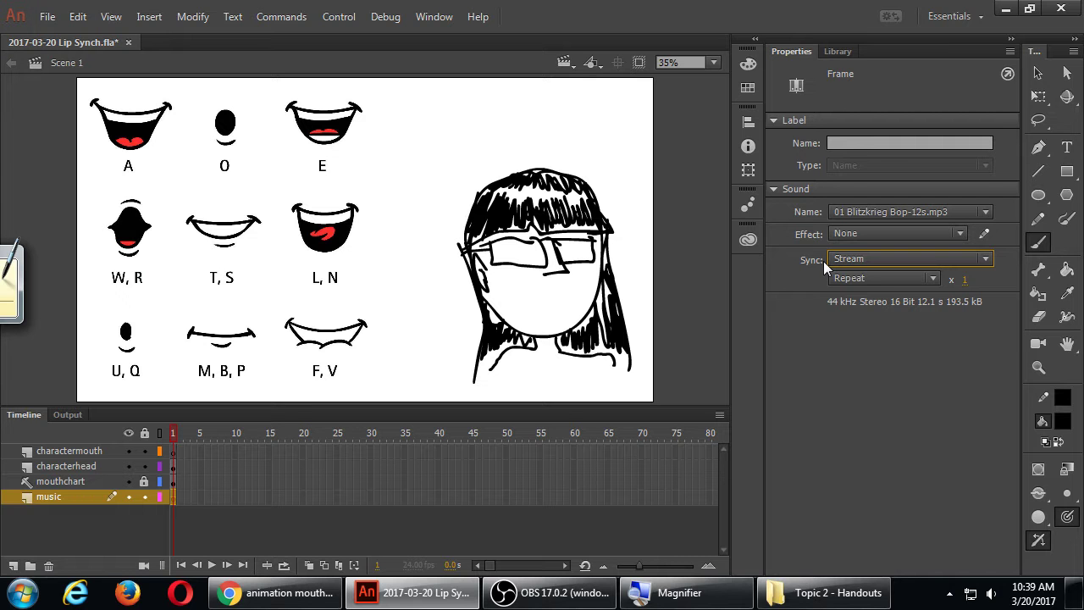
pyautogui.hotkey('ctrl', 's')
# Step: Test the movie to preview the character and sound, close the preview, and magnify the timeline
pyautogui.hotkey('ctrl', 'Return')
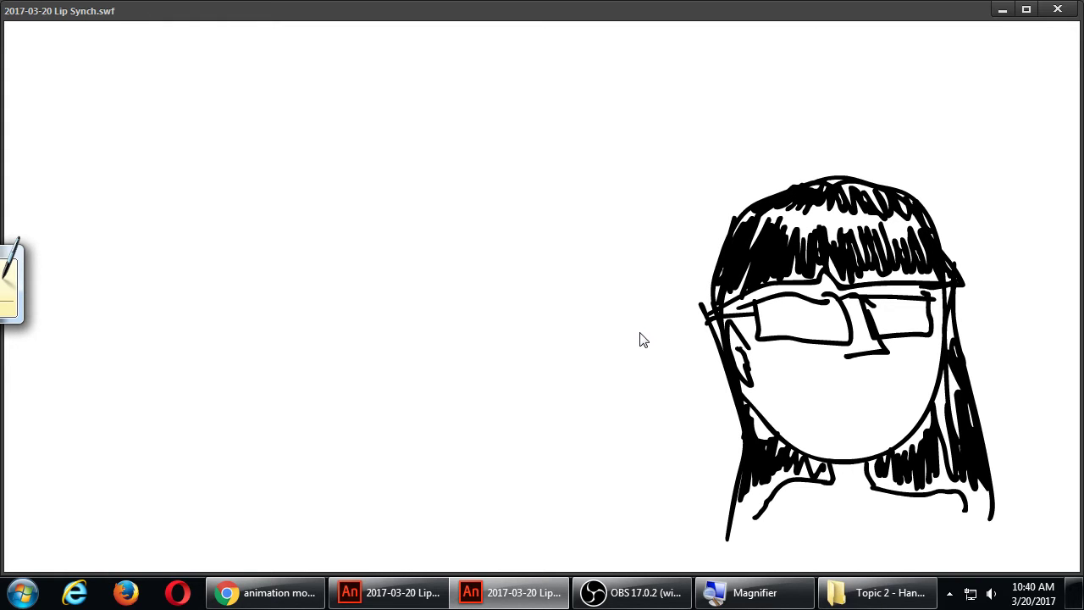
pyautogui.click(1065, 19)
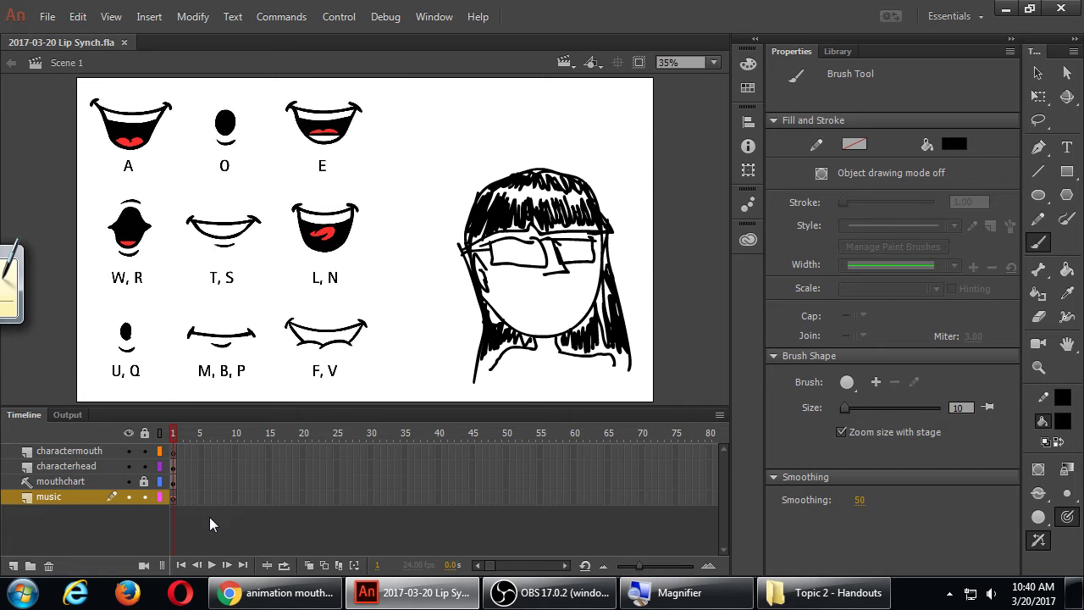
pyautogui.press('super+plus')
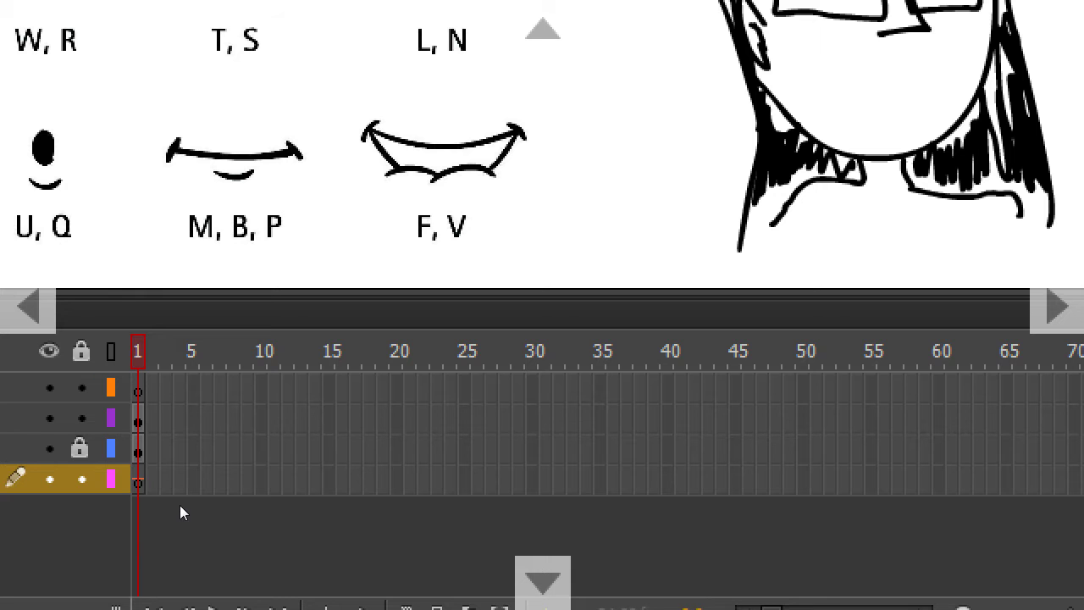
# Step: Extend the music layer to frame 65 and play back the sound
pyautogui.press('super+minus')
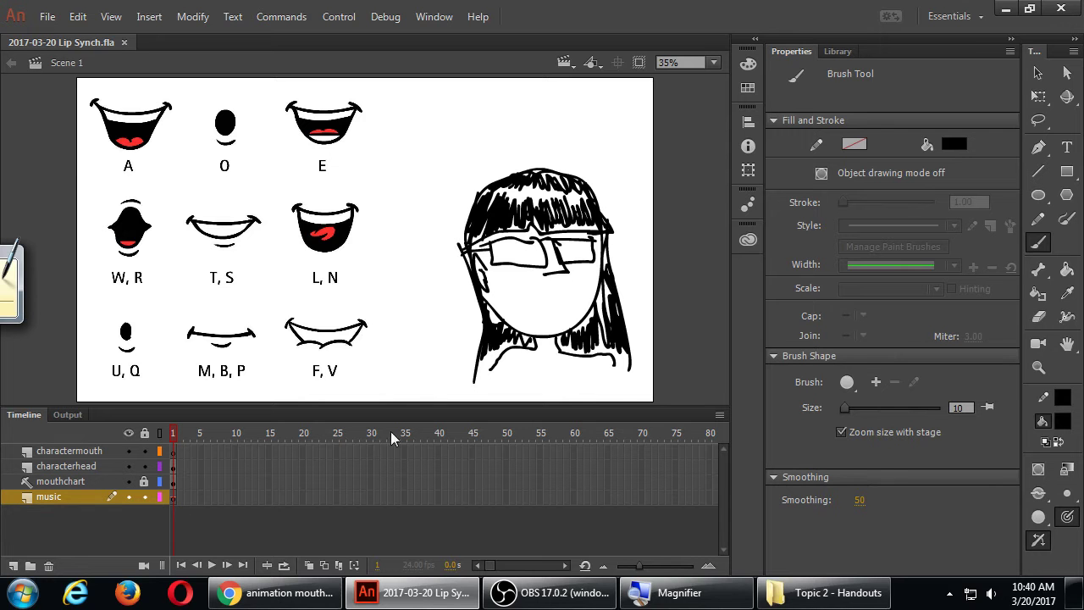
pyautogui.click(606, 497)
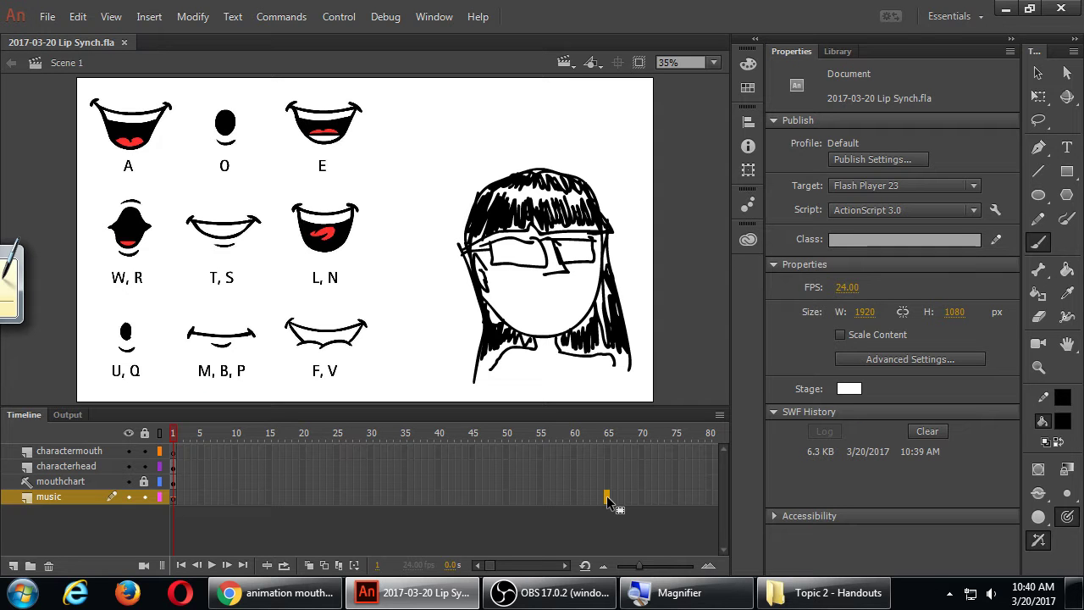
pyautogui.press('F5')
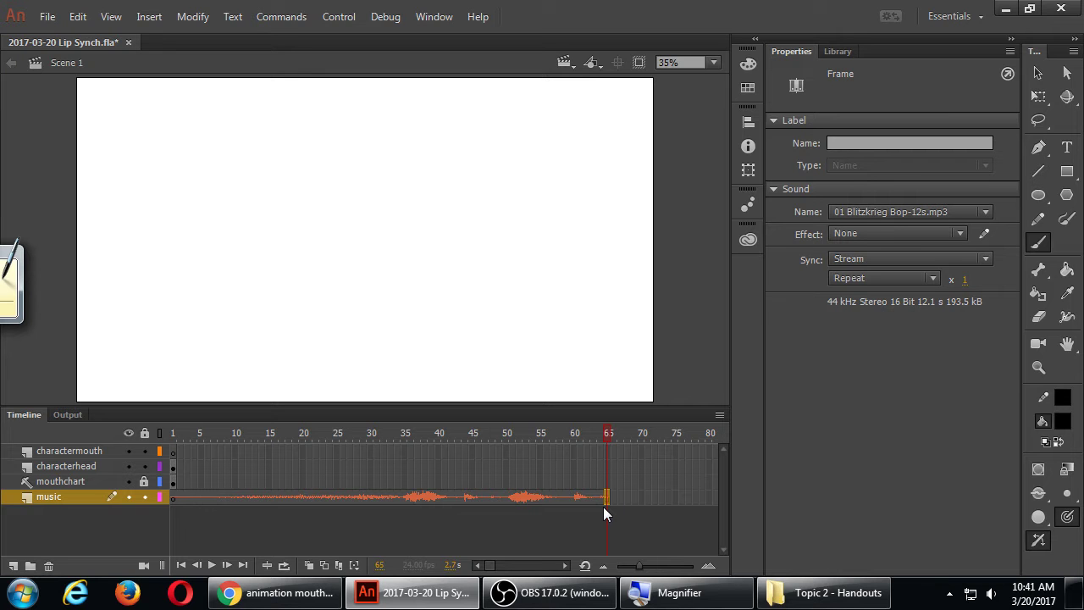
pyautogui.press('Return')
# Step: Extend the charactermouth, characterhead and mouthchart layers to frame 65 so they match the music layer
pyautogui.moveTo(608, 452); pyautogui.dragTo(615, 480)
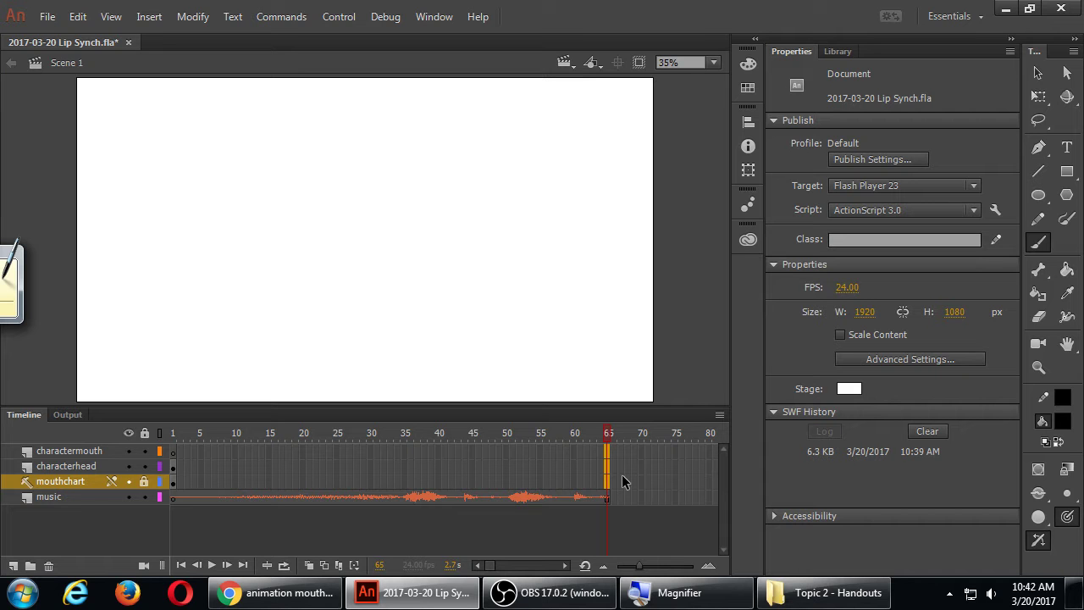
pyautogui.click(622, 481)
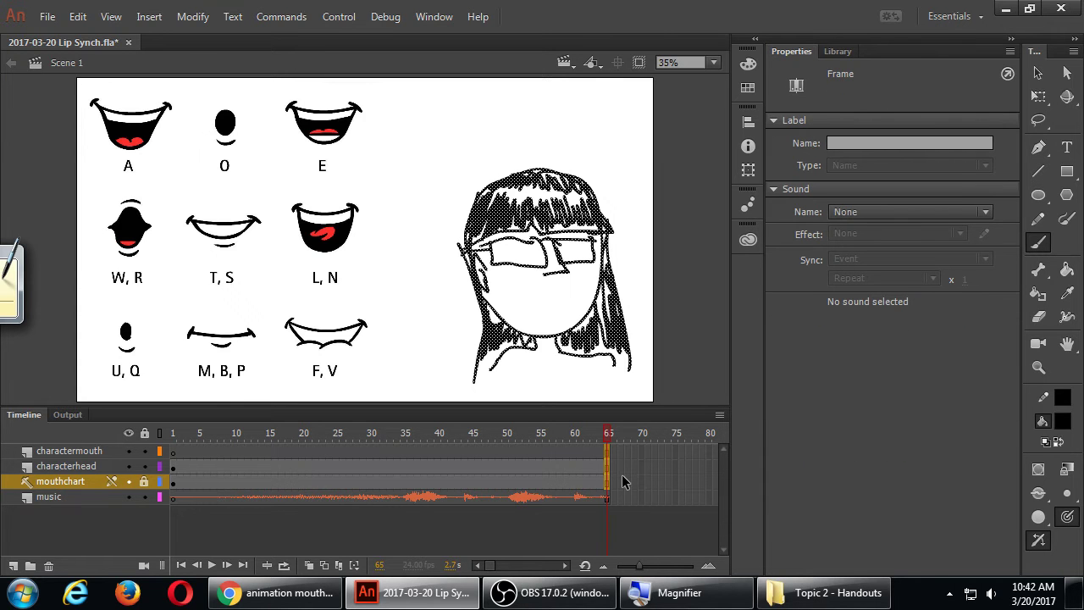
# Step: Lock the characterhead and music layers and save the document
pyautogui.click(144, 467)
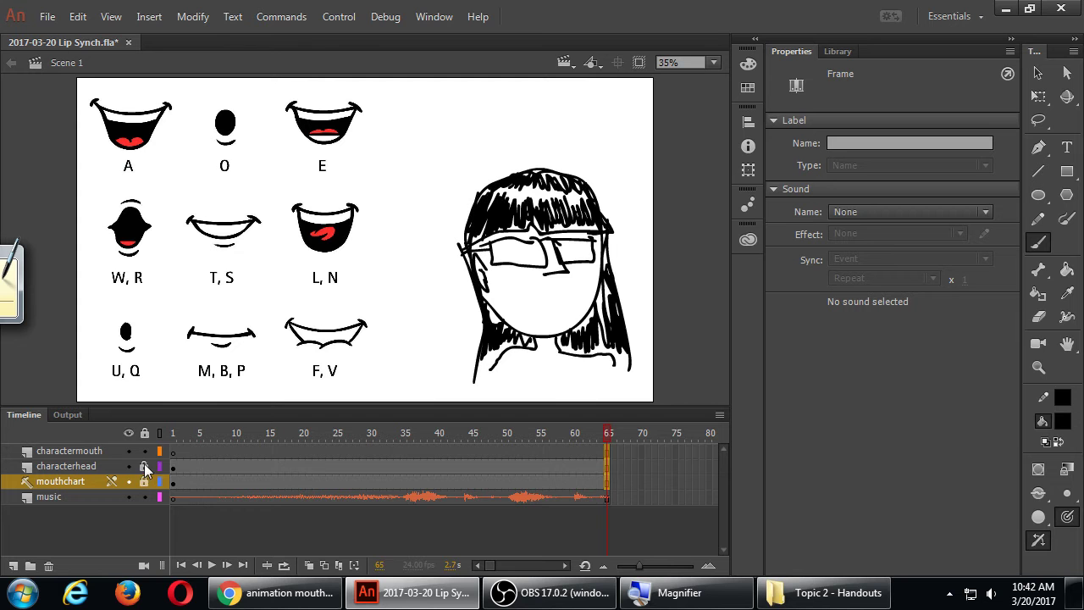
pyautogui.click(607, 451)
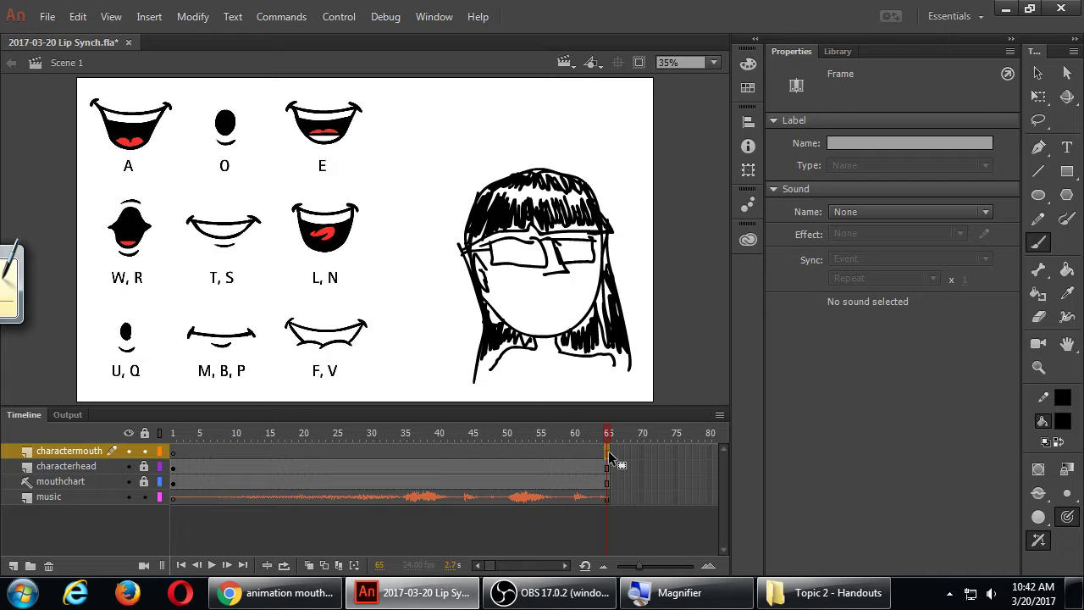
pyautogui.click(144, 497)
pyautogui.hotkey('ctrl', 's')
# Step: Draw a closed, nearly straight mouth on the face in frame 1 of the charactermouth layer and save
pyautogui.click(175, 452)
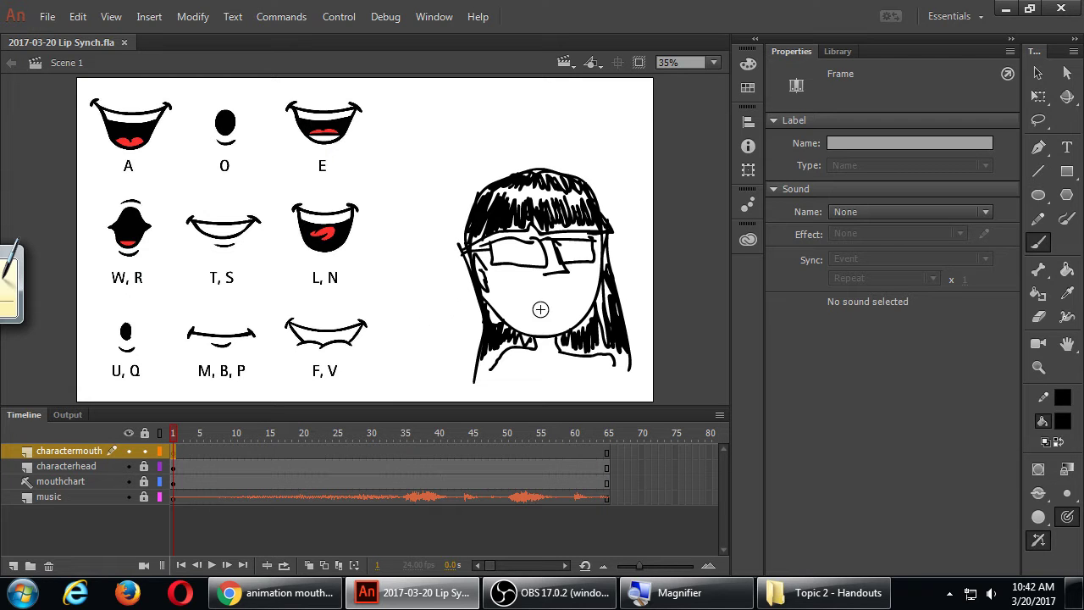
pyautogui.moveTo(523, 299); pyautogui.dragTo(581, 306)
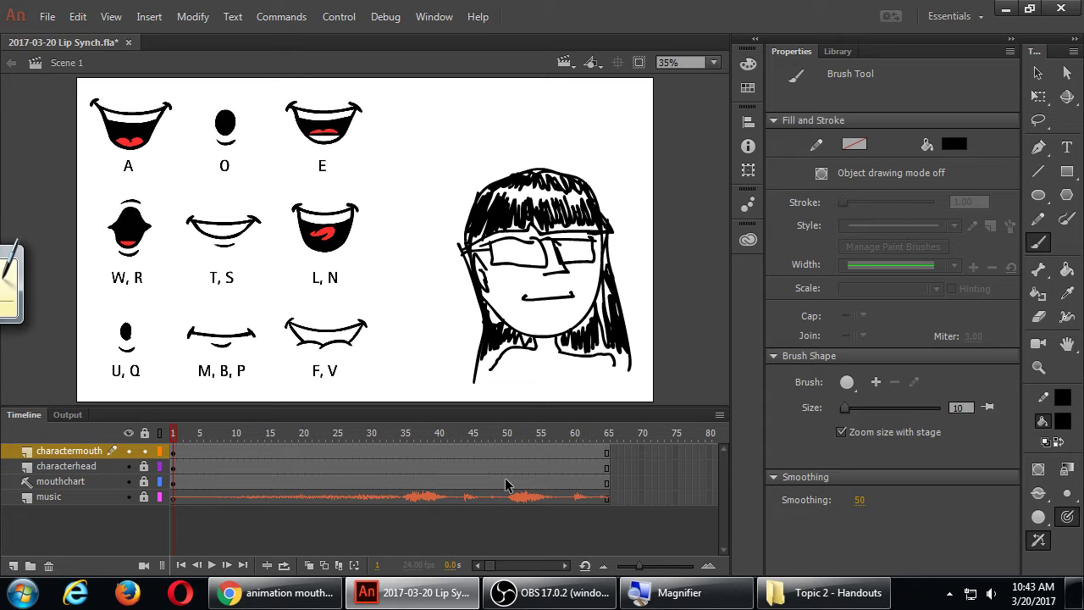
pyautogui.hotkey('ctrl', 's')
# Step: Play the timeline to find the first sung word, checking the waveform from frame 35
pyautogui.press('Return')
pyautogui.click(410, 453)
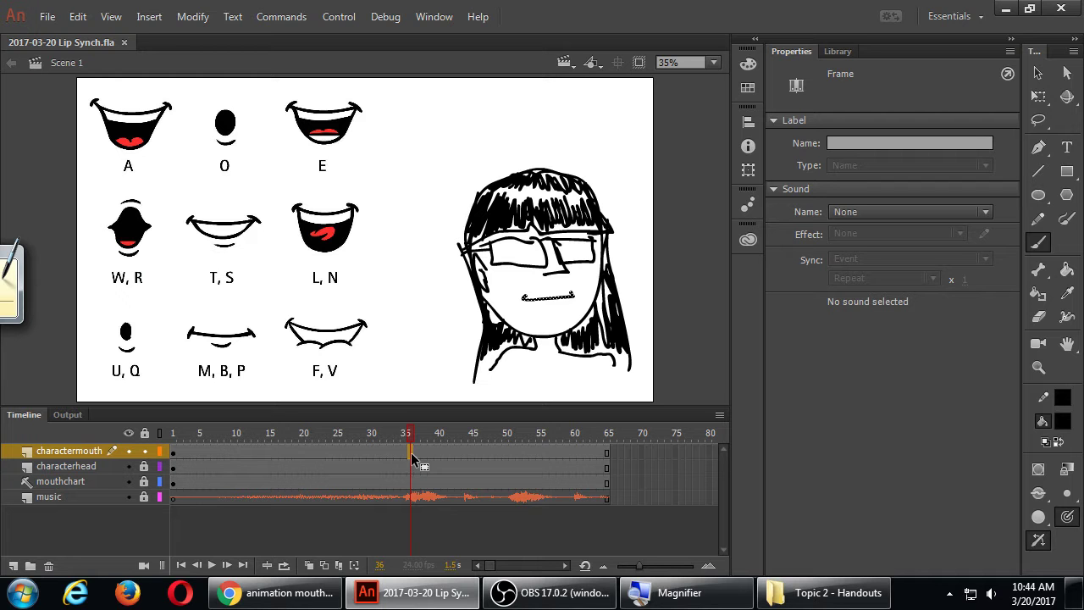
pyautogui.click(405, 437)
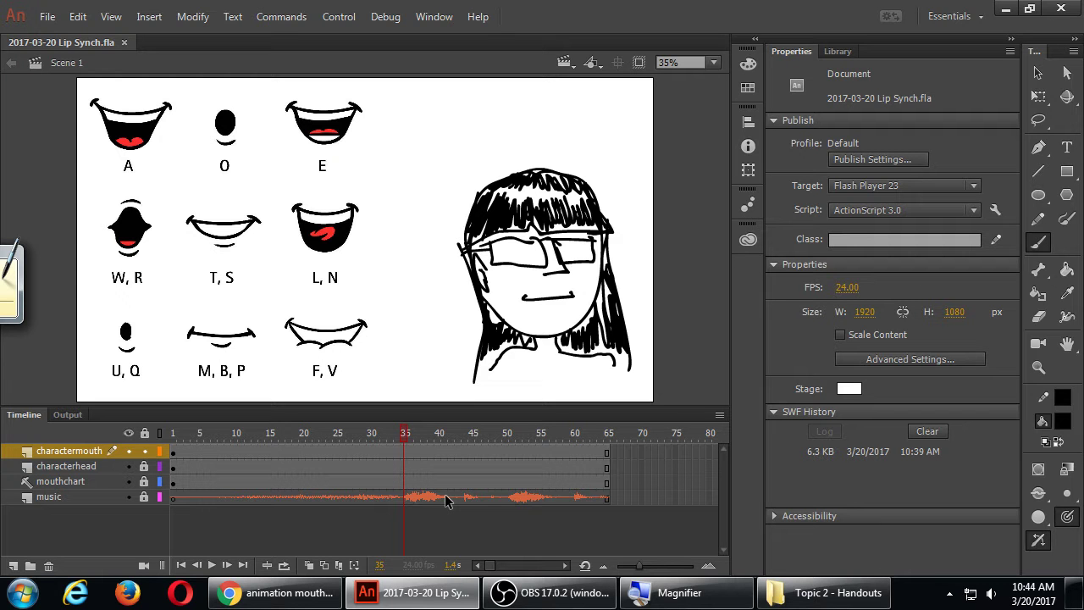
pyautogui.press('Return')
pyautogui.click(405, 442)
# Step: Insert a blank keyframe at frame 35 of the charactermouth layer, draw an open mouth with a tongue, and save
pyautogui.click(403, 452)
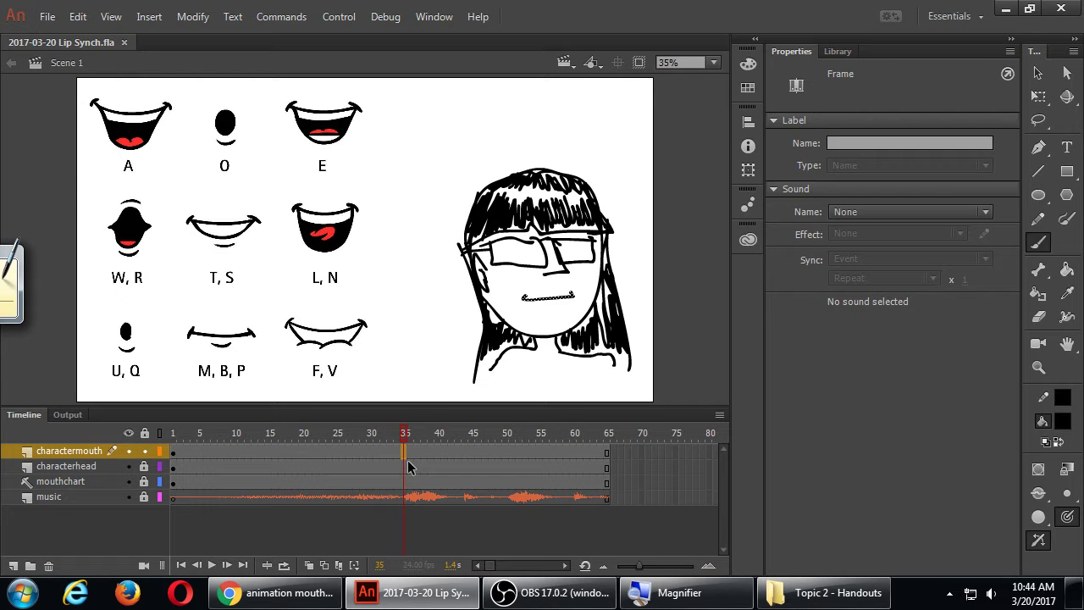
pyautogui.press('F7')
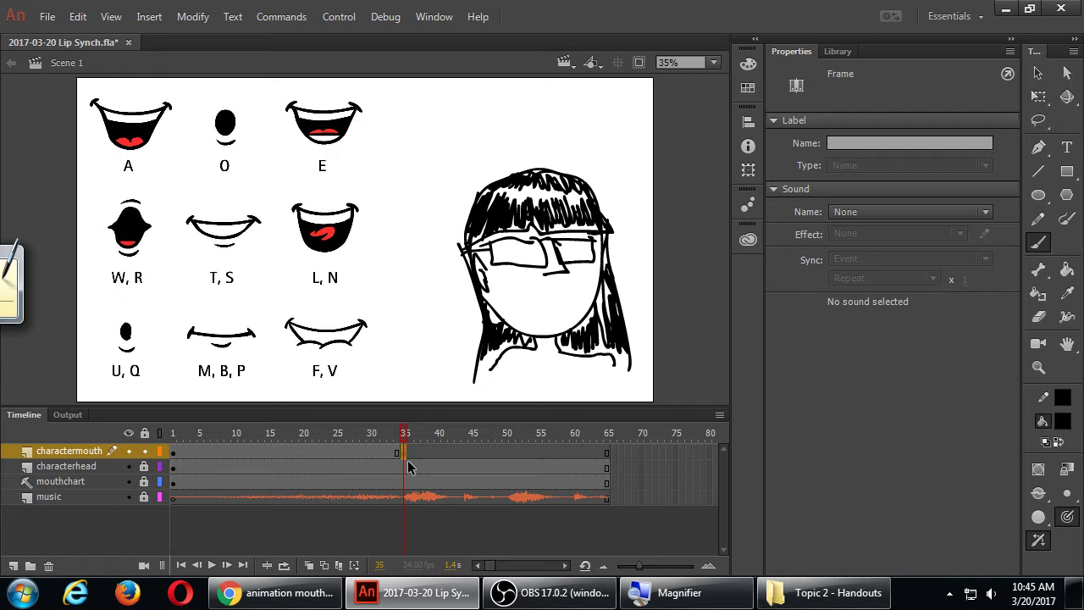
pyautogui.rightClick(404, 455)
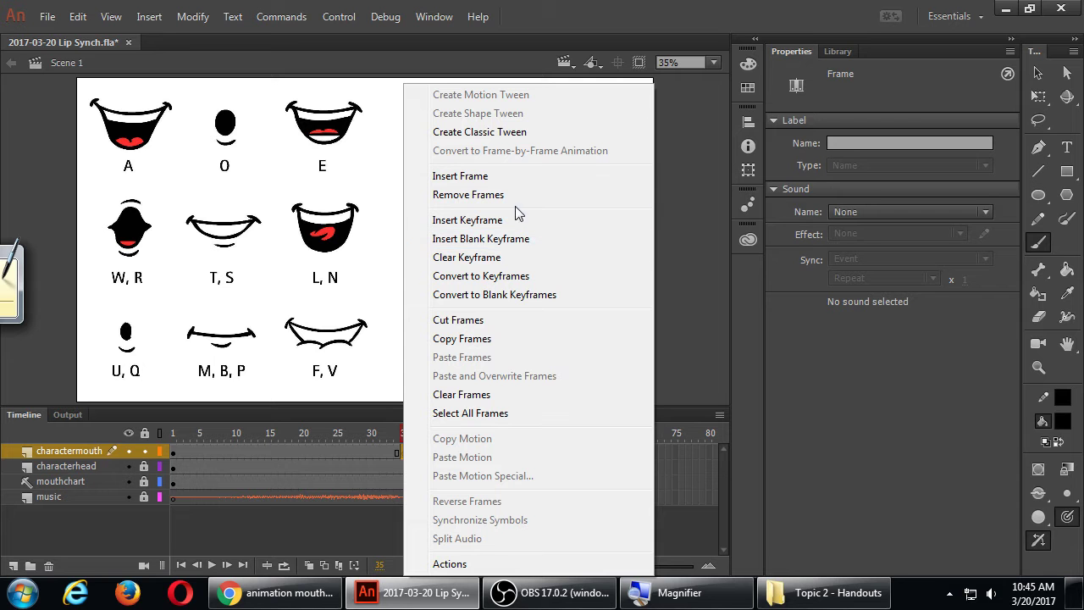
pyautogui.click(447, 370)
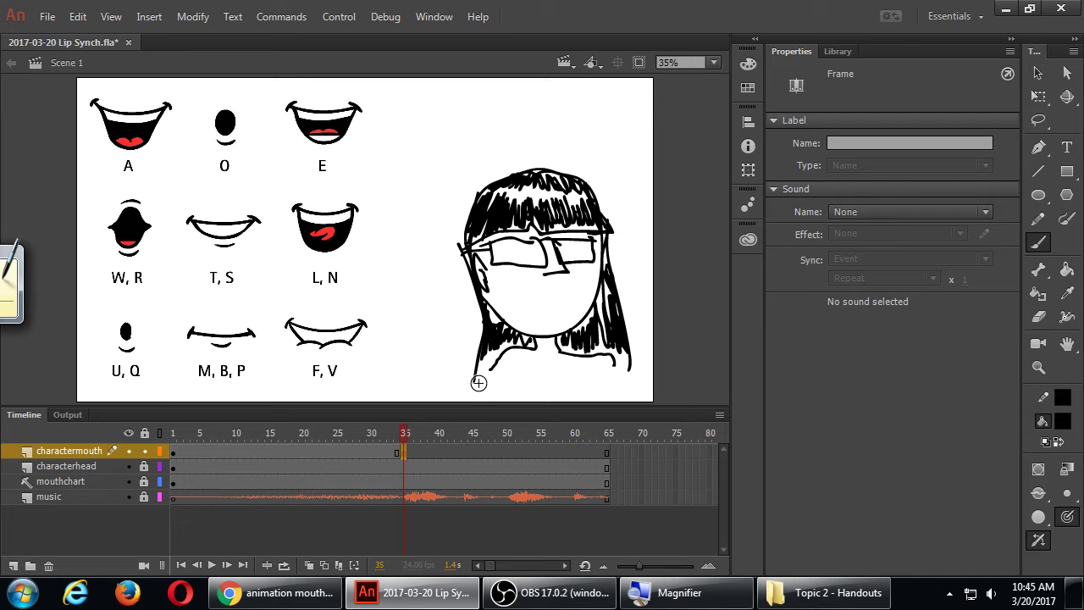
pyautogui.moveTo(526, 299)
pyautogui.mouseDown()
pyautogui.moveTo(577, 307)
pyautogui.moveTo(570, 291)
pyautogui.moveTo(582, 303)
pyautogui.moveTo(545, 319)
pyautogui.moveTo(553, 330)
pyautogui.moveTo(568, 327)
pyautogui.moveTo(577, 304)
pyautogui.moveTo(568, 321)
pyautogui.moveTo(542, 310)
pyautogui.mouseUp()
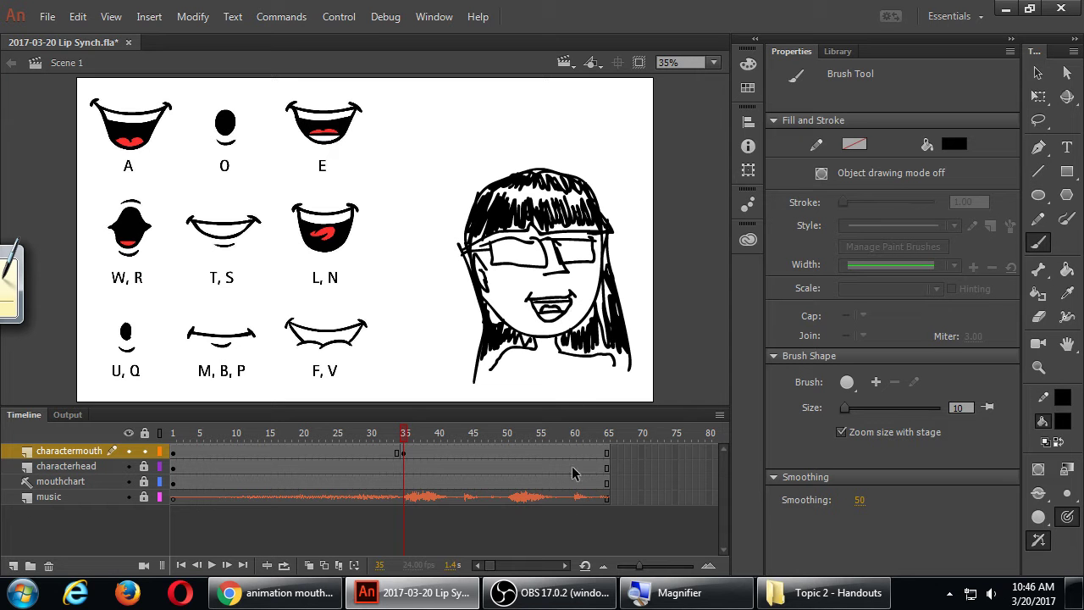
pyautogui.hotkey('ctrl', 's')
# Step: Play back from just before frame 35 to check the mouth change and listen for the next word
pyautogui.click(385, 434)
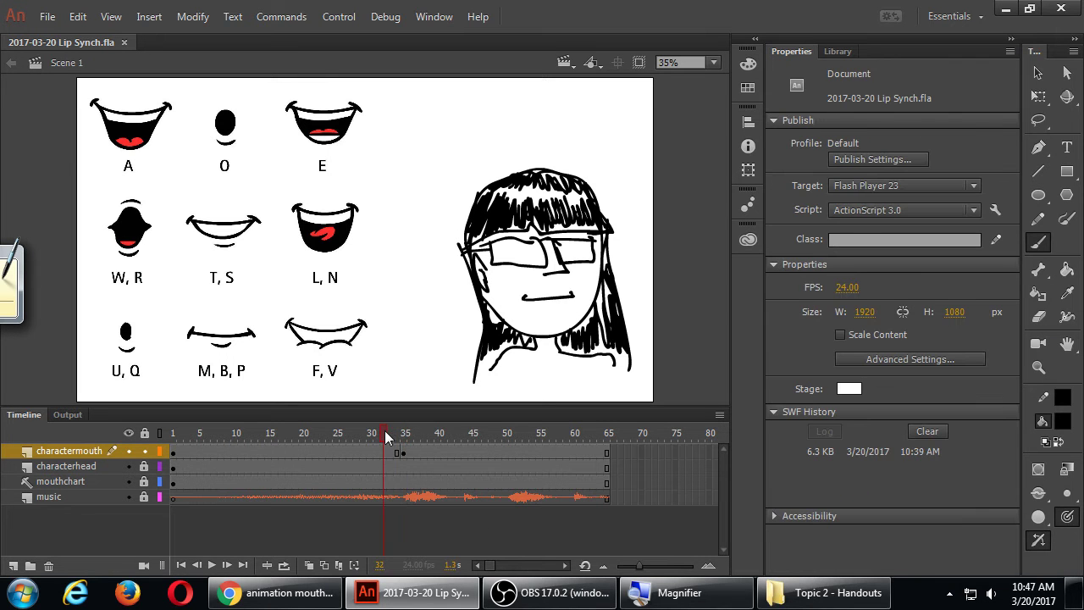
pyautogui.press('Return')
pyautogui.press('Return')
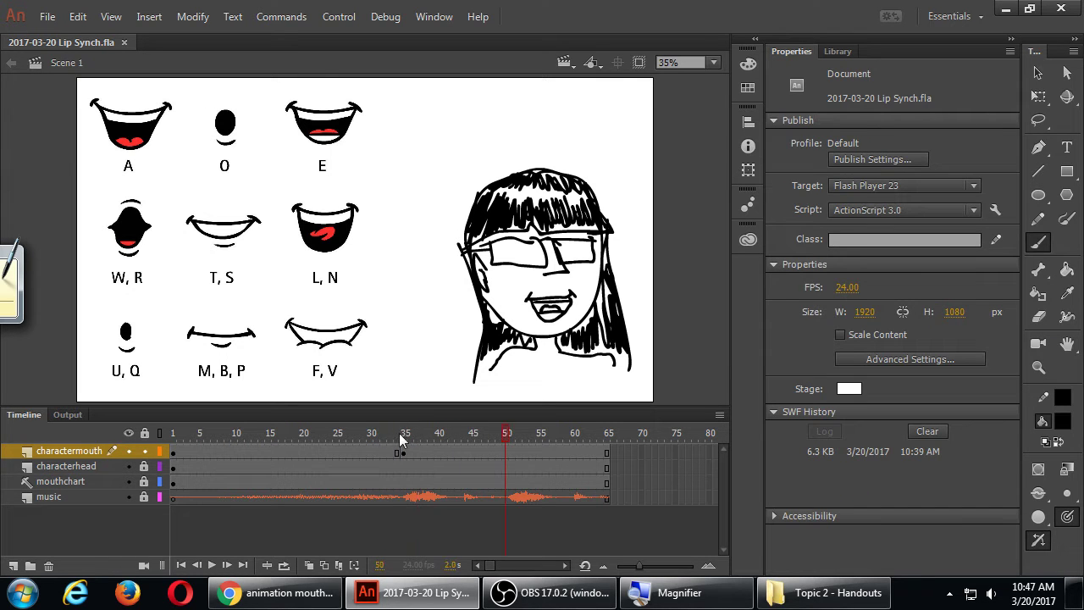
pyautogui.click(396, 433)
pyautogui.press('Return')
# Step: Insert a blank keyframe at frame 51 of the charactermouth layer, draw a small round O mouth with a lip line below, and save
pyautogui.click(511, 434)
pyautogui.click(516, 453)
pyautogui.press('F7')
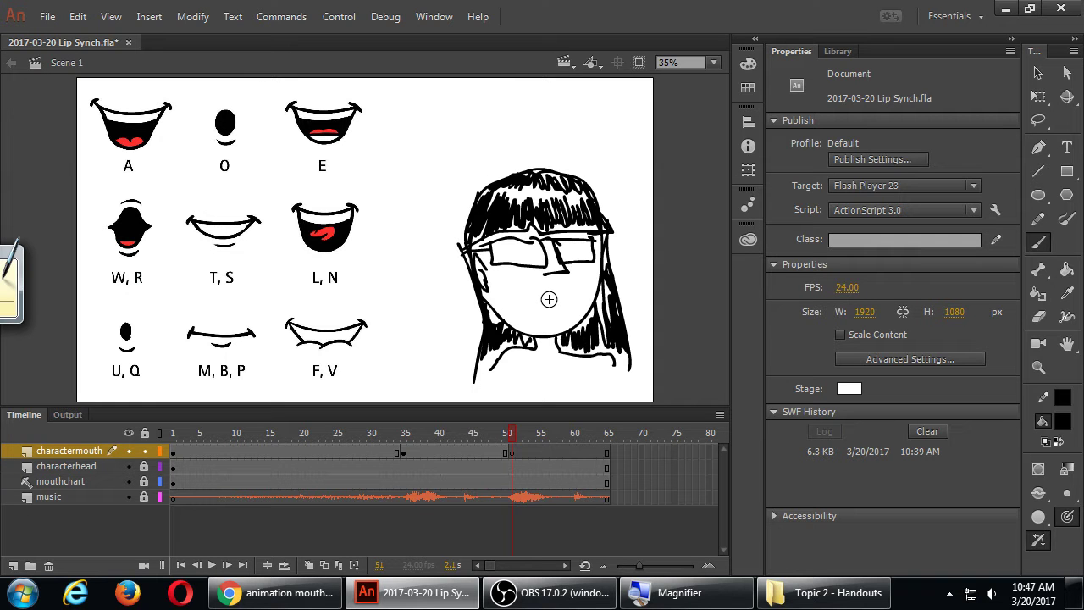
pyautogui.moveTo(547, 296)
pyautogui.mouseDown()
pyautogui.moveTo(559, 323)
pyautogui.moveTo(559, 307)
pyautogui.mouseUp()
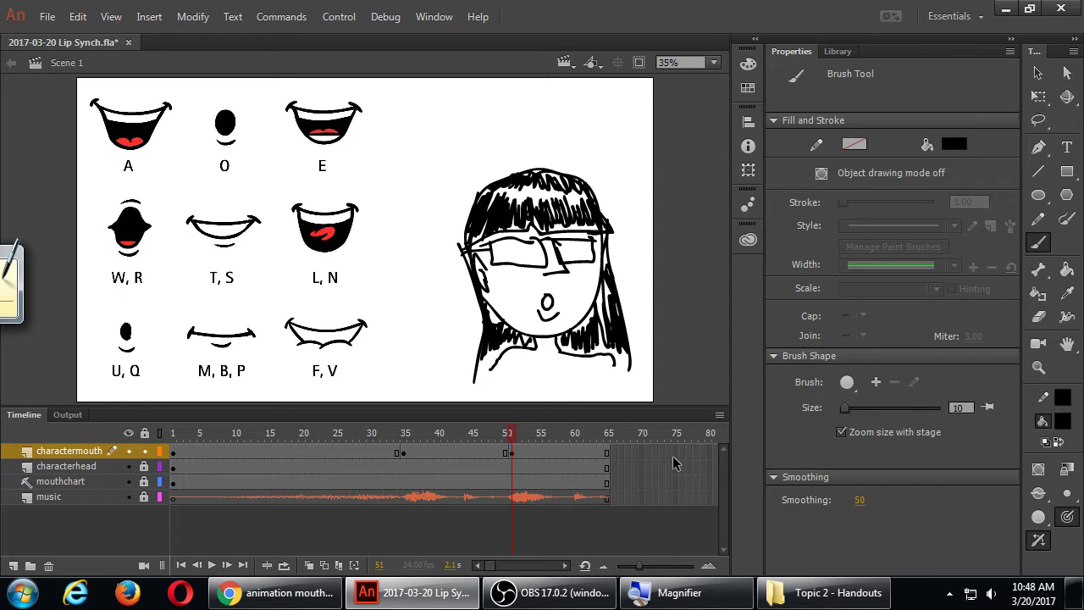
pyautogui.hotkey('ctrl', 's')
# Step: Test the movie to preview the mouth shapes with the sound, and close the preview
pyautogui.hotkey('ctrl', 'Return')
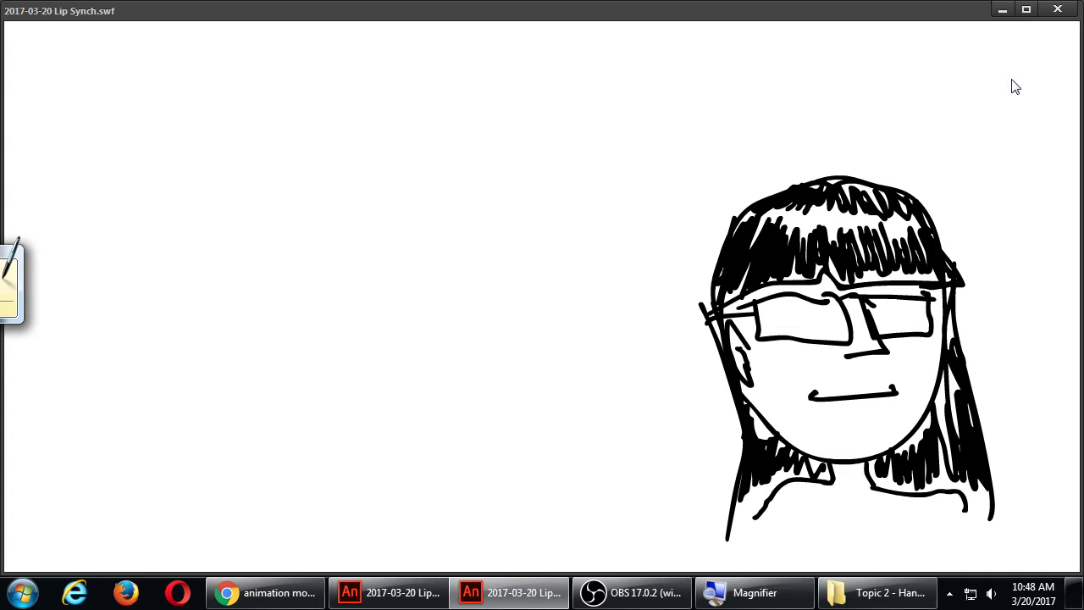
pyautogui.click(1058, 10)
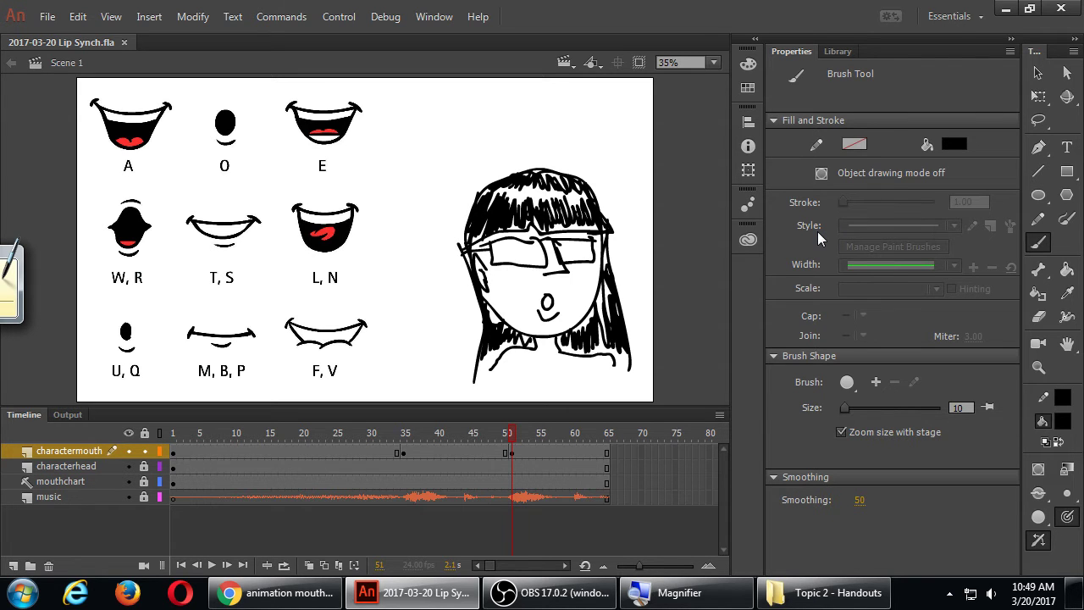
# Step: Extend the music layer to frame 105 and play back the timeline
pyautogui.click(565, 565)
pyautogui.click(565, 565)
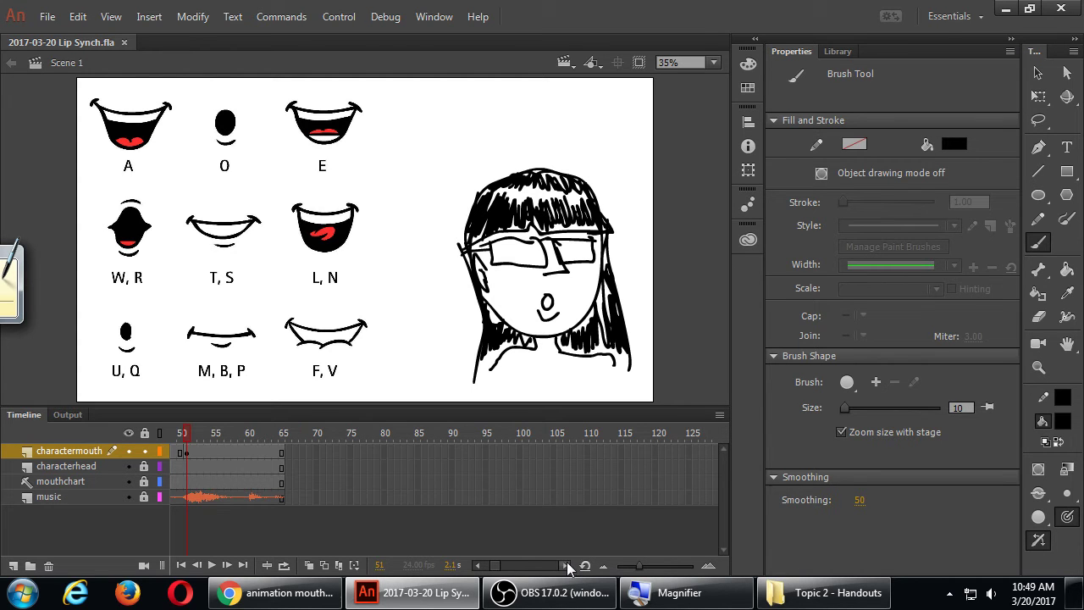
pyautogui.click(555, 497)
pyautogui.click(231, 429)
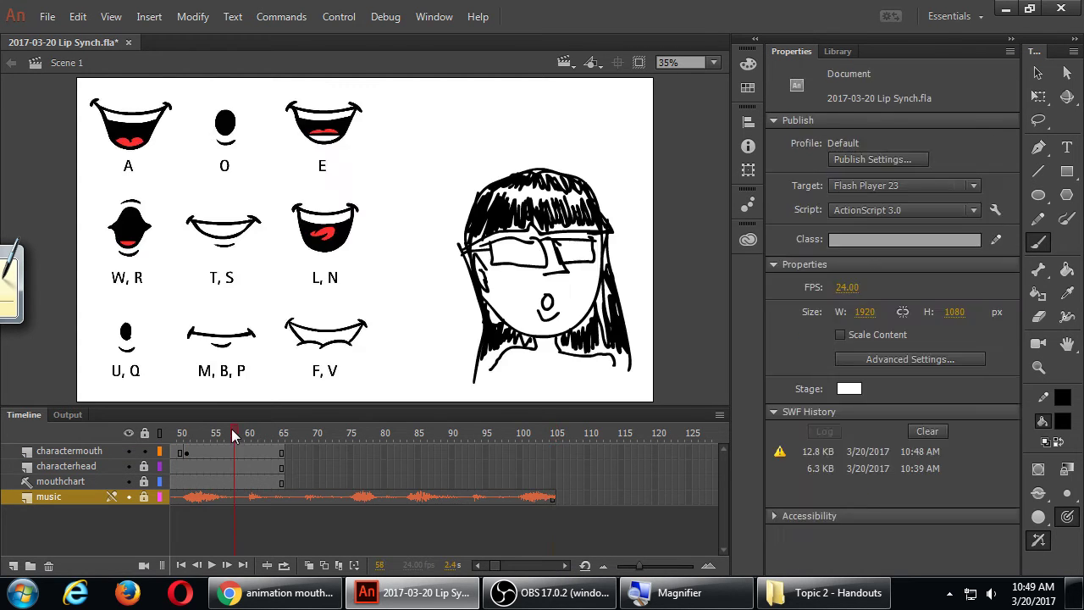
pyautogui.press('Return')
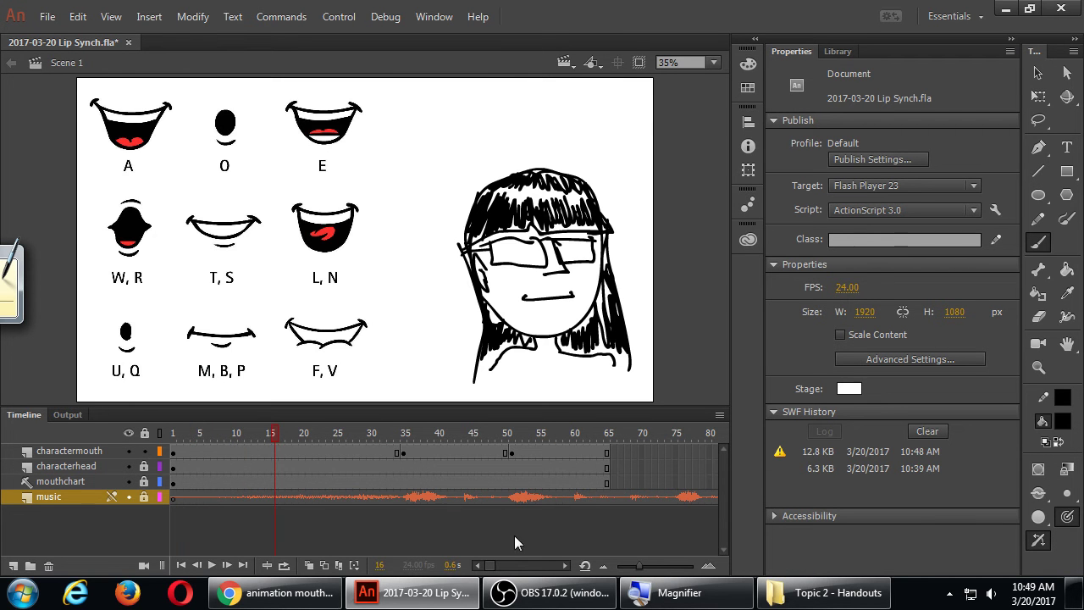
# Step: Scrub the end of the sound and remove the music layer's frames after frame 94
pyautogui.click(563, 565)
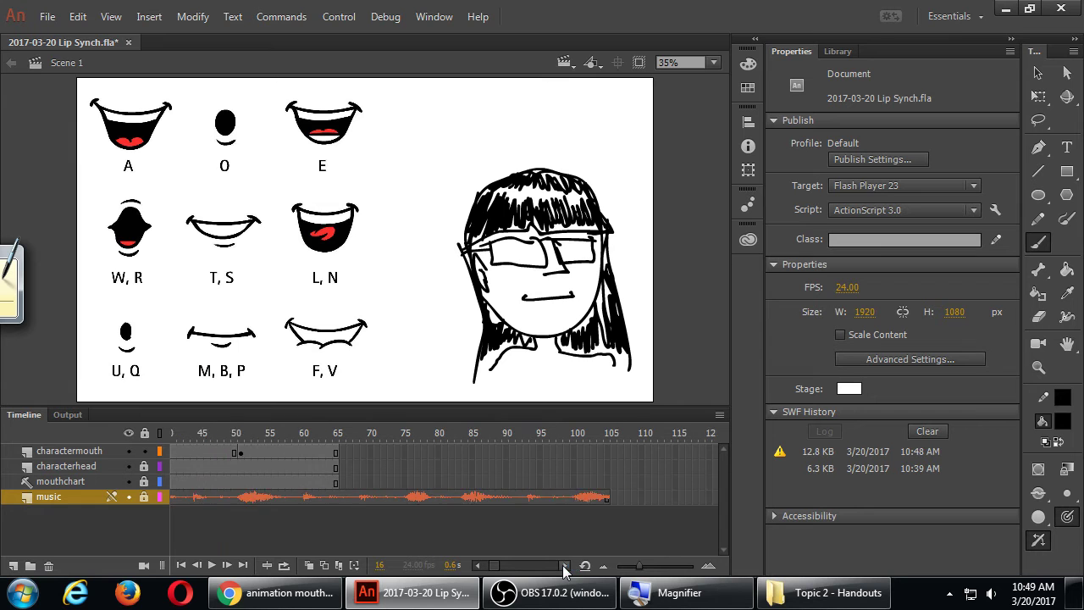
pyautogui.moveTo(477, 438); pyautogui.dragTo(558, 442)
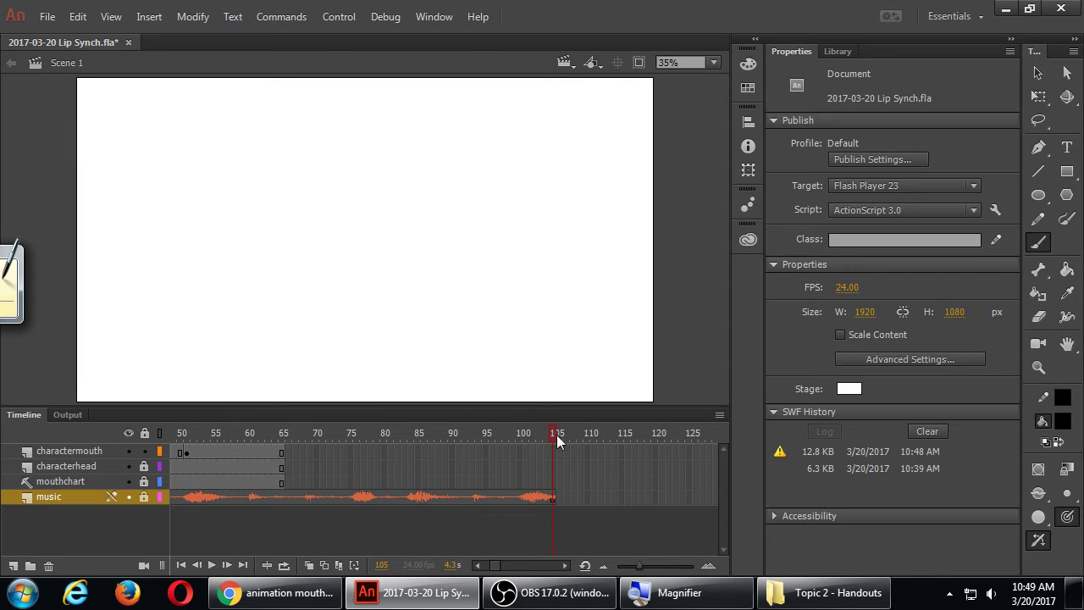
pyautogui.click(488, 433)
pyautogui.moveTo(574, 497); pyautogui.dragTo(487, 498)
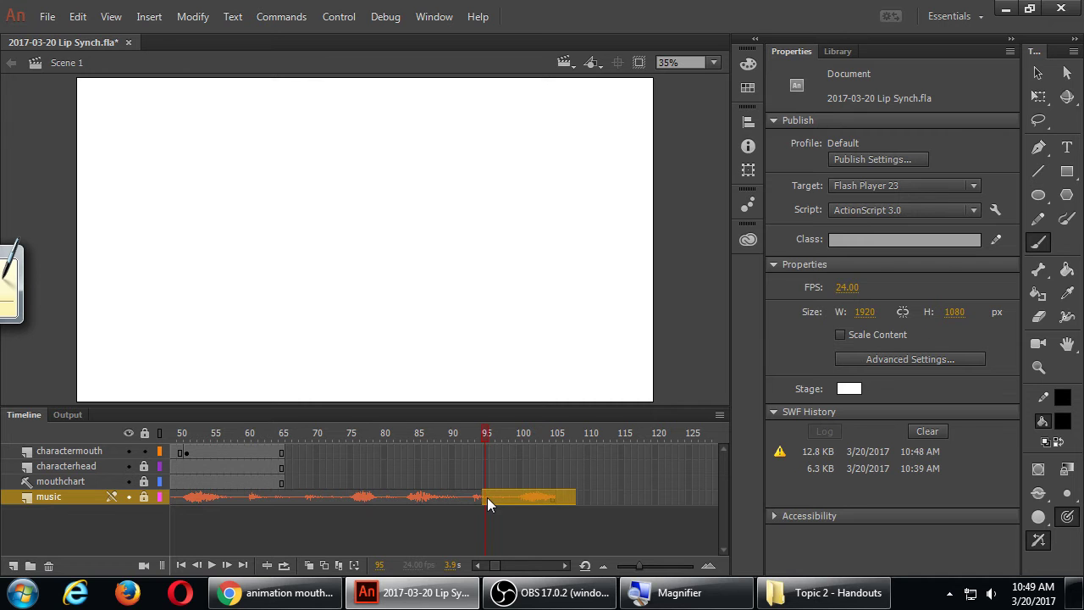
pyautogui.hotkey('shift', 'F5')
# Step: Extend the charactermouth, characterhead and mouthchart layers to frame 94
pyautogui.click(479, 482)
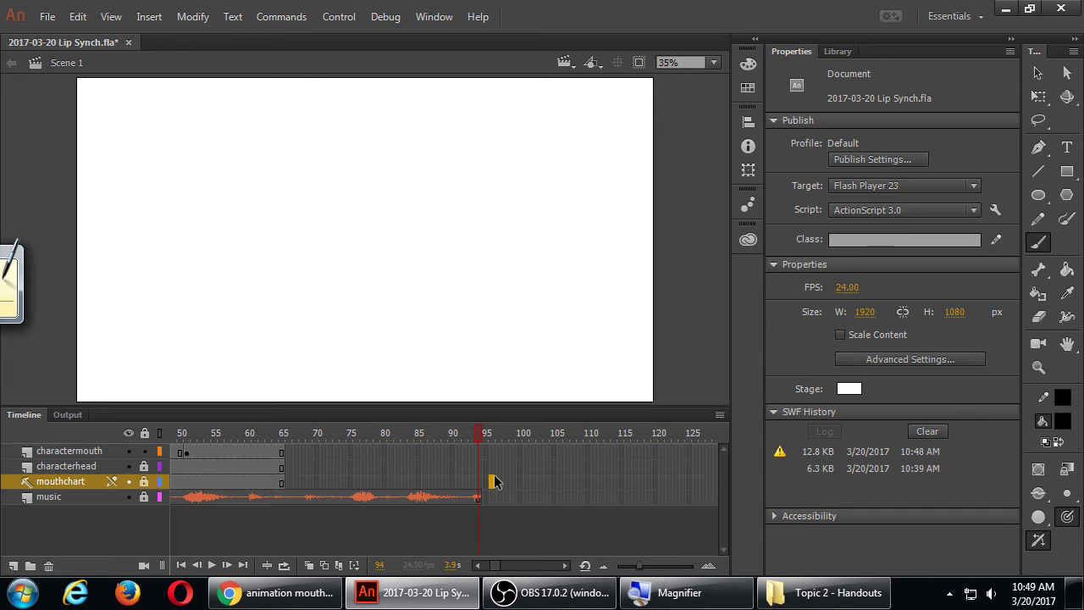
pyautogui.keyDown('shift'); pyautogui.click(478, 450); pyautogui.keyUp('shift')
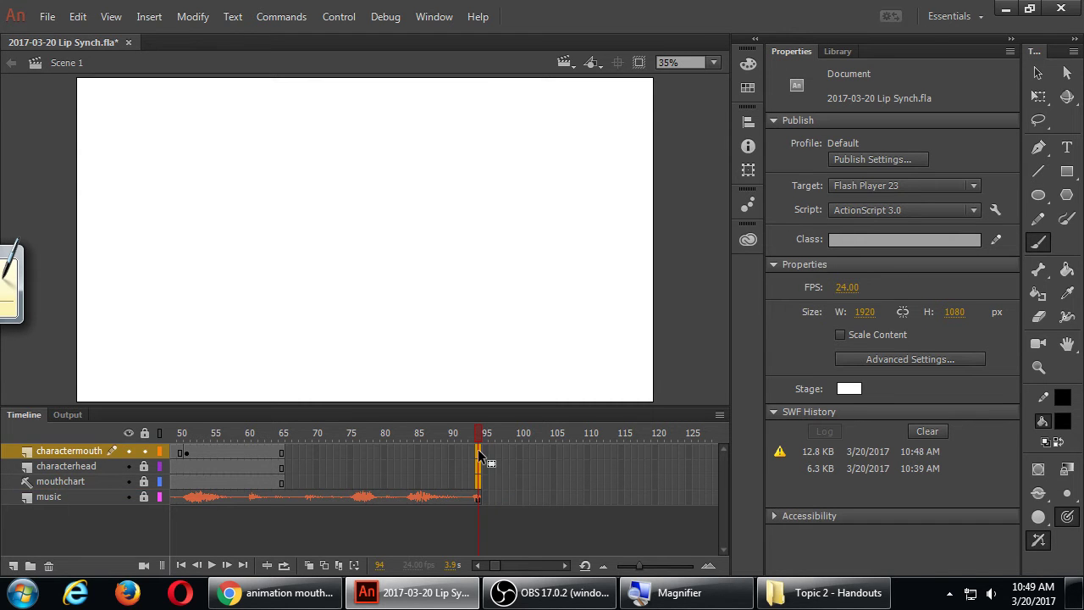
pyautogui.press('F5')
pyautogui.click(532, 482)
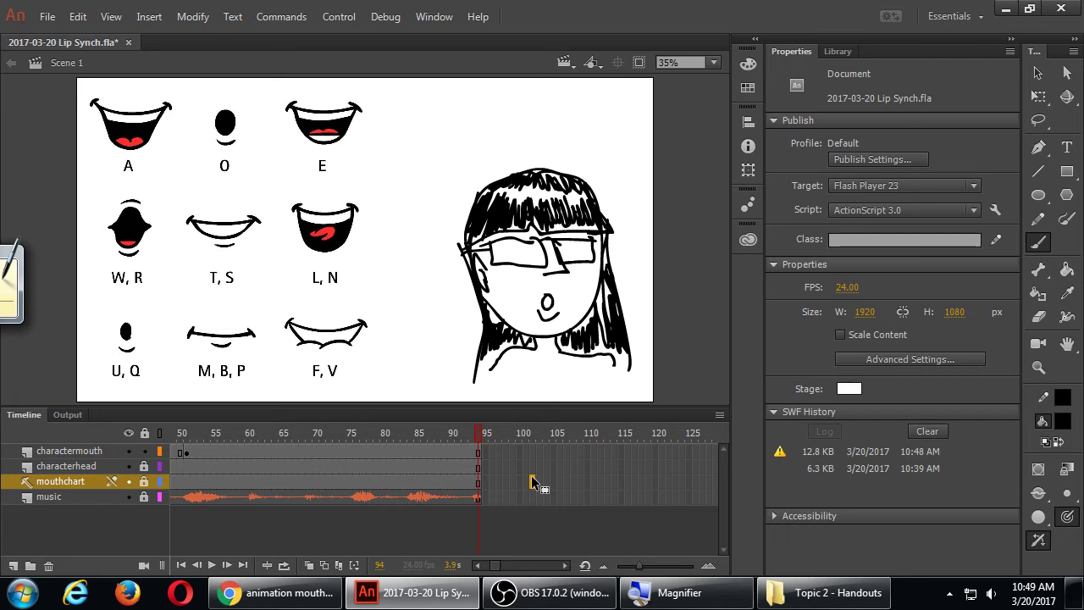
# Step: Play the extended timeline to hear the remaining words and return the timeline view to frame 1
pyautogui.click(208, 434)
pyautogui.press('Return')
pyautogui.press('Return')
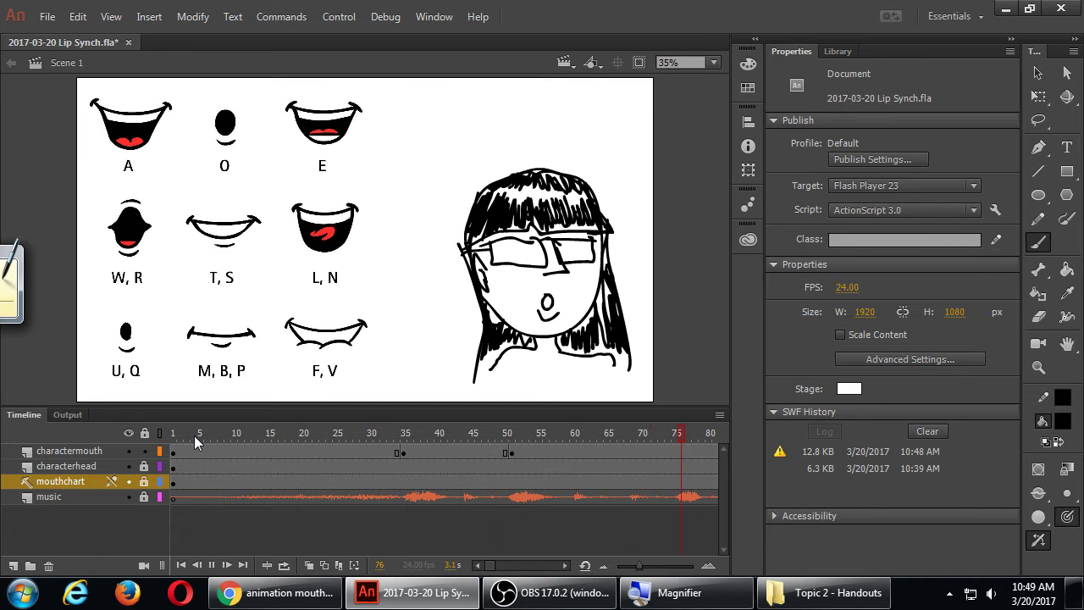
pyautogui.press('Return')
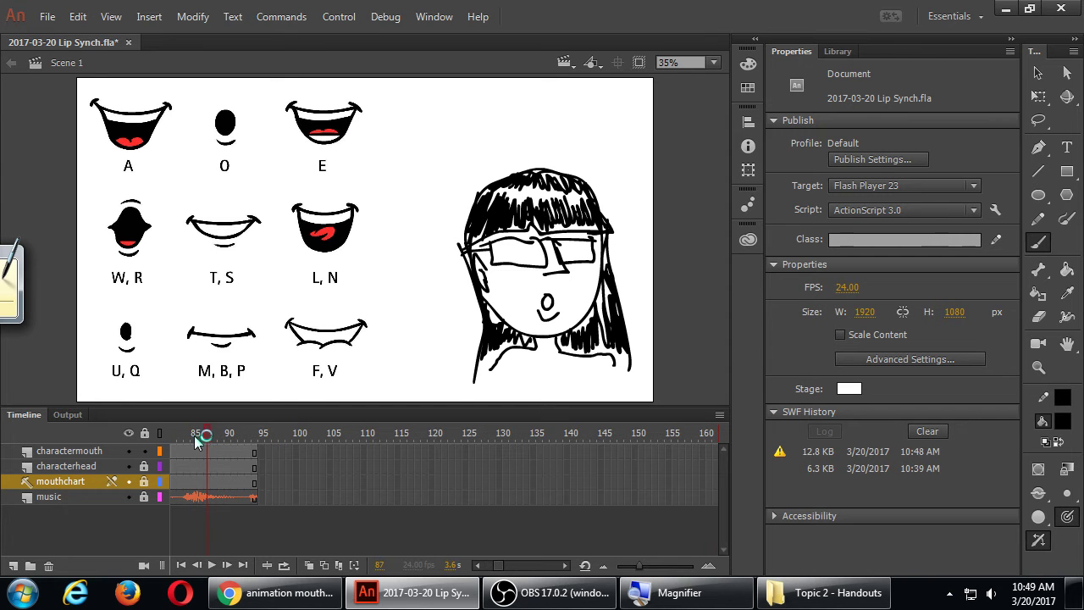
pyautogui.click(476, 565)
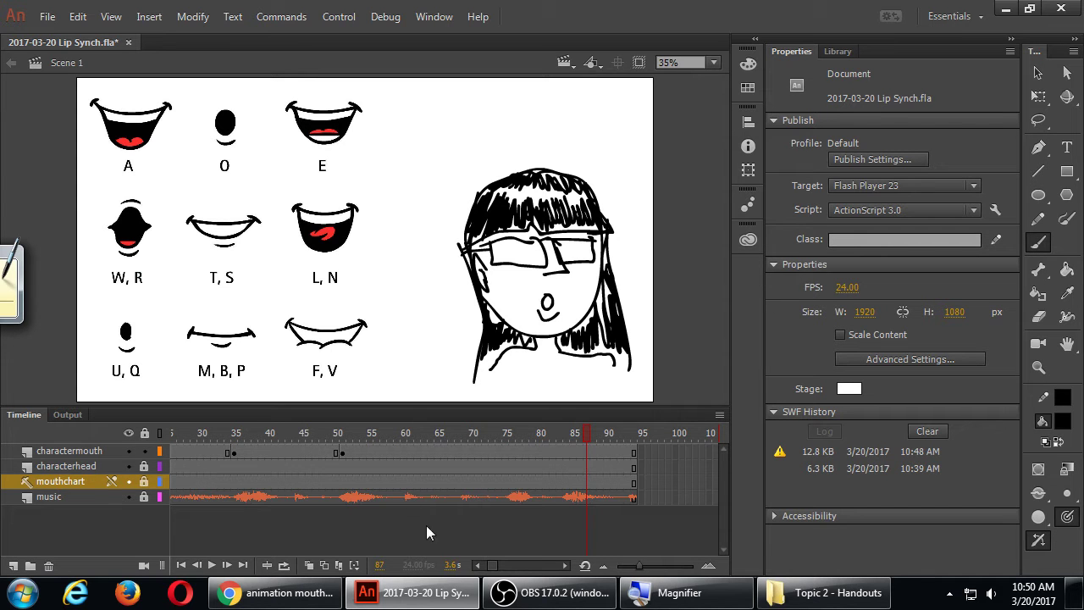
pyautogui.click(478, 565)
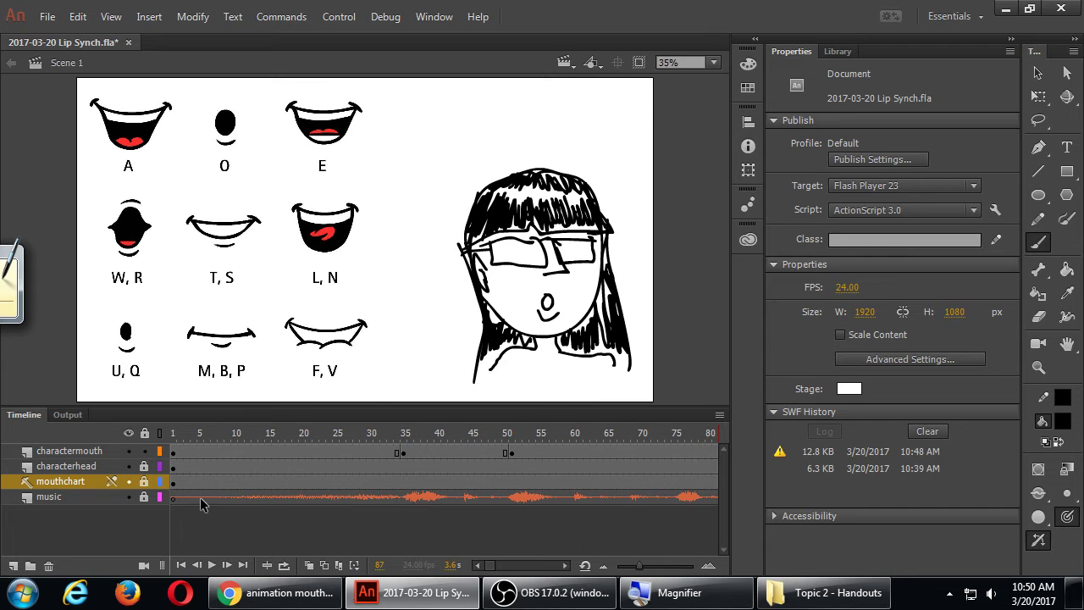
# Step: Copy the closed-mouth keyframe from frame 1 of the charactermouth layer and paste it at frame 61
pyautogui.click(173, 453)
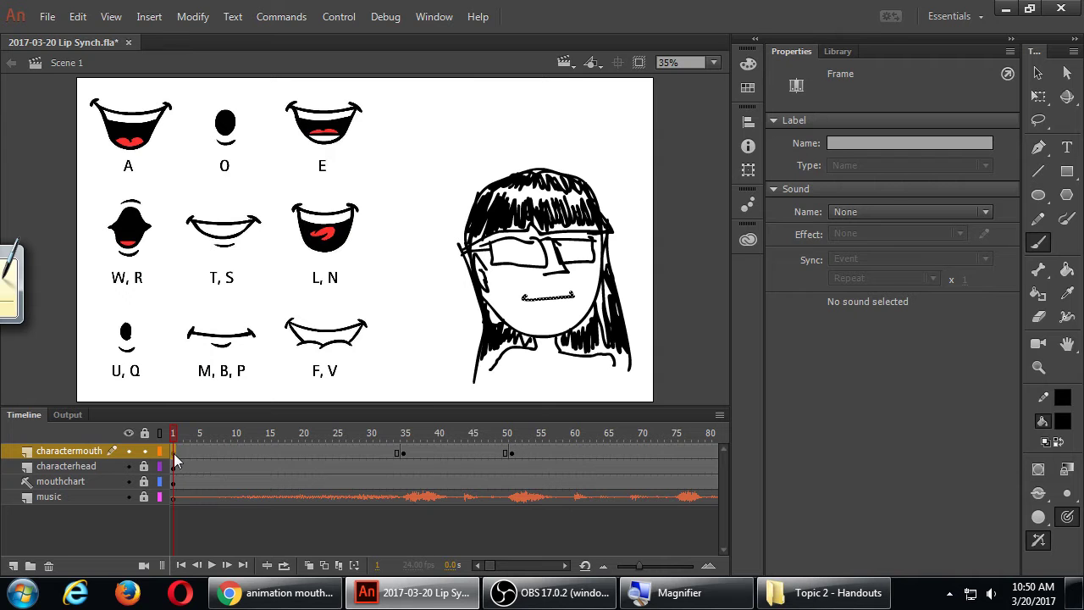
pyautogui.rightClick(174, 453)
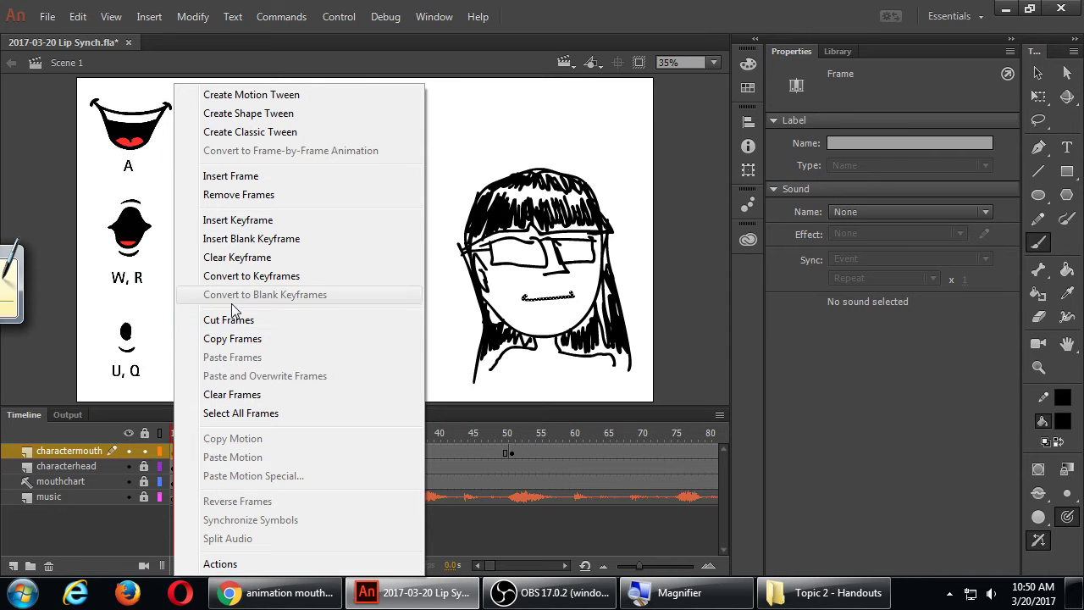
pyautogui.click(242, 340)
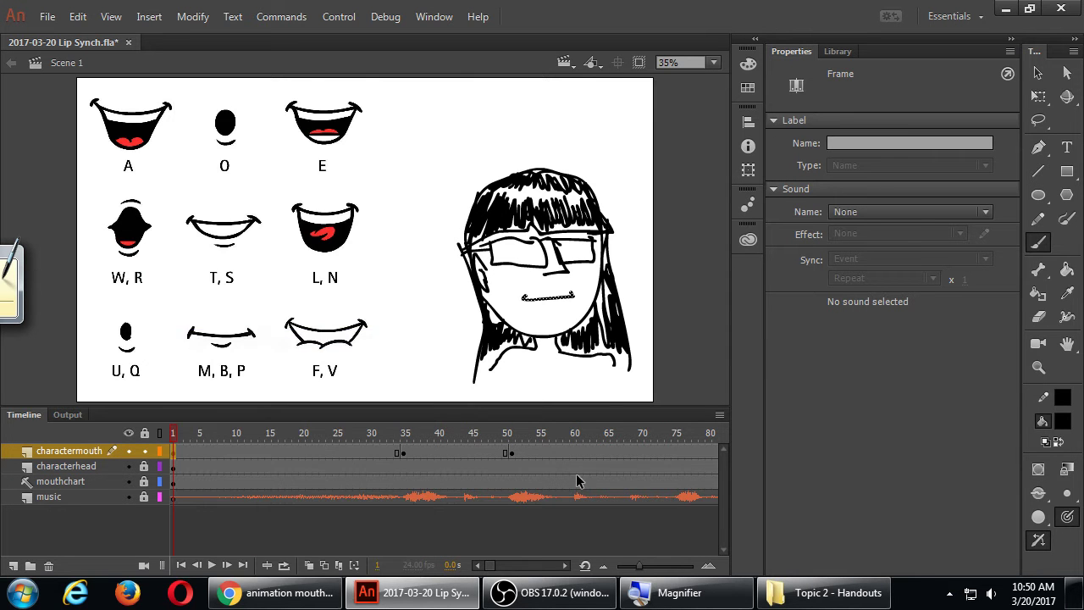
pyautogui.click(566, 566)
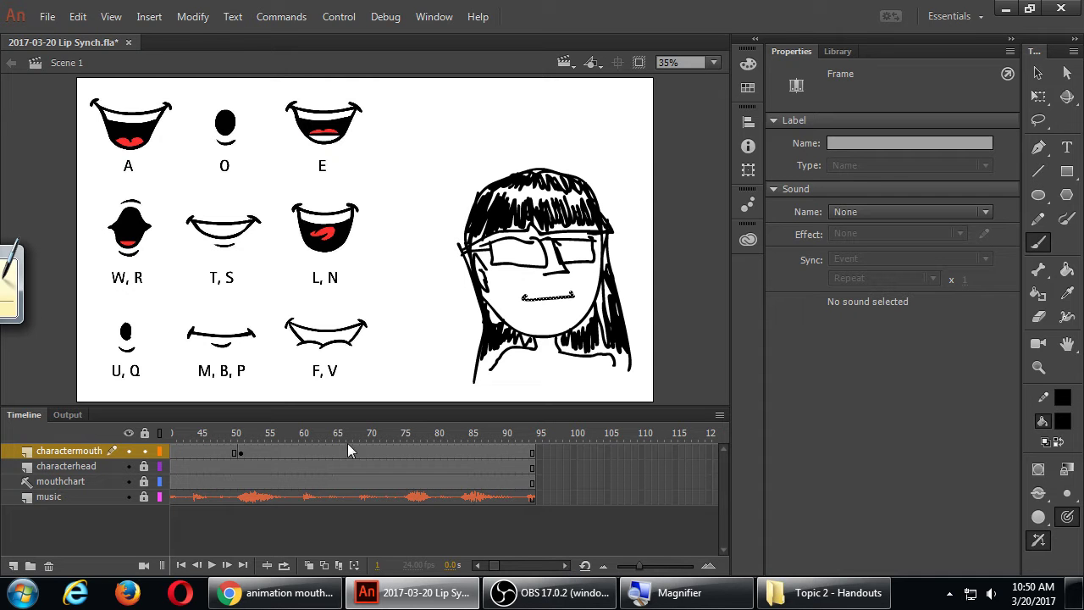
pyautogui.moveTo(223, 436)
pyautogui.mouseDown()
pyautogui.moveTo(344, 440)
pyautogui.moveTo(224, 437)
pyautogui.mouseUp()
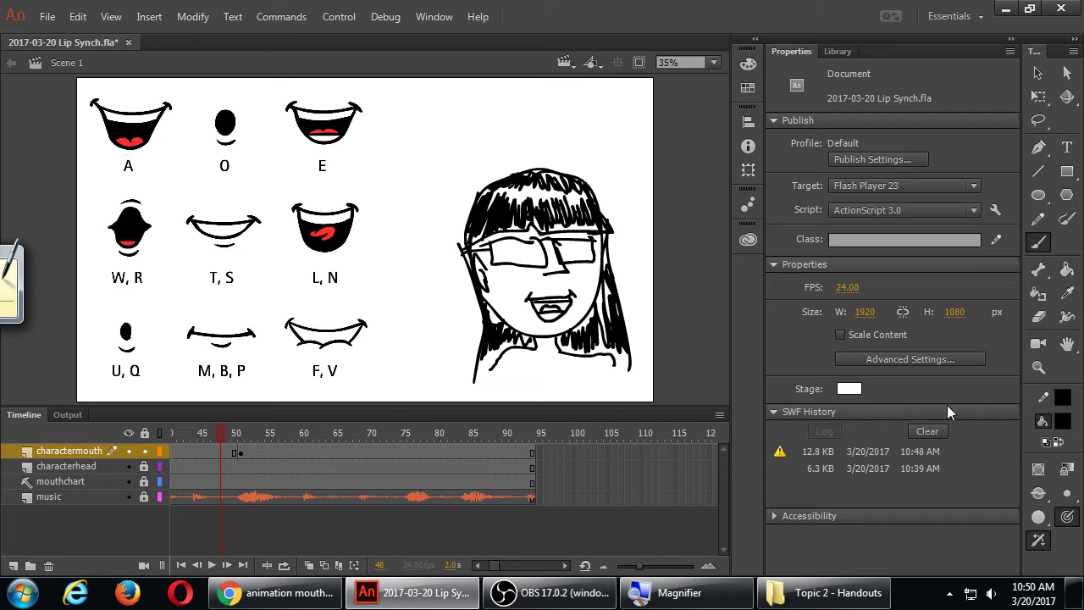
pyautogui.click(518, 392)
pyautogui.moveTo(221, 435)
pyautogui.mouseDown()
pyautogui.moveTo(371, 437)
pyautogui.moveTo(200, 436)
pyautogui.moveTo(354, 433)
pyautogui.moveTo(208, 433)
pyautogui.moveTo(307, 438)
pyautogui.mouseUp()
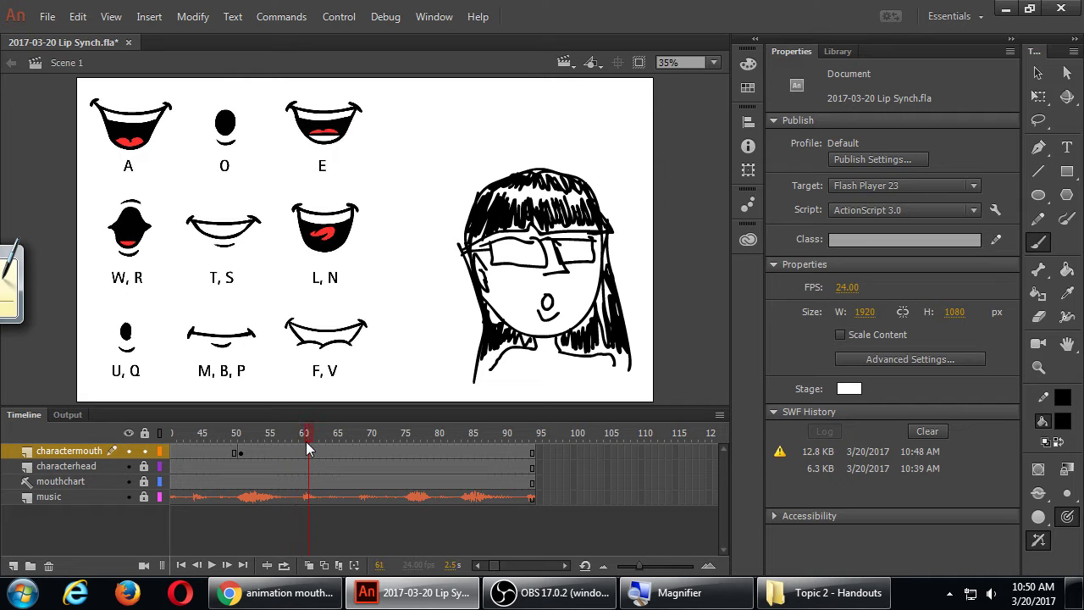
pyautogui.click(307, 449)
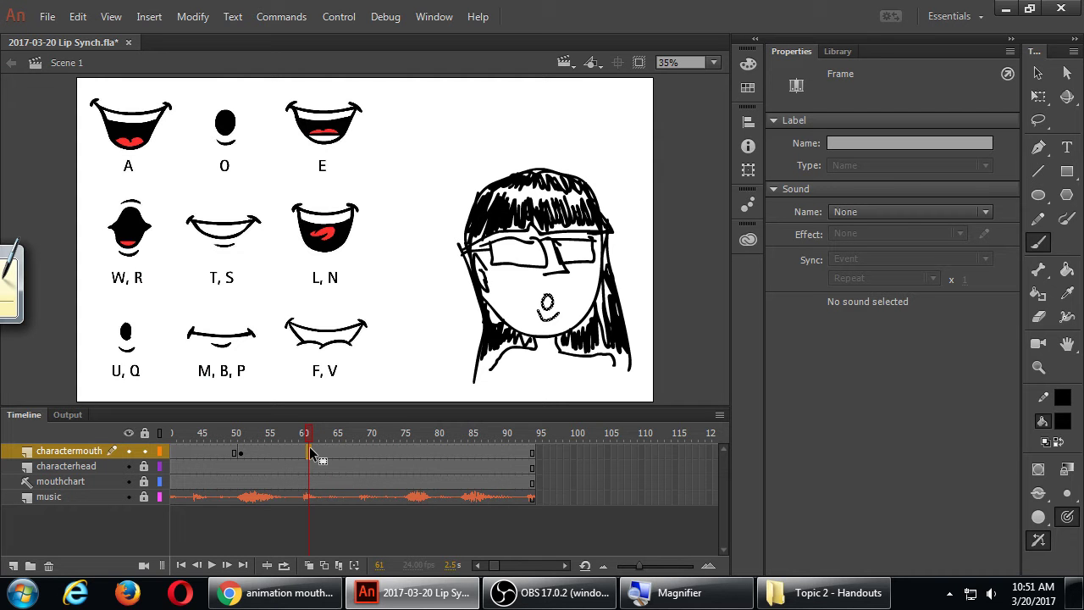
pyautogui.rightClick(310, 452)
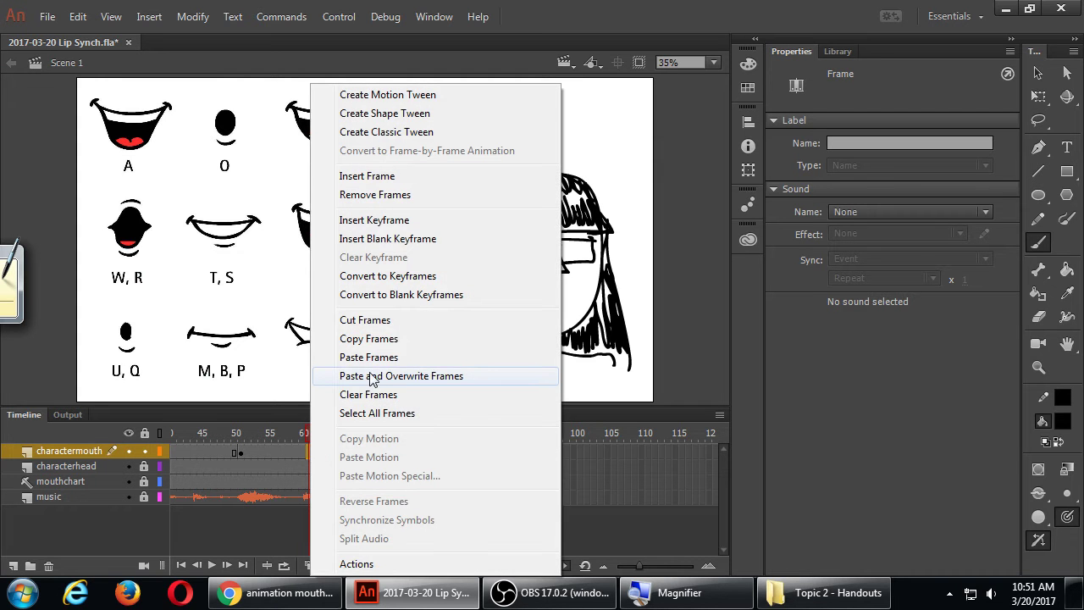
pyautogui.click(369, 357)
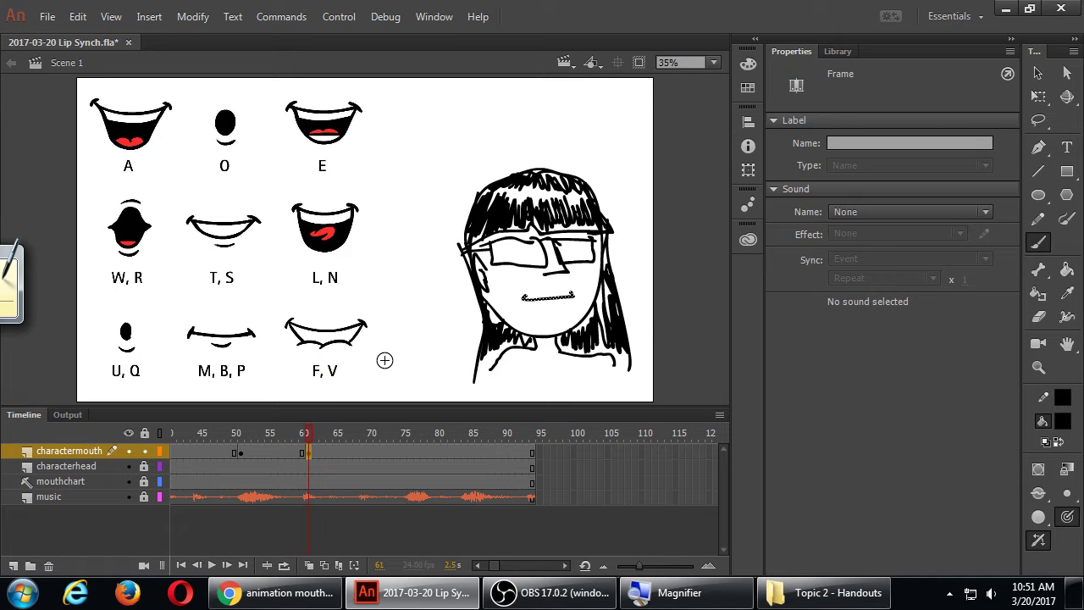
# Step: Test the movie with the closed mouth at frame 61, close the preview and save the file
pyautogui.hotkey('ctrl', 'Return')
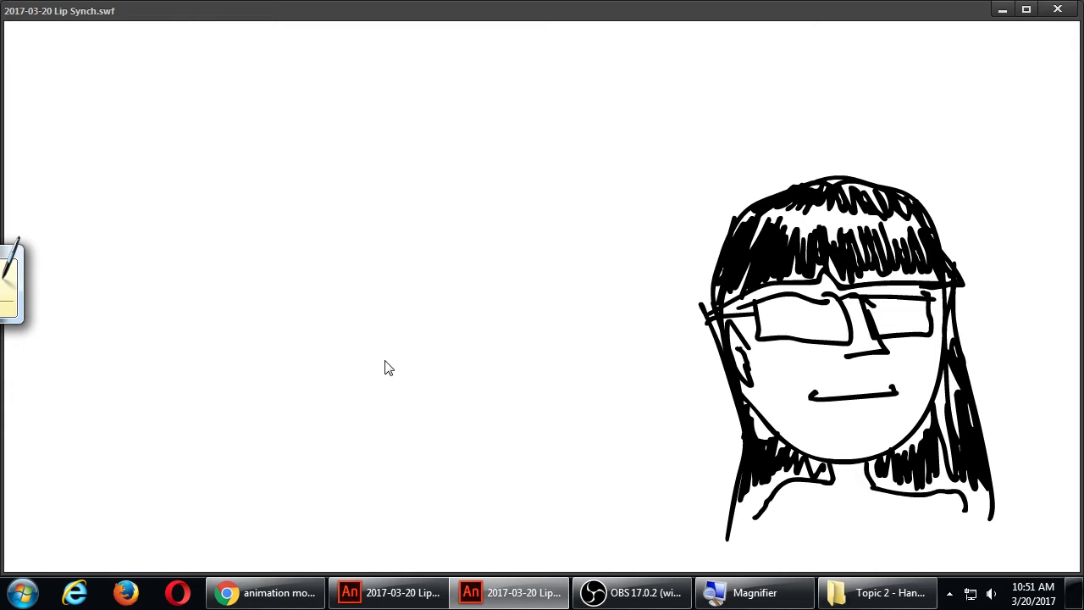
pyautogui.click(1058, 10)
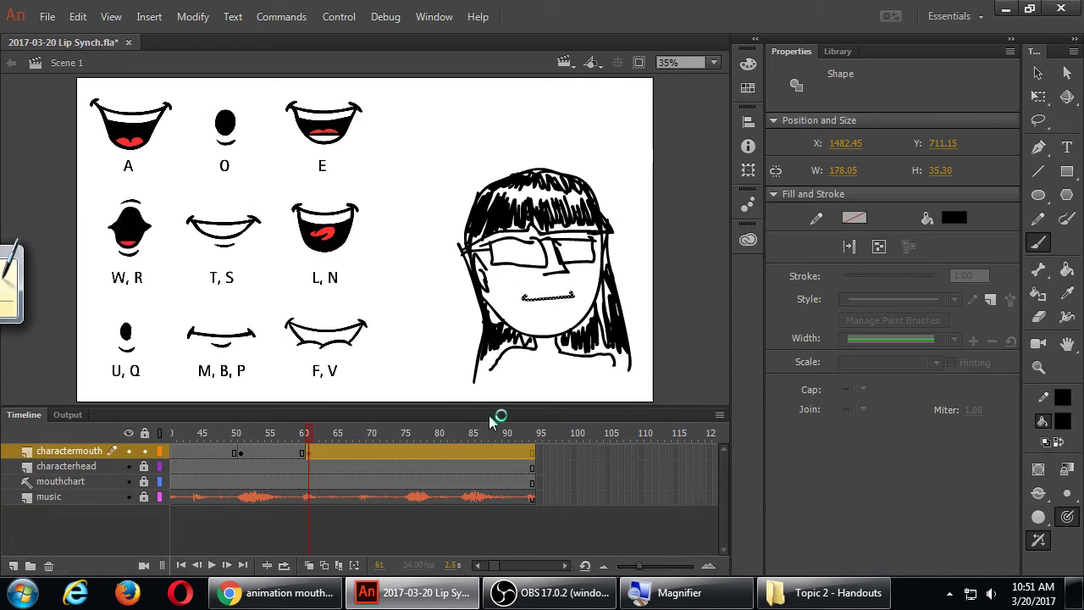
pyautogui.click(306, 451)
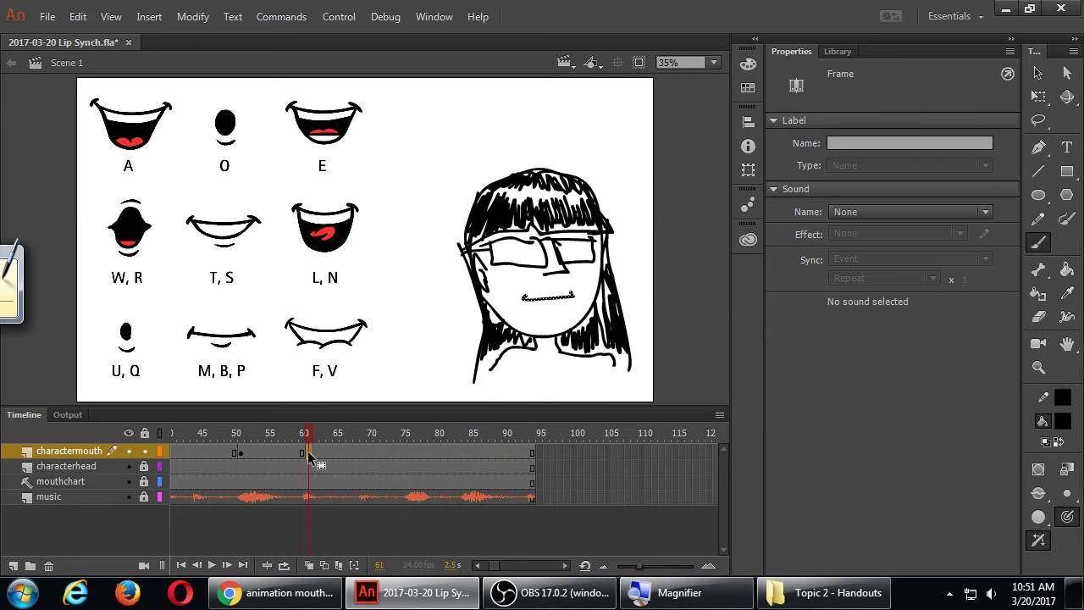
pyautogui.hotkey('ctrl', 's')
pyautogui.click(413, 452)
pyautogui.press('F6')
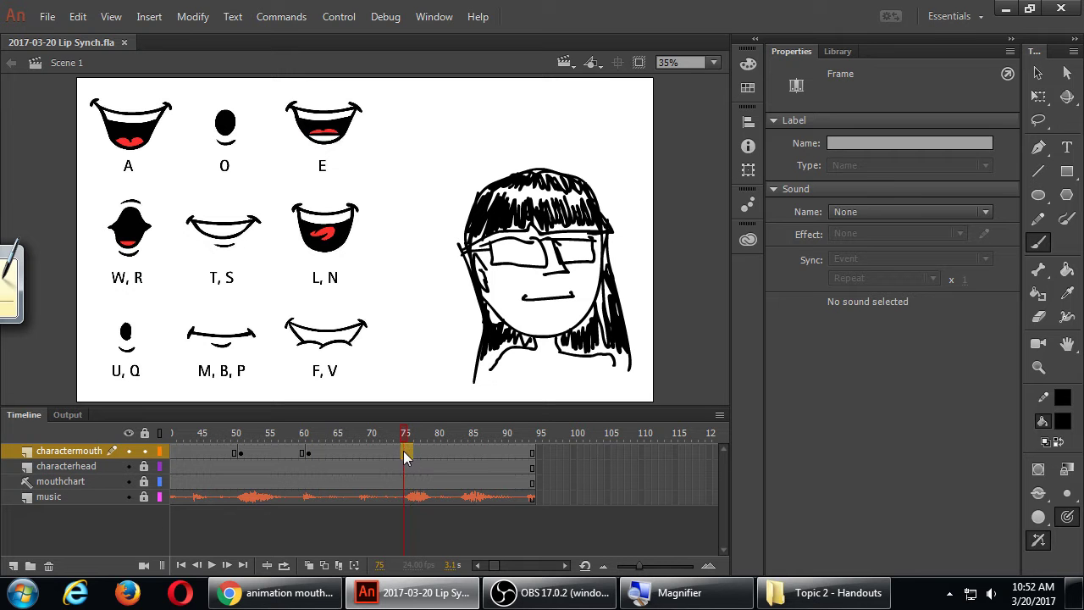
pyautogui.click(404, 452)
pyautogui.moveTo(407, 456); pyautogui.dragTo(414, 455)
pyautogui.hotkey('ctrl', 'z')
pyautogui.click(308, 456)
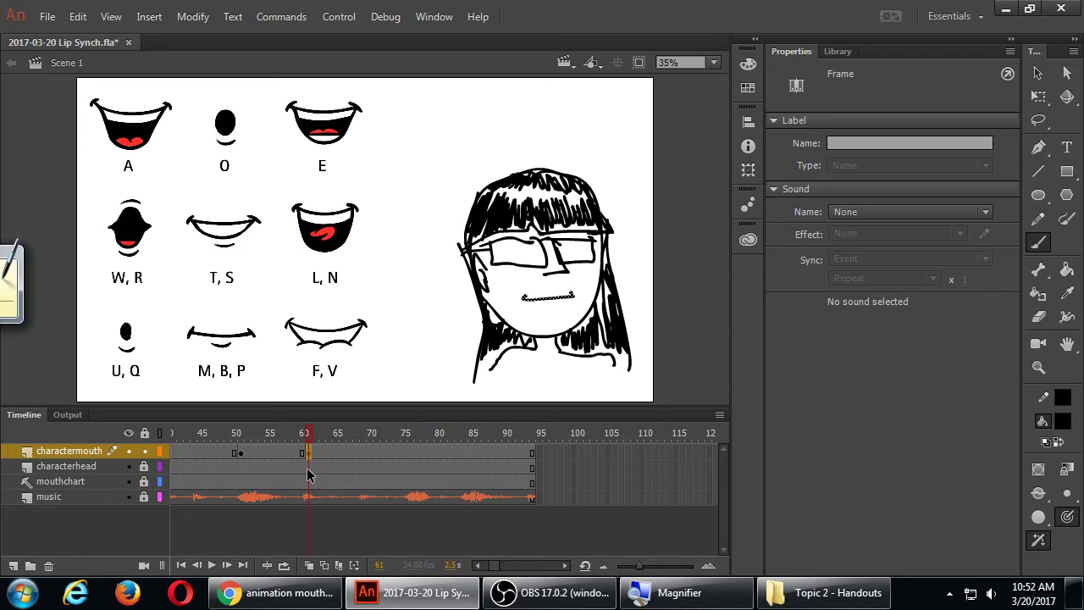
# Step: Insert a blank keyframe at frame 75 of the charactermouth layer and save the file
pyautogui.click(404, 453)
pyautogui.press('F7')
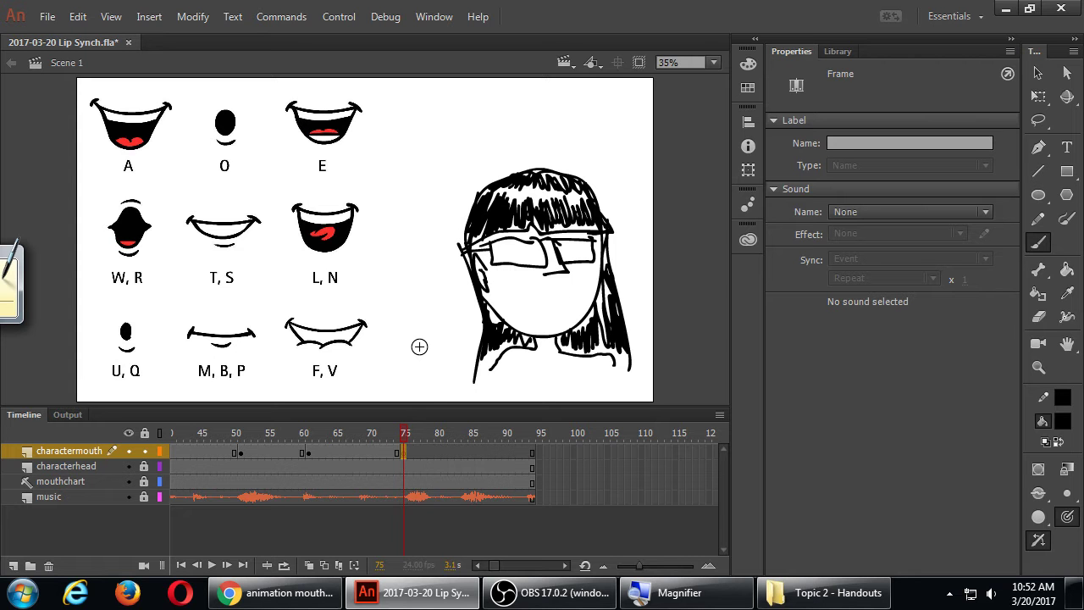
pyautogui.hotkey('ctrl', 's')
# Step: Brush the L, N mouth shape with its teeth line and tongue onto the face at frame 75 and save
pyautogui.moveTo(524, 294)
pyautogui.mouseDown()
pyautogui.moveTo(578, 301)
pyautogui.moveTo(537, 321)
pyautogui.moveTo(549, 328)
pyautogui.moveTo(573, 296)
pyautogui.mouseUp()
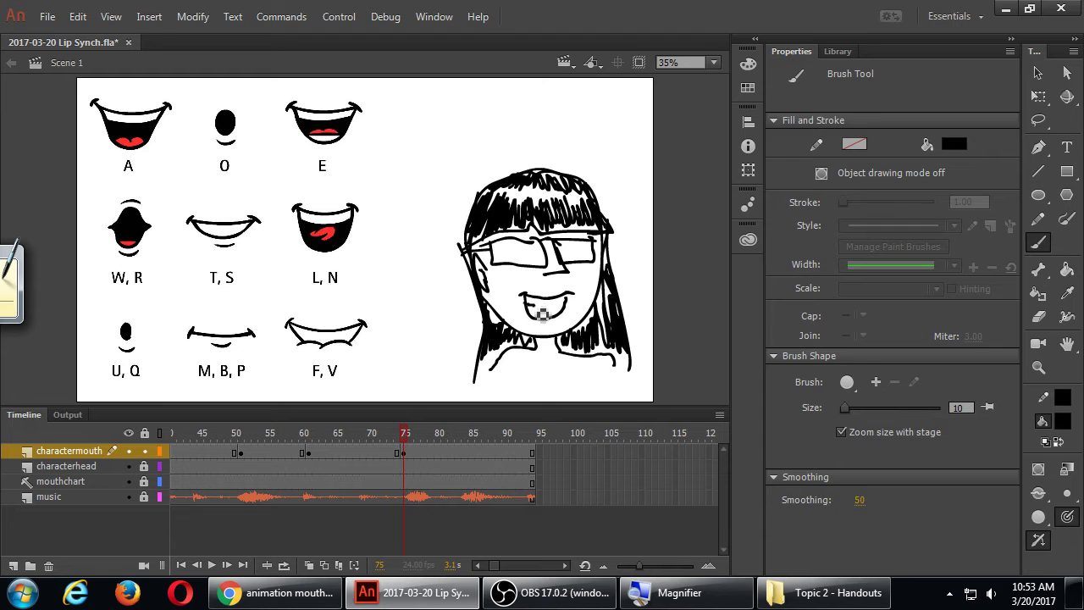
pyautogui.moveTo(532, 305); pyautogui.dragTo(583, 301)
pyautogui.moveTo(549, 321)
pyautogui.mouseDown()
pyautogui.moveTo(542, 310)
pyautogui.moveTo(559, 316)
pyautogui.mouseUp()
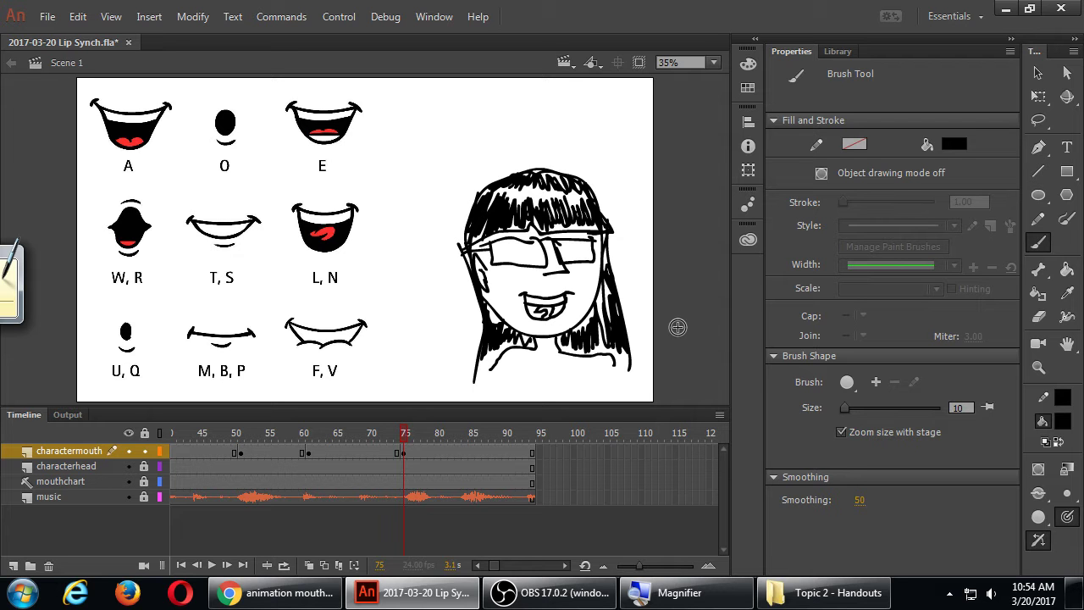
pyautogui.hotkey('ctrl', 's')
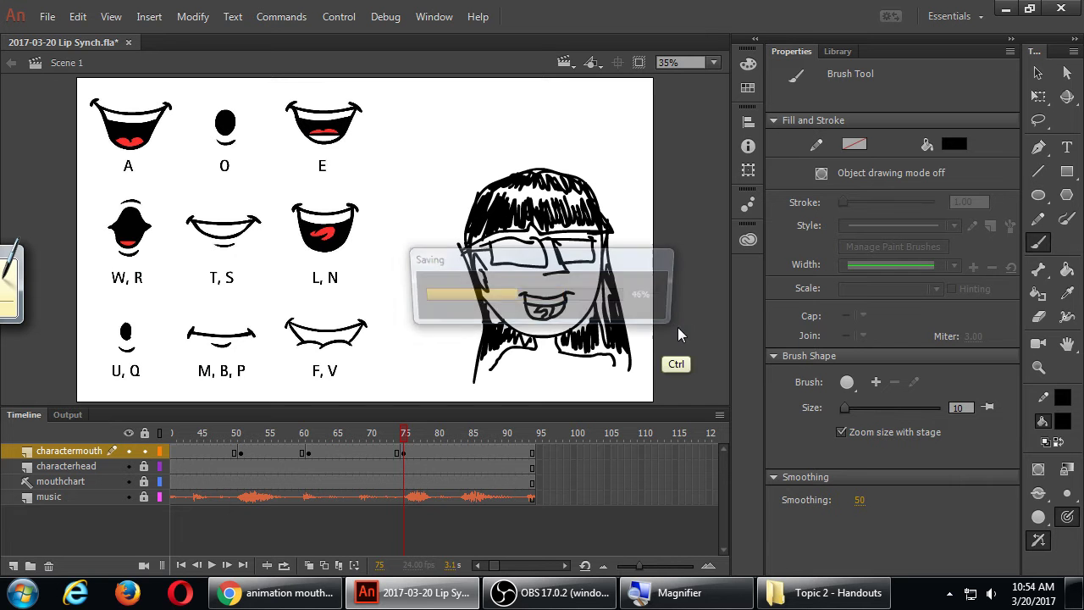
# Step: Insert a blank keyframe at frame 76 of the charactermouth layer and briefly check the recording in OBS
pyautogui.click(411, 454)
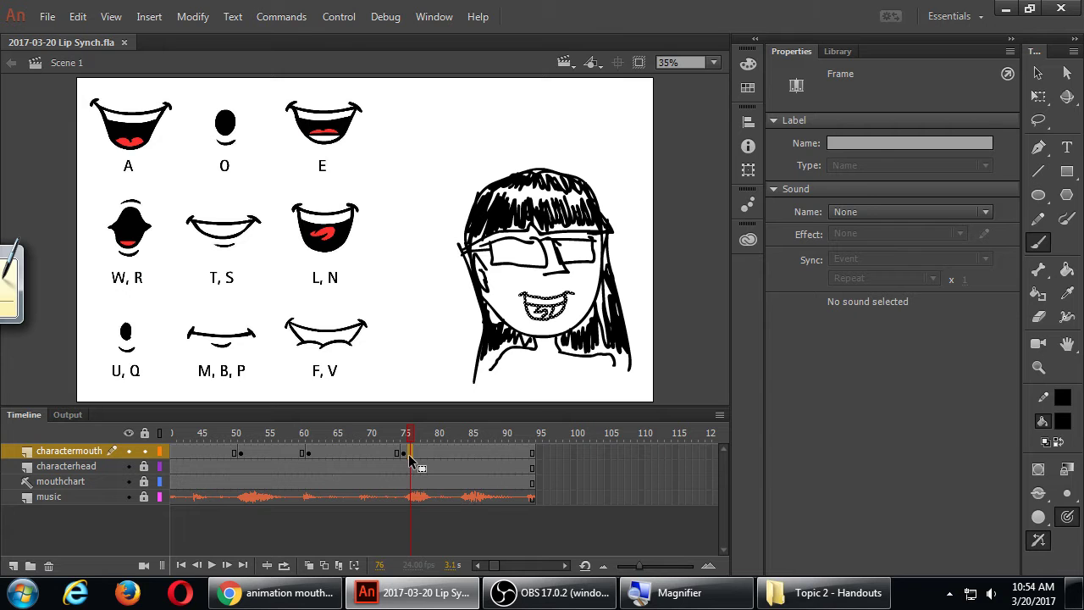
pyautogui.press('Delete')
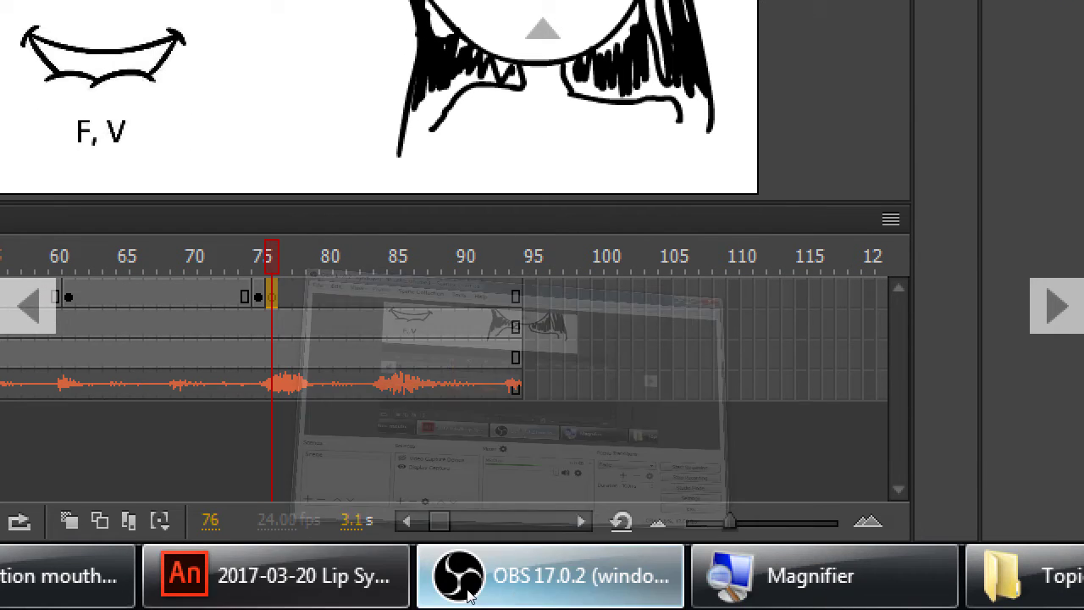
pyautogui.click(542, 576)
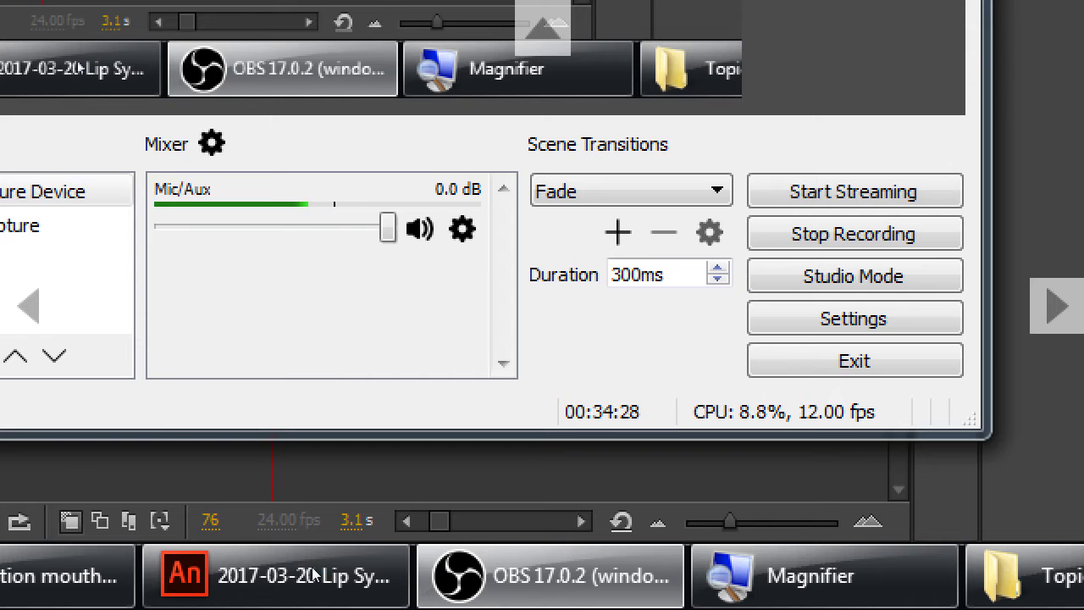
pyautogui.click(314, 576)
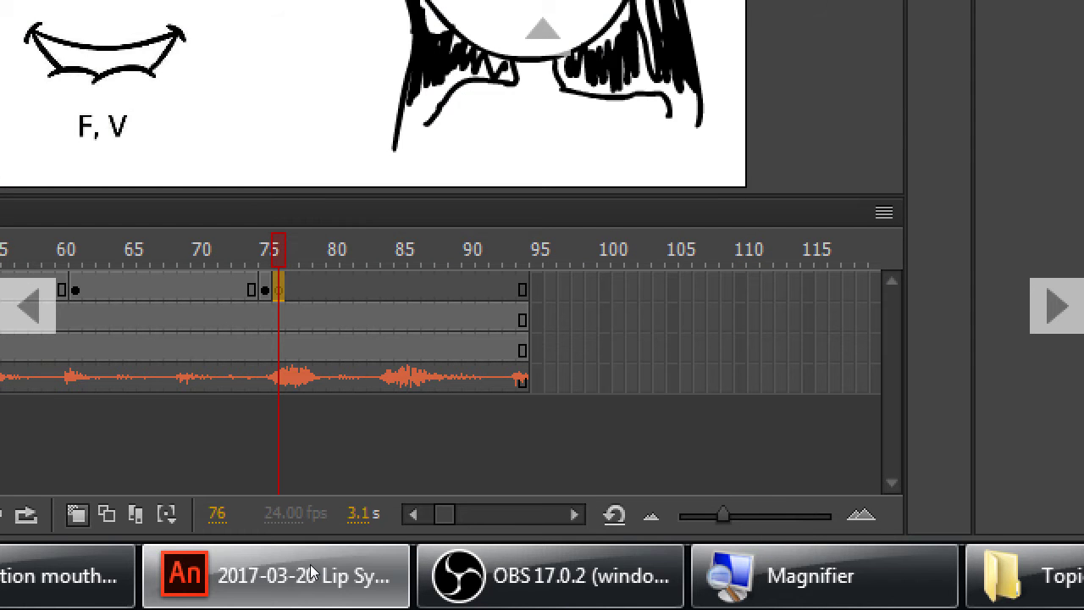
# Step: Turn on onion skinning starting at frame 75 and draw an open mouth with teeth line and tongue at frame 76
pyautogui.click(77, 514)
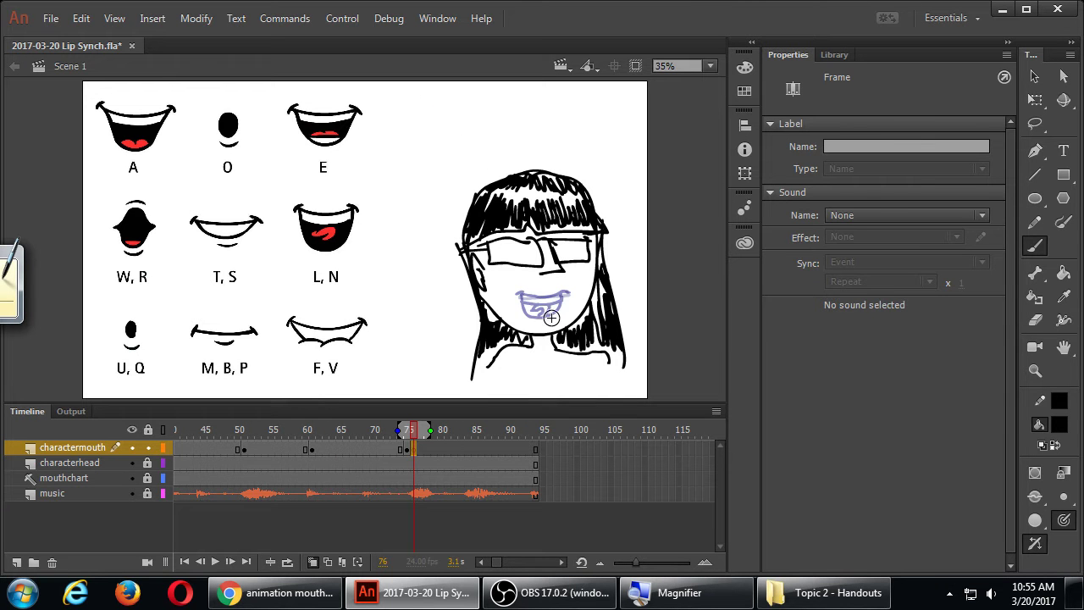
pyautogui.moveTo(399, 429); pyautogui.dragTo(406, 430)
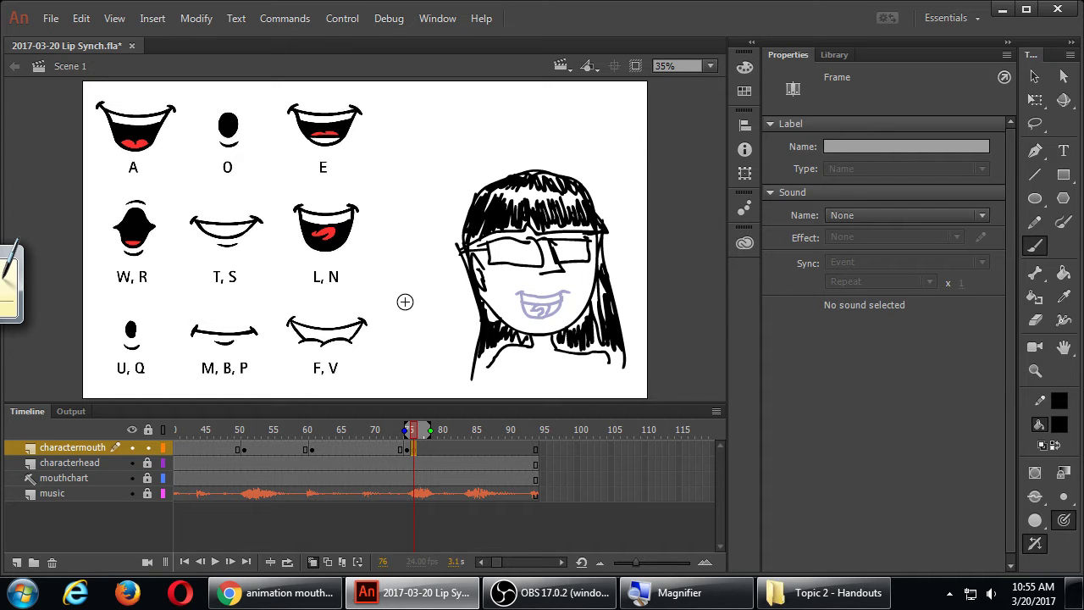
pyautogui.moveTo(521, 293)
pyautogui.mouseDown()
pyautogui.moveTo(567, 294)
pyautogui.moveTo(571, 303)
pyautogui.moveTo(522, 298)
pyautogui.moveTo(530, 320)
pyautogui.moveTo(551, 328)
pyautogui.moveTo(566, 321)
pyautogui.moveTo(566, 302)
pyautogui.moveTo(537, 312)
pyautogui.moveTo(524, 297)
pyautogui.moveTo(536, 310)
pyautogui.moveTo(570, 310)
pyautogui.moveTo(526, 313)
pyautogui.moveTo(564, 325)
pyautogui.mouseUp()
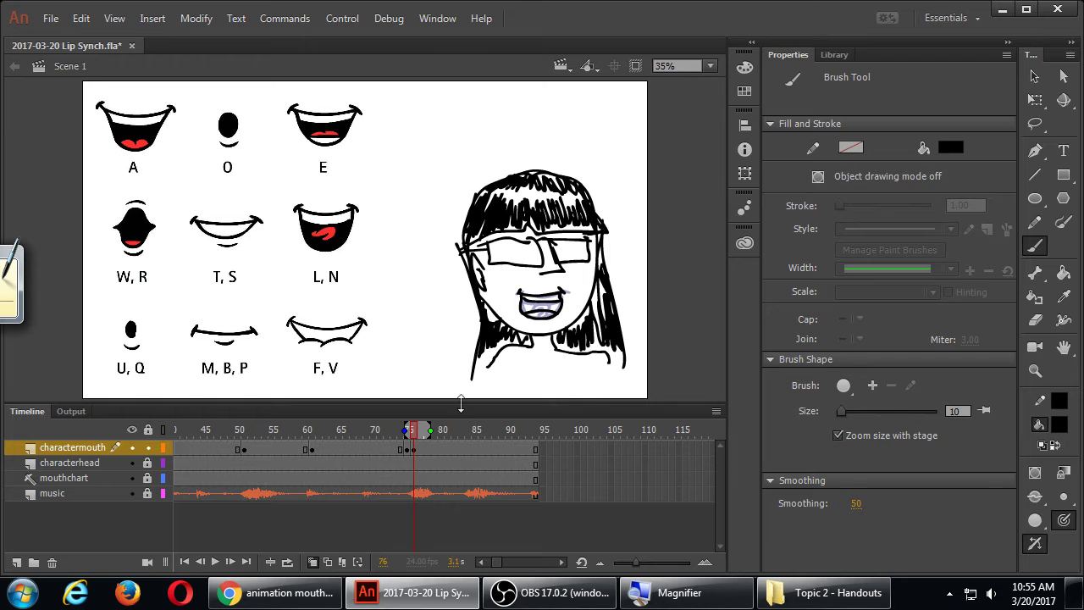
# Step: Insert a blank keyframe at frame 77 of the charactermouth layer
pyautogui.click(421, 451)
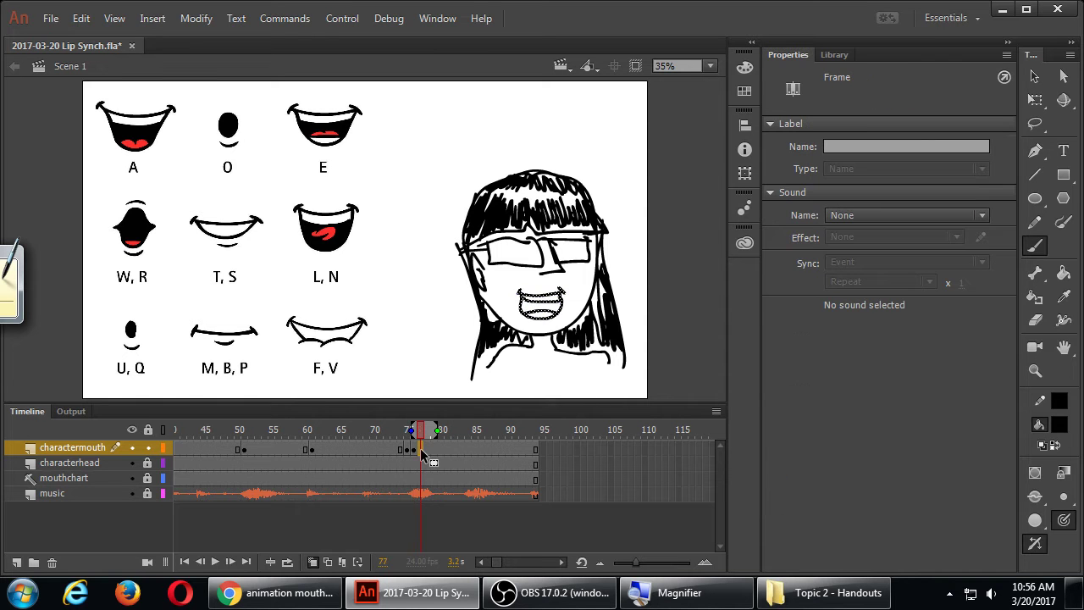
pyautogui.press('F7')
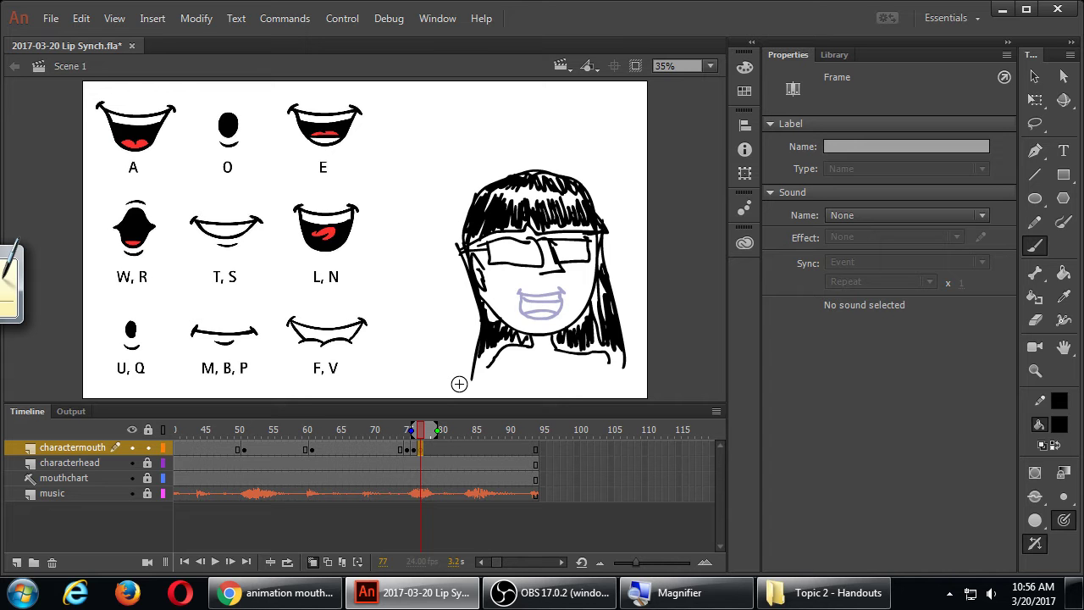
pyautogui.hotkey('ctrl', '=')
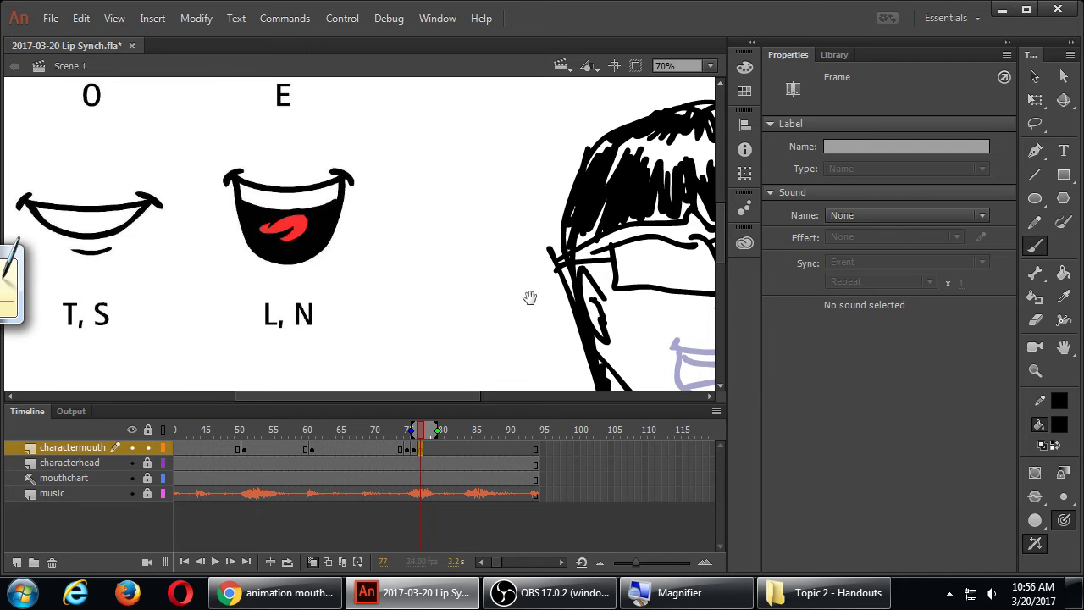
pyautogui.moveTo(530, 297); pyautogui.dragTo(377, 247)
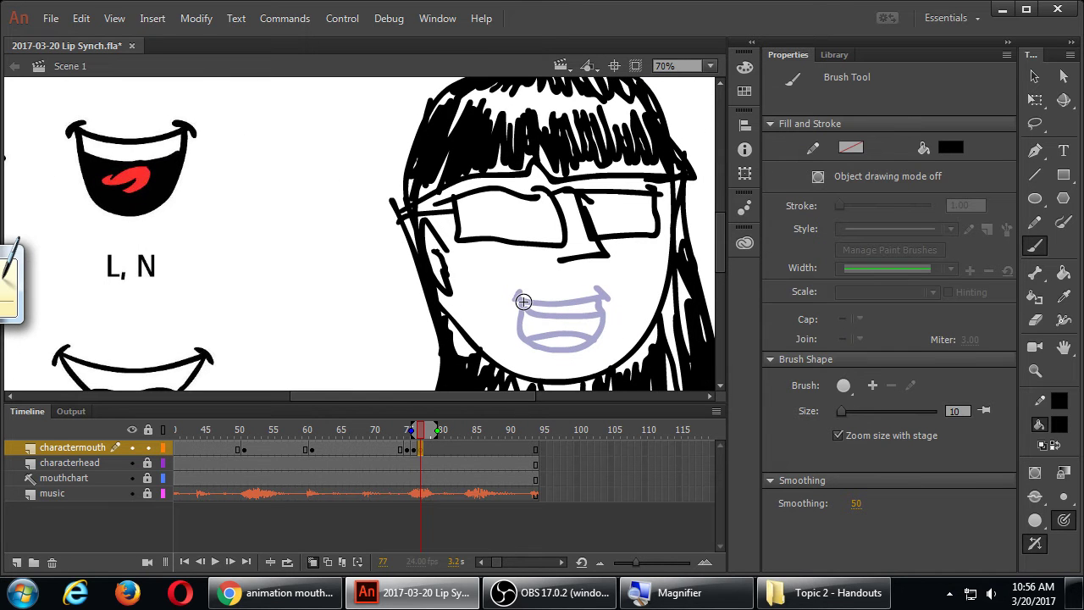
pyautogui.moveTo(523, 302); pyautogui.dragTo(604, 303)
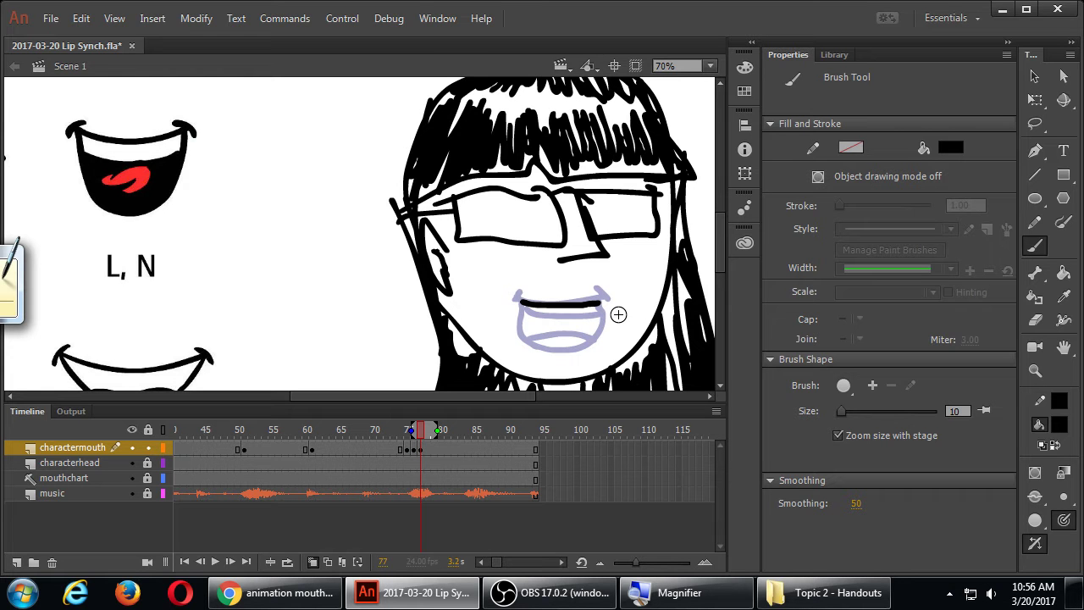
pyautogui.hotkey('ctrl', 'z')
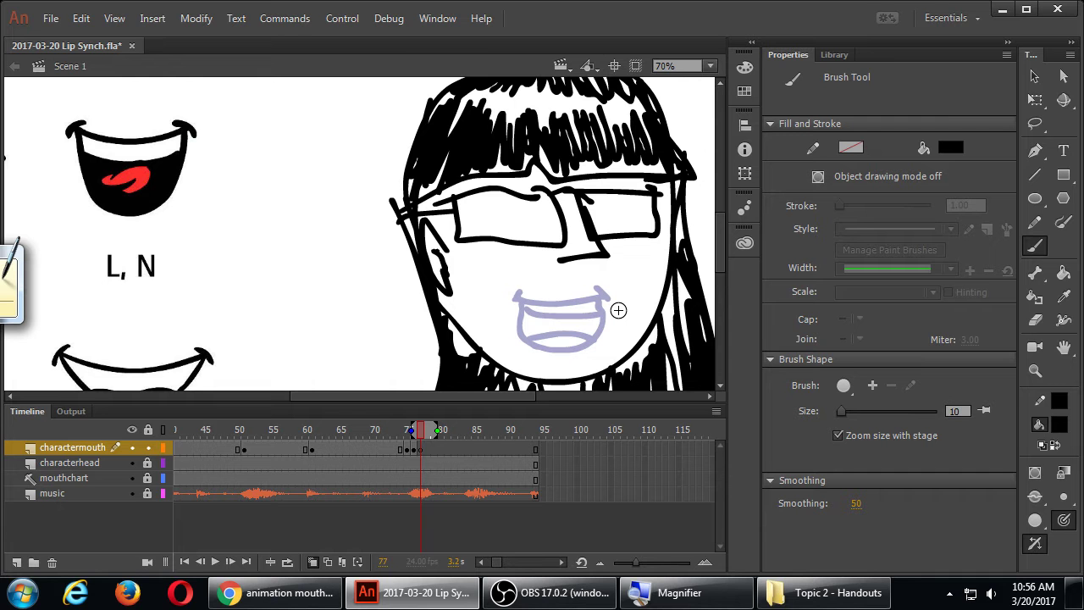
pyautogui.press('super')
pyautogui.press('Escape')
pyautogui.hotkey('ctrl', '-')
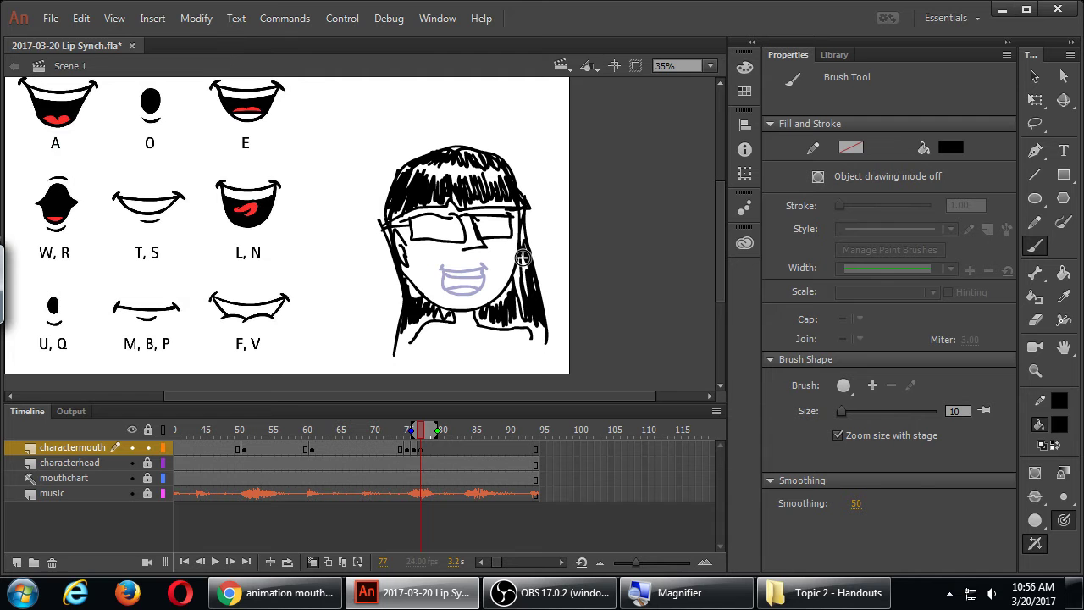
# Step: Draw the narrower T, S mouth shape with the small line beneath it at frame 77 and save the file
pyautogui.moveTo(442, 275)
pyautogui.mouseDown()
pyautogui.moveTo(496, 282)
pyautogui.moveTo(486, 281)
pyautogui.mouseUp()
pyautogui.press('ctrl')
pyautogui.hotkey('ctrl', 'z')
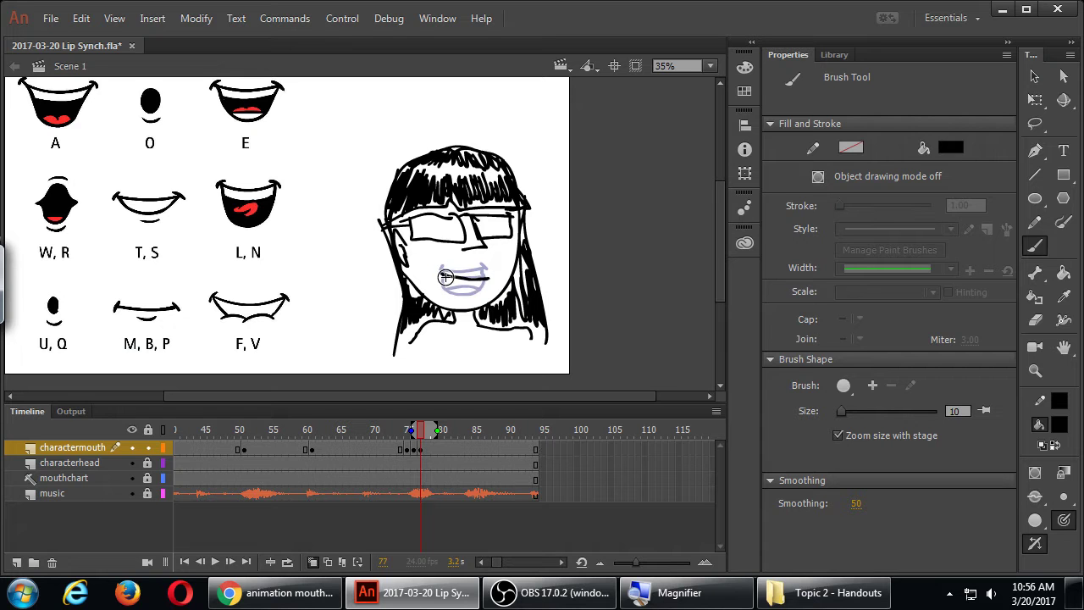
pyautogui.moveTo(448, 278)
pyautogui.mouseDown()
pyautogui.moveTo(462, 296)
pyautogui.moveTo(486, 296)
pyautogui.moveTo(479, 283)
pyautogui.mouseUp()
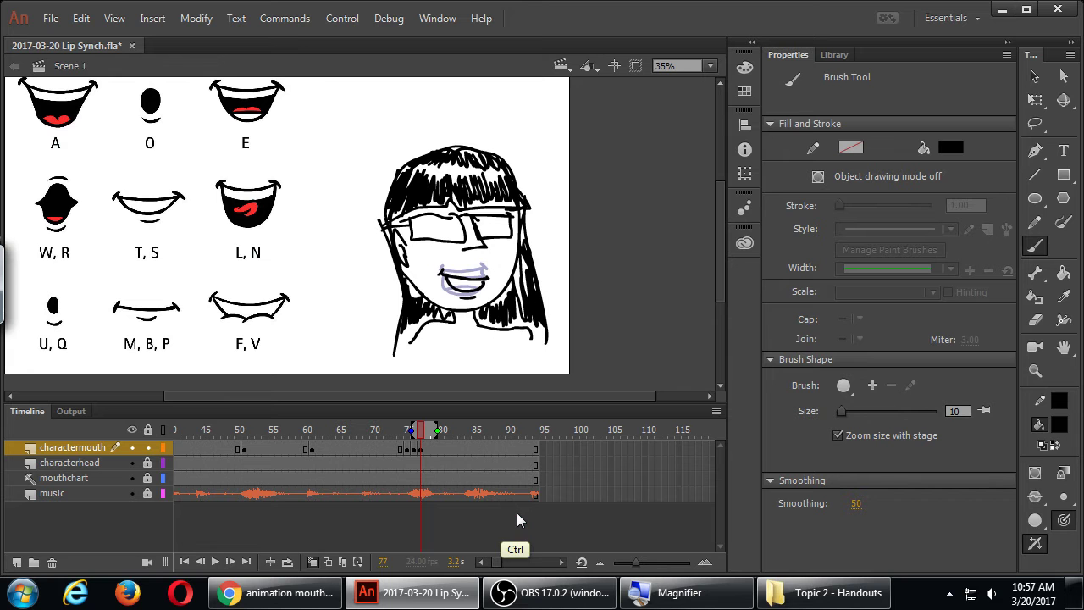
pyautogui.hotkey('ctrl', 's')
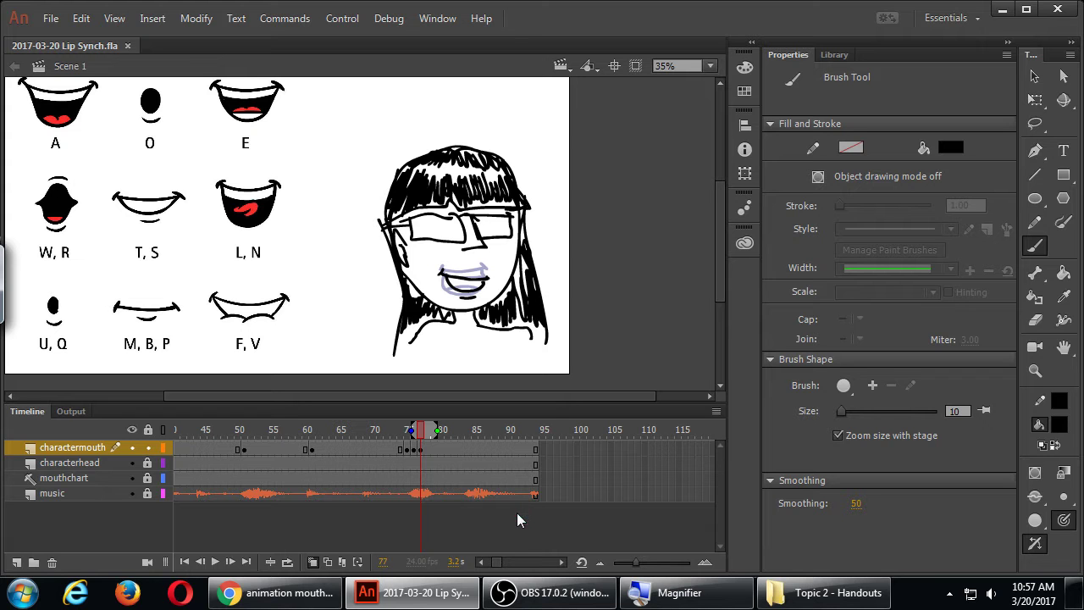
# Step: Test the movie to review the lip sync and close the preview
pyautogui.press('ctrl')
pyautogui.hotkey('ctrl', 'Return')
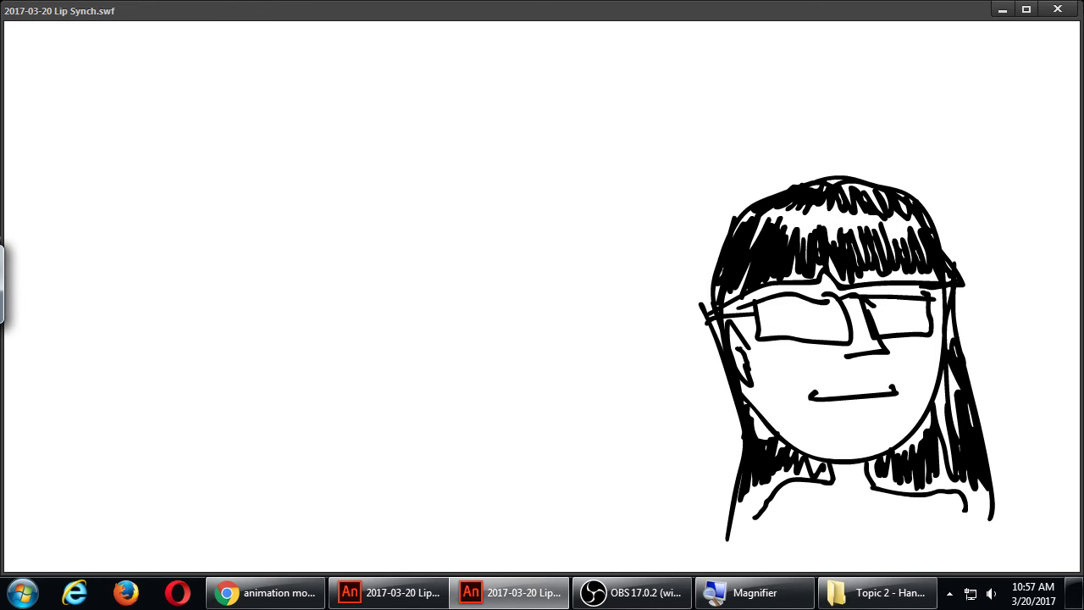
pyautogui.click(1057, 10)
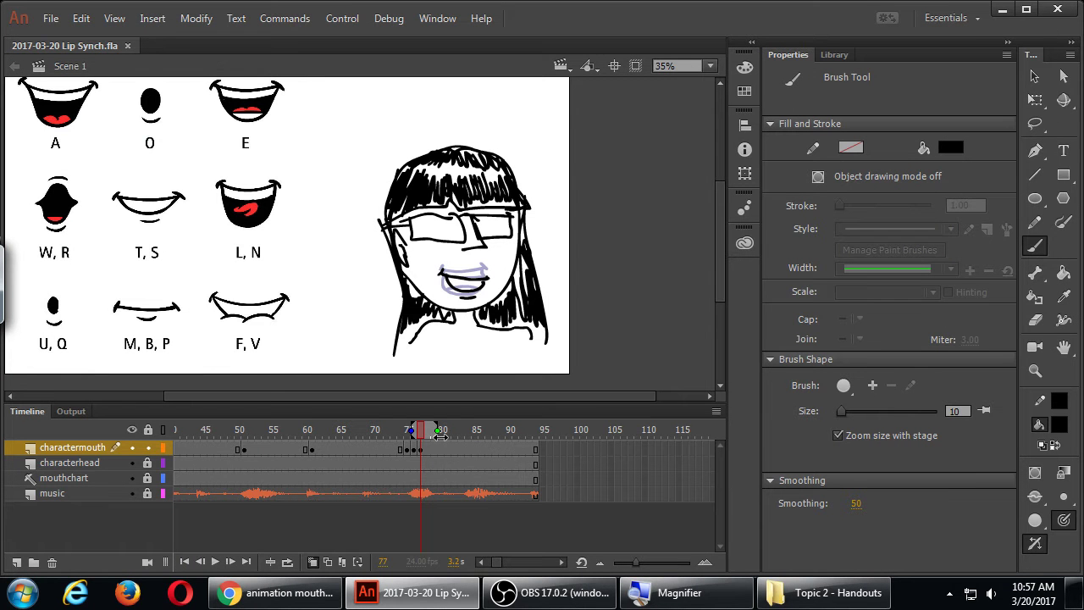
# Step: Turn off onion skinning and extend the charactermouth keyframes at frames 75 and 77 by one frame each
pyautogui.click(315, 566)
pyautogui.click(403, 432)
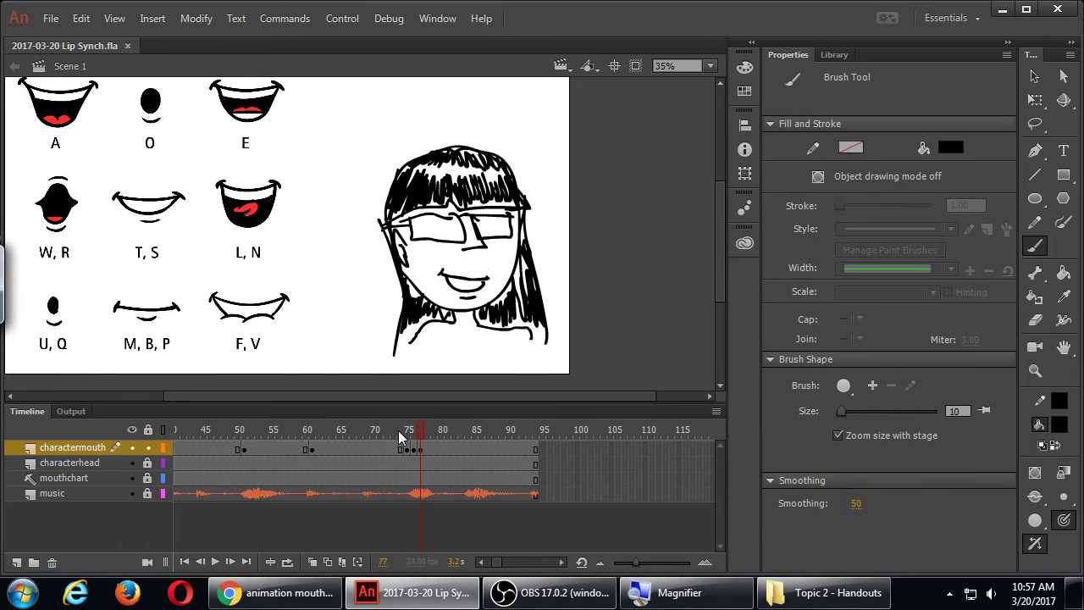
pyautogui.moveTo(404, 432)
pyautogui.mouseDown()
pyautogui.moveTo(431, 432)
pyautogui.moveTo(394, 435)
pyautogui.moveTo(440, 433)
pyautogui.moveTo(385, 434)
pyautogui.moveTo(426, 433)
pyautogui.moveTo(396, 438)
pyautogui.mouseUp()
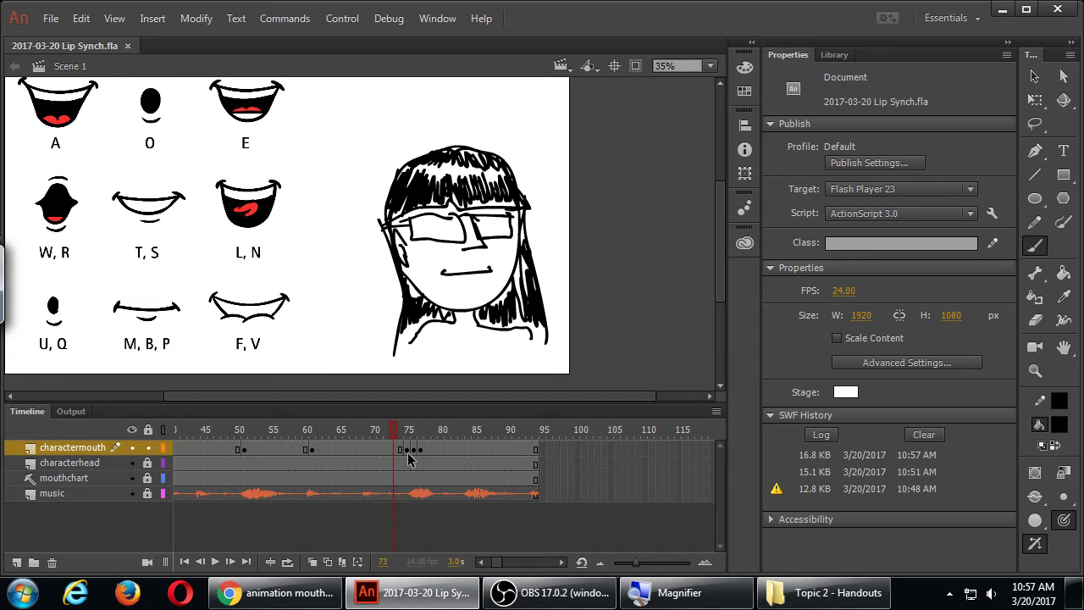
pyautogui.press('super+plus')
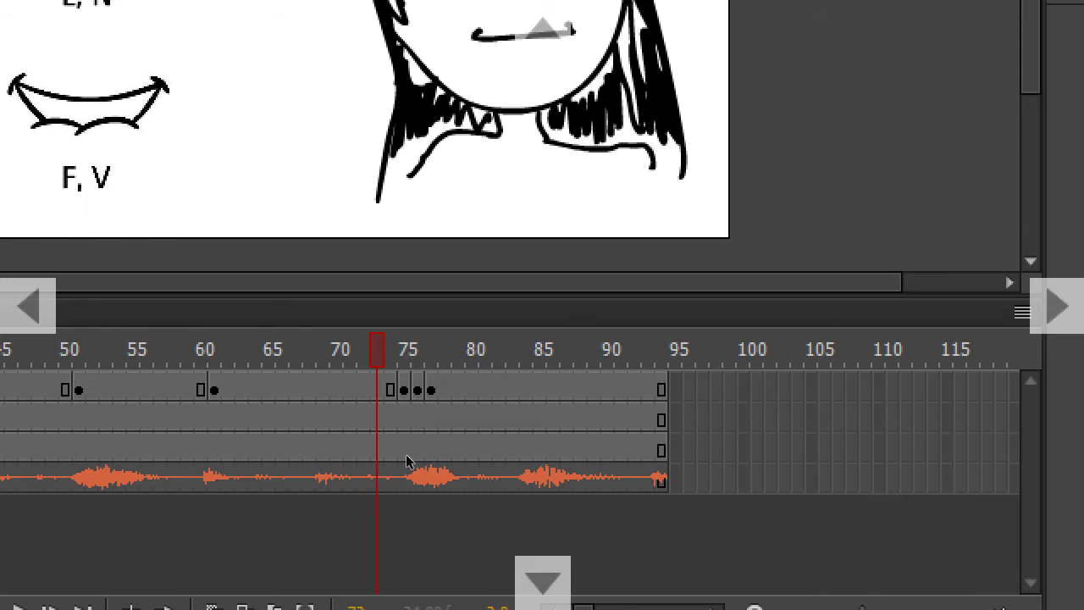
pyautogui.moveTo(404, 390); pyautogui.dragTo(407, 460)
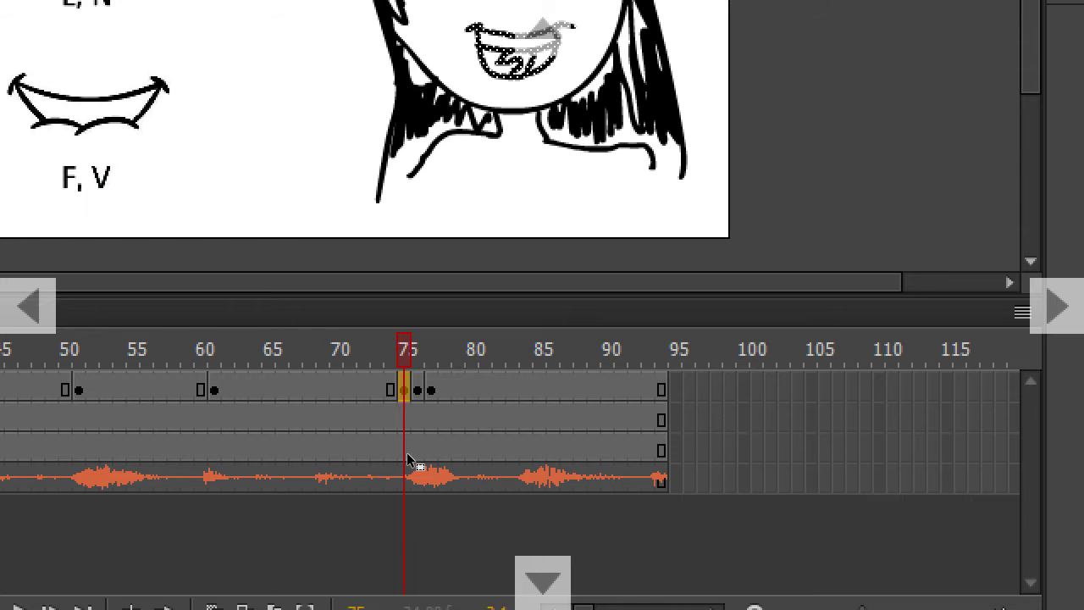
pyautogui.press('F5')
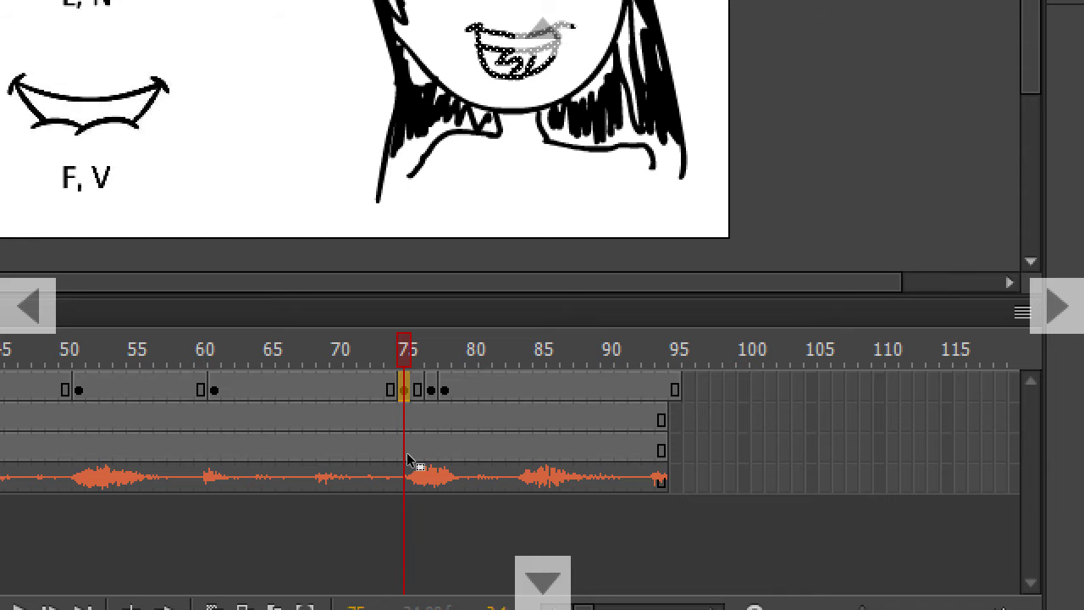
pyautogui.click(427, 454)
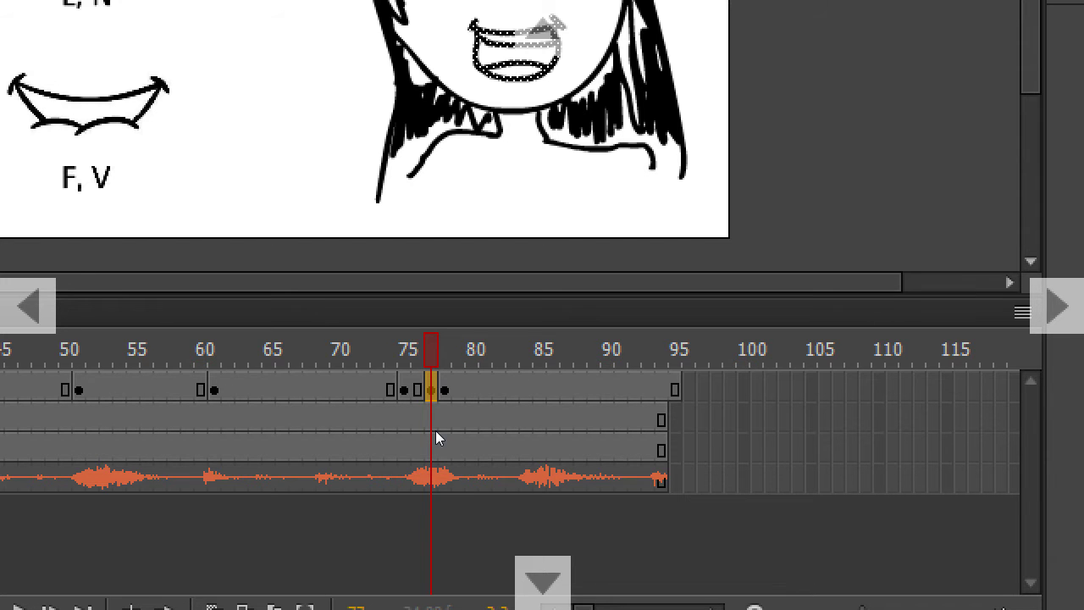
pyautogui.press('F5')
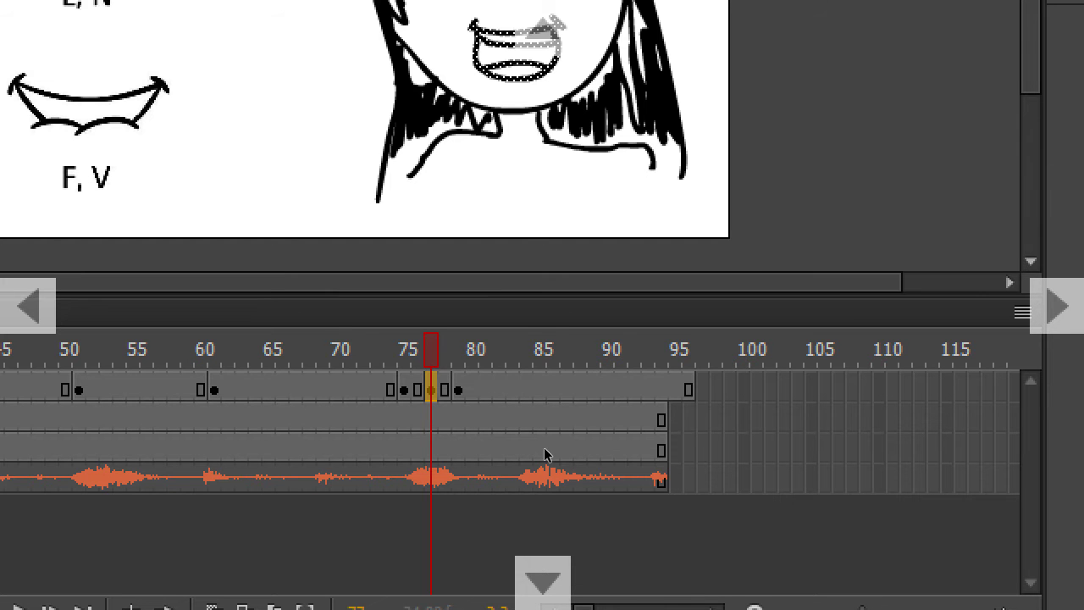
# Step: Remove the surplus frames 95 and 96 from the charactermouth layer and save the file
pyautogui.press('Return')
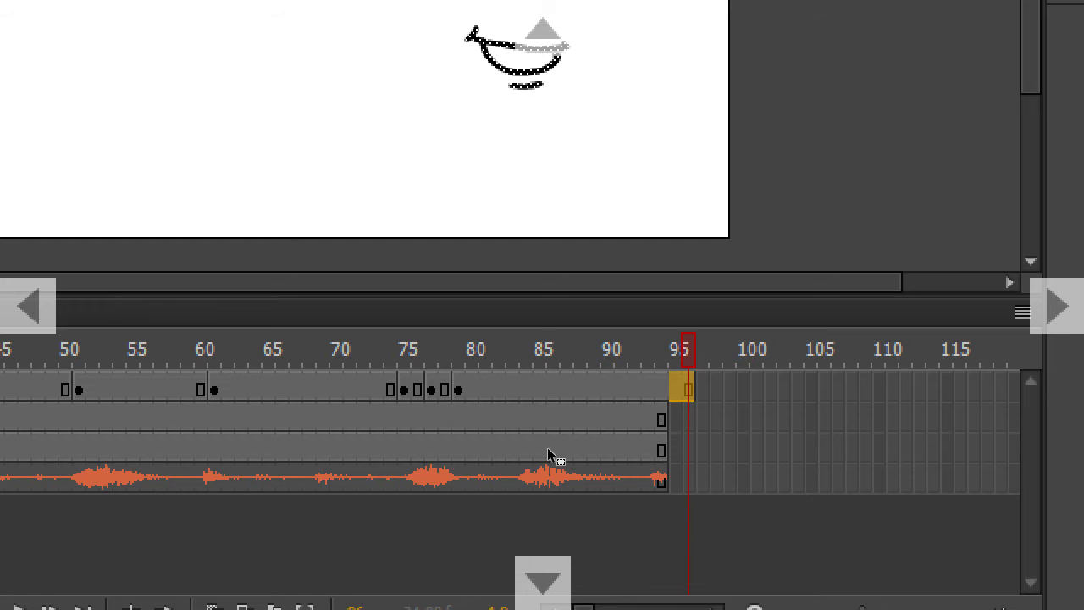
pyautogui.rightClick(544, 447)
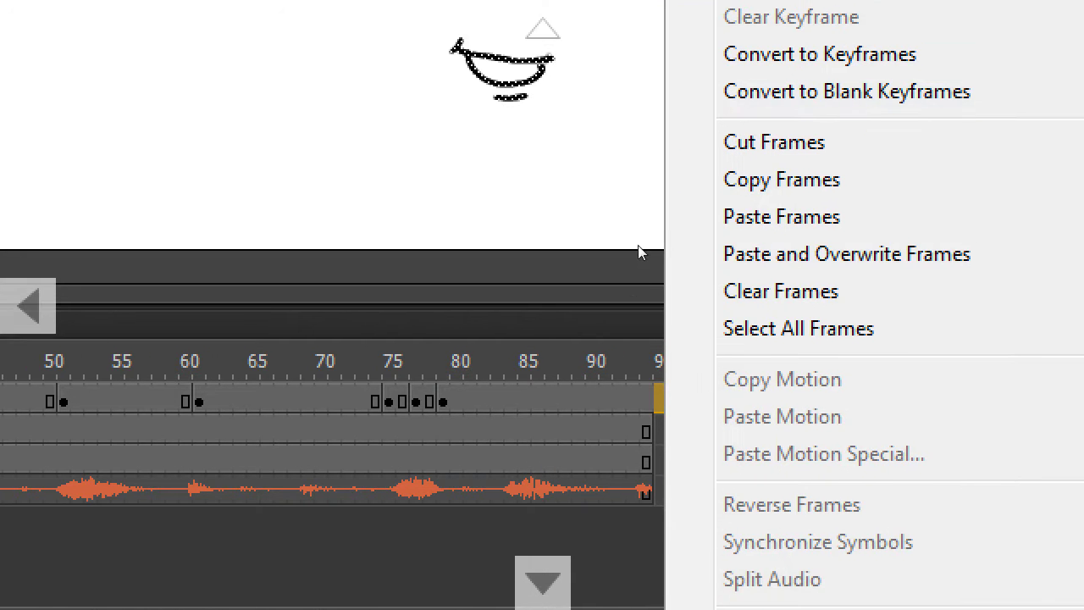
pyautogui.press('Up')
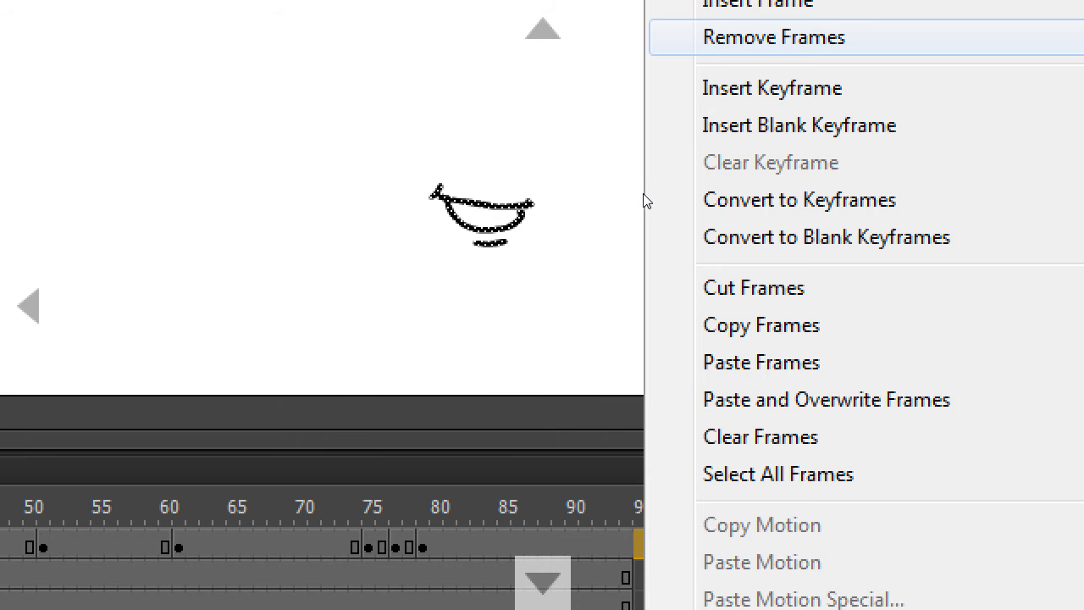
pyautogui.press('Return')
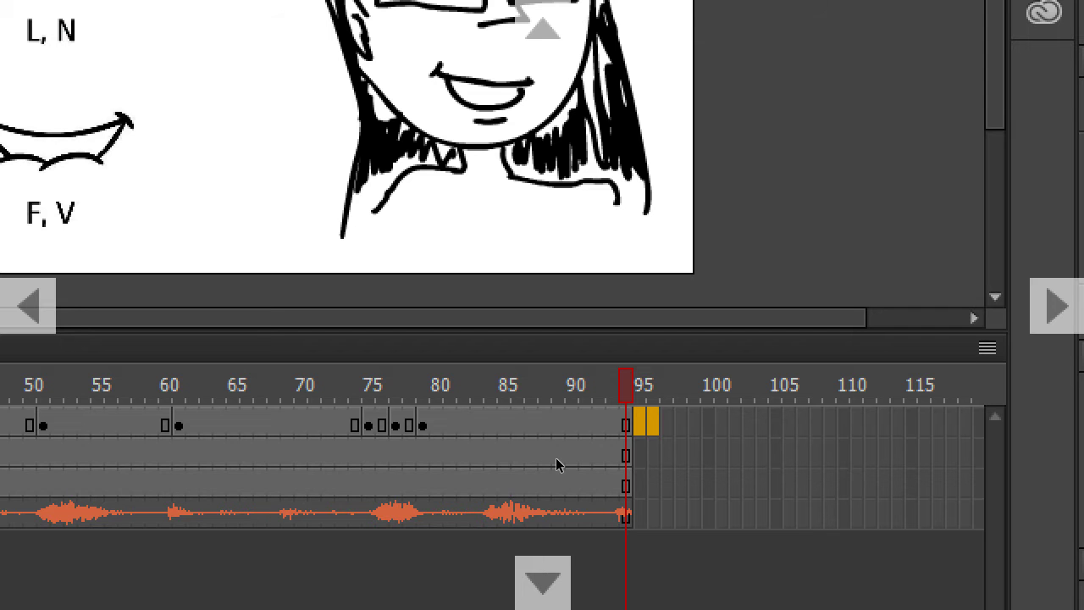
pyautogui.moveTo(556, 464); pyautogui.dragTo(557, 465)
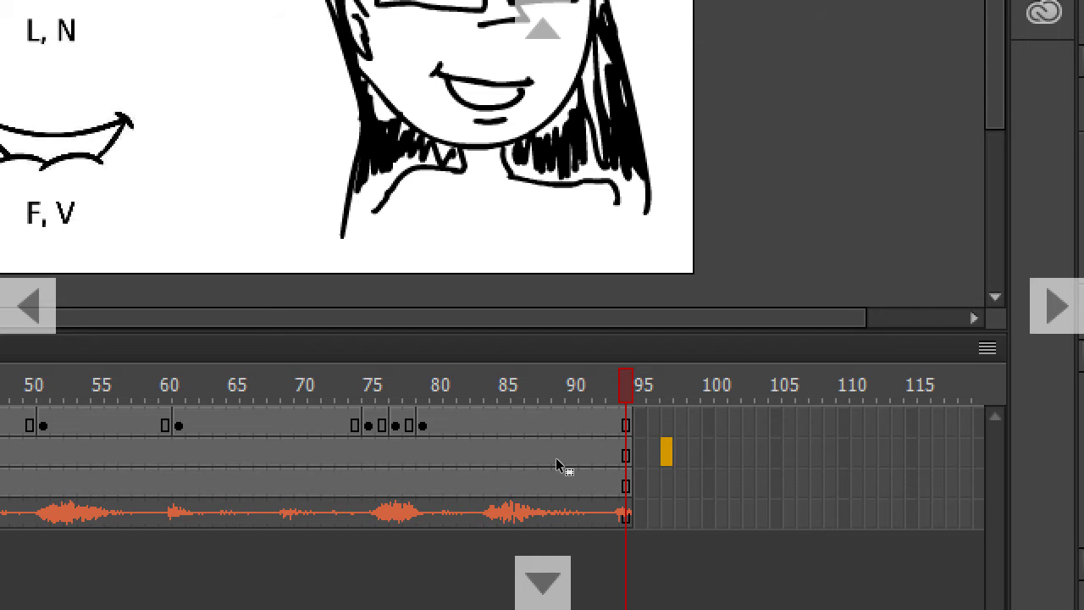
pyautogui.hotkey('ctrl', 's')
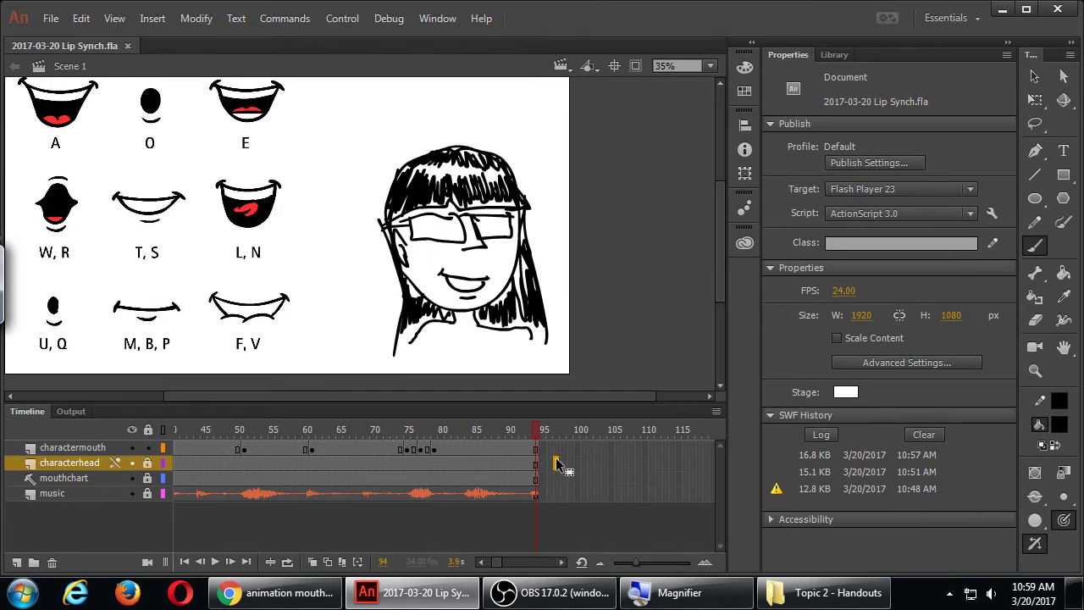
# Step: Test the movie, close the preview and scrub the timeline up to frame 84 to check the sound
pyautogui.hotkey('ctrl', 'Return')
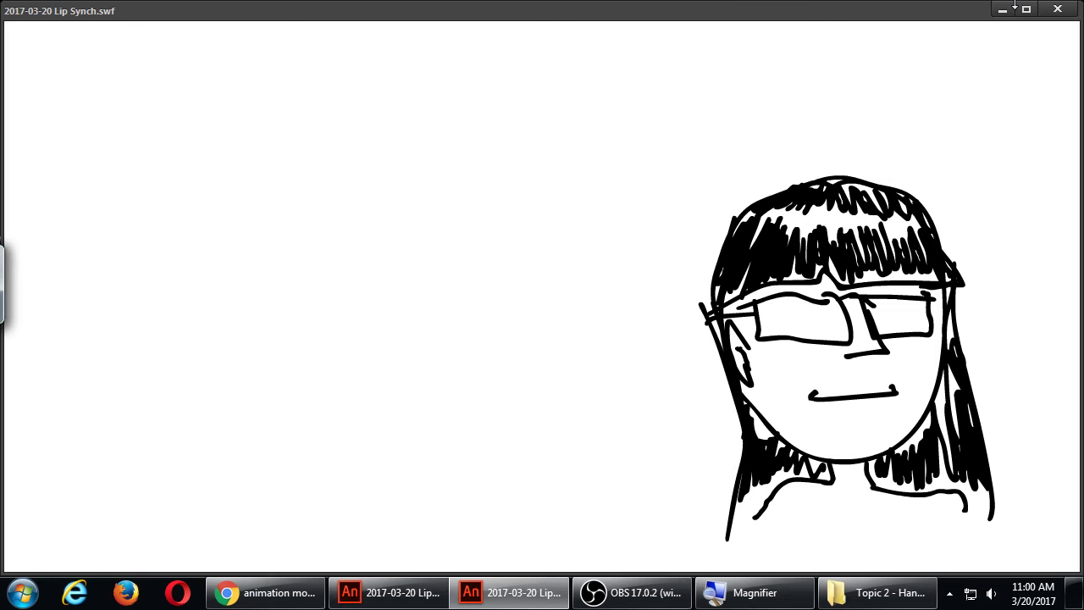
pyautogui.click(1058, 9)
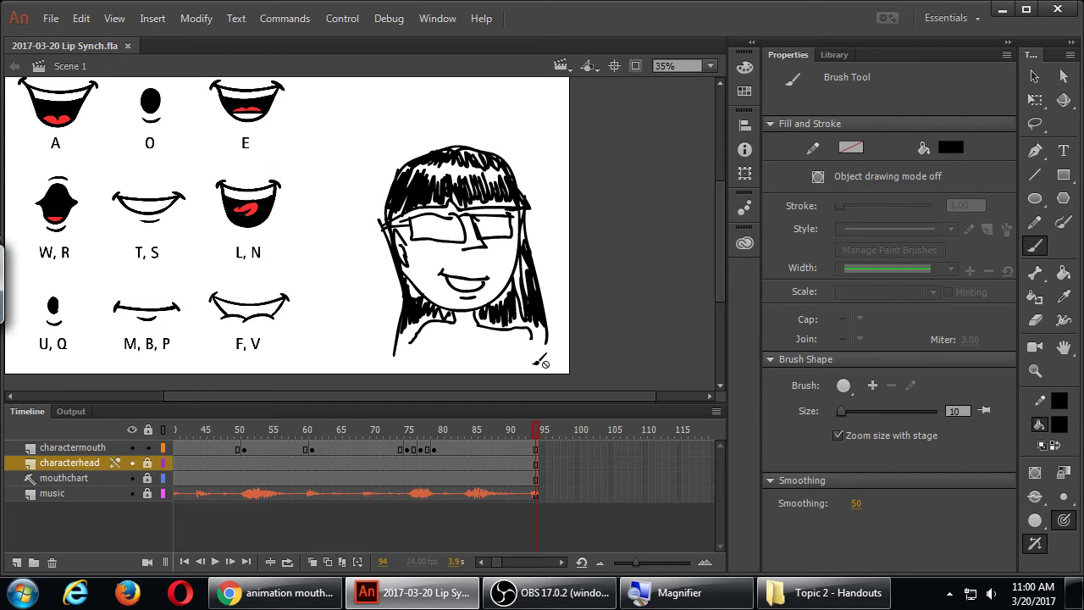
pyautogui.moveTo(415, 435)
pyautogui.mouseDown()
pyautogui.moveTo(493, 437)
pyautogui.moveTo(429, 439)
pyautogui.moveTo(467, 440)
pyautogui.mouseUp()
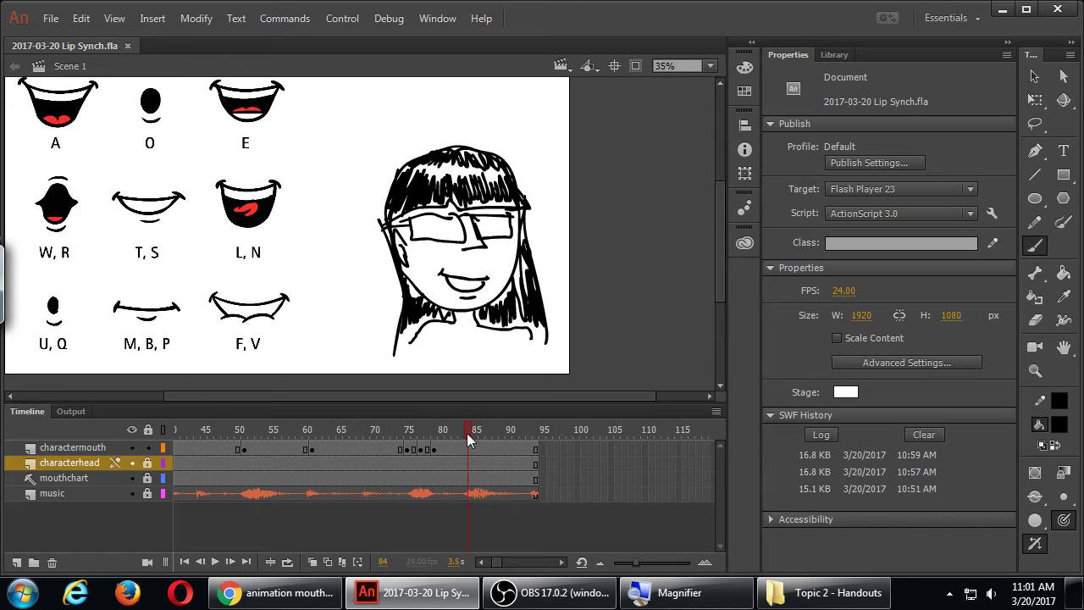
# Step: Paste the copied closed-mouth frame at frame 81 of the charactermouth layer and play it back from frame 72
pyautogui.moveTo(466, 433)
pyautogui.mouseDown()
pyautogui.moveTo(384, 433)
pyautogui.moveTo(473, 437)
pyautogui.moveTo(417, 446)
pyautogui.moveTo(412, 437)
pyautogui.moveTo(455, 437)
pyautogui.mouseUp()
pyautogui.rightClick(448, 449)
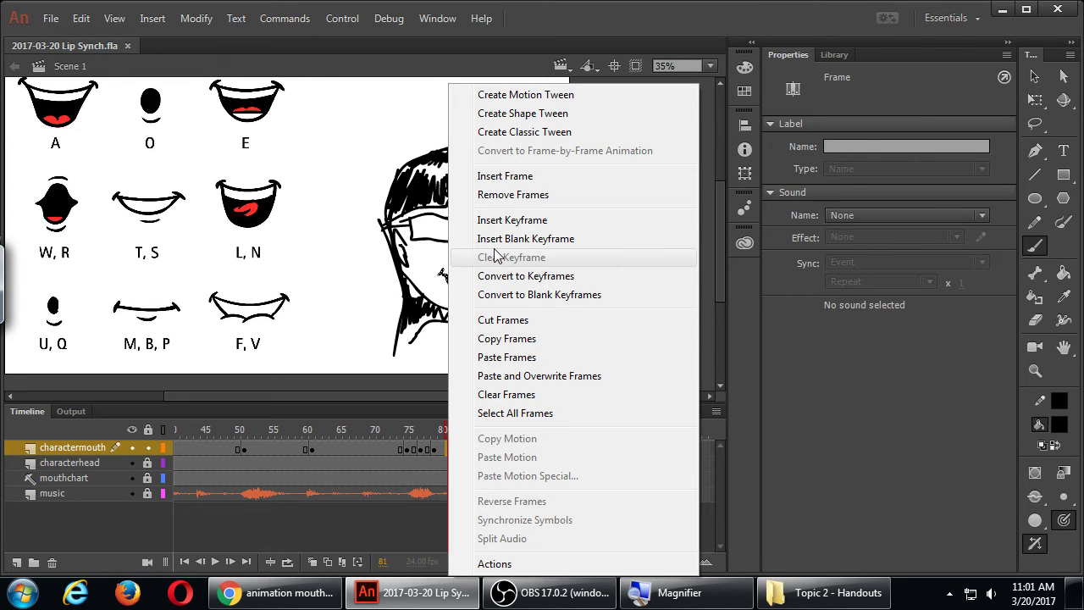
pyautogui.click(523, 356)
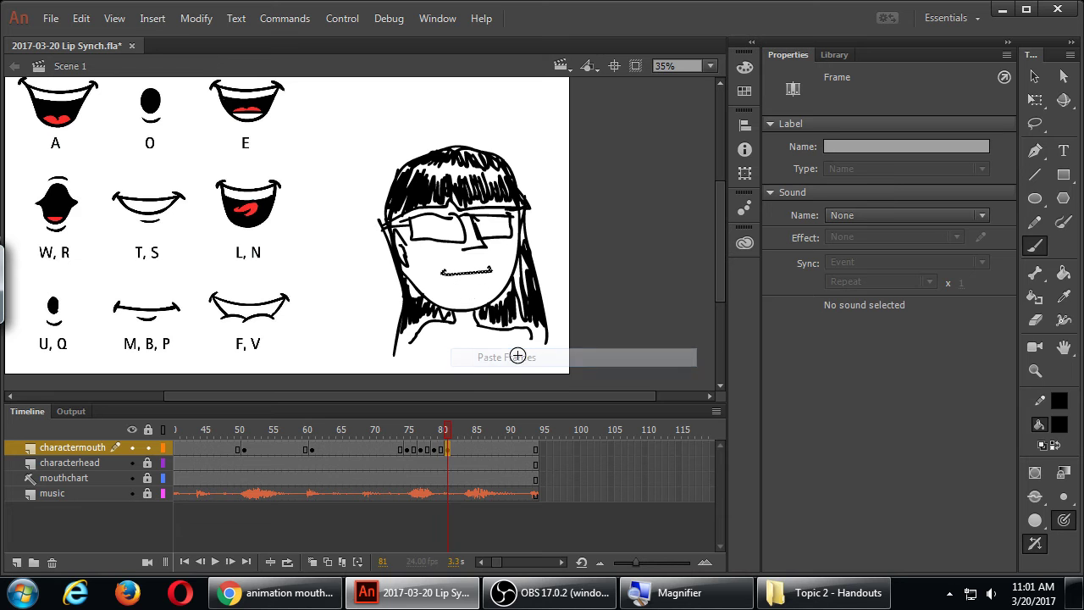
pyautogui.click(388, 431)
pyautogui.press('Return')
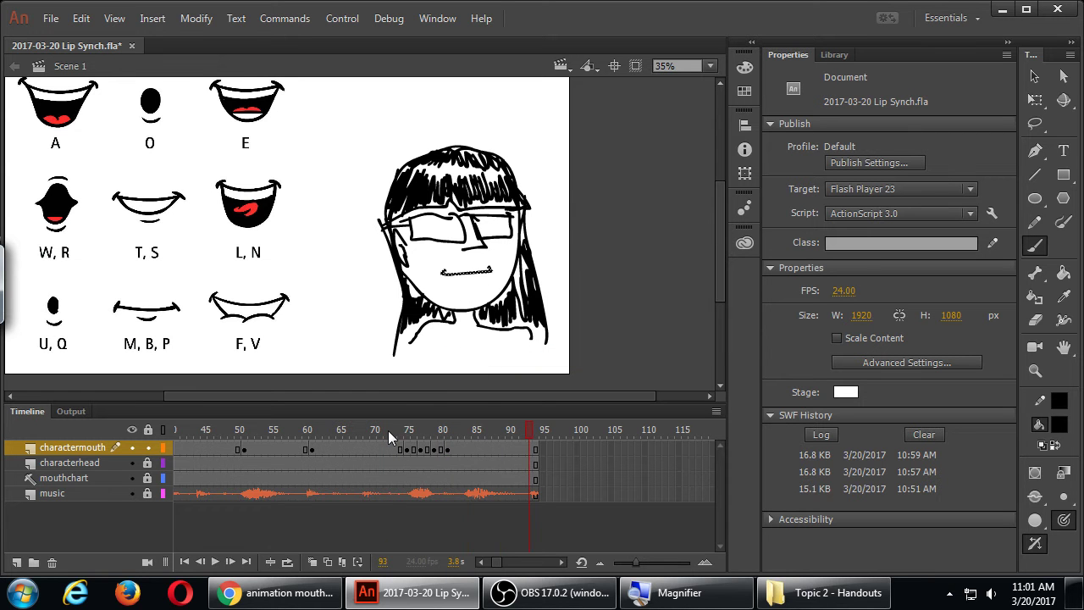
pyautogui.click(388, 430)
pyautogui.press('Return')
# Step: Save the file and insert a blank keyframe at frame 84 of the charactermouth layer
pyautogui.click(446, 449)
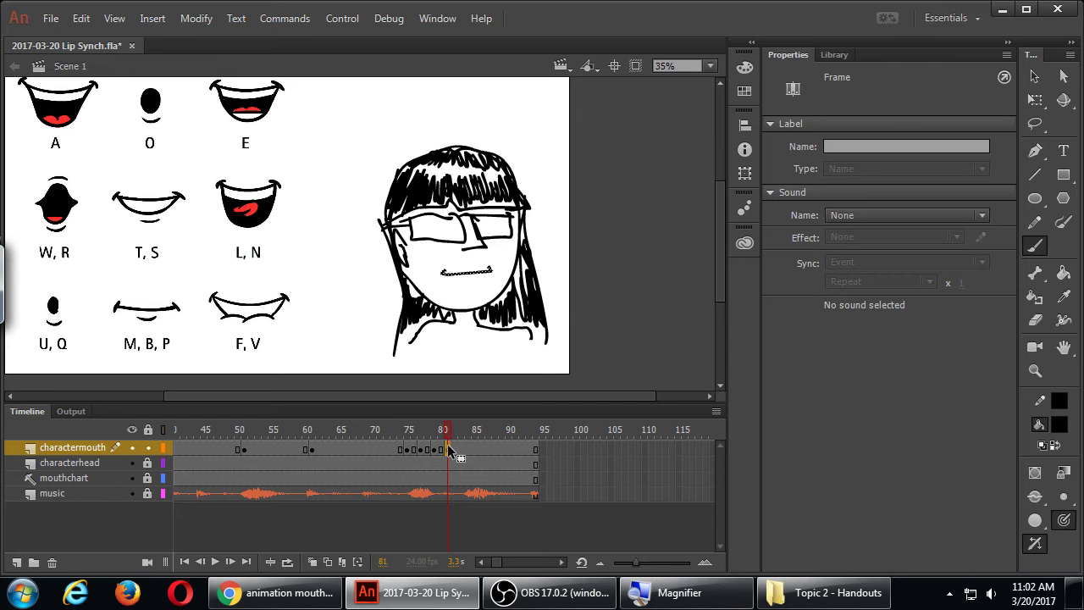
pyautogui.click(469, 448)
pyautogui.hotkey('ctrl', 's')
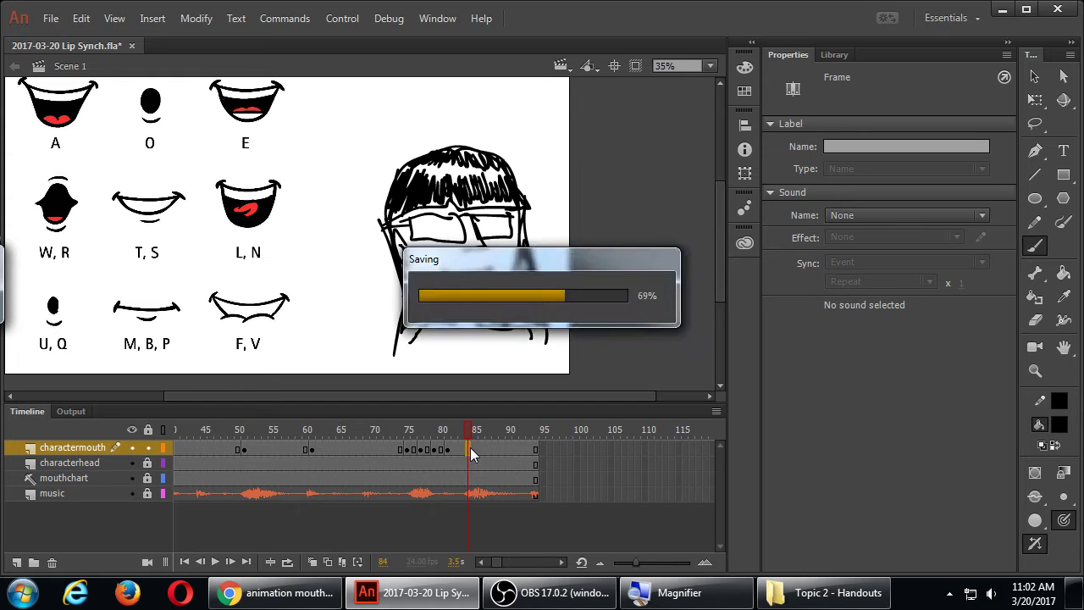
pyautogui.press('F7')
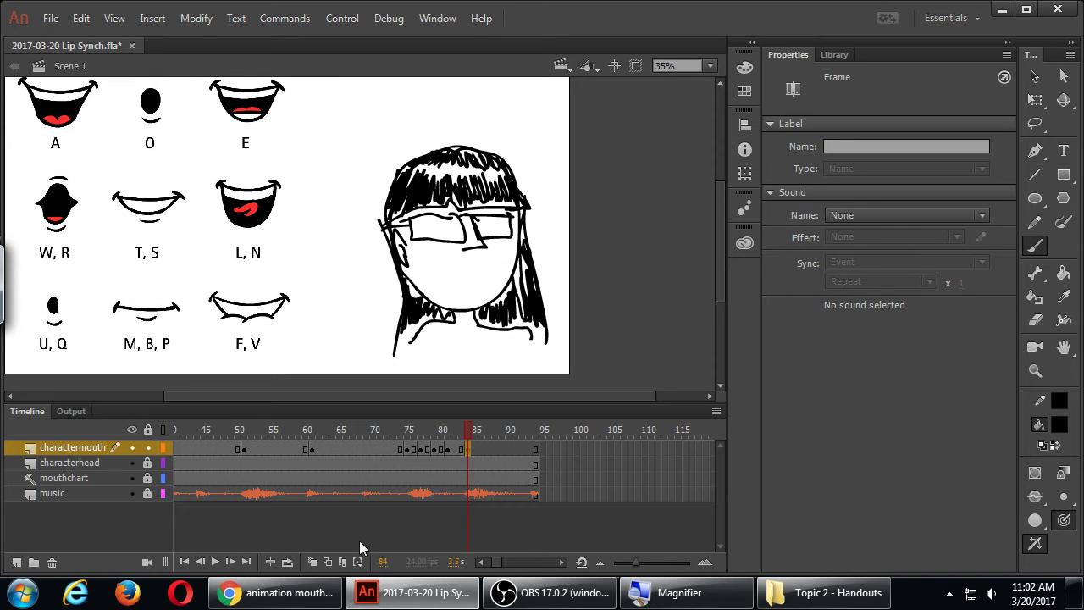
# Step: Turn on onion skinning, draw a small round mouth with a curved line beneath it at frame 84, and save
pyautogui.click(314, 561)
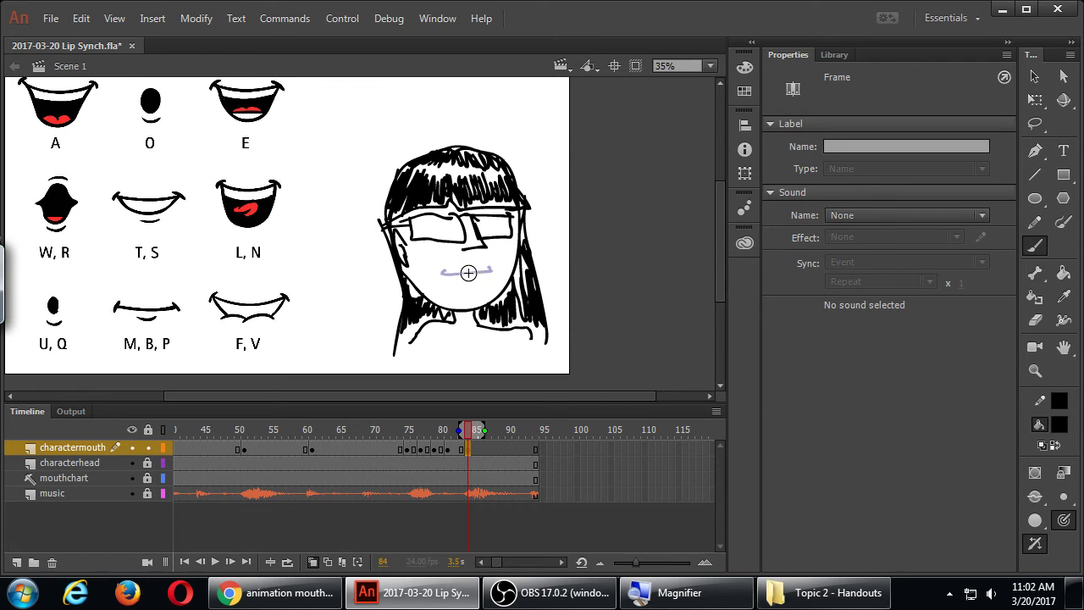
pyautogui.moveTo(468, 276)
pyautogui.mouseDown()
pyautogui.moveTo(479, 290)
pyautogui.moveTo(467, 288)
pyautogui.mouseUp()
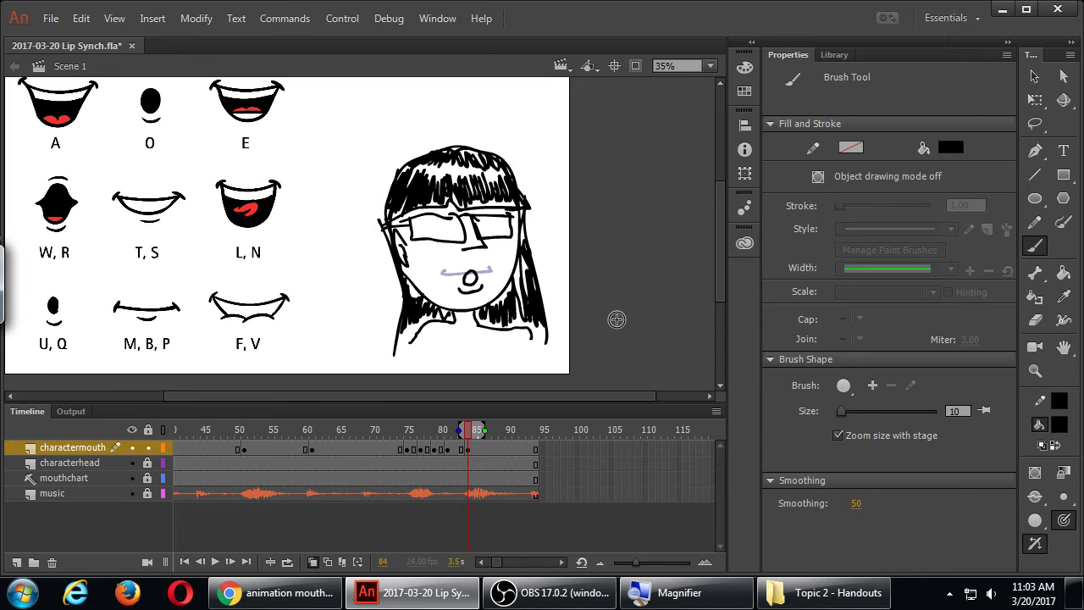
pyautogui.hotkey('ctrl', 's')
# Step: Play the animation from frame 72 to the end to check the round mouth against the music
pyautogui.click(386, 429)
pyautogui.press('Return')
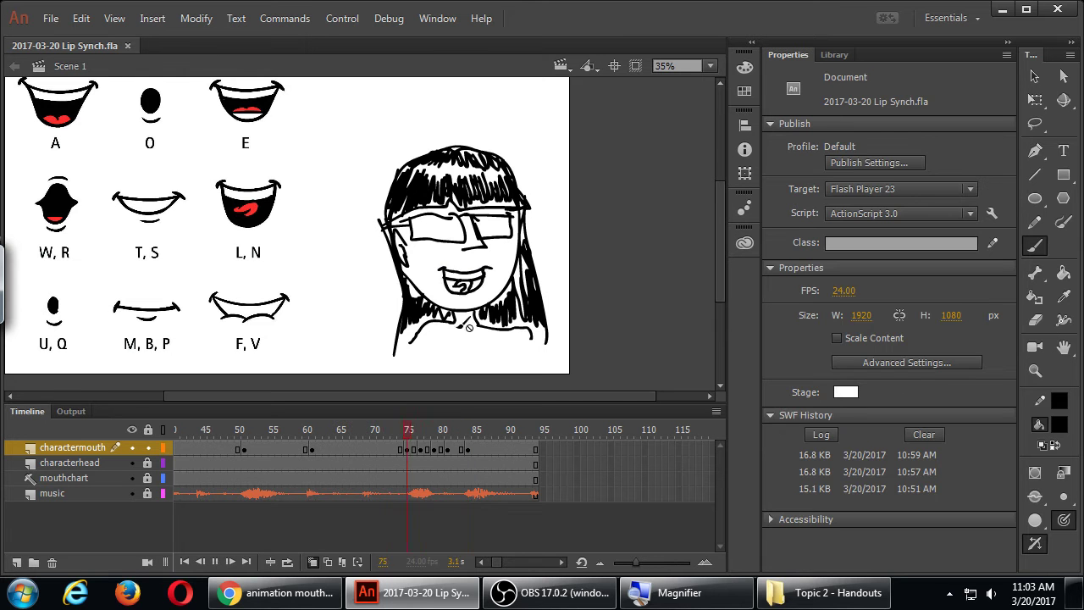
pyautogui.click(389, 430)
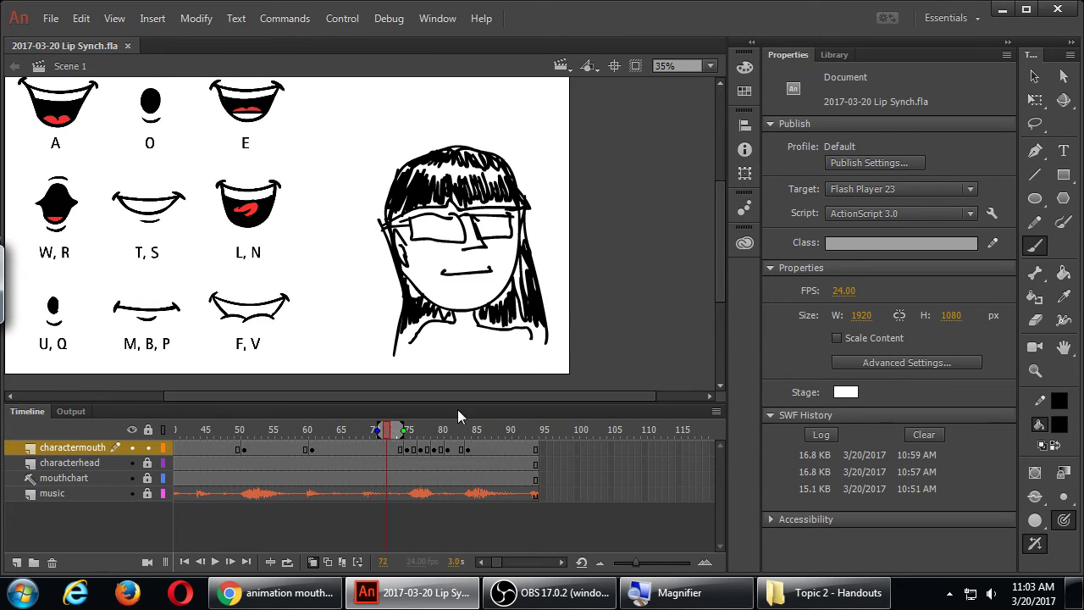
pyautogui.press('Return')
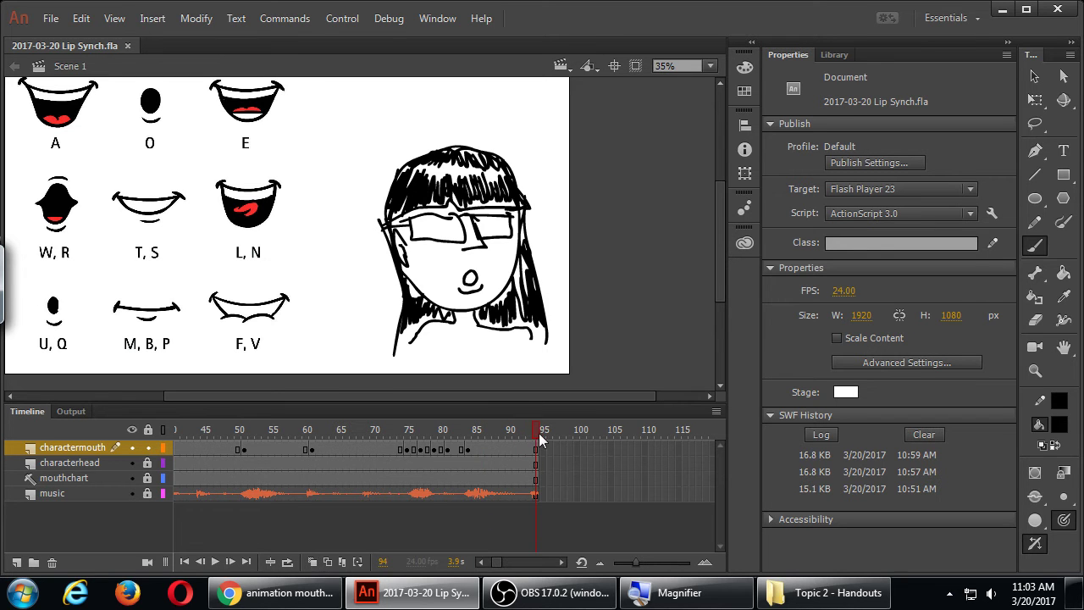
# Step: Paste the copied closed-mouth frame at frame 88 of the charactermouth layer
pyautogui.moveTo(539, 438); pyautogui.dragTo(495, 443)
pyautogui.click(495, 449)
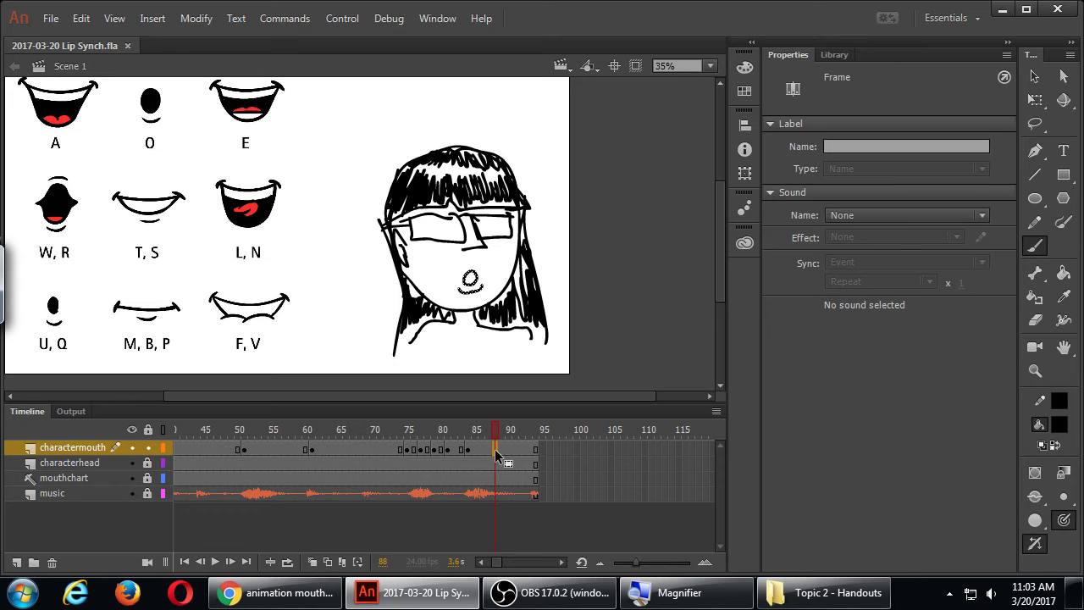
pyautogui.rightClick(496, 449)
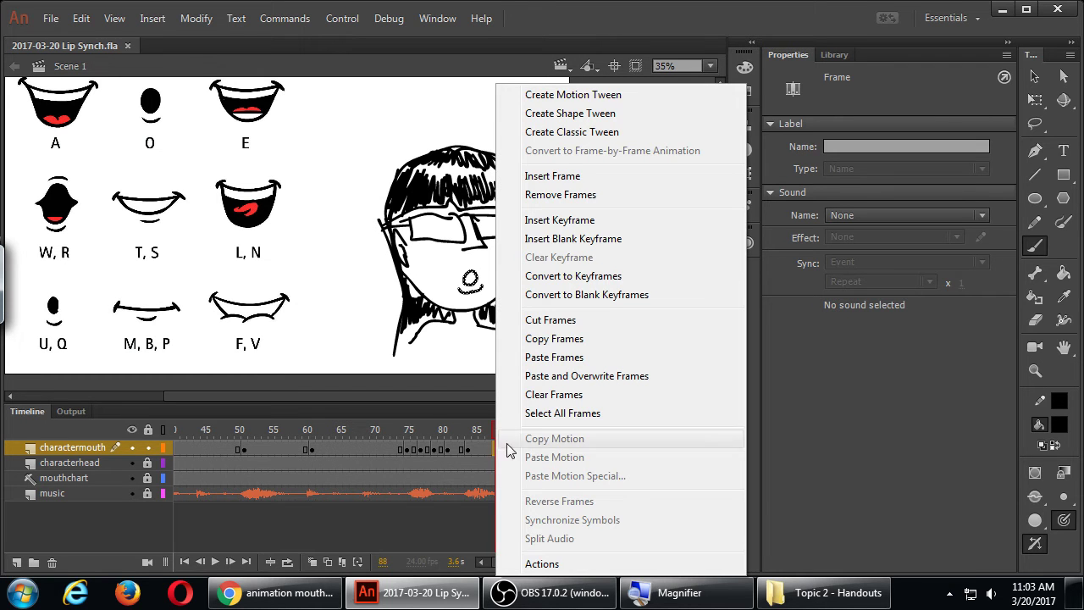
pyautogui.click(560, 363)
# Step: Replay the animation from frame 72 to check the timing of the closing mouth
pyautogui.click(385, 432)
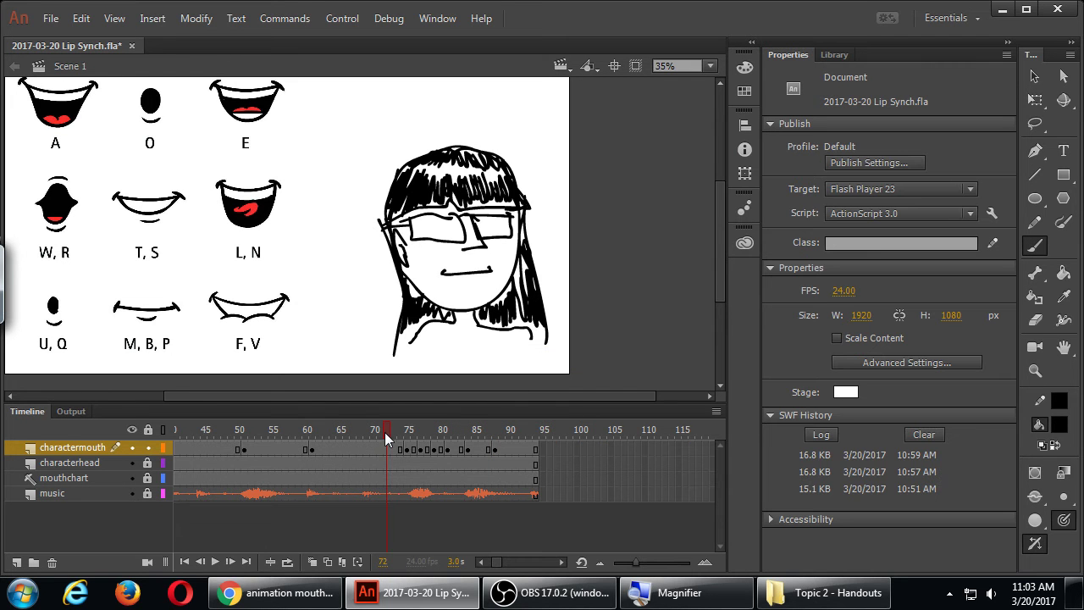
pyautogui.click(423, 432)
pyautogui.click(389, 432)
pyautogui.press('Return')
pyautogui.click(389, 432)
pyautogui.press('Return')
# Step: Save the file, test the complete movie and close the preview
pyautogui.hotkey('ctrl', 's')
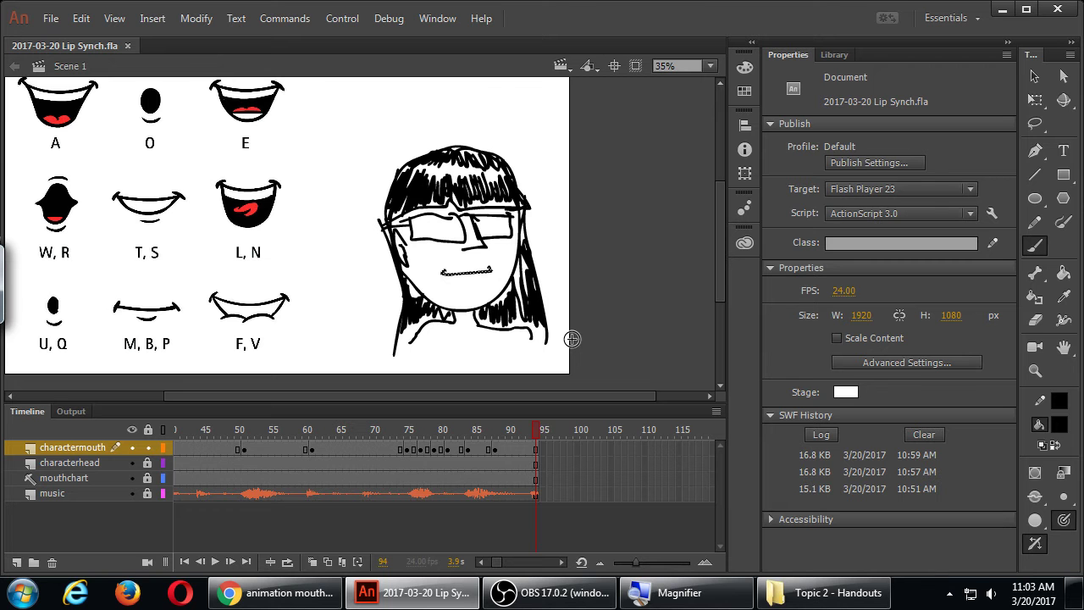
pyautogui.hotkey('ctrl', 'Return')
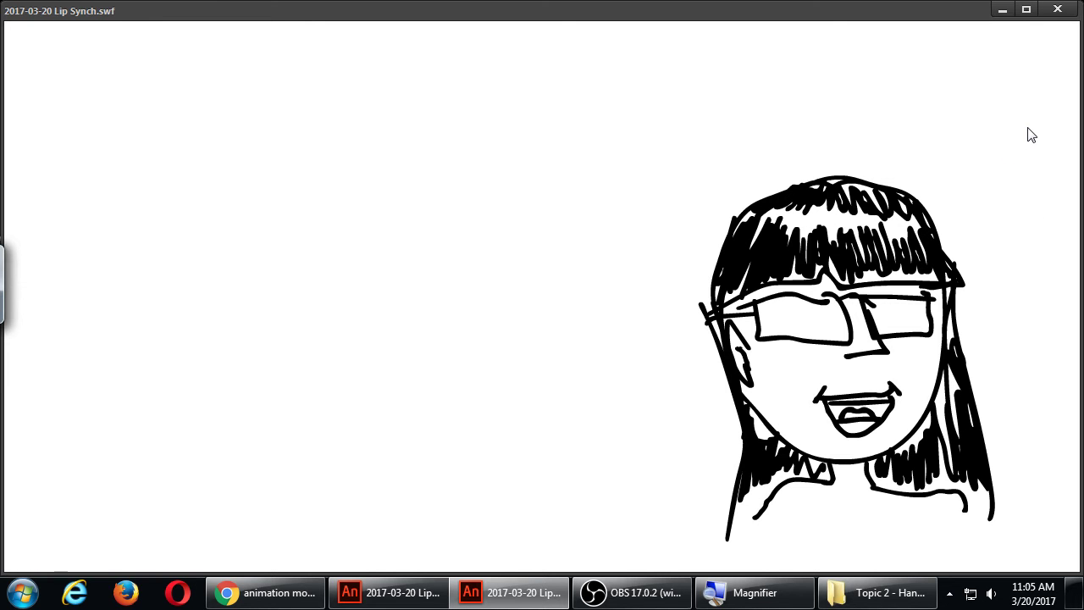
pyautogui.click(1058, 10)
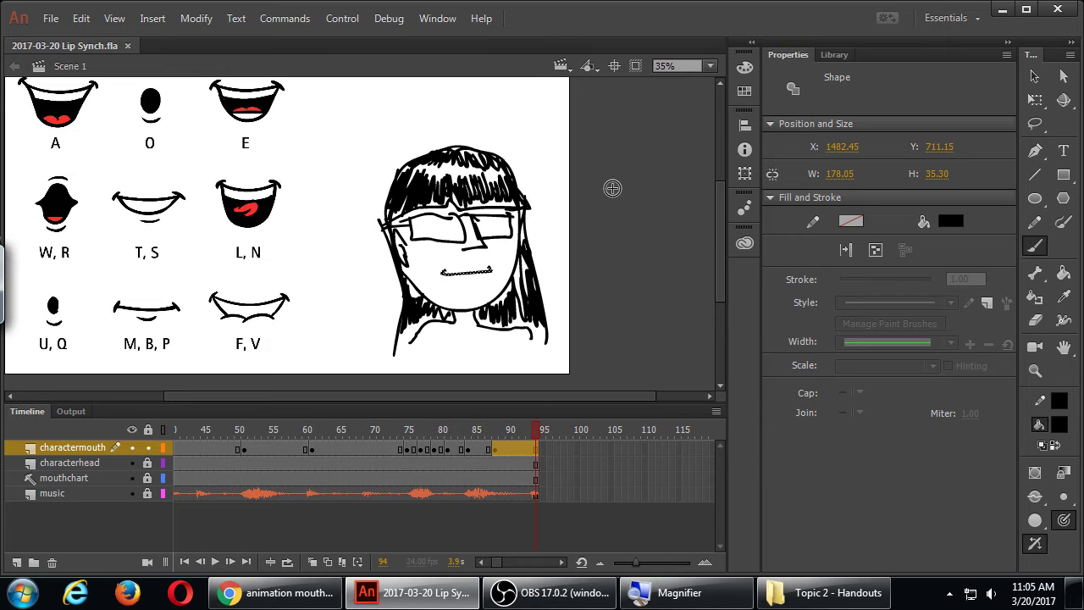
# Step: Extend the music layer to frame 140 and play the added section of the clip
pyautogui.scroll(-3, 599, 226)
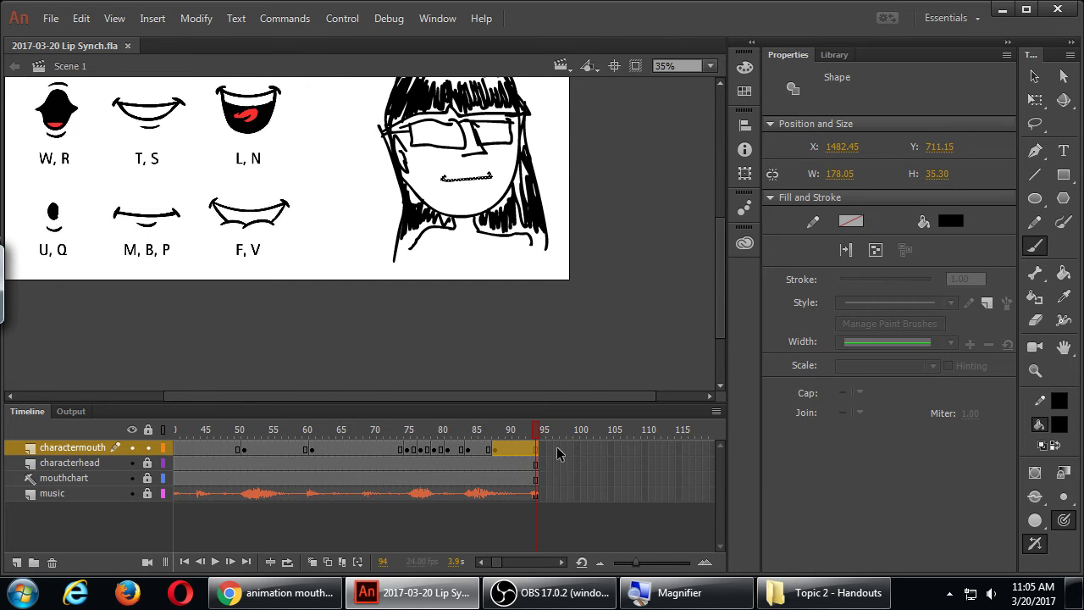
pyautogui.click(562, 562)
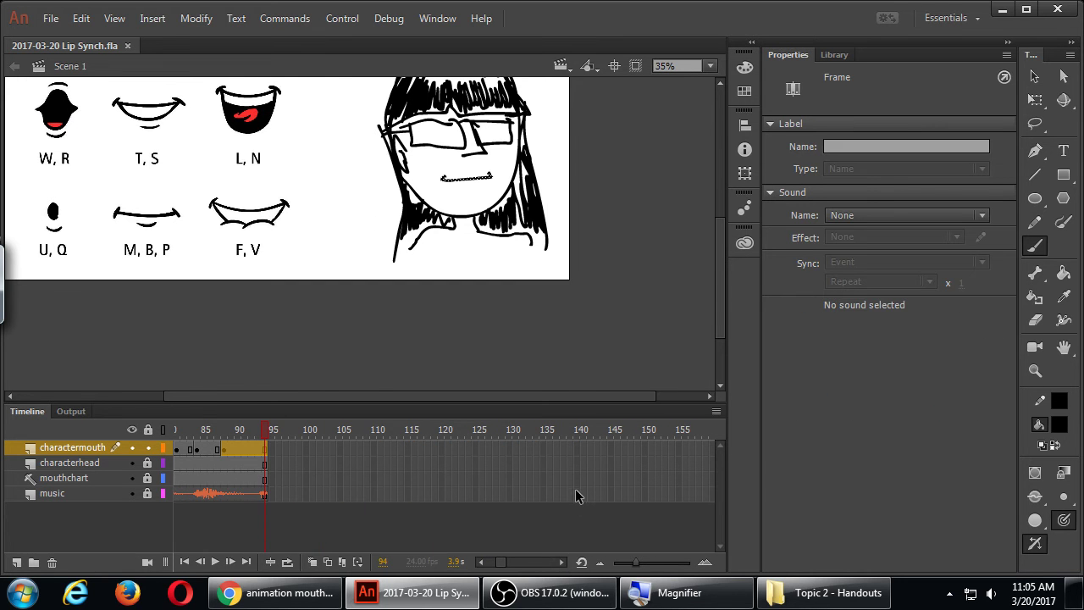
pyautogui.click(575, 492)
pyautogui.press('F5')
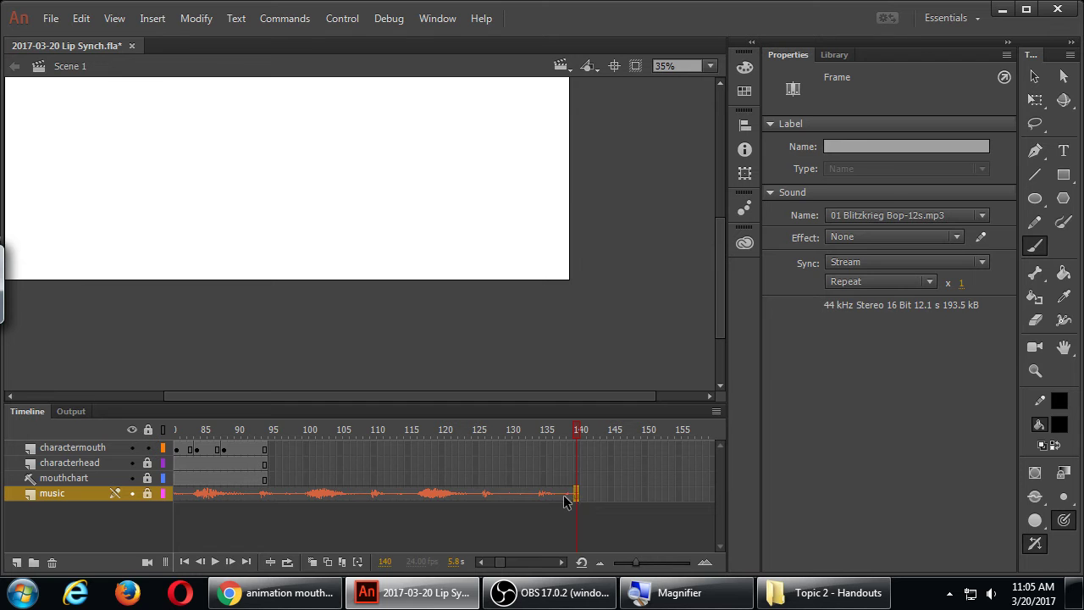
pyautogui.click(252, 432)
pyautogui.press('Return')
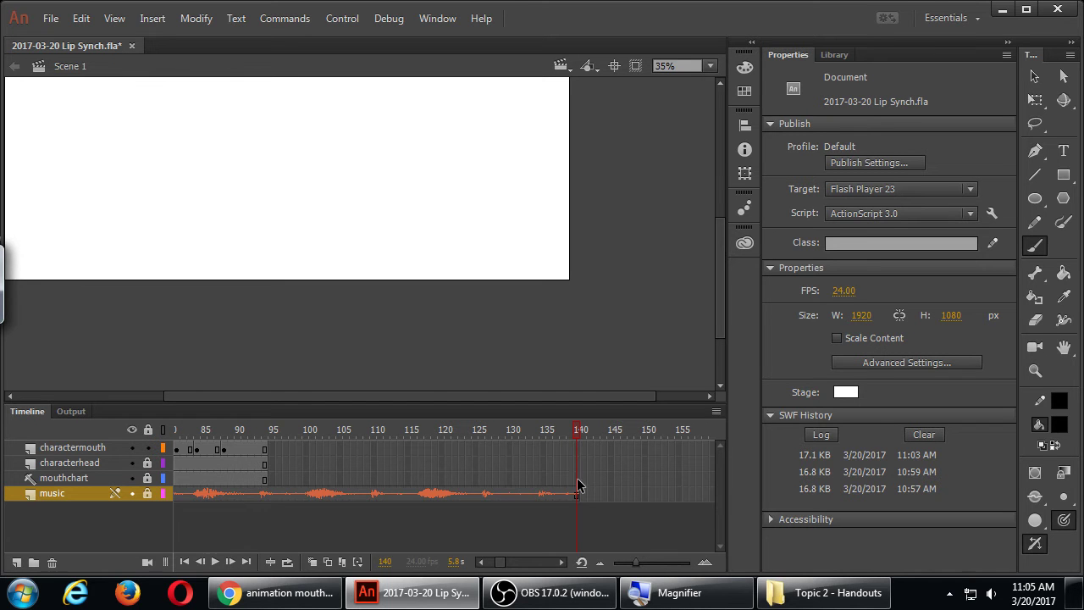
# Step: Extend the charactermouth, characterhead and mouthchart layers to frame 140 and save the file
pyautogui.moveTo(579, 480); pyautogui.dragTo(577, 450)
pyautogui.press('F5')
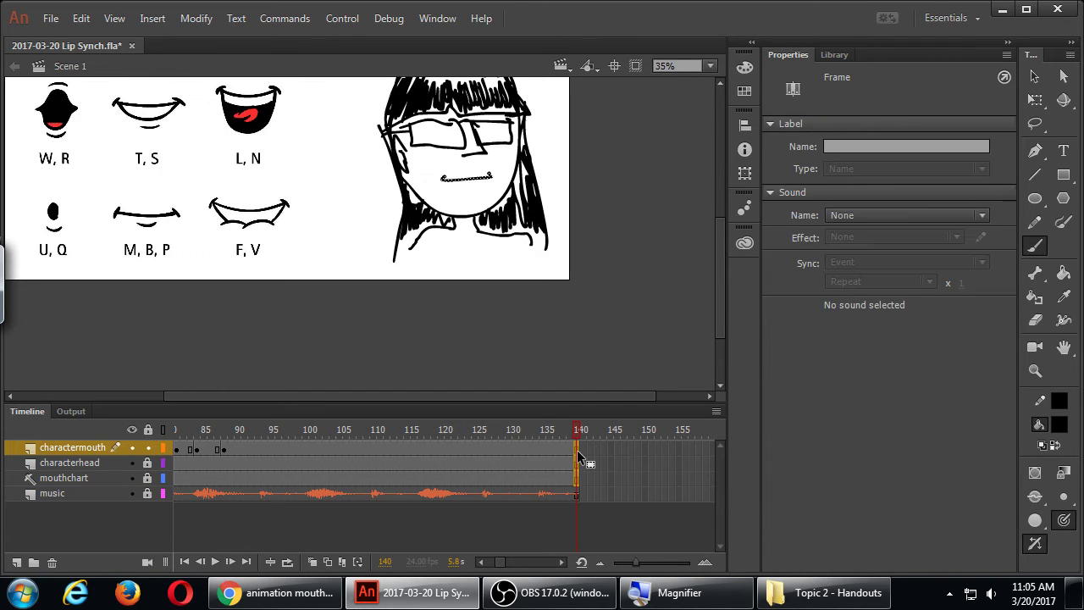
pyautogui.hotkey('ctrl', 's')
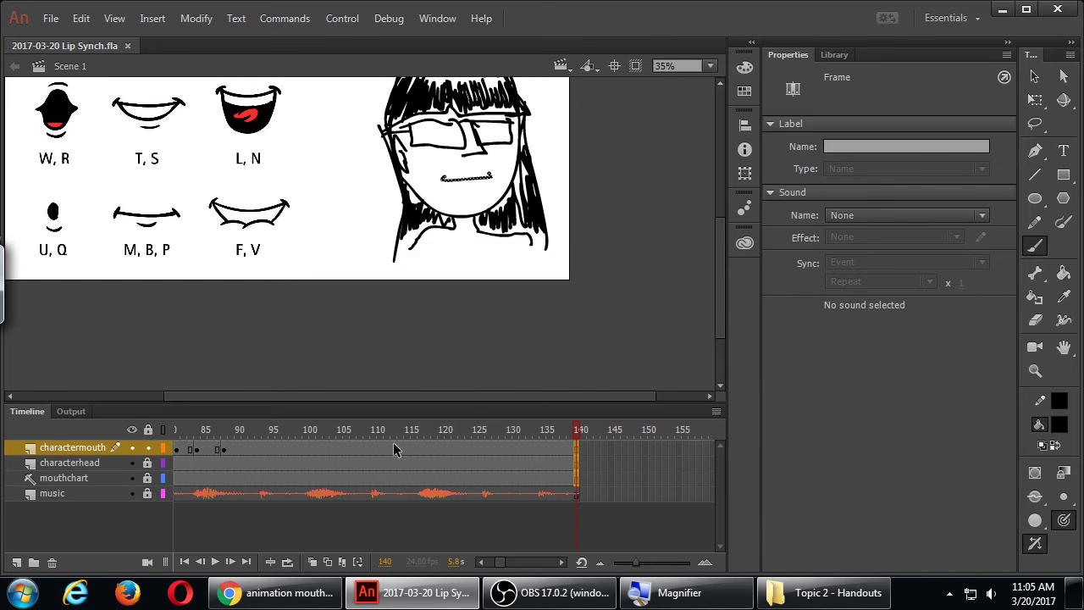
# Step: Replay the animation from around frame 85 to frame 140 to listen for the next sung words
pyautogui.click(204, 431)
pyautogui.press('Return')
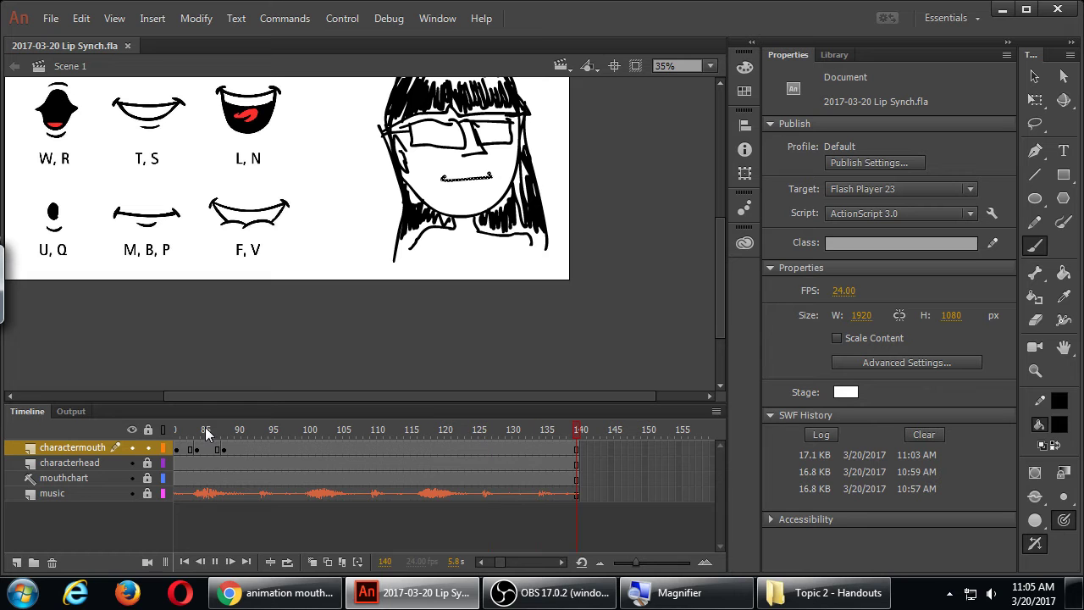
pyautogui.click(183, 430)
pyautogui.moveTo(502, 562); pyautogui.dragTo(495, 561)
pyautogui.click(339, 431)
pyautogui.press('Return')
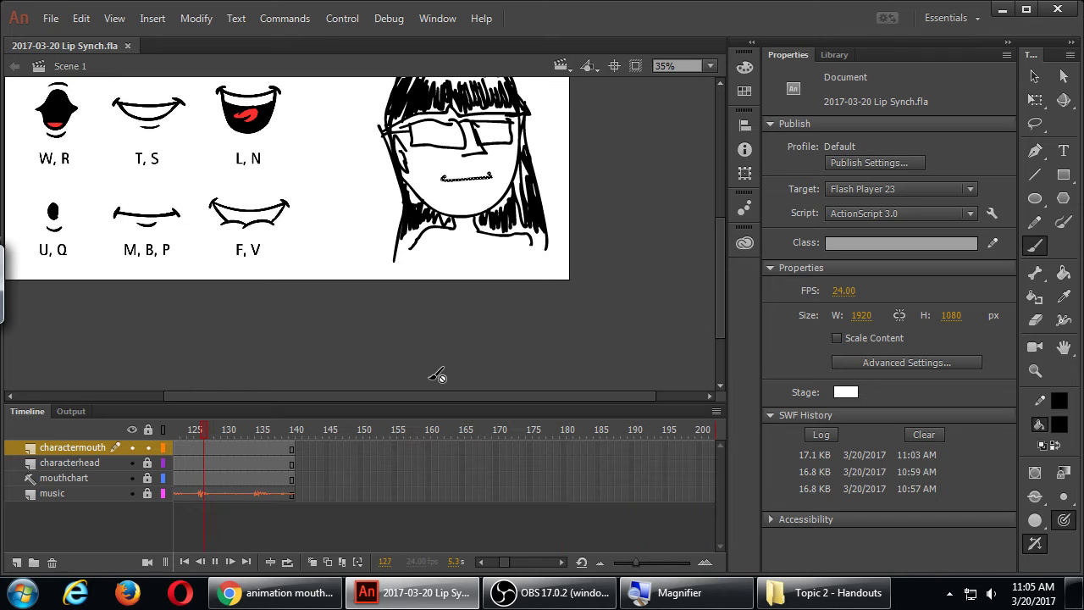
pyautogui.click(482, 563)
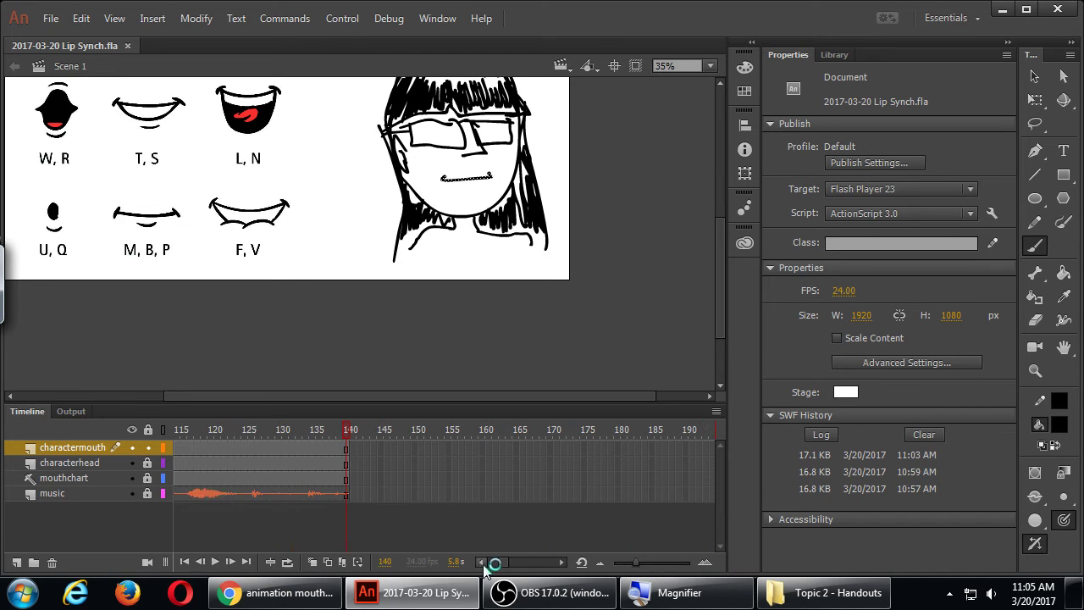
pyautogui.click(482, 564)
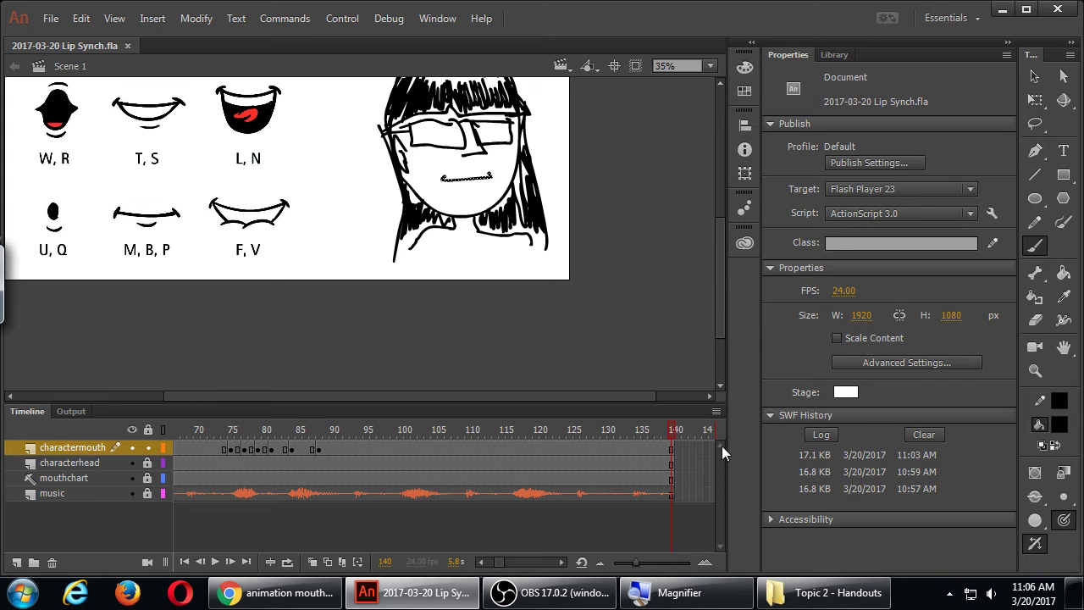
# Step: Insert a blank keyframe at frame 100 of the charactermouth layer, where the next sound burst starts
pyautogui.moveTo(719, 291); pyautogui.dragTo(719, 246)
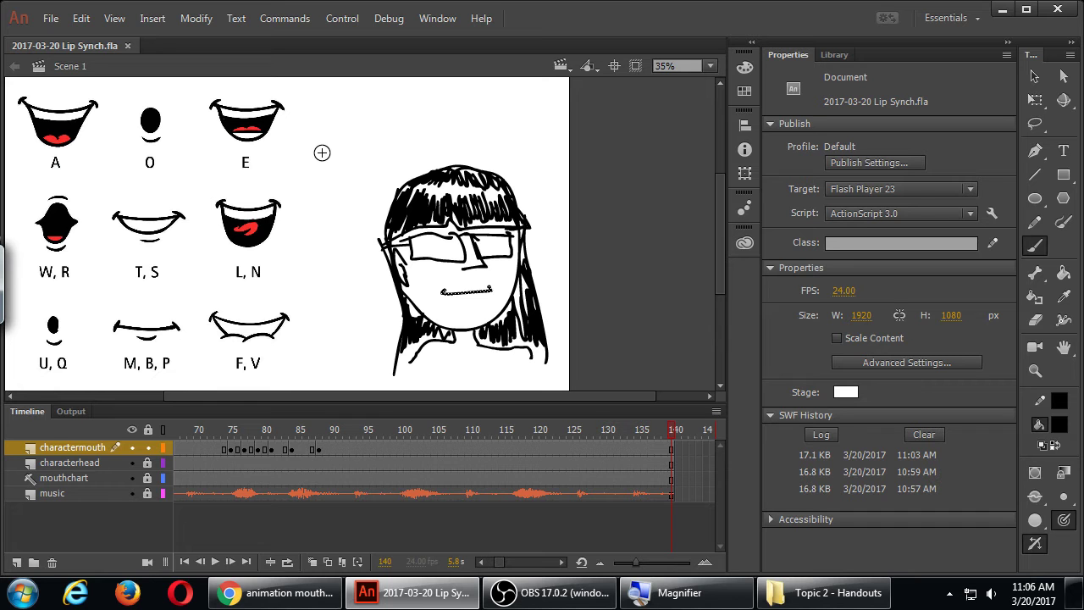
pyautogui.click(311, 432)
pyautogui.moveTo(311, 432); pyautogui.dragTo(404, 435)
pyautogui.press('F7')
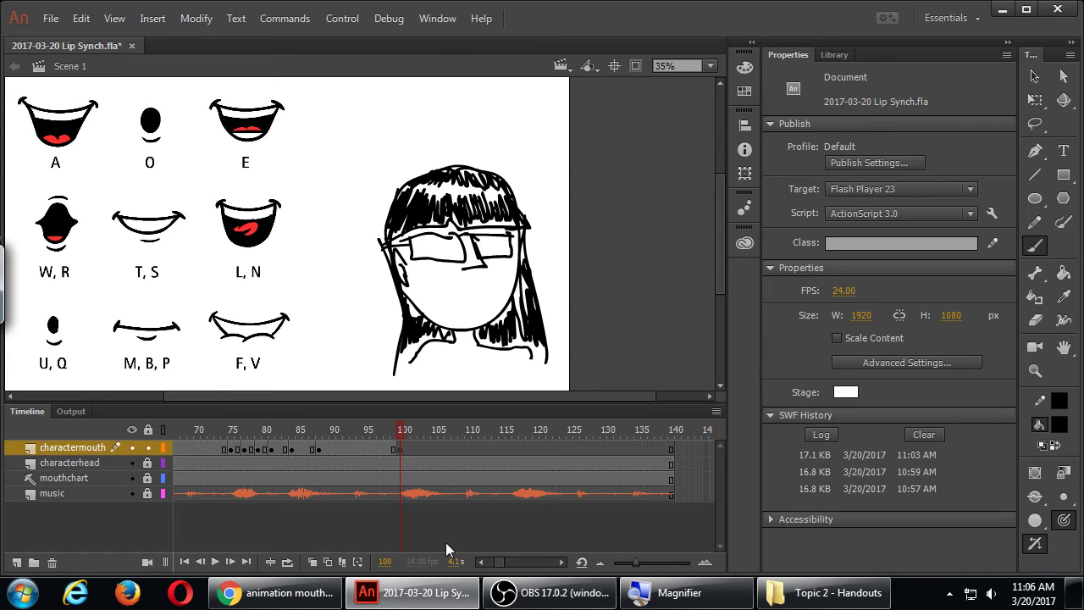
# Step: Turn on onion skinning and brush a closed mouth just below the previous one at frame 100
pyautogui.click(312, 562)
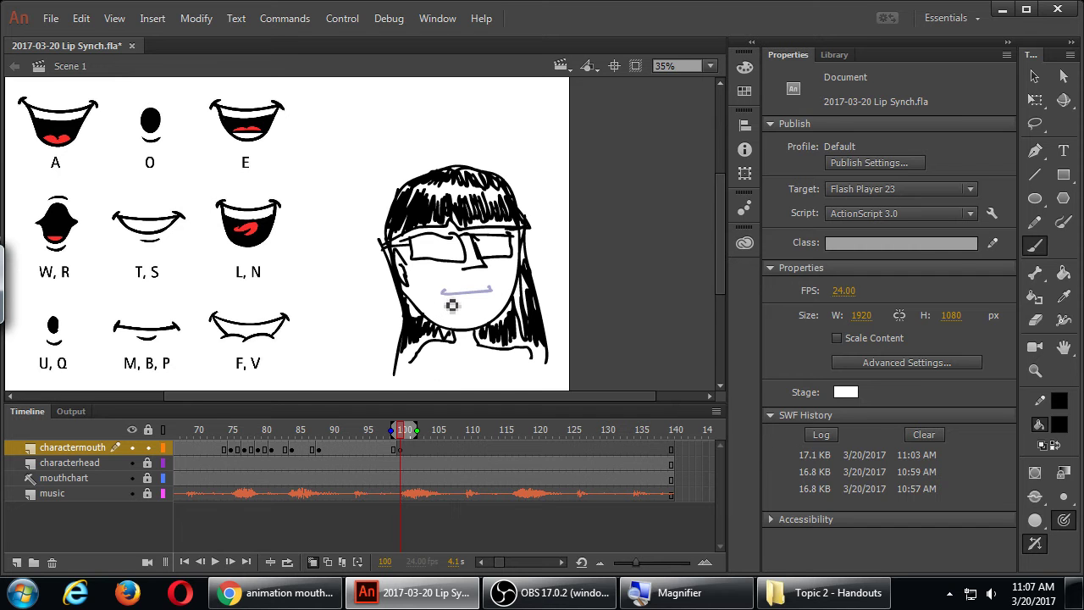
pyautogui.press('ctrl')
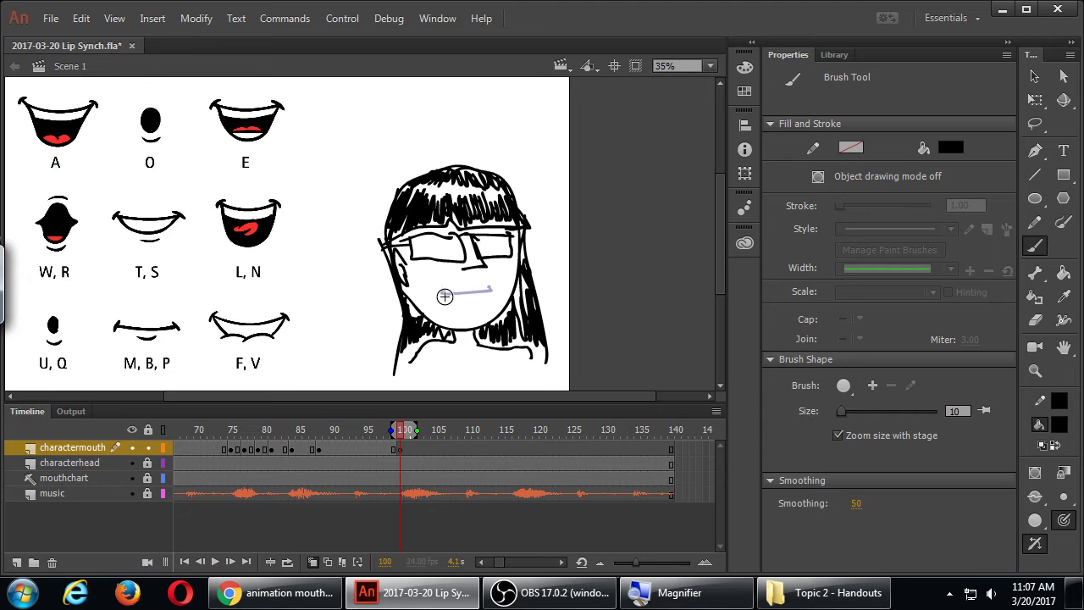
pyautogui.moveTo(445, 296); pyautogui.dragTo(496, 303)
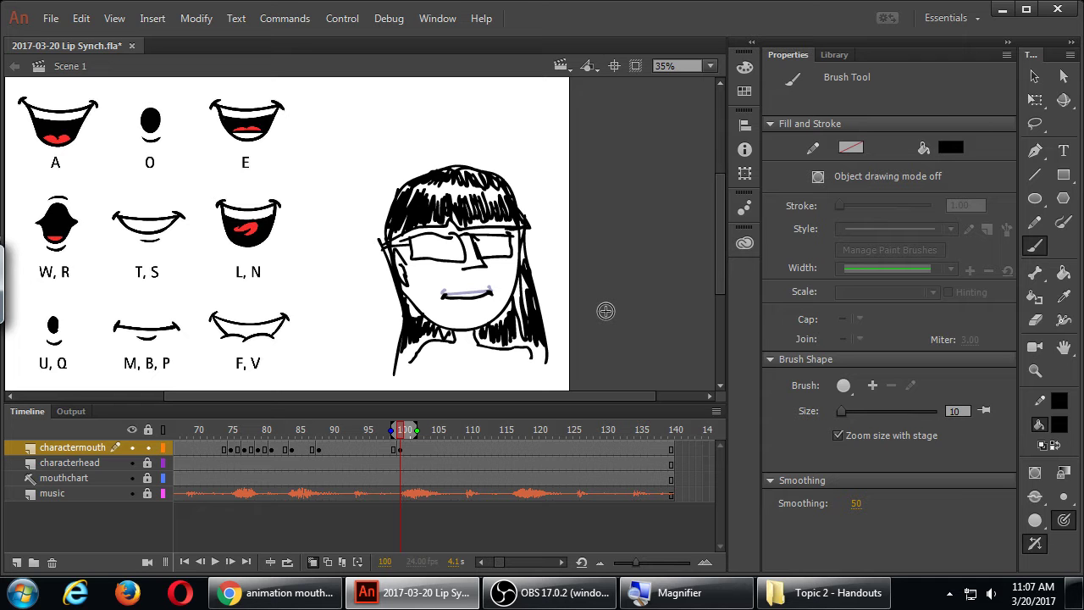
# Step: Make frame 102 of the charactermouth layer a blank keyframe and compare it with frame 100
pyautogui.click(413, 455)
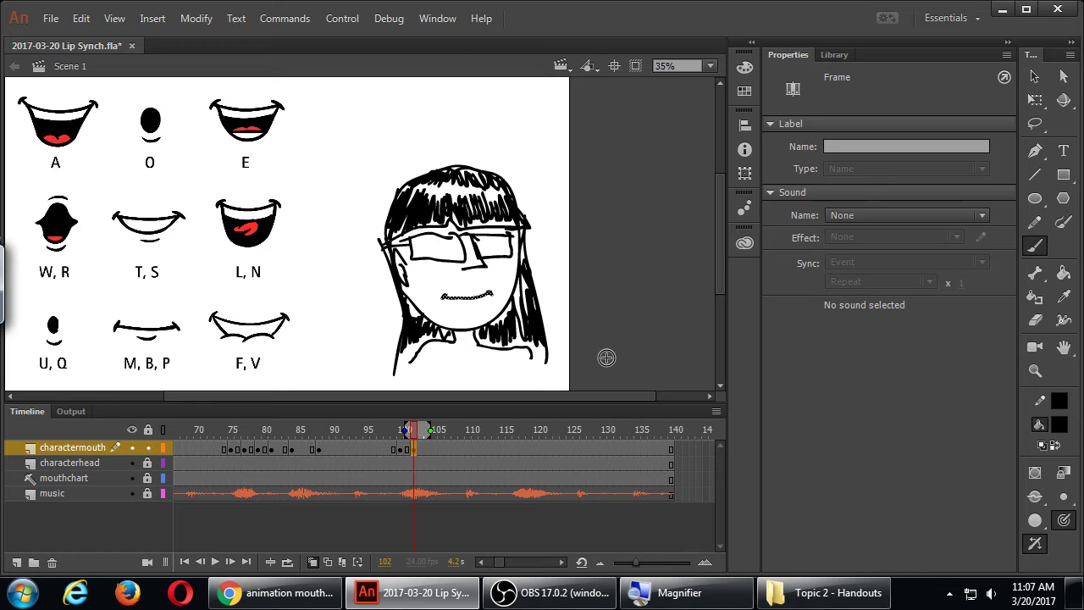
pyautogui.click(402, 449)
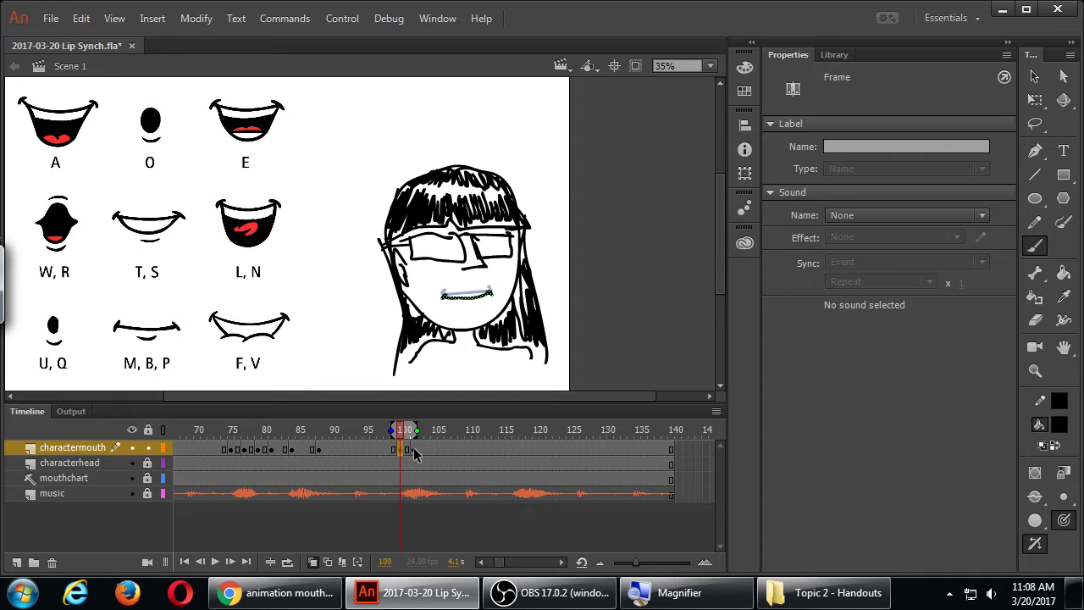
pyautogui.click(414, 450)
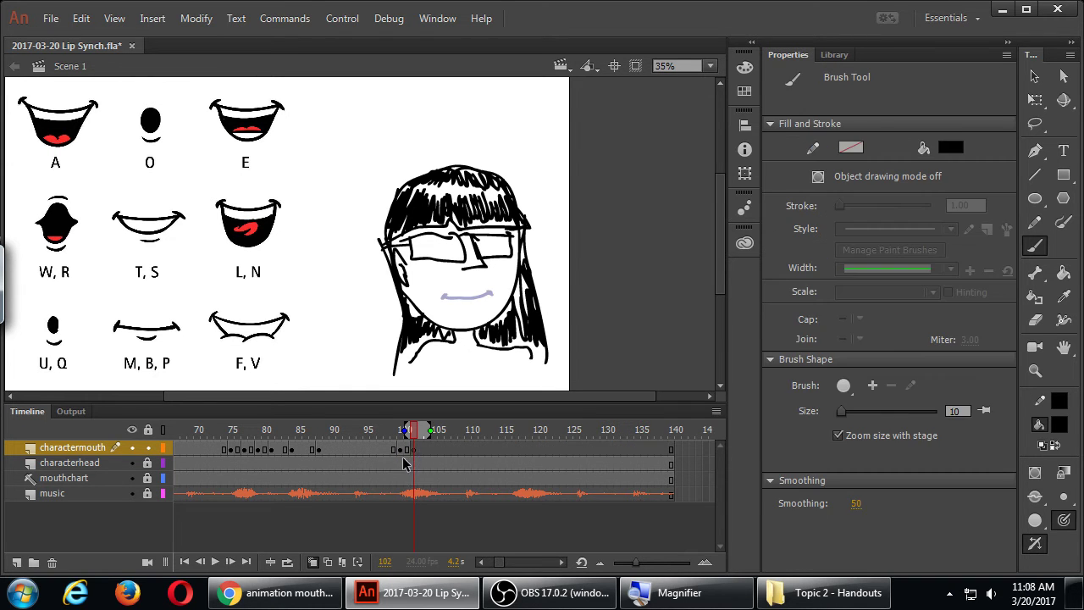
pyautogui.click(402, 450)
pyautogui.click(413, 449)
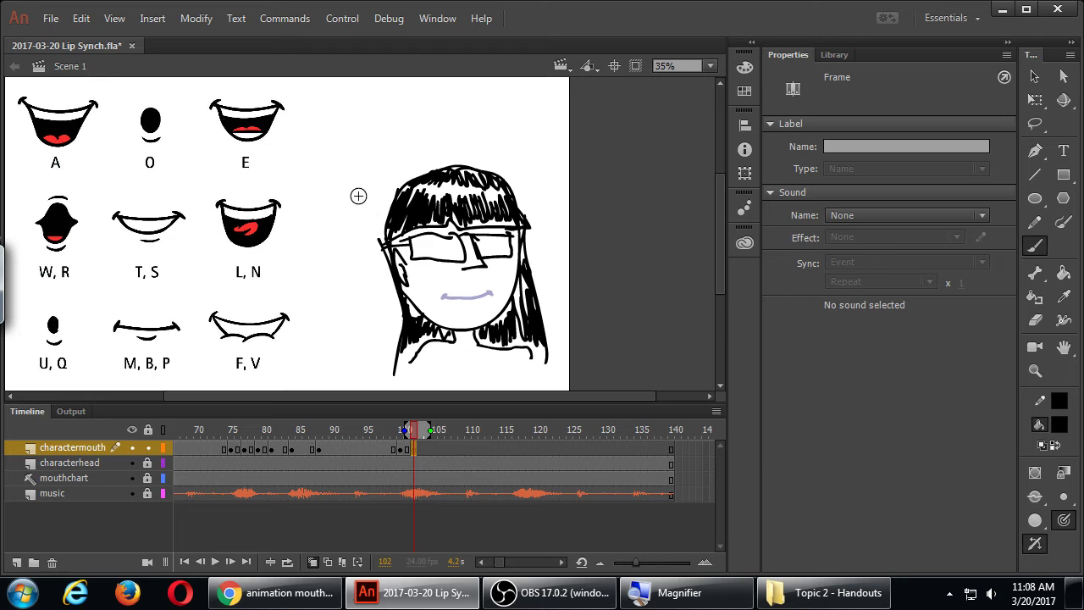
# Step: Brush an open mouth with upper teeth and a tongue at frame 102 over the onion-skinned closed mouth, and save the file
pyautogui.click(444, 296)
pyautogui.moveTo(455, 302); pyautogui.dragTo(501, 296)
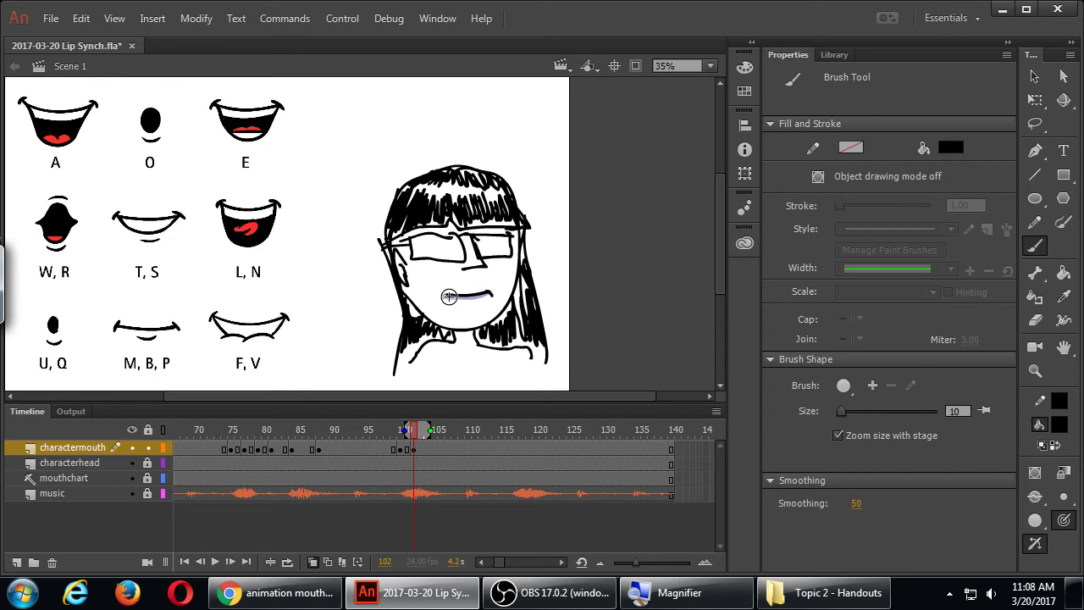
pyautogui.moveTo(449, 302)
pyautogui.mouseDown()
pyautogui.moveTo(485, 324)
pyautogui.moveTo(496, 294)
pyautogui.mouseUp()
pyautogui.moveTo(452, 297); pyautogui.dragTo(498, 296)
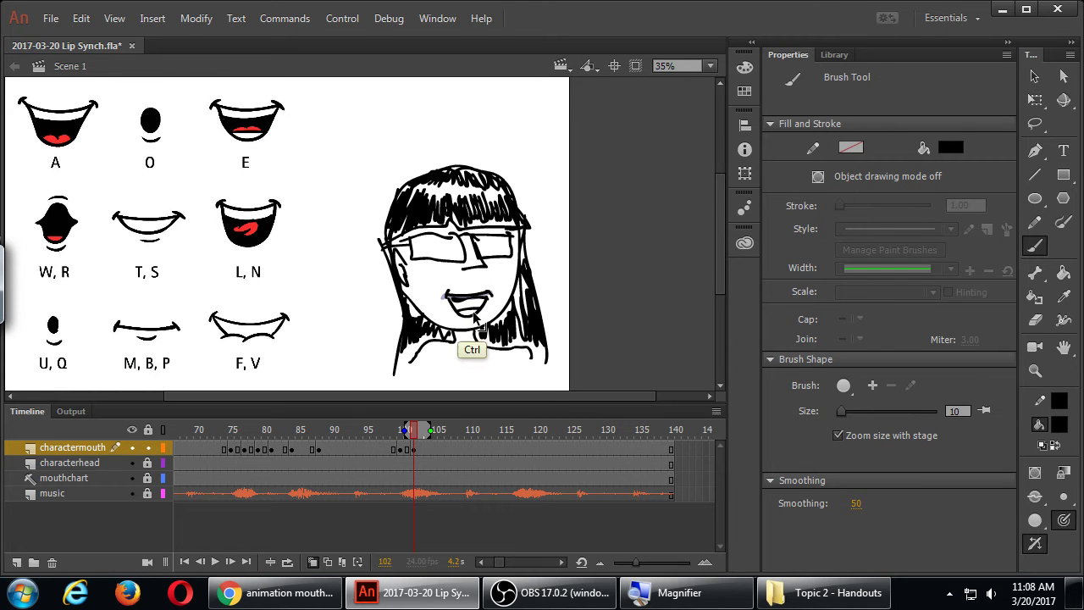
pyautogui.moveTo(493, 297); pyautogui.dragTo(456, 299)
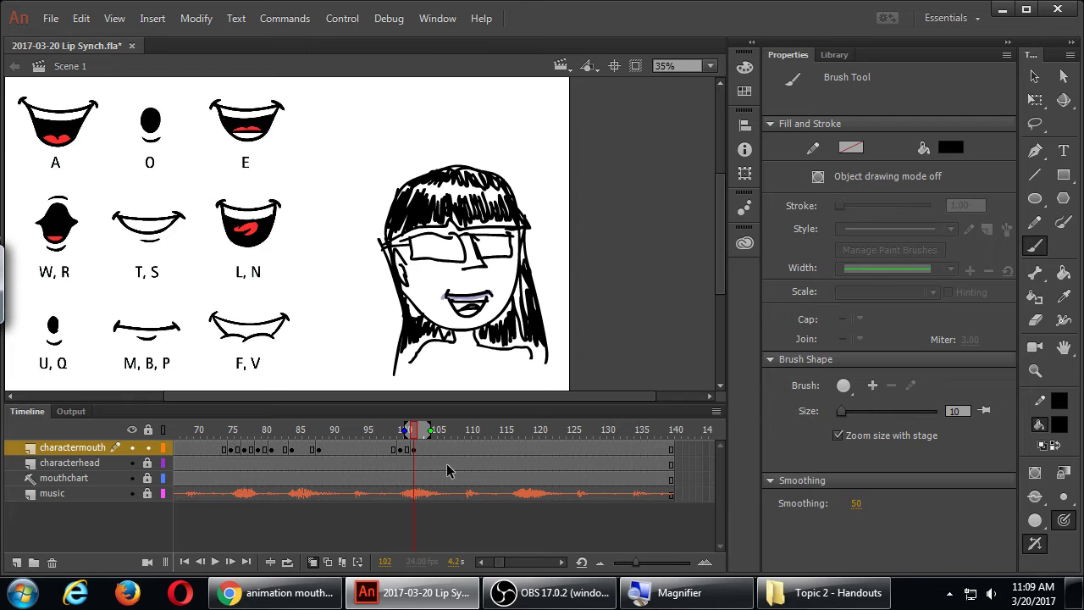
pyautogui.hotkey('ctrl', 's')
# Step: Select frame 104 of the charactermouth layer
pyautogui.click(422, 451)
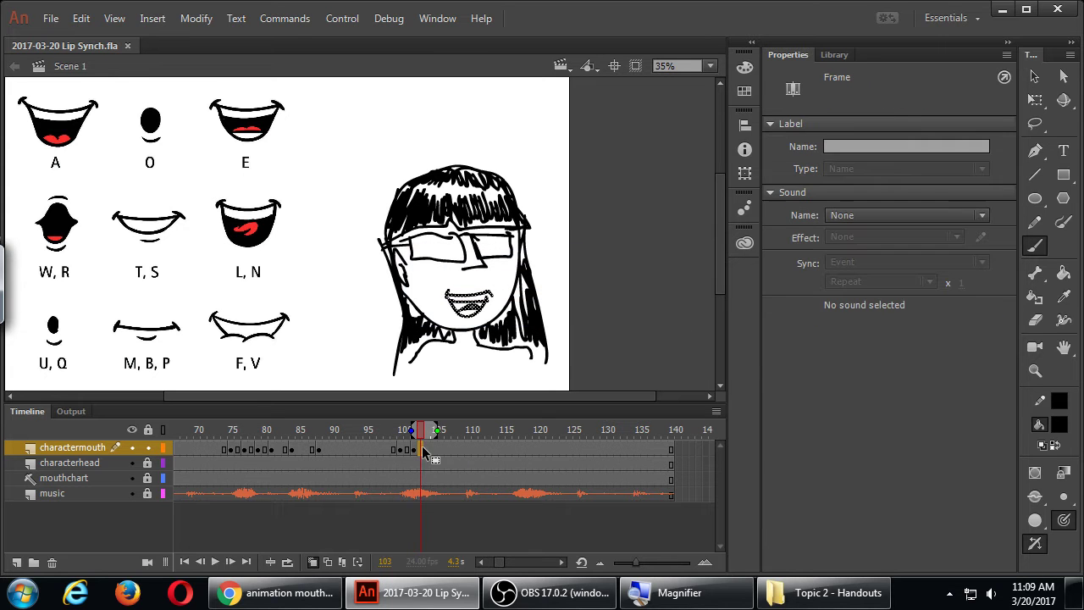
pyautogui.click(425, 451)
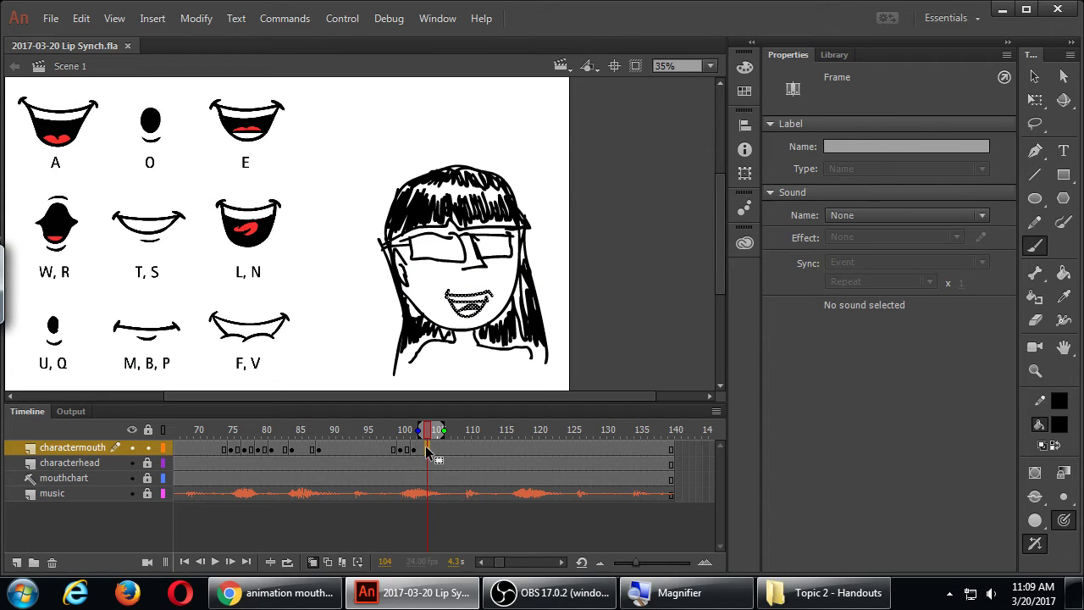
# Step: Replace the charactermouth drawing at frame 104 with a brush-drawn open mouth showing a tongue, about 173 by 117 px
pyautogui.press('Delete')
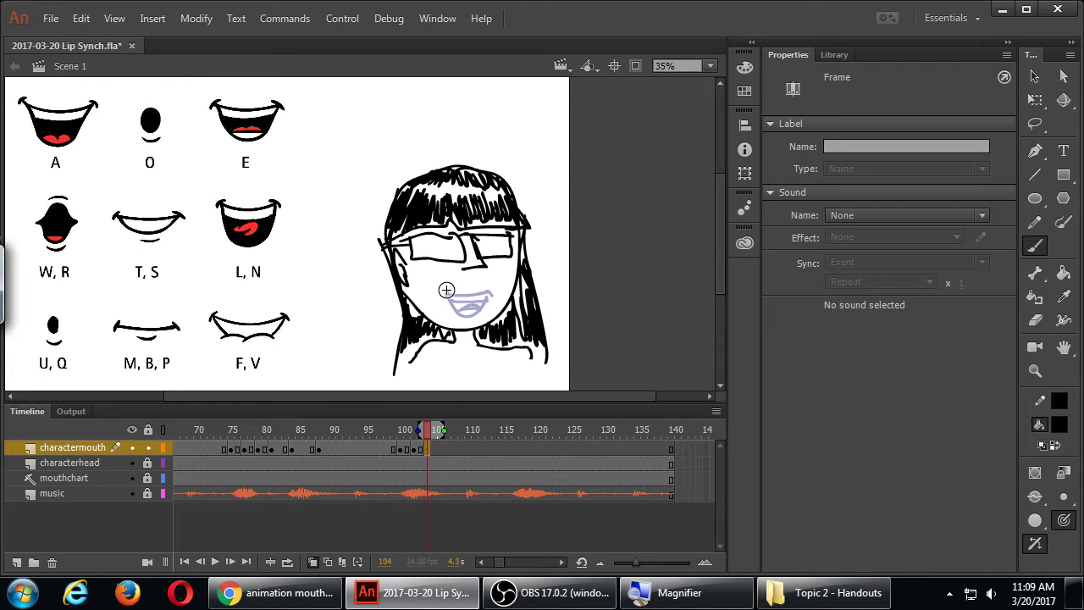
pyautogui.moveTo(442, 293)
pyautogui.mouseDown()
pyautogui.moveTo(498, 294)
pyautogui.moveTo(461, 315)
pyautogui.moveTo(478, 320)
pyautogui.moveTo(489, 298)
pyautogui.moveTo(487, 315)
pyautogui.moveTo(466, 313)
pyautogui.moveTo(498, 306)
pyautogui.moveTo(461, 306)
pyautogui.moveTo(466, 321)
pyautogui.moveTo(481, 312)
pyautogui.mouseUp()
pyautogui.hotkey('ctrl', 'z')
pyautogui.hotkey('ctrl', 'z')
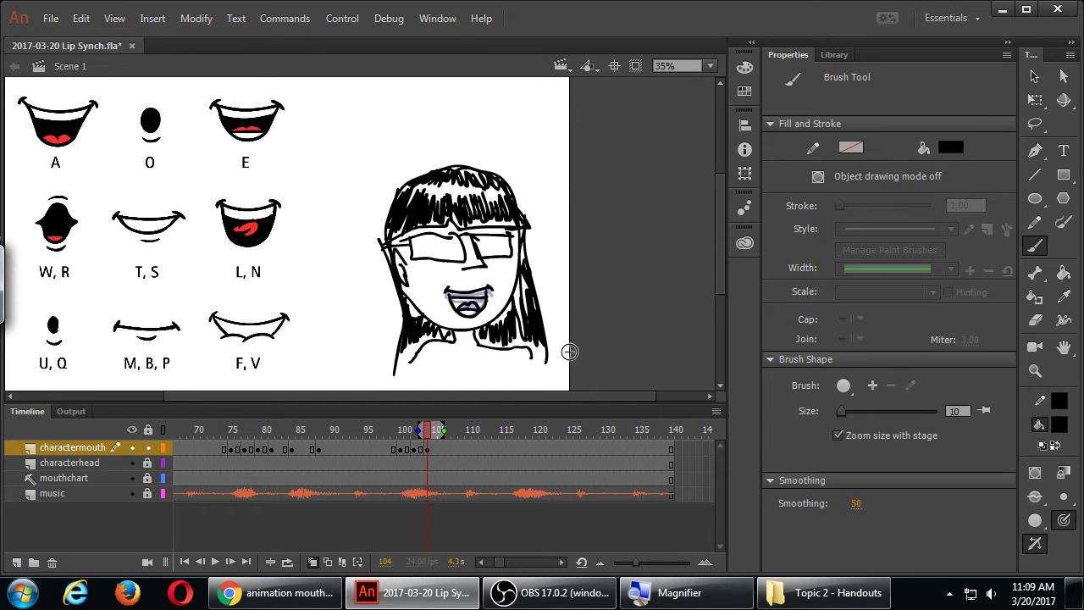
# Step: Turn off onion skinning and play the animation from frame 98
pyautogui.click(386, 429)
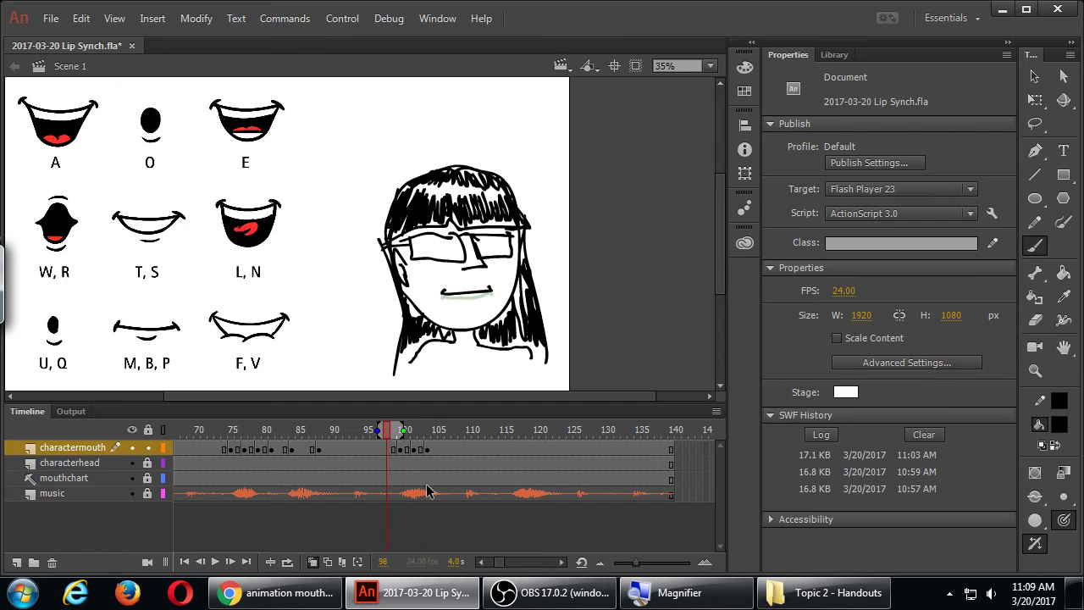
pyautogui.click(314, 562)
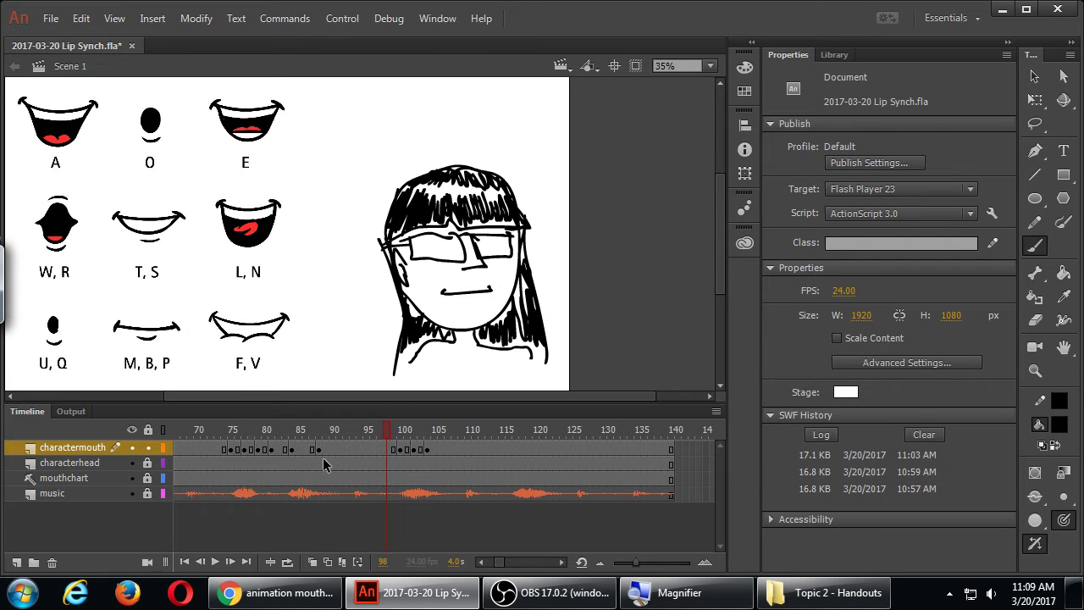
pyautogui.press('Return')
pyautogui.press('Return')
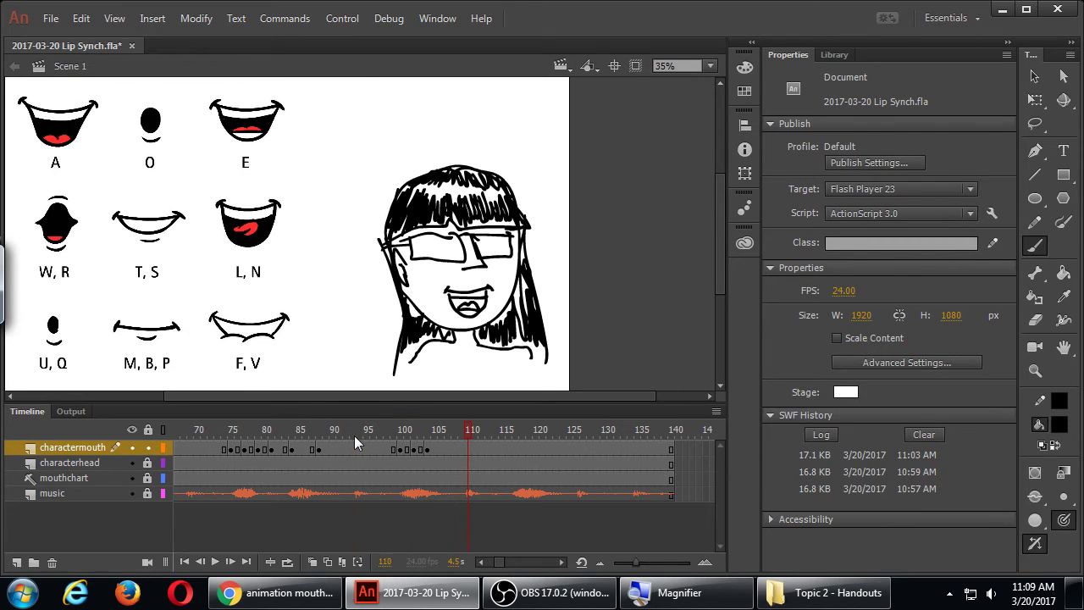
# Step: Replay the lip sync from earlier points in the timeline, starting as far back as about frame 73, and save the document
pyautogui.click(356, 442)
pyautogui.press('Return')
pyautogui.press('Return')
pyautogui.click(217, 432)
pyautogui.press('Return')
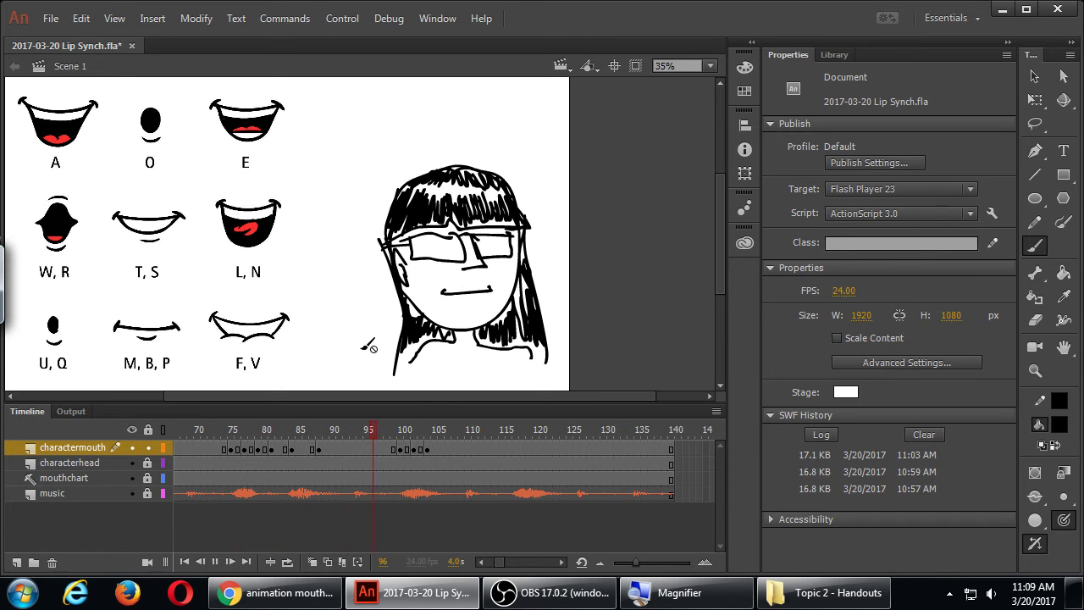
pyautogui.press('Return')
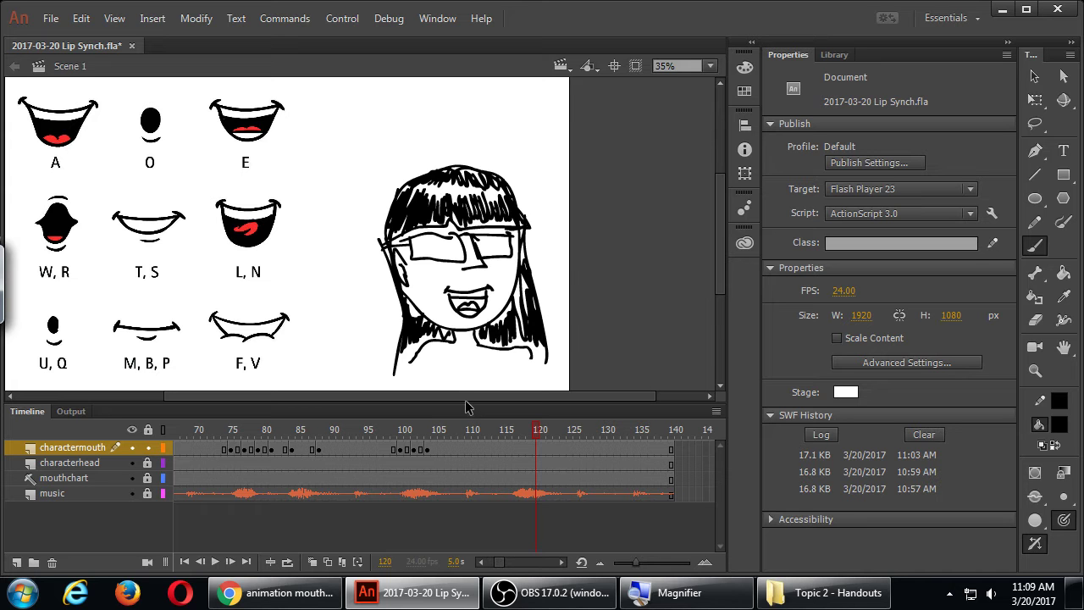
pyautogui.hotkey('ctrl', 's')
# Step: Paste the copied closed-mouth frame into the charactermouth layer at frame 106
pyautogui.click(441, 451)
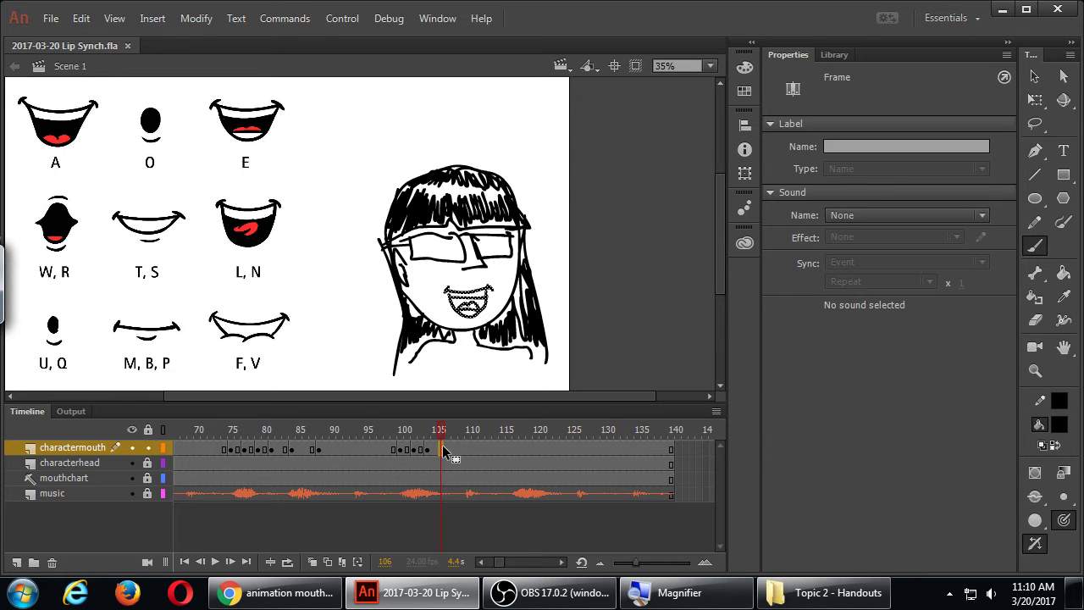
pyautogui.rightClick(442, 448)
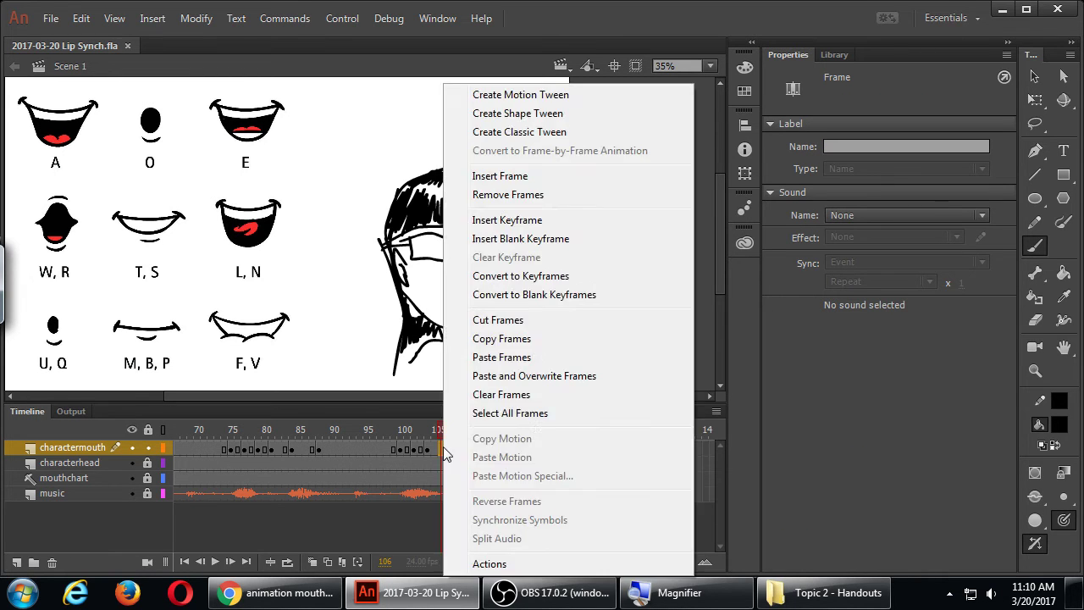
pyautogui.click(518, 357)
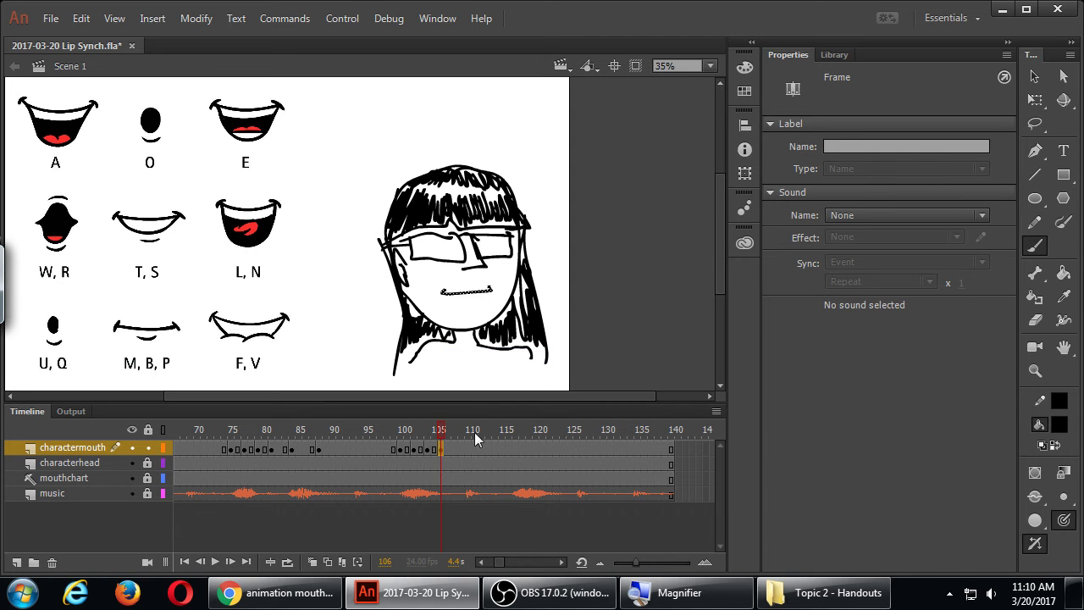
# Step: Play the animation from frame 91 and again from about frame 99 to check the closing mouth against the audio
pyautogui.click(341, 432)
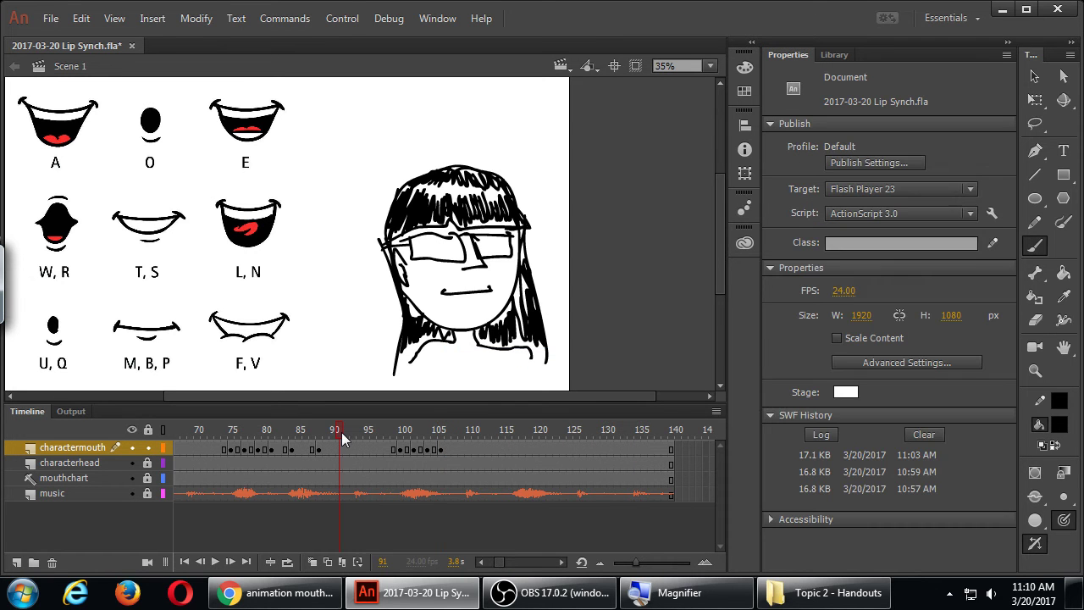
pyautogui.press('Return')
pyautogui.click(341, 432)
pyautogui.press('Return')
pyautogui.click(395, 433)
pyautogui.press('v')
pyautogui.press('Return')
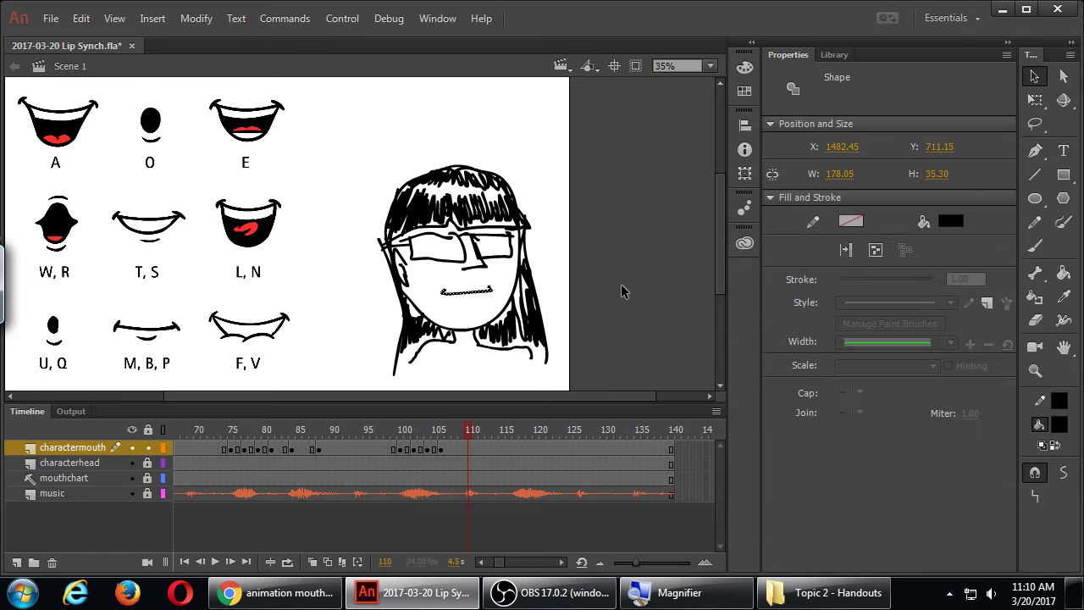
pyautogui.press('Escape')
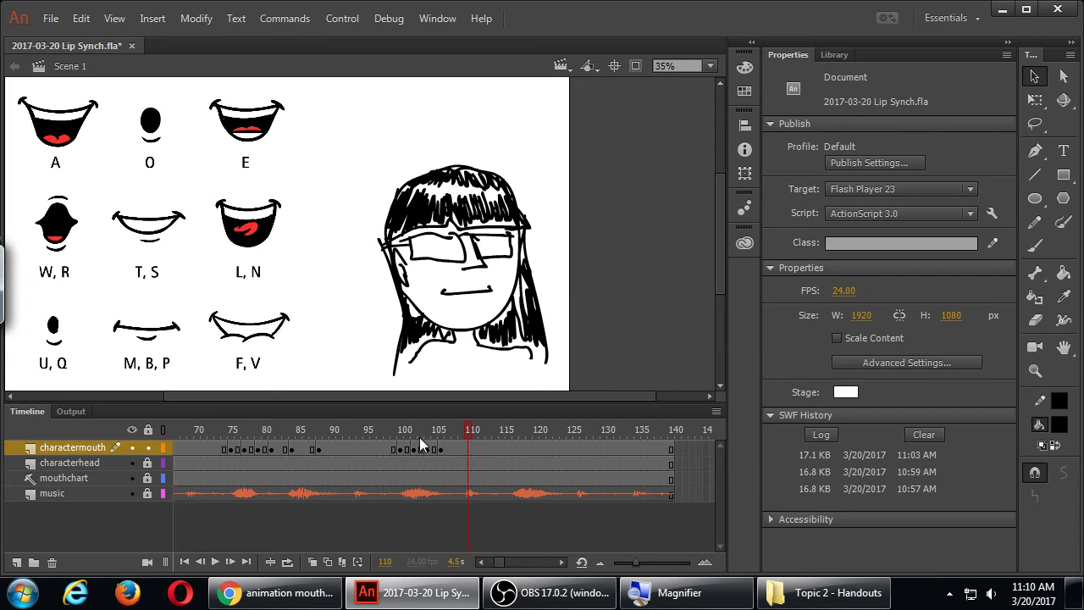
# Step: Step backward frame by frame from frame 110 to frame 99 to examine each mouth shape
pyautogui.press(',')
pyautogui.press(',')
pyautogui.press(',')
pyautogui.press(',')
pyautogui.press(',')
pyautogui.press(',')
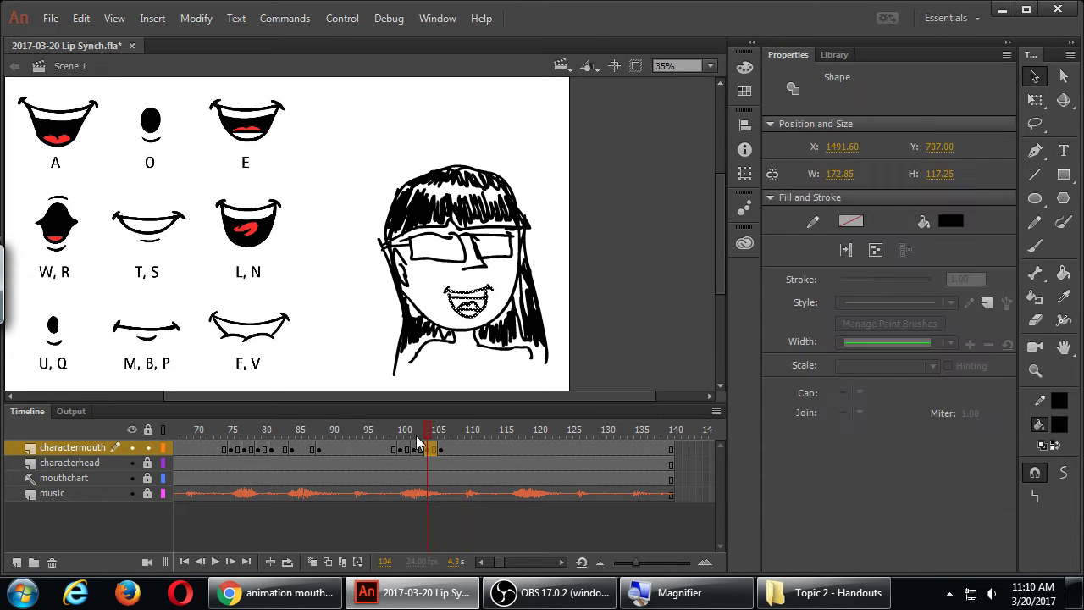
pyautogui.press(',')
pyautogui.press(',')
pyautogui.press(',')
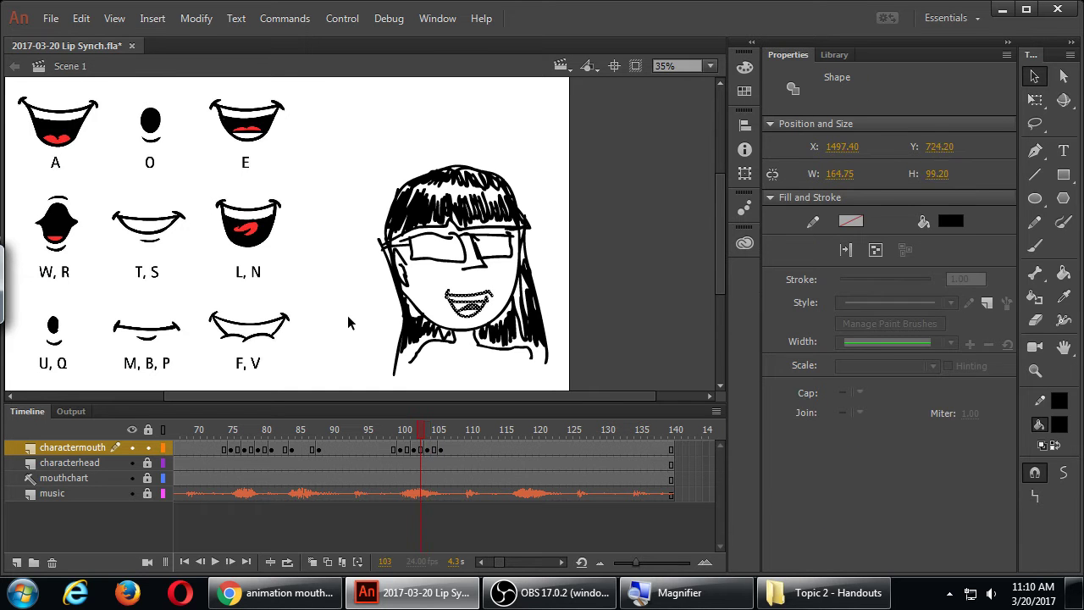
pyautogui.press(',')
pyautogui.press(',')
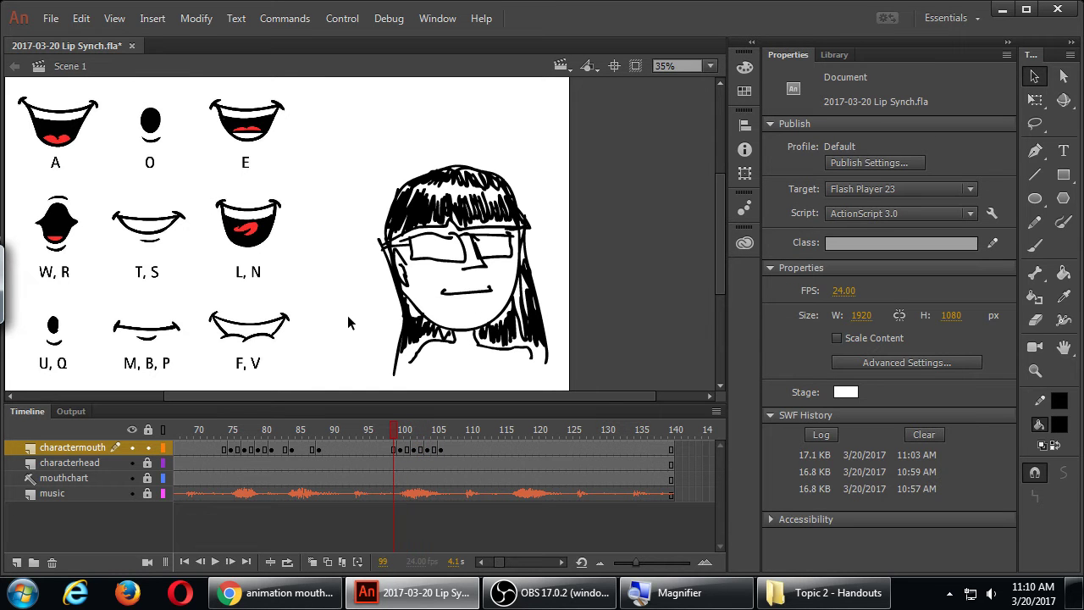
# Step: Replay the lip sync from frame 99 and from about frame 95, and save the document
pyautogui.press('Return')
pyautogui.press('Return')
pyautogui.click(371, 437)
pyautogui.press('Return')
pyautogui.click(366, 433)
pyautogui.press('Return')
pyautogui.hotkey('ctrl', 's')
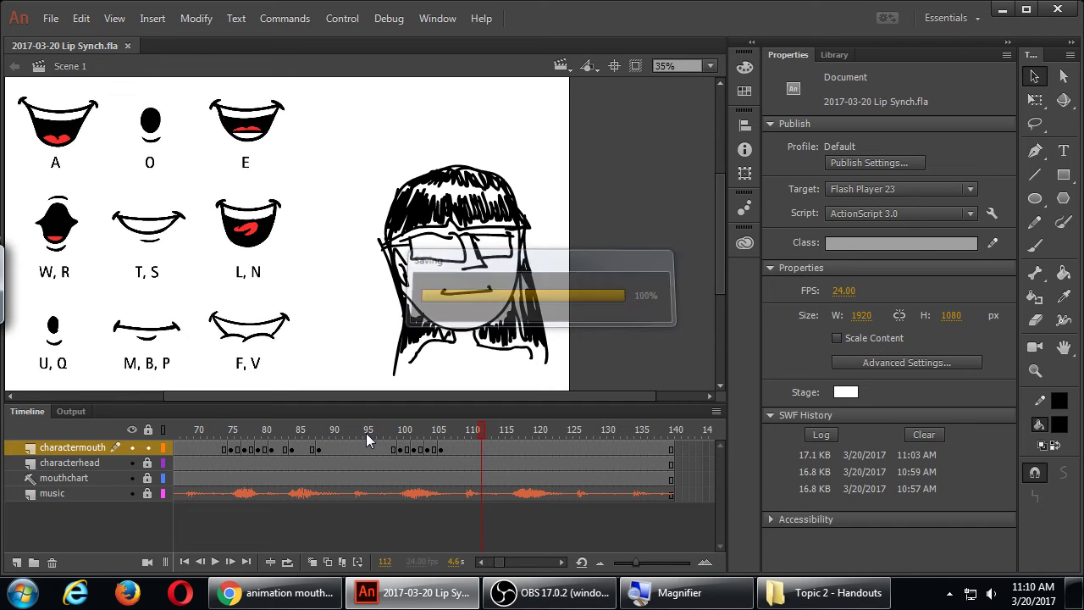
# Step: Review the mouth movement with looped playback limited to about frames 98 through 107, and switch looping off when done
pyautogui.click(399, 449)
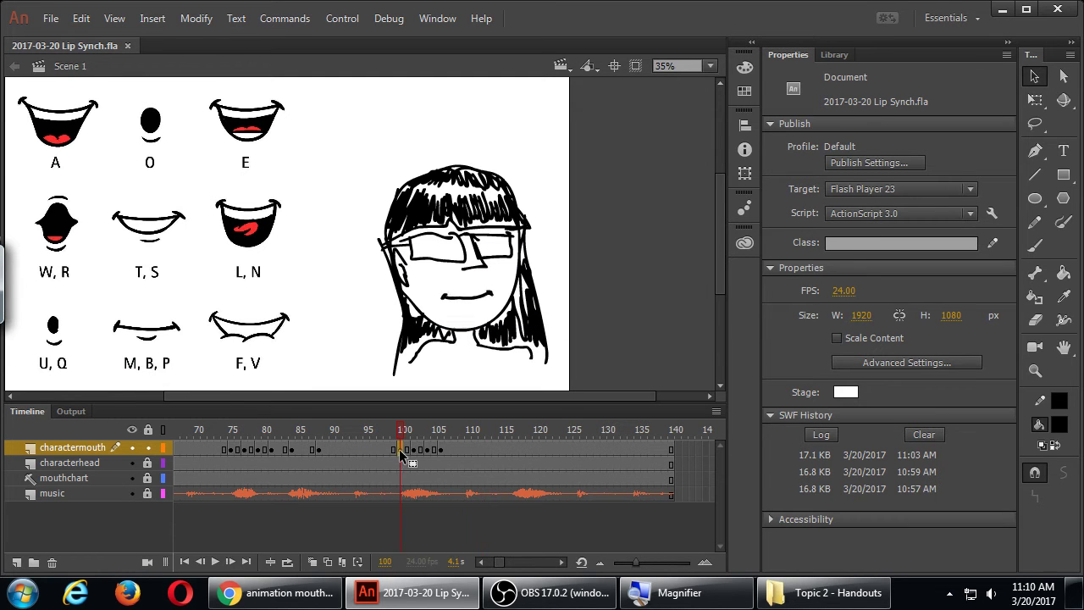
pyautogui.click(288, 562)
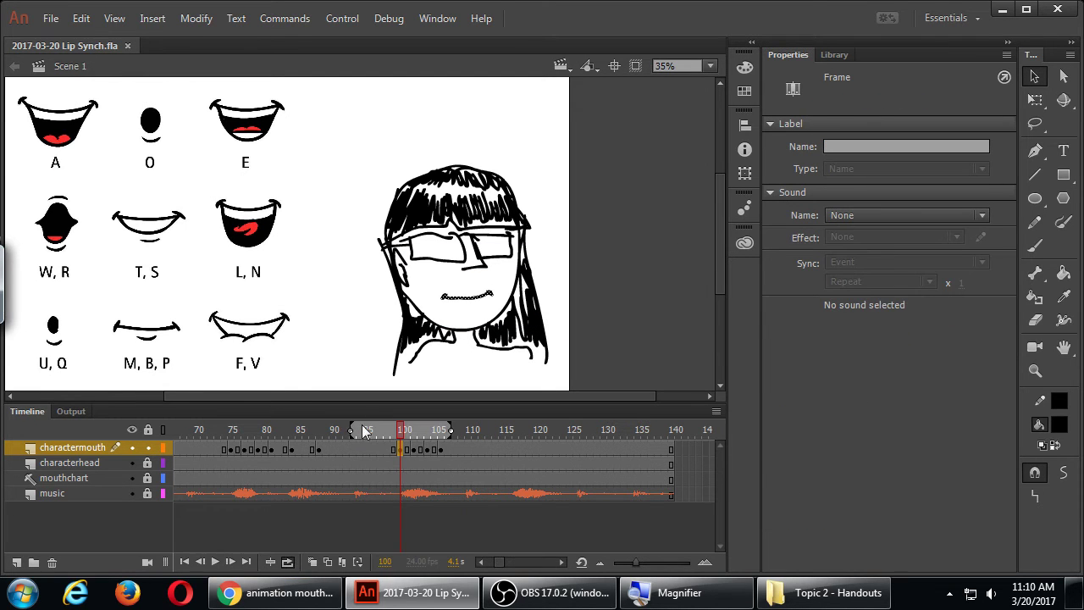
pyautogui.moveTo(351, 430); pyautogui.dragTo(384, 432)
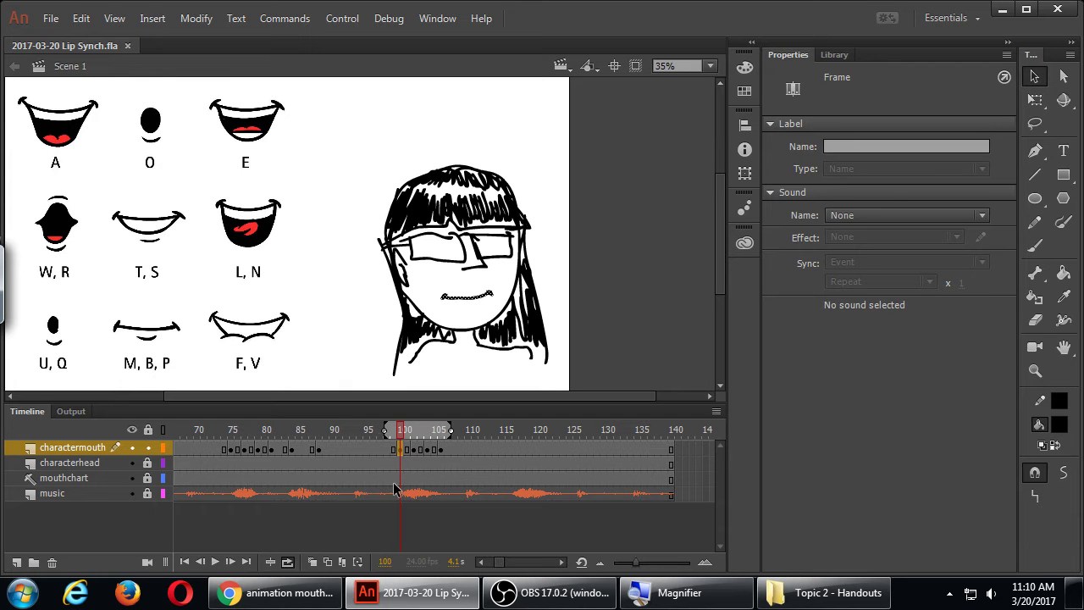
pyautogui.click(624, 294)
pyautogui.press('Return')
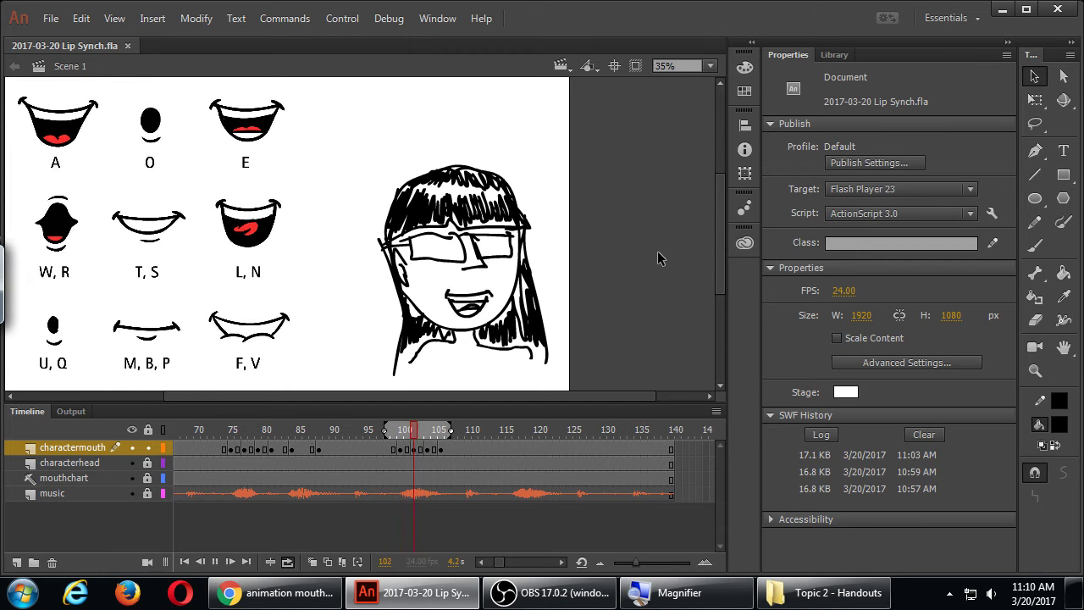
pyautogui.press('Return')
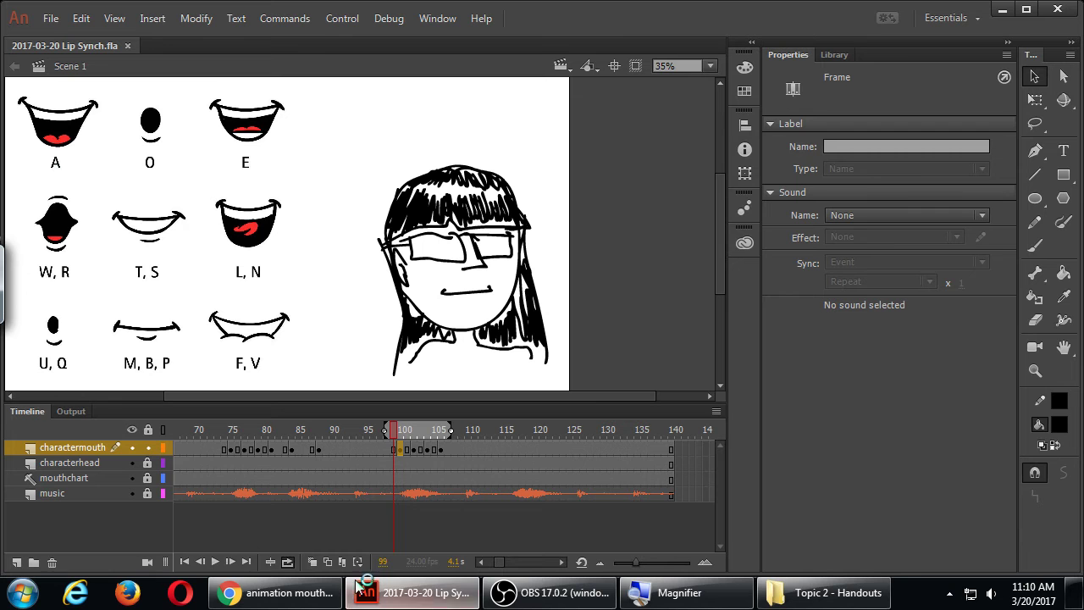
pyautogui.click(288, 562)
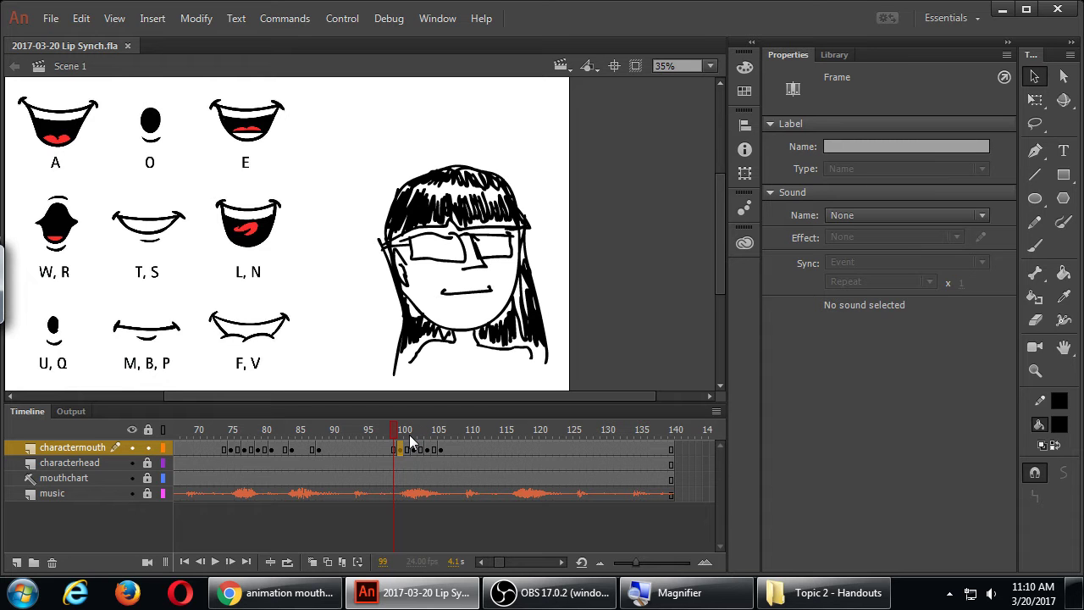
# Step: Turn looping on and widen the loop range to about frames 95 through 110
pyautogui.press('super+plus')
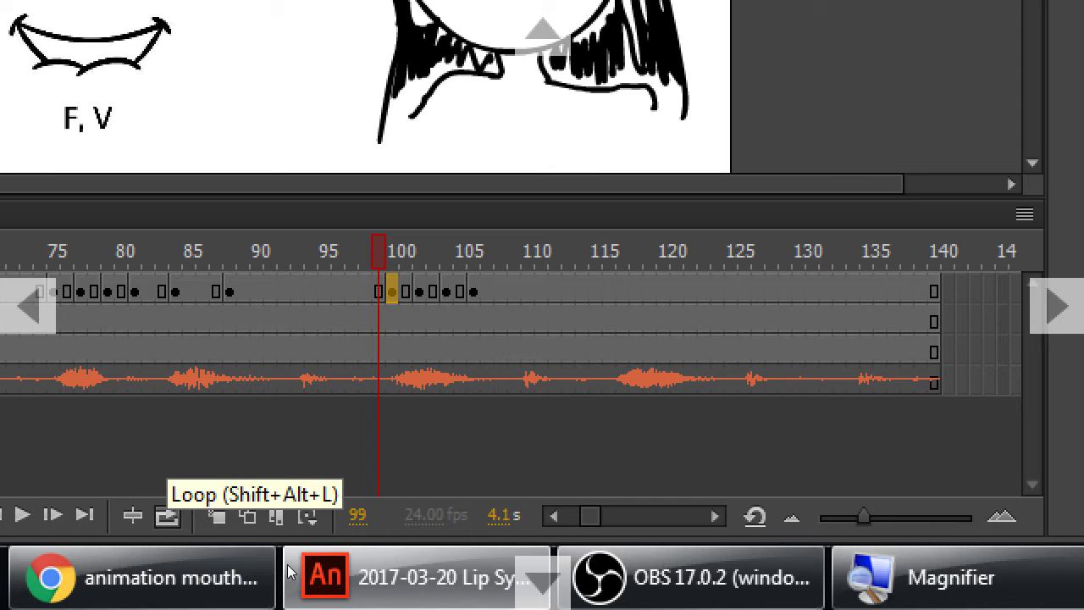
pyautogui.hotkey('shift', 'alt', 'l')
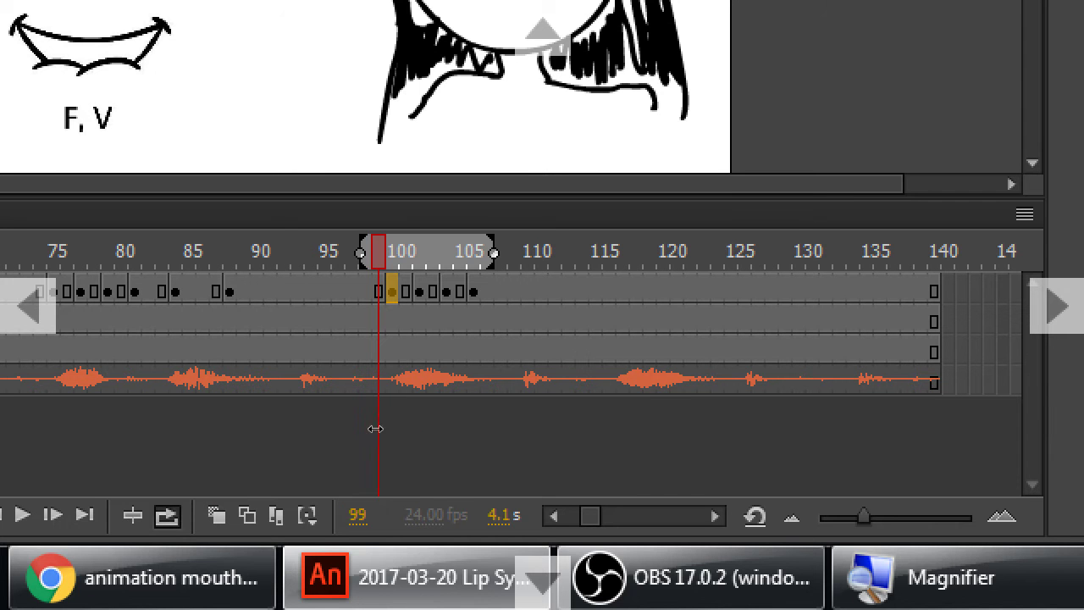
pyautogui.moveTo(375, 428); pyautogui.dragTo(363, 433)
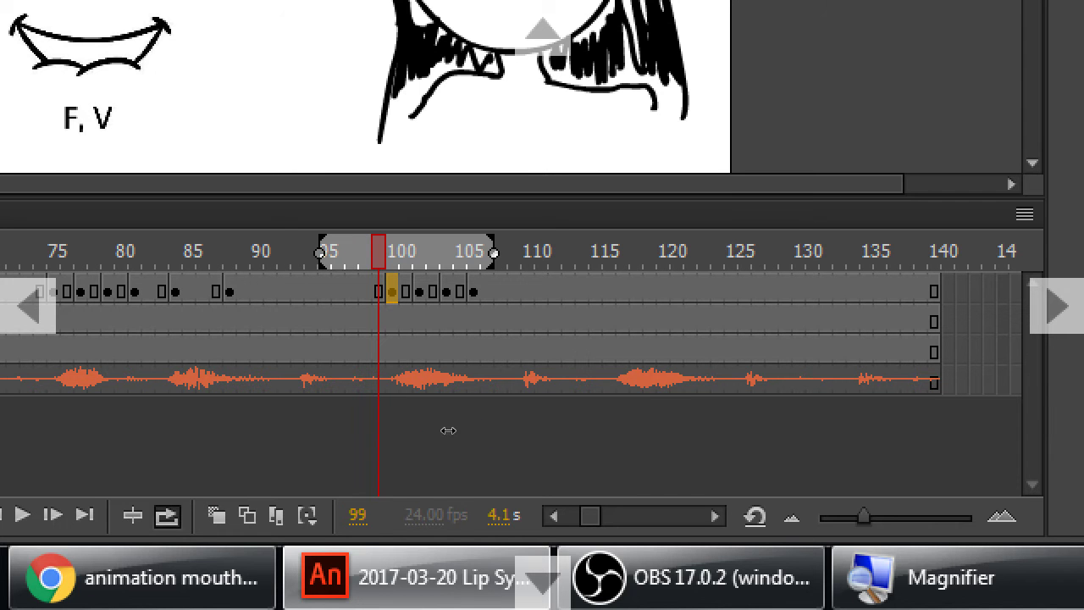
pyautogui.moveTo(448, 431); pyautogui.dragTo(468, 431)
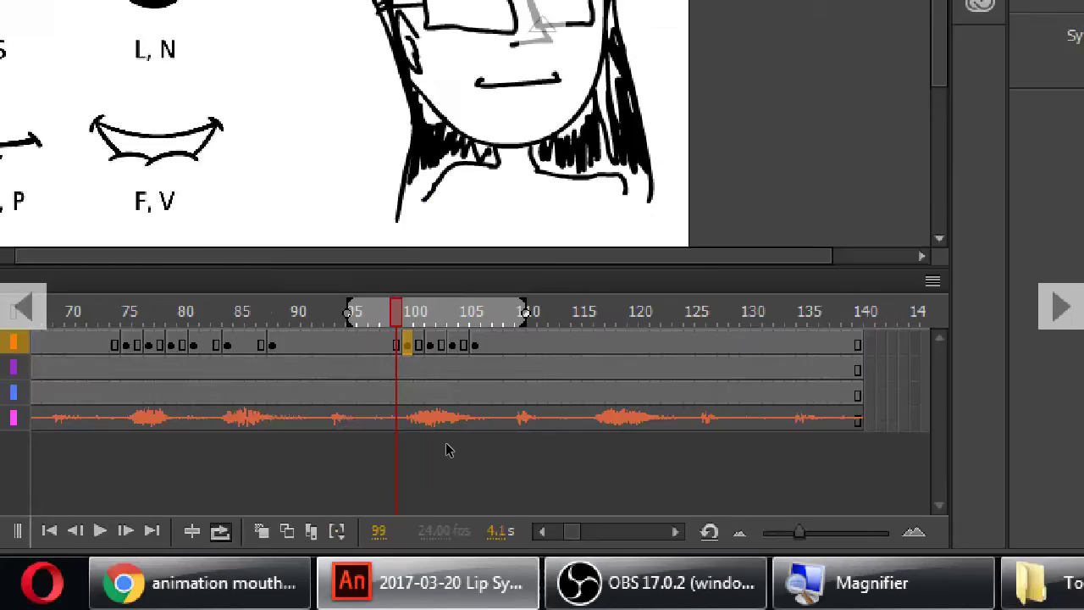
# Step: Play the looped section around frames 95 to 110, stop it and turn looping off
pyautogui.press(',')
pyautogui.press('Return')
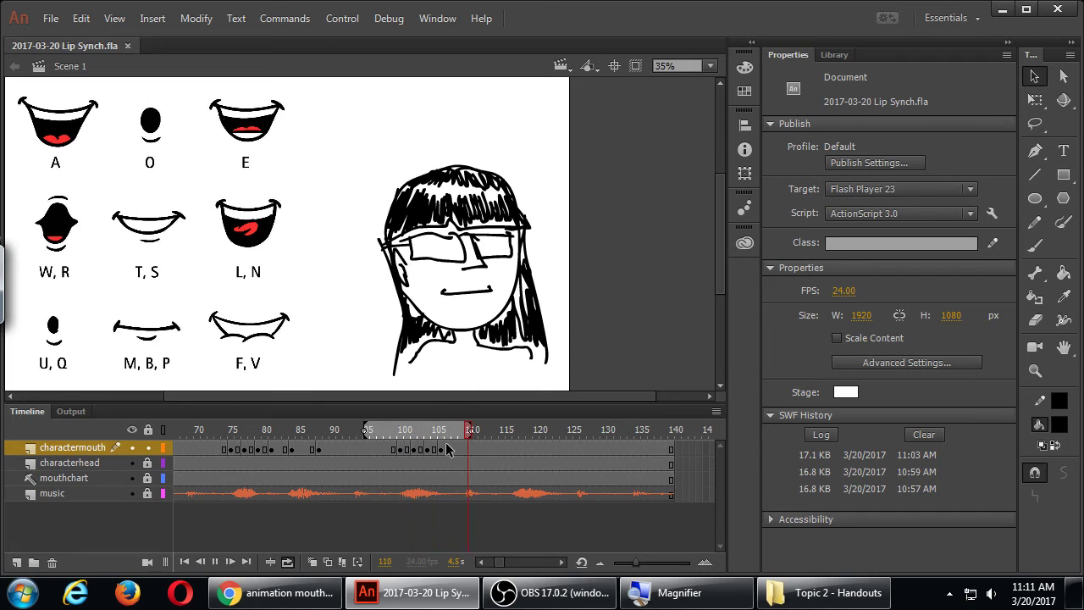
pyautogui.press('Return')
pyautogui.click(287, 563)
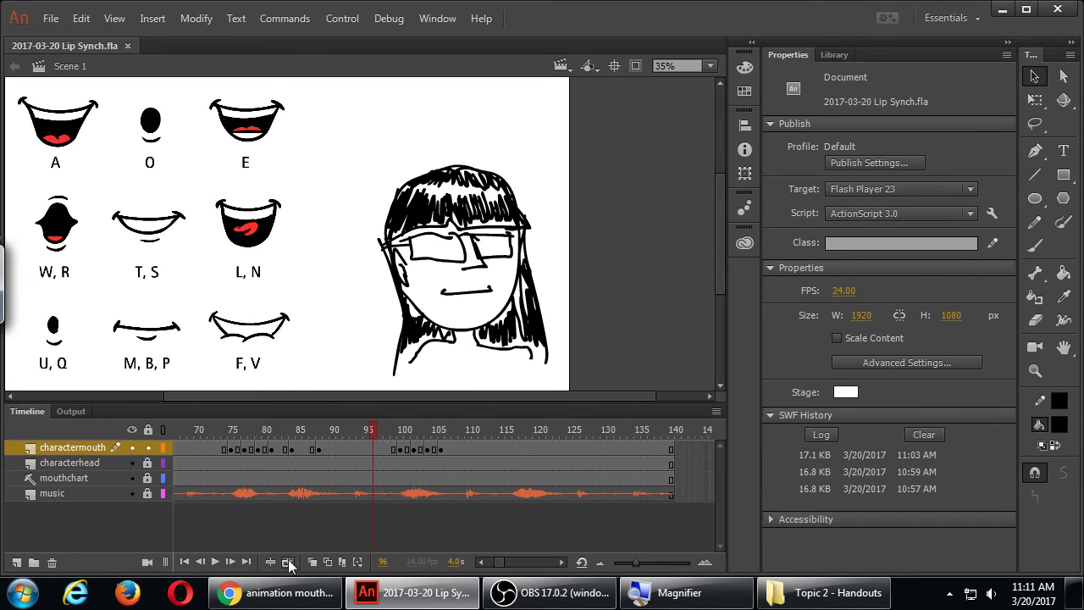
# Step: Step back and forth through frames 99 to 104 at magnified view to compare the mouth shapes with the audio waveform
pyautogui.press('super+plus')
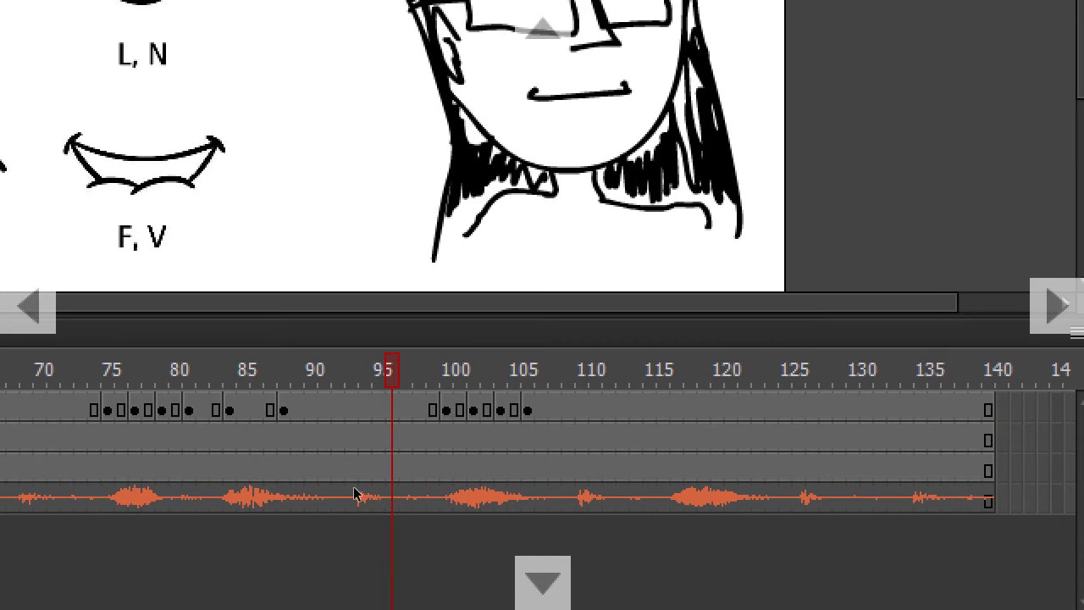
pyautogui.press('Return')
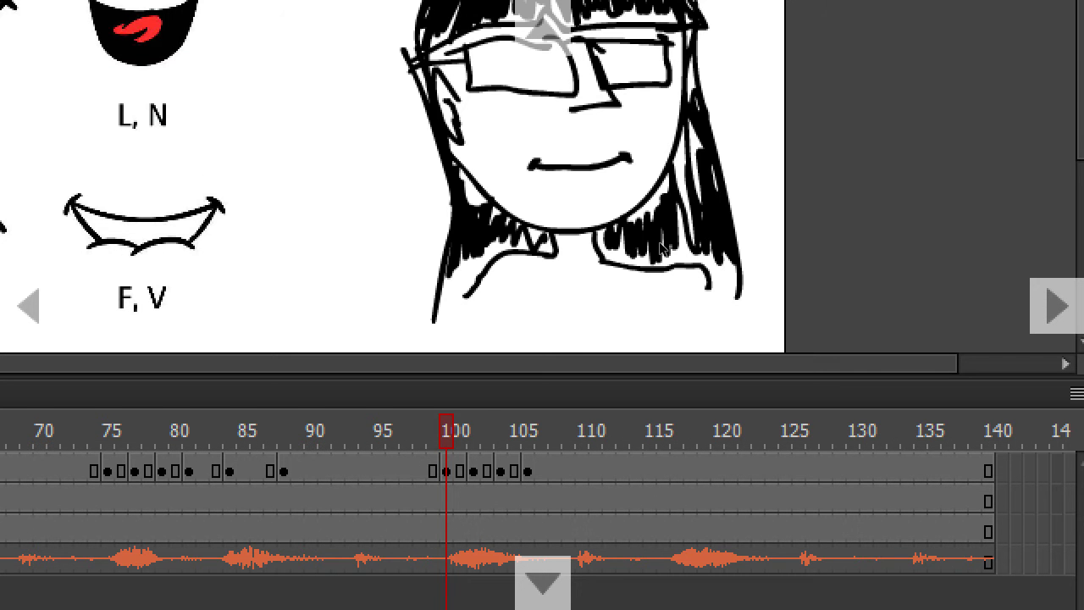
pyautogui.press(',')
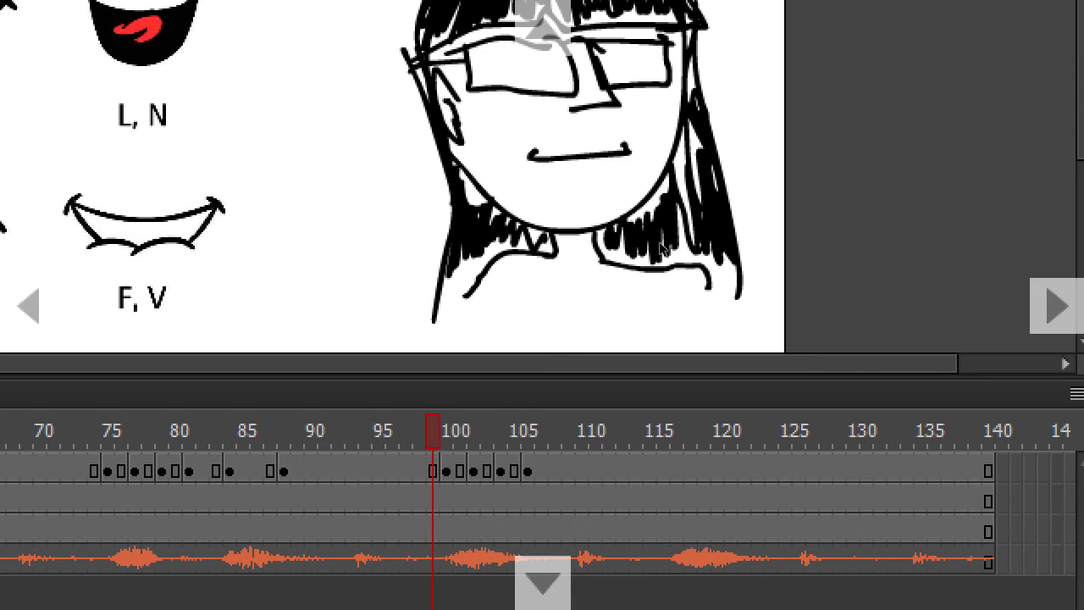
pyautogui.press('.')
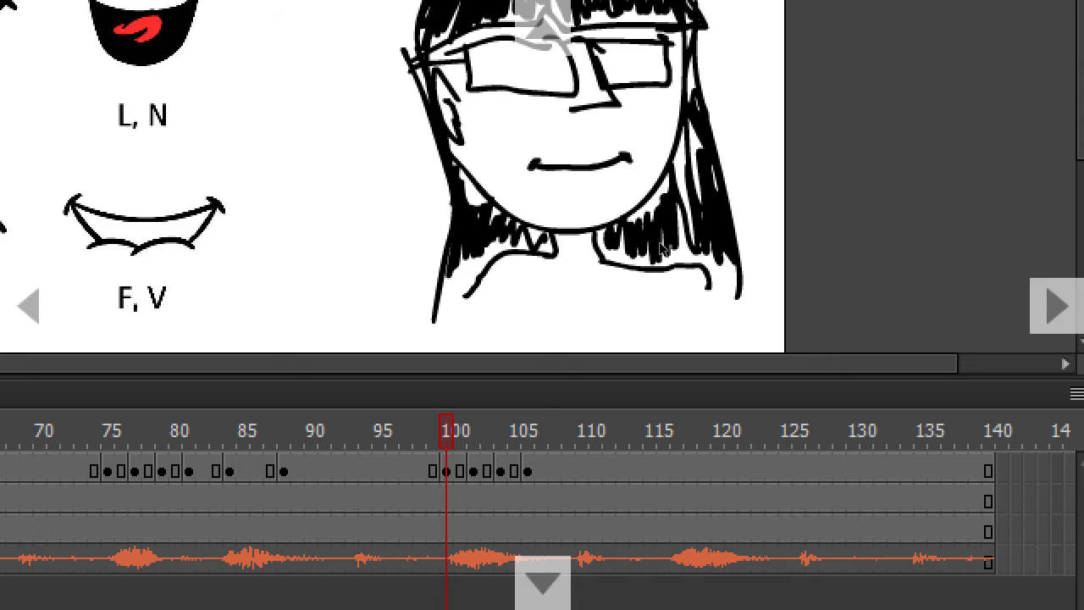
pyautogui.press('.')
pyautogui.press('.')
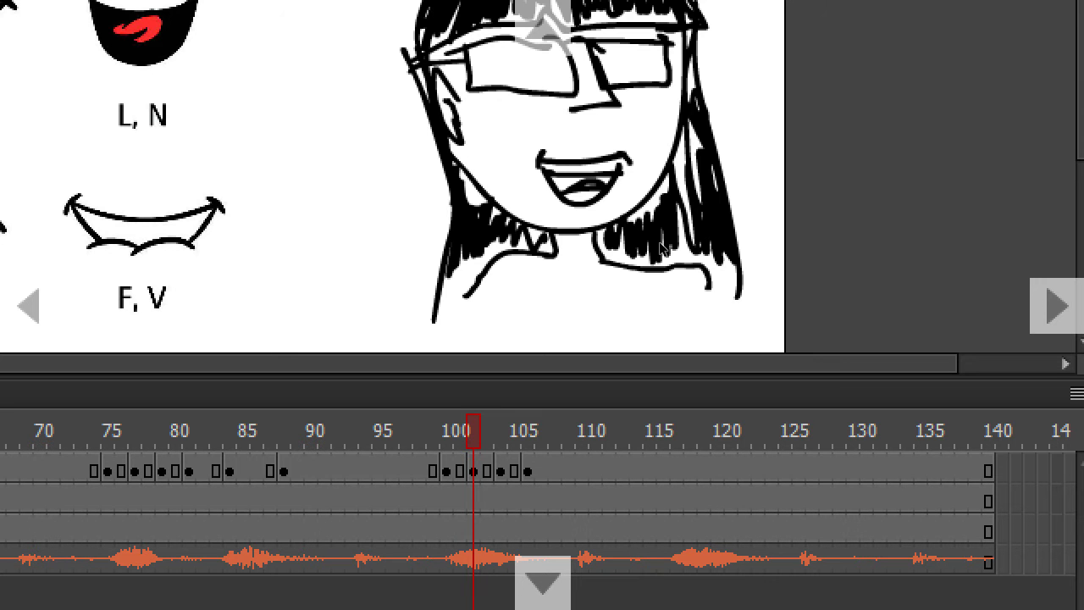
pyautogui.press('.')
pyautogui.press('.')
pyautogui.press(',')
pyautogui.press(',')
pyautogui.press('.')
pyautogui.press('.')
pyautogui.press(',')
pyautogui.press(',')
pyautogui.press(',')
pyautogui.press(',')
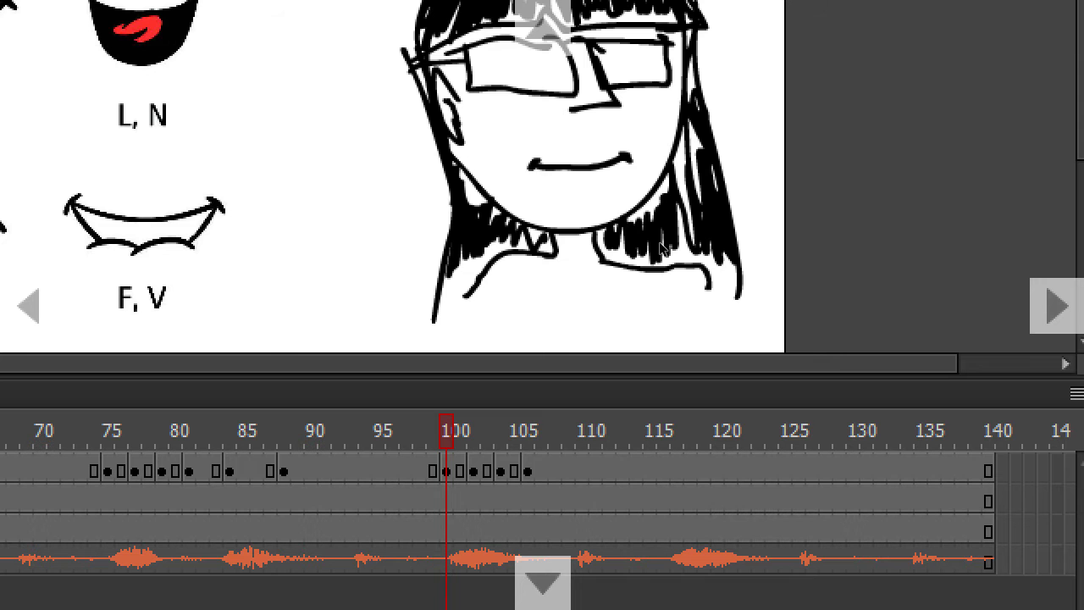
# Step: Step forward frame by frame from frame 100 to 105 to examine the mouth shapes against the audio waveform
pyautogui.press('.')
pyautogui.press('.')
pyautogui.press('.')
pyautogui.press('.')
pyautogui.press('.')
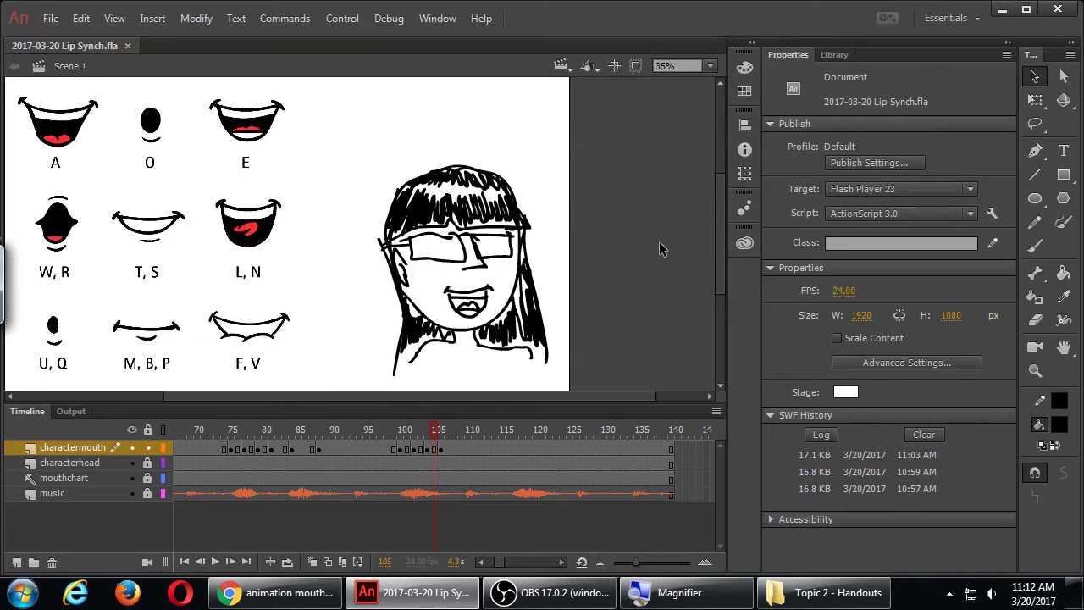
# Step: Add a blank keyframe at frame 116 of charactermouth and, with onion skinning on, brush a shorter closed-mouth line slightly below the previous one
pyautogui.click(382, 430)
pyautogui.moveTo(381, 433); pyautogui.dragTo(511, 443)
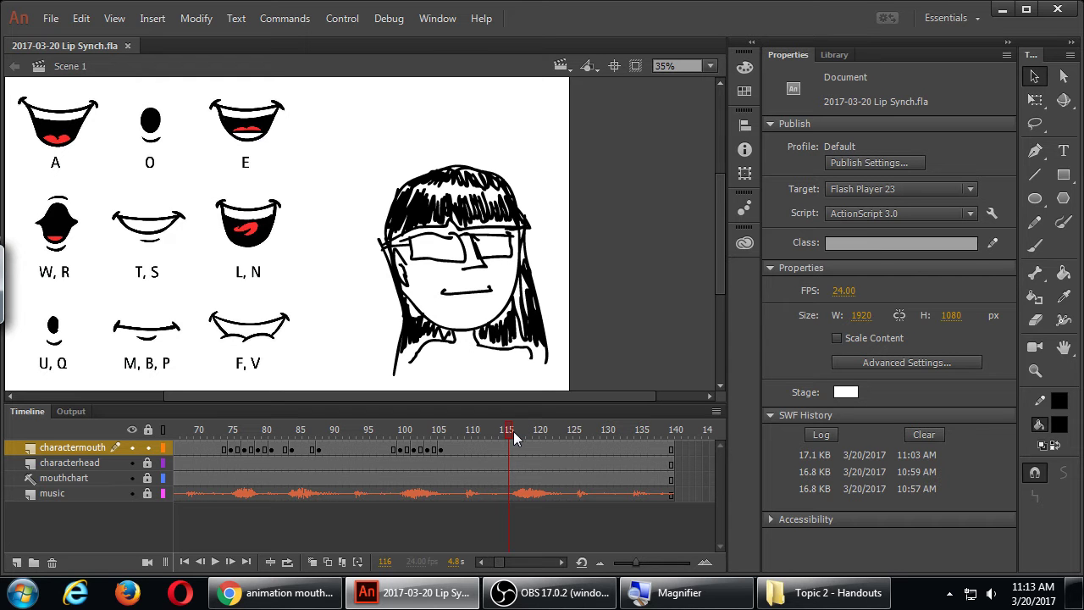
pyautogui.press('F7')
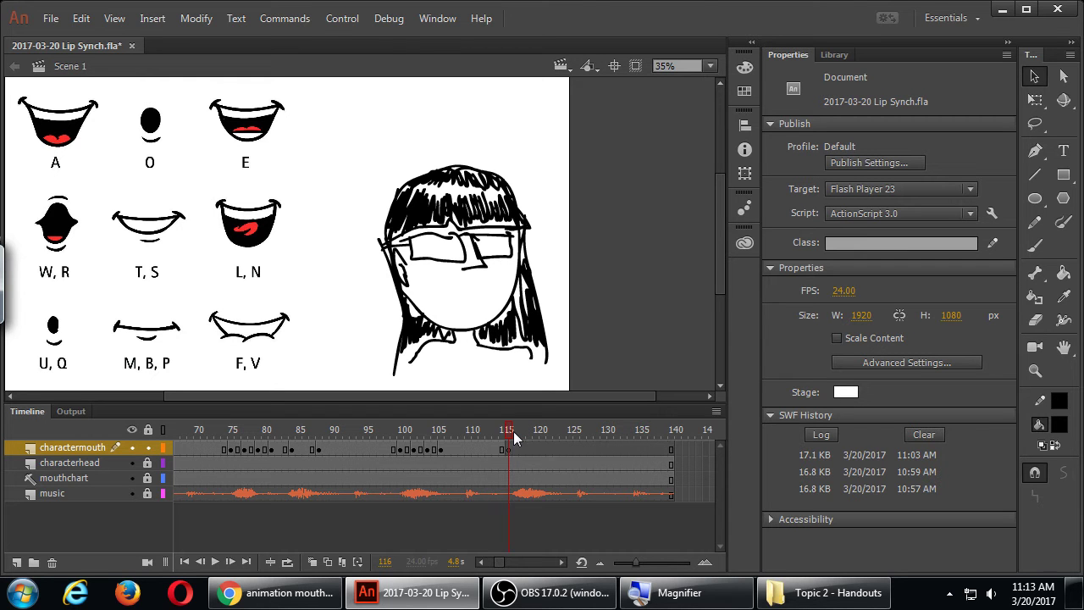
pyautogui.click(316, 564)
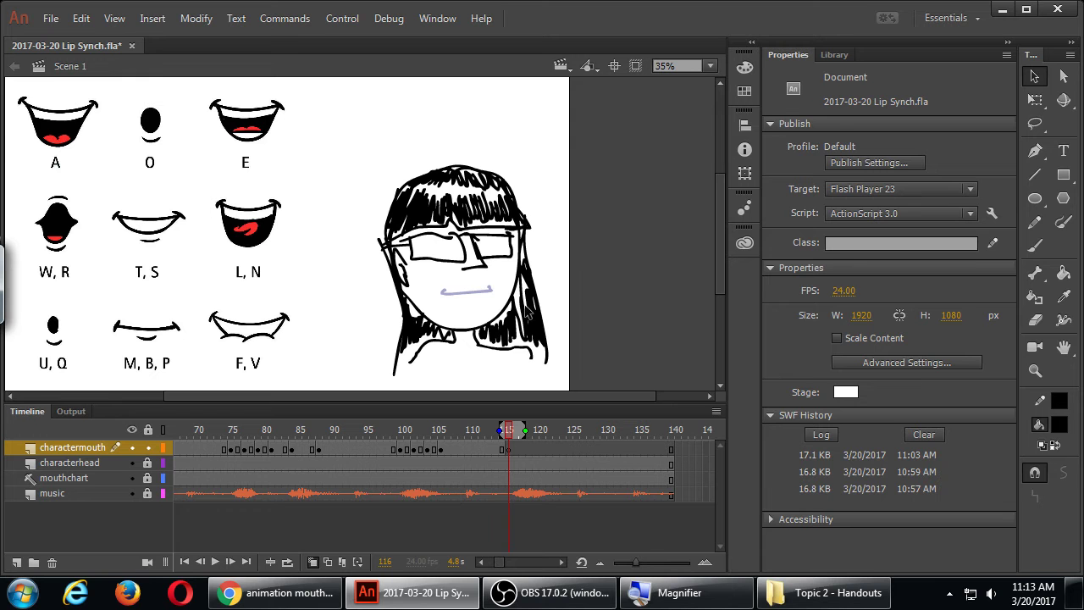
pyautogui.press('b')
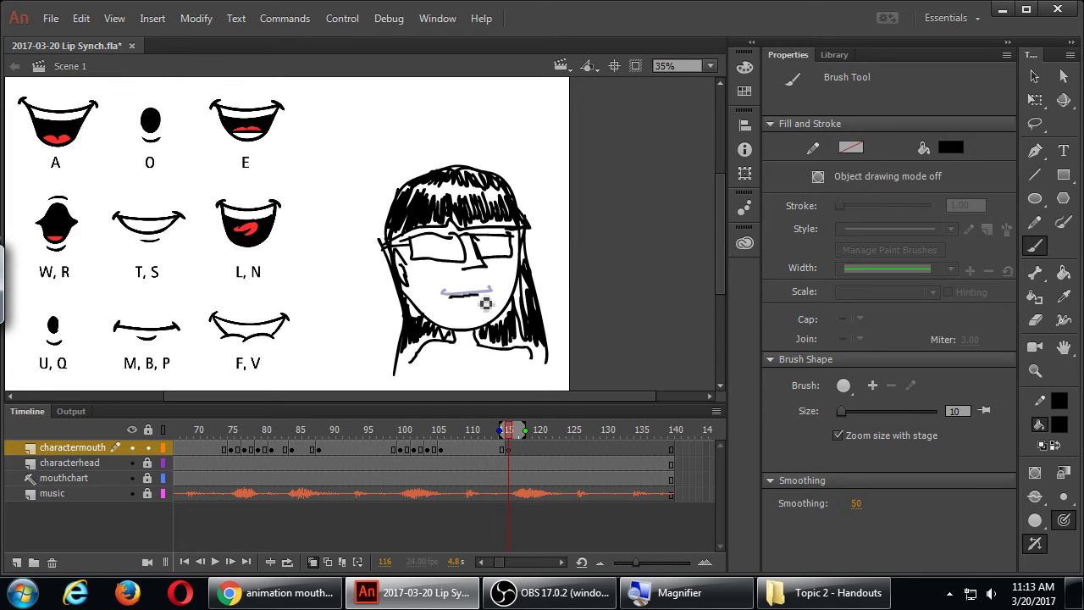
pyautogui.moveTo(493, 294); pyautogui.dragTo(442, 294)
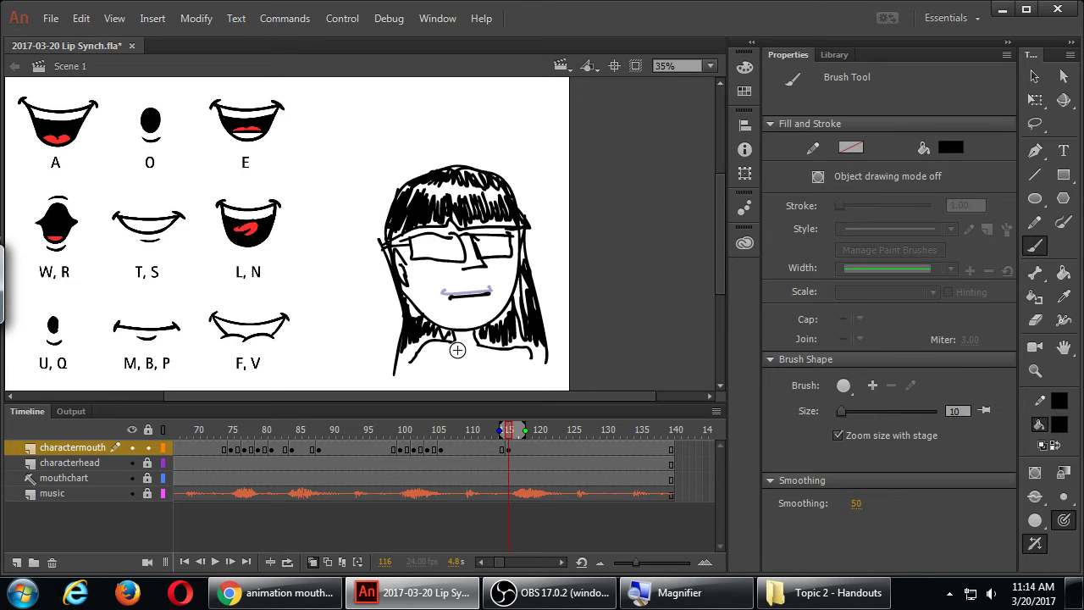
# Step: Add a blank keyframe at frame 118 of charactermouth and brush a small round open mouth just below the onion-skinned line
pyautogui.click(521, 450)
pyautogui.press('F7')
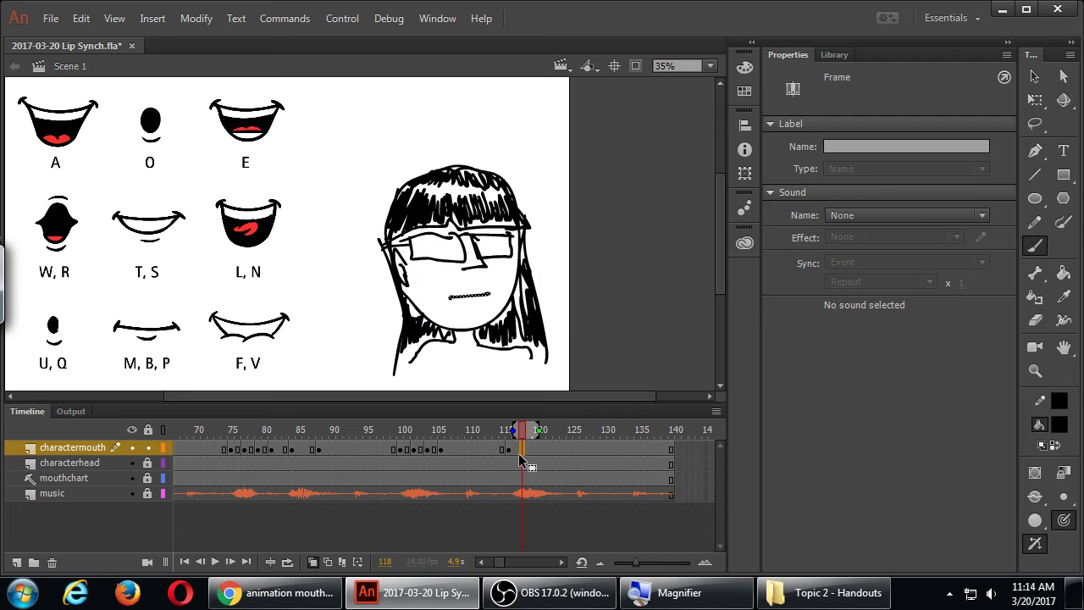
pyautogui.hotkey('ctrl', 'shift', 'v')
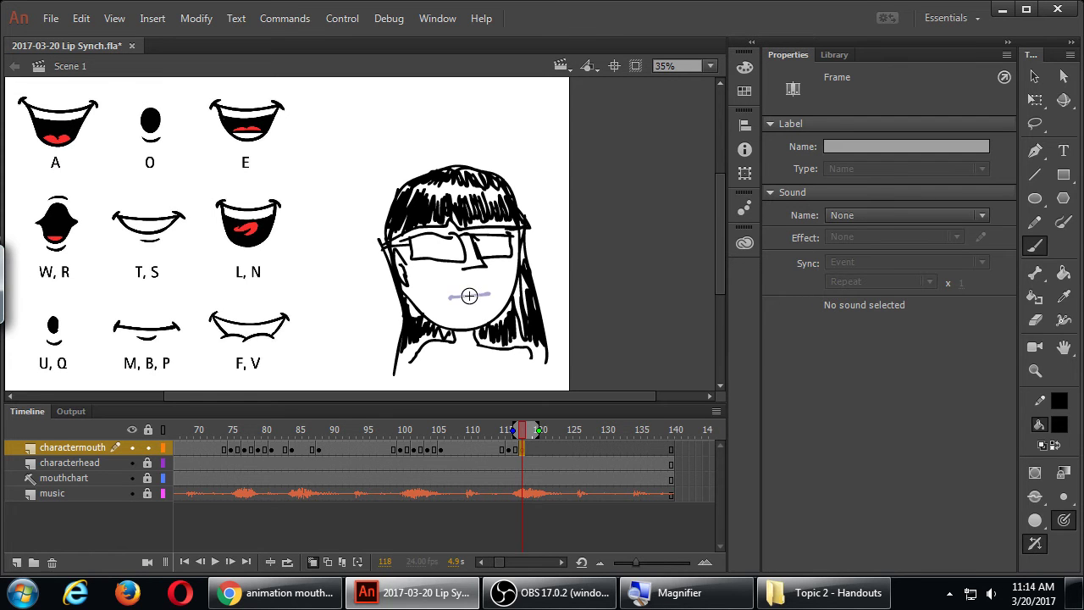
pyautogui.moveTo(471, 296)
pyautogui.mouseDown()
pyautogui.moveTo(464, 307)
pyautogui.moveTo(483, 311)
pyautogui.moveTo(473, 296)
pyautogui.mouseUp()
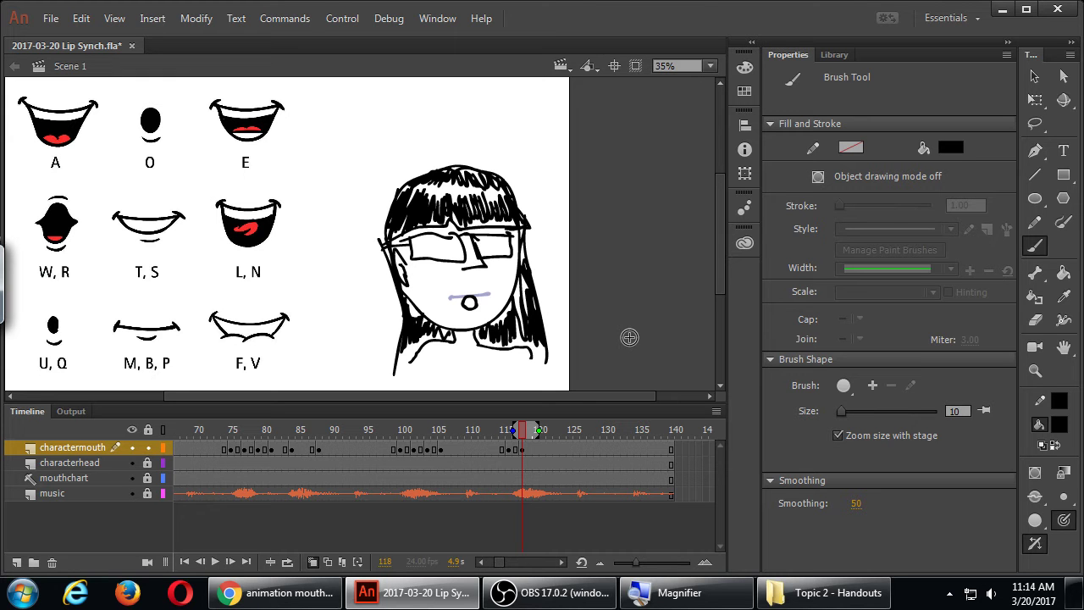
pyautogui.moveTo(141, 133); pyautogui.dragTo(161, 136)
pyautogui.hotkey('ctrl', 'z')
# Step: Add a blank keyframe at frame 120, draw a slightly taller O-shaped mouth with a lower-lip curve beneath it, and save the file
pyautogui.click(535, 452)
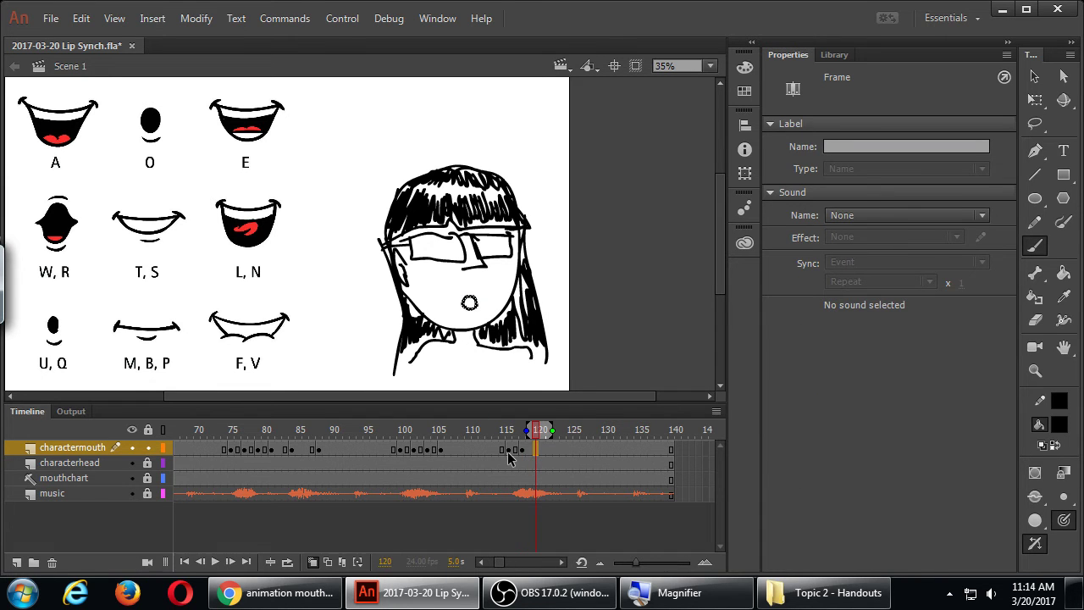
pyautogui.press('F7')
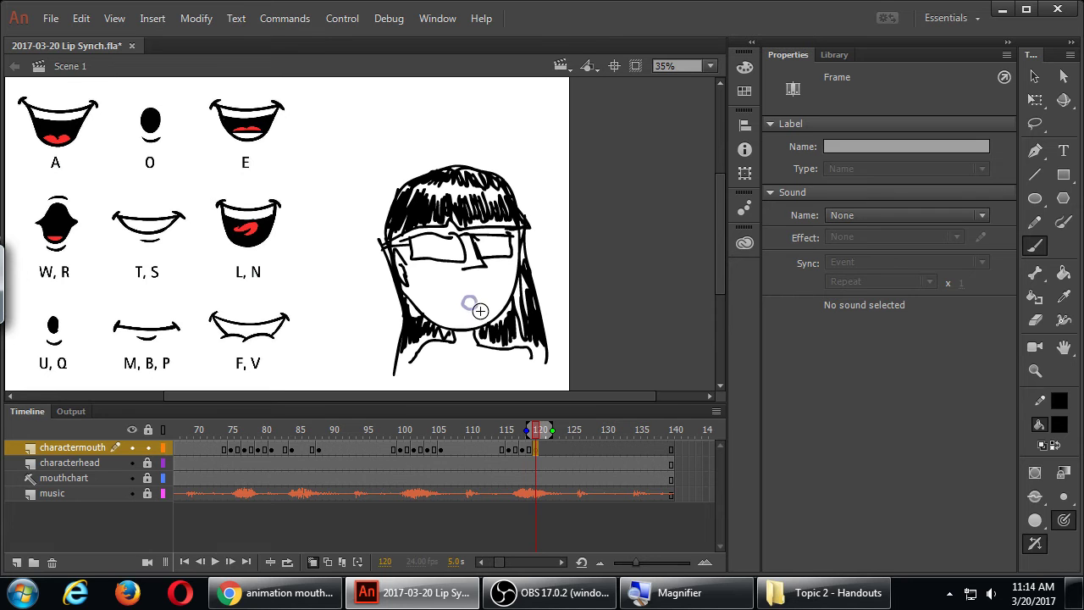
pyautogui.moveTo(480, 312)
pyautogui.mouseDown()
pyautogui.moveTo(466, 298)
pyautogui.moveTo(469, 315)
pyautogui.moveTo(477, 307)
pyautogui.mouseUp()
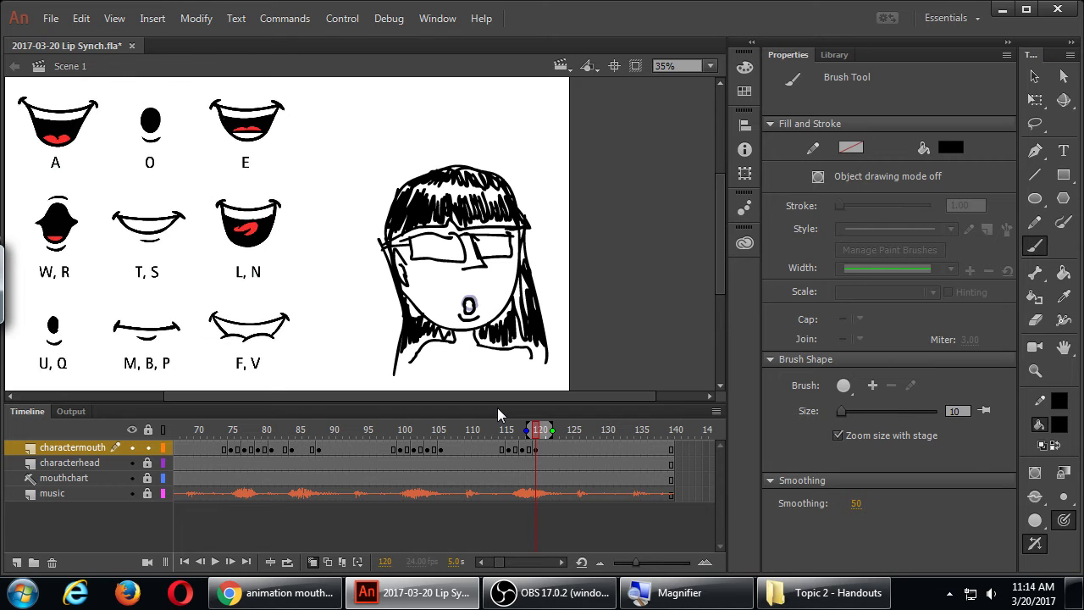
pyautogui.hotkey('ctrl', 'z')
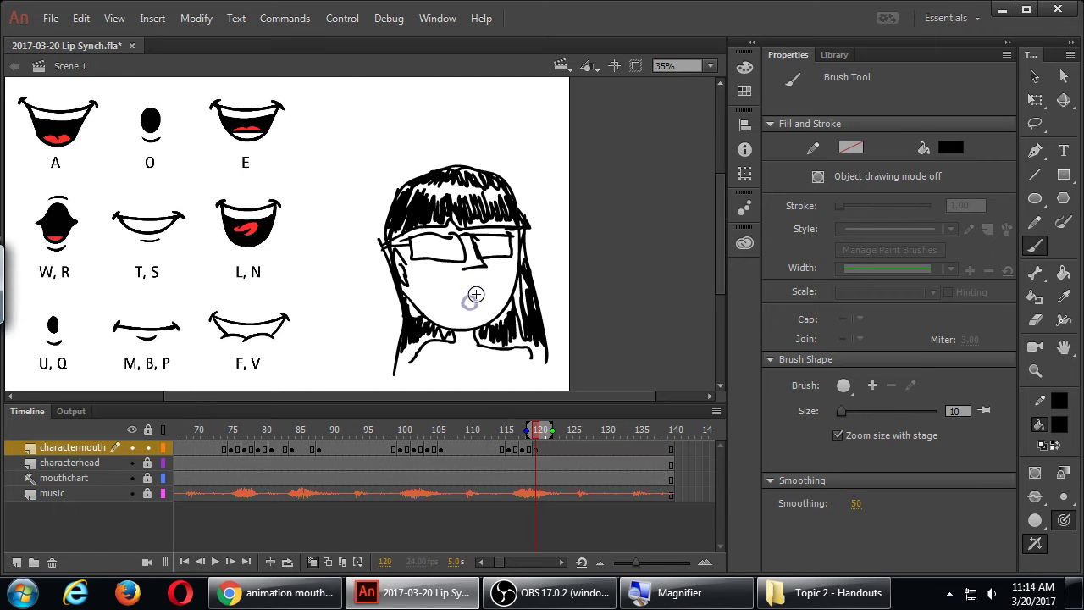
pyautogui.moveTo(476, 294)
pyautogui.mouseDown()
pyautogui.moveTo(461, 304)
pyautogui.moveTo(470, 320)
pyautogui.moveTo(481, 305)
pyautogui.moveTo(471, 296)
pyautogui.mouseUp()
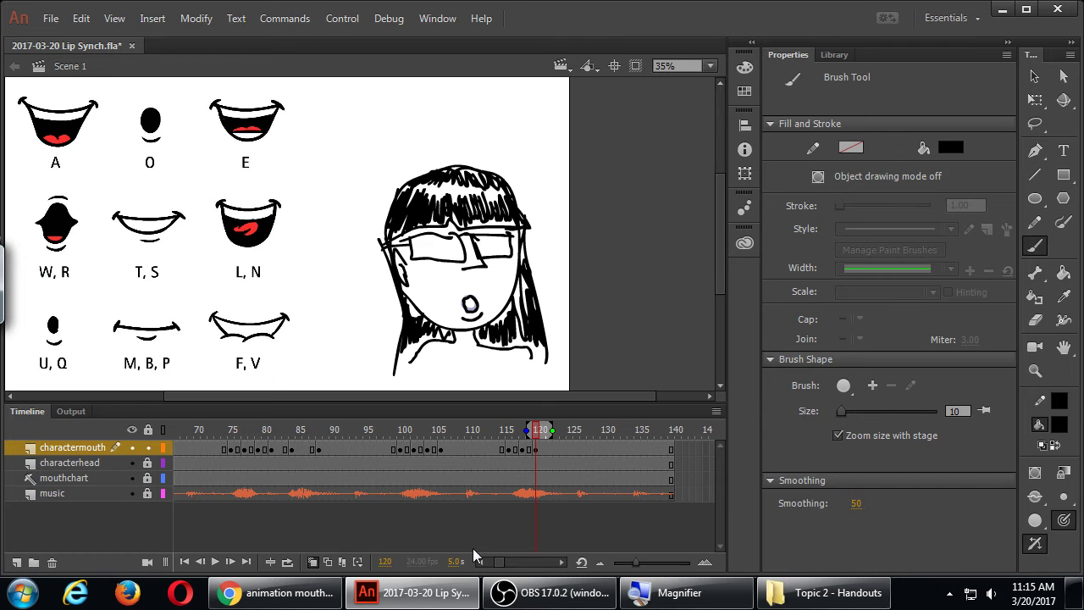
pyautogui.hotkey('ctrl', 's')
# Step: Add a blank keyframe at frame 122, draw a flattened oval mouth with a short lower-lip line, and save the file
pyautogui.click(549, 457)
pyautogui.press('Delete')
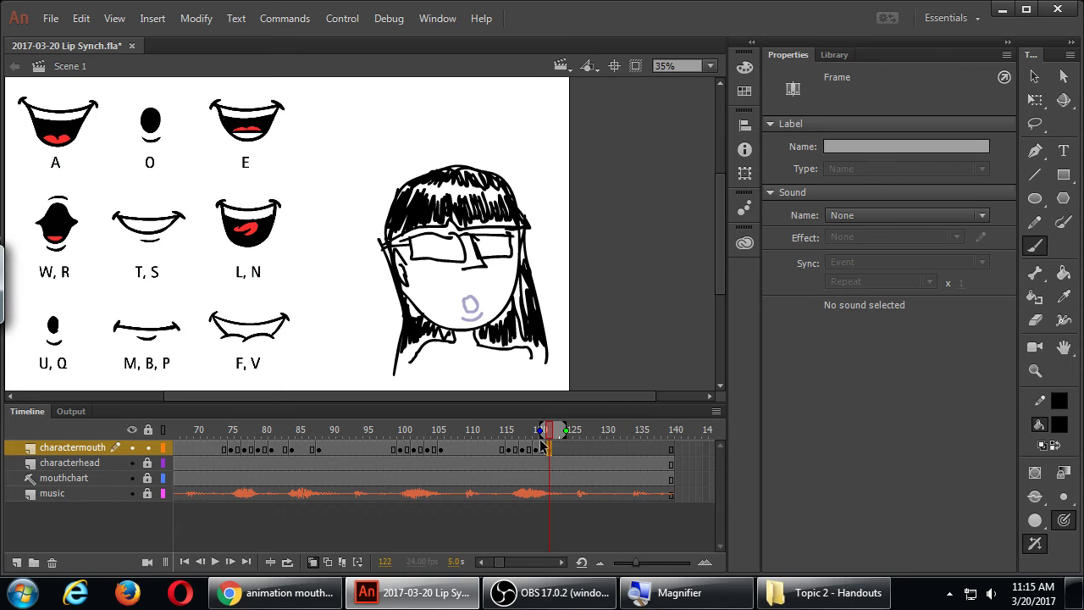
pyautogui.moveTo(462, 309)
pyautogui.mouseDown()
pyautogui.moveTo(480, 308)
pyautogui.moveTo(462, 298)
pyautogui.moveTo(479, 303)
pyautogui.moveTo(471, 308)
pyautogui.mouseUp()
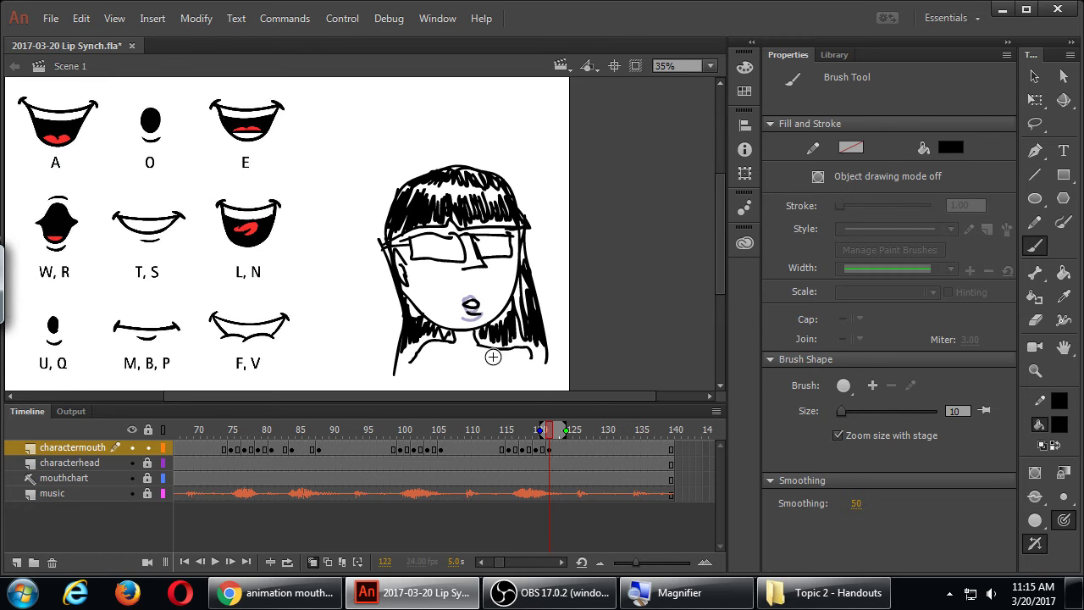
pyautogui.press('ctrl')
pyautogui.press('ctrl')
pyautogui.hotkey('ctrl', 's')
# Step: Paste the copied closed-mouth frame at frame 124 of the charactermouth layer
pyautogui.click(565, 450)
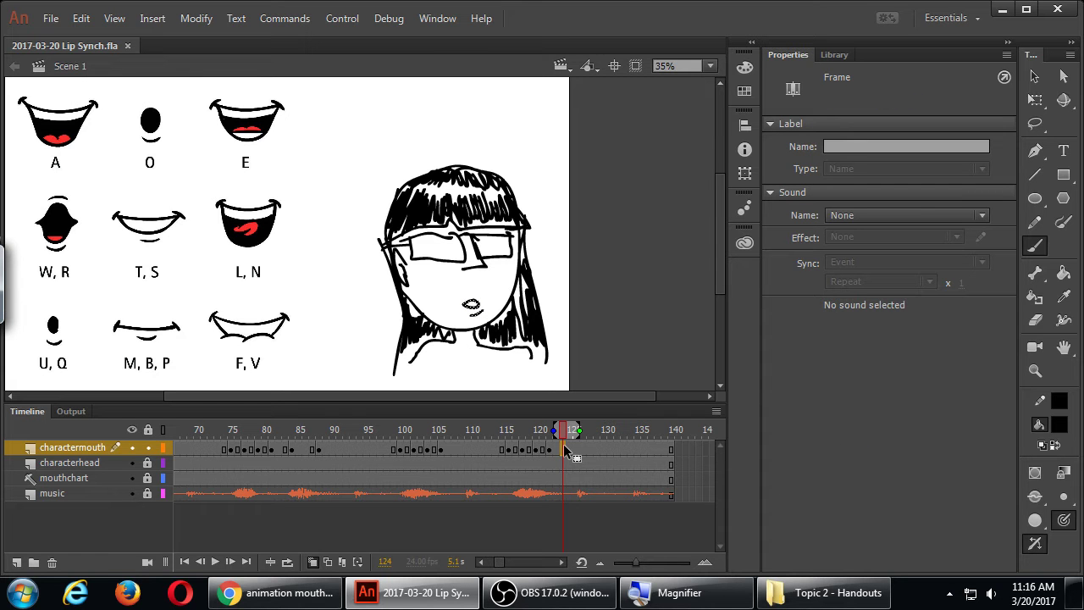
pyautogui.rightClick(565, 450)
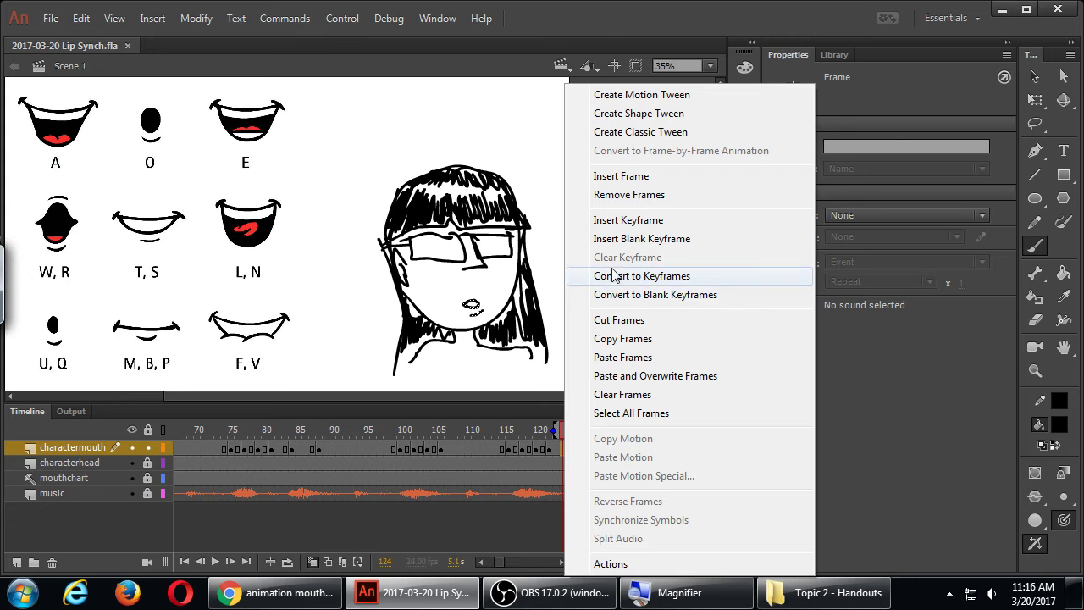
pyautogui.click(623, 357)
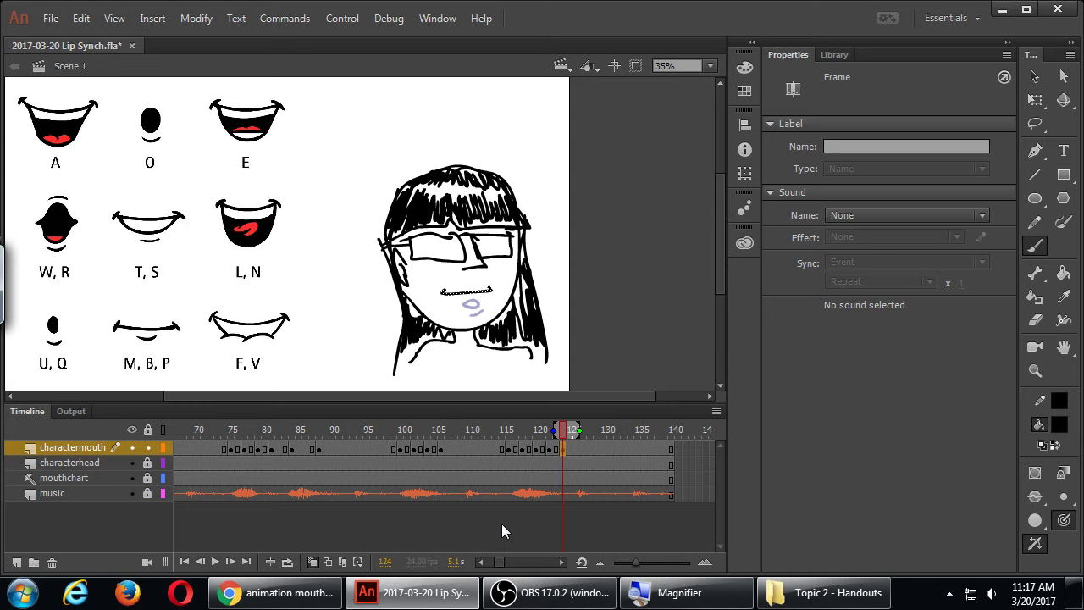
# Step: Review the mouth movement by playing from about frame 113, and again with looping extended to about frames 95 through 127
pyautogui.click(489, 429)
pyautogui.press('Return')
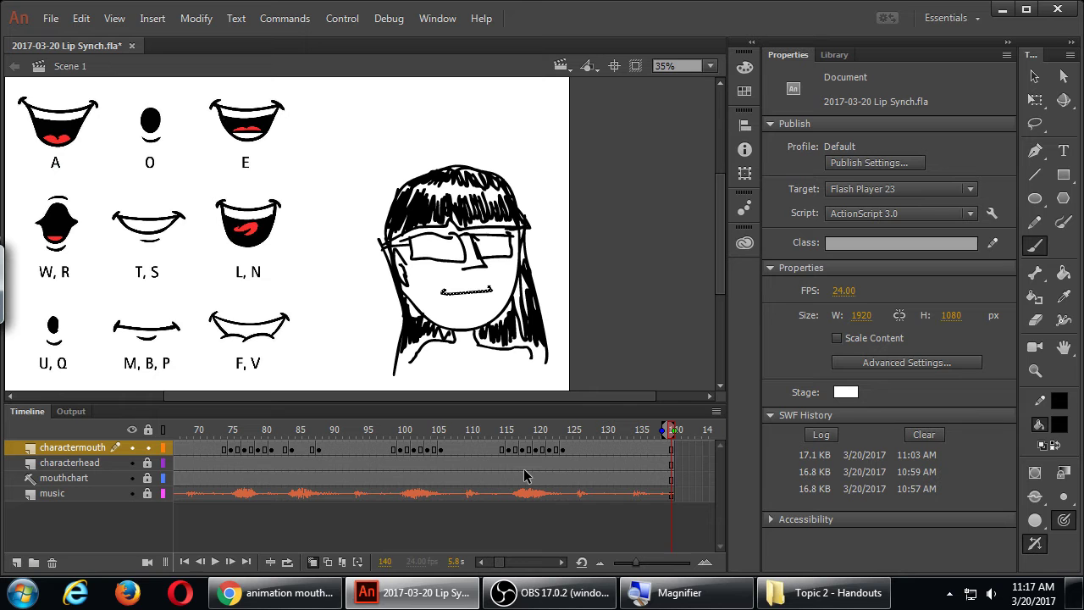
pyautogui.click(287, 561)
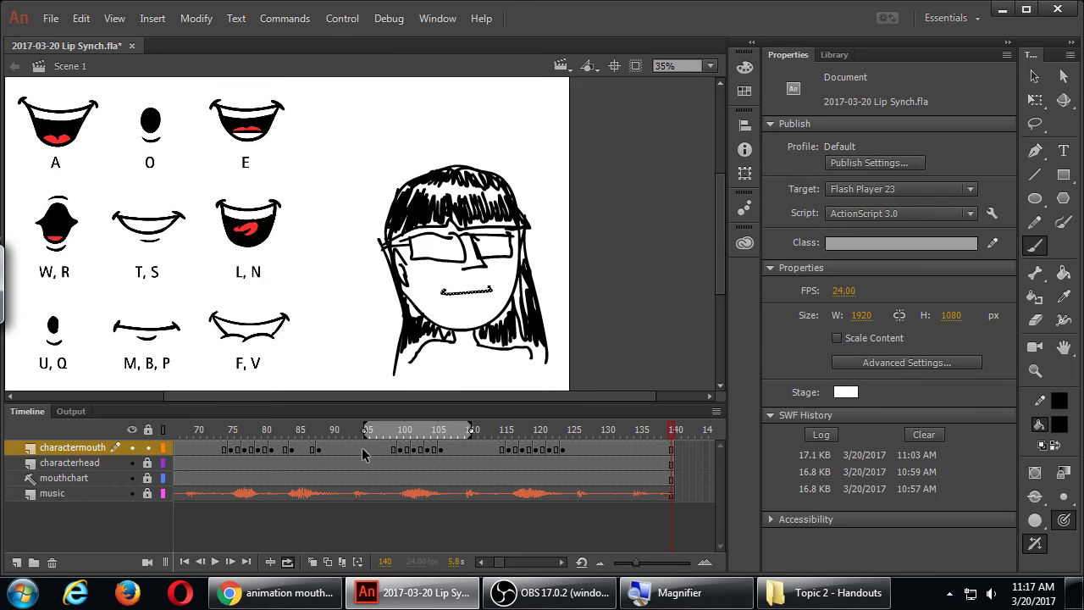
pyautogui.moveTo(473, 430); pyautogui.dragTo(586, 430)
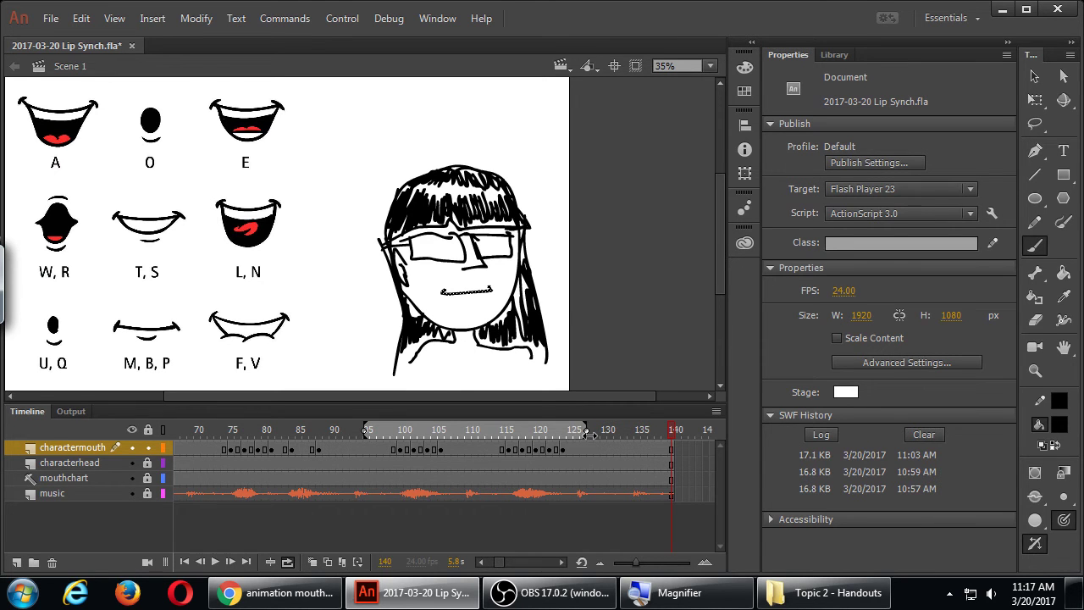
pyautogui.press('Return')
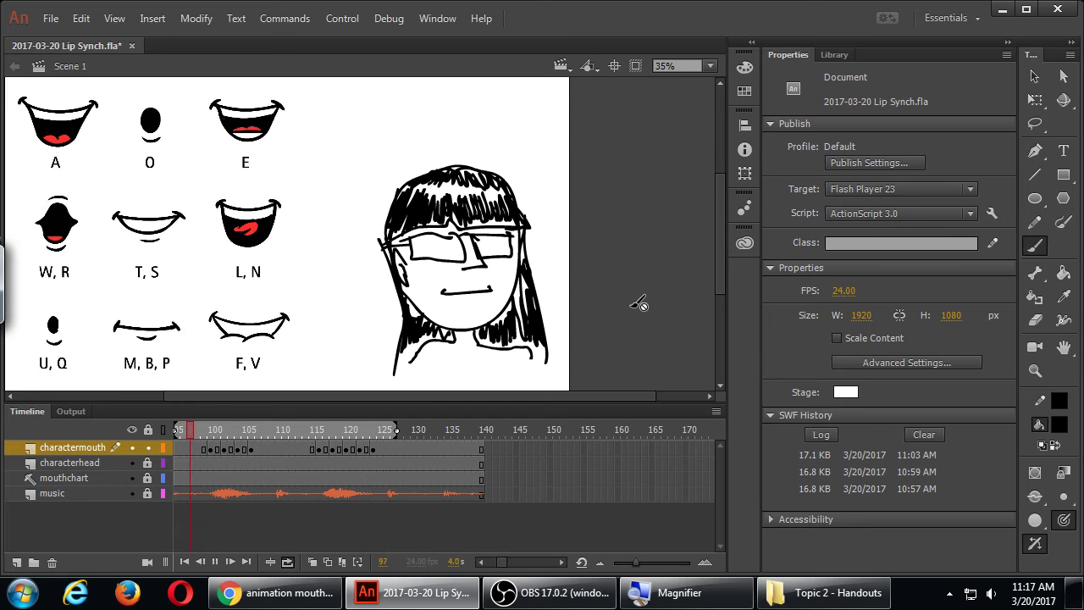
pyautogui.press('Return')
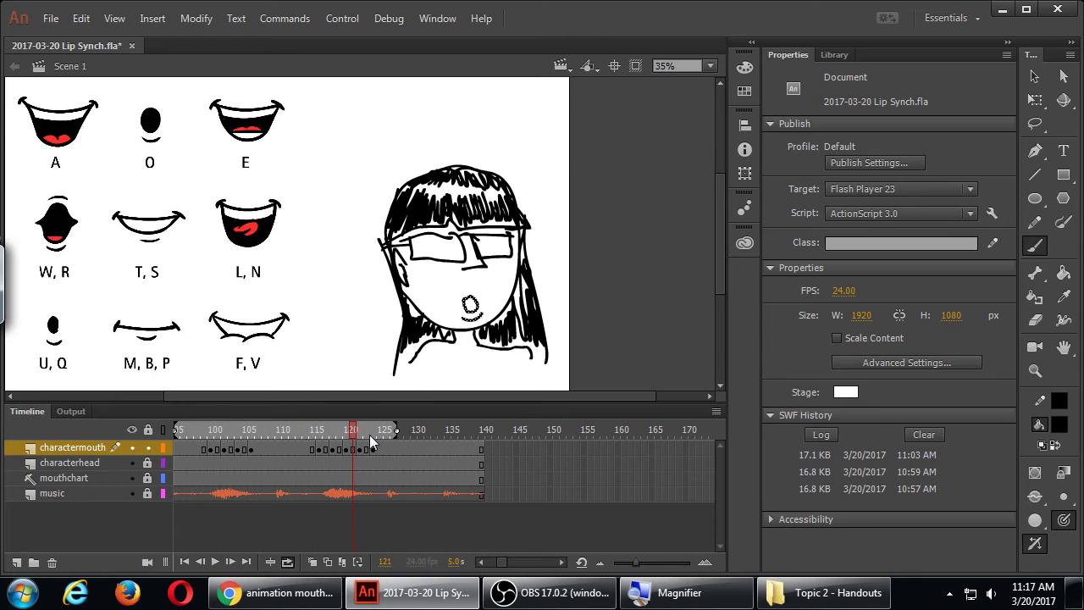
pyautogui.moveTo(371, 440)
pyautogui.mouseDown()
pyautogui.moveTo(301, 442)
pyautogui.moveTo(394, 443)
pyautogui.moveTo(355, 446)
pyautogui.mouseUp()
pyautogui.click(354, 433)
pyautogui.click(354, 433)
pyautogui.click(354, 433)
pyautogui.click(355, 432)
pyautogui.click(354, 433)
pyautogui.click(354, 433)
pyautogui.click(354, 433)
pyautogui.click(354, 433)
pyautogui.click(354, 433)
# Step: Save the file, preview the animation as a test movie and close the preview
pyautogui.hotkey('ctrl', 's')
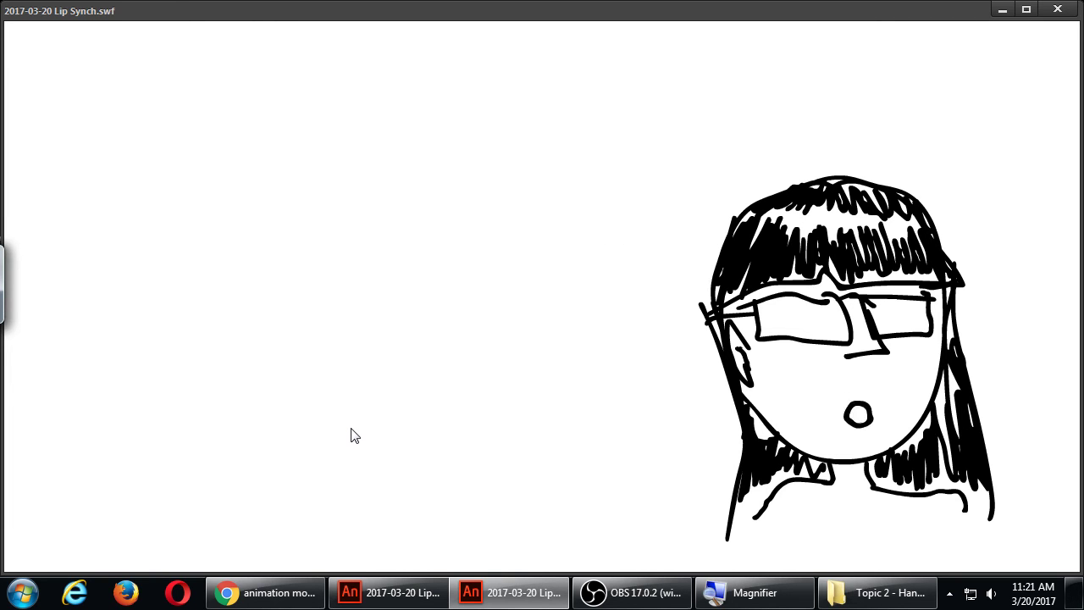
pyautogui.click(1058, 10)
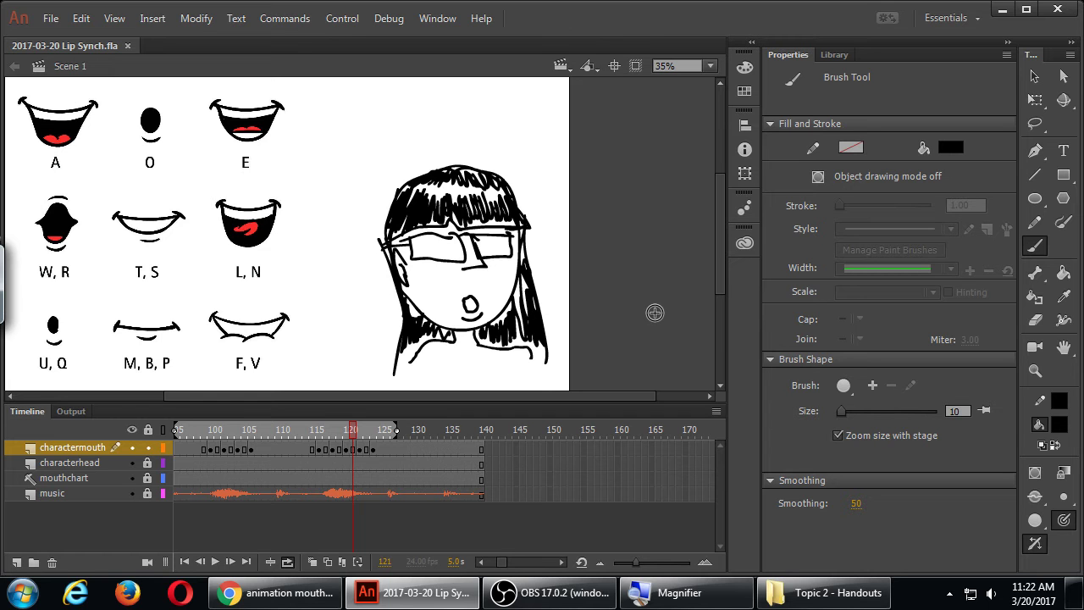
# Step: Turn looping off and scrub back and forth through frames 114 to 124 to examine the mouth shapes against the audio
pyautogui.click(289, 564)
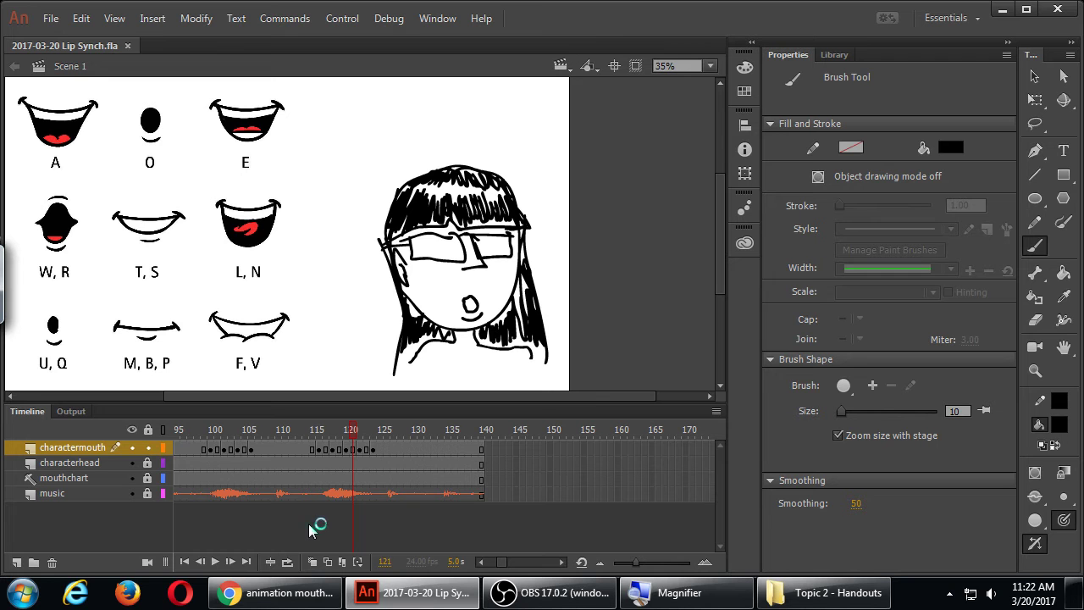
pyautogui.click(306, 448)
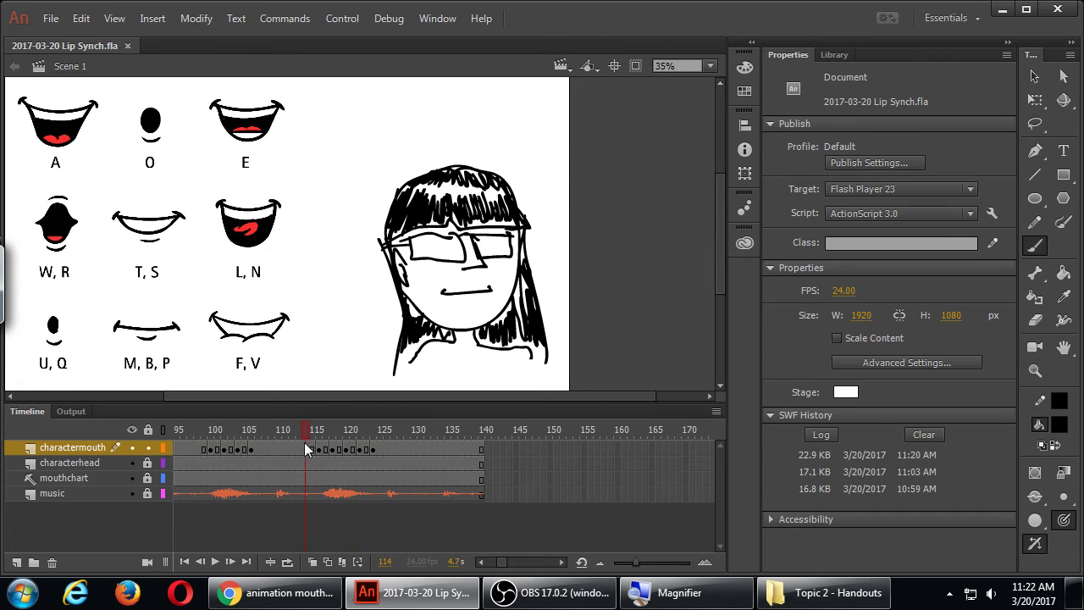
pyautogui.moveTo(304, 442); pyautogui.dragTo(343, 444)
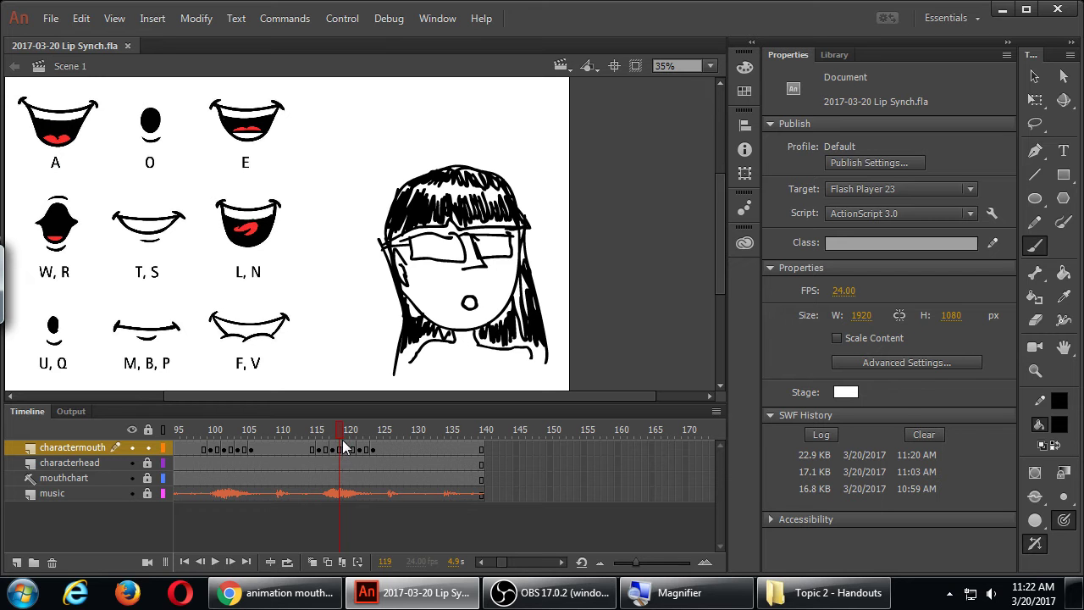
pyautogui.moveTo(343, 446); pyautogui.dragTo(313, 444)
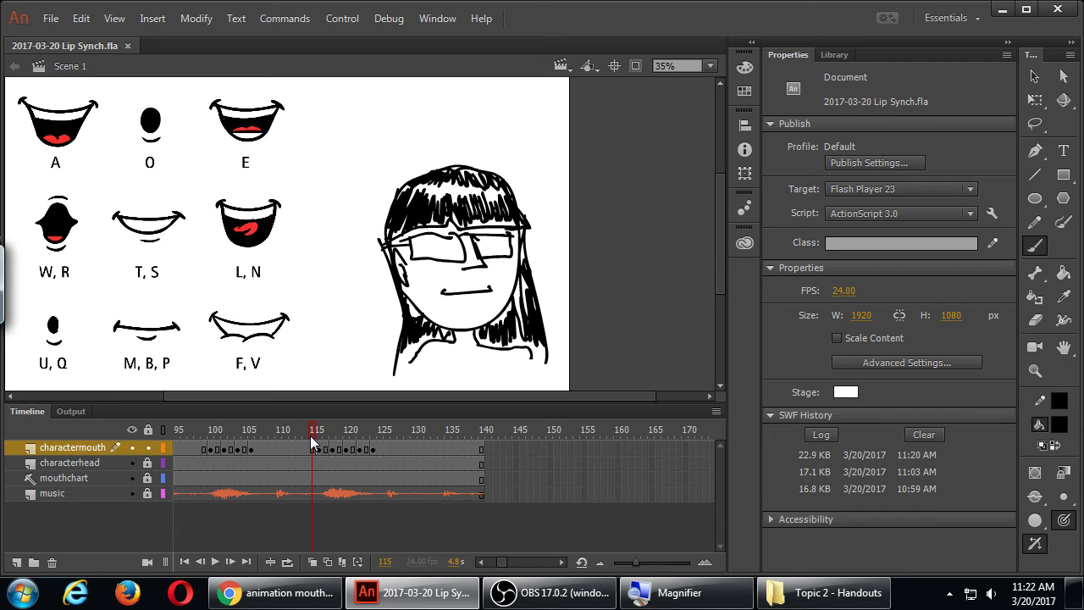
pyautogui.press(',')
pyautogui.moveTo(310, 442); pyautogui.dragTo(319, 441)
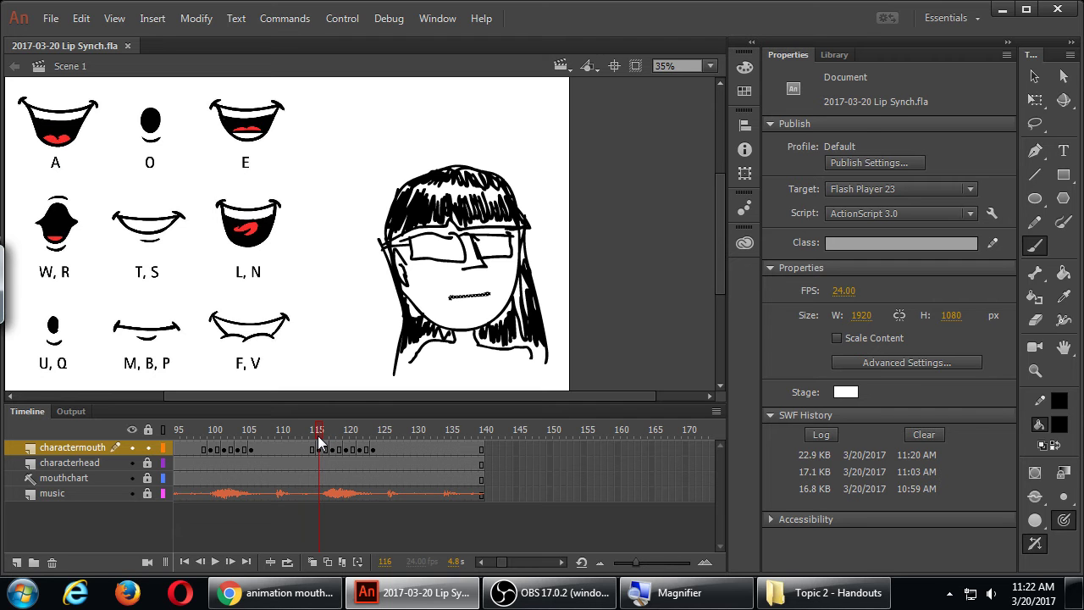
pyautogui.moveTo(319, 441); pyautogui.dragTo(332, 435)
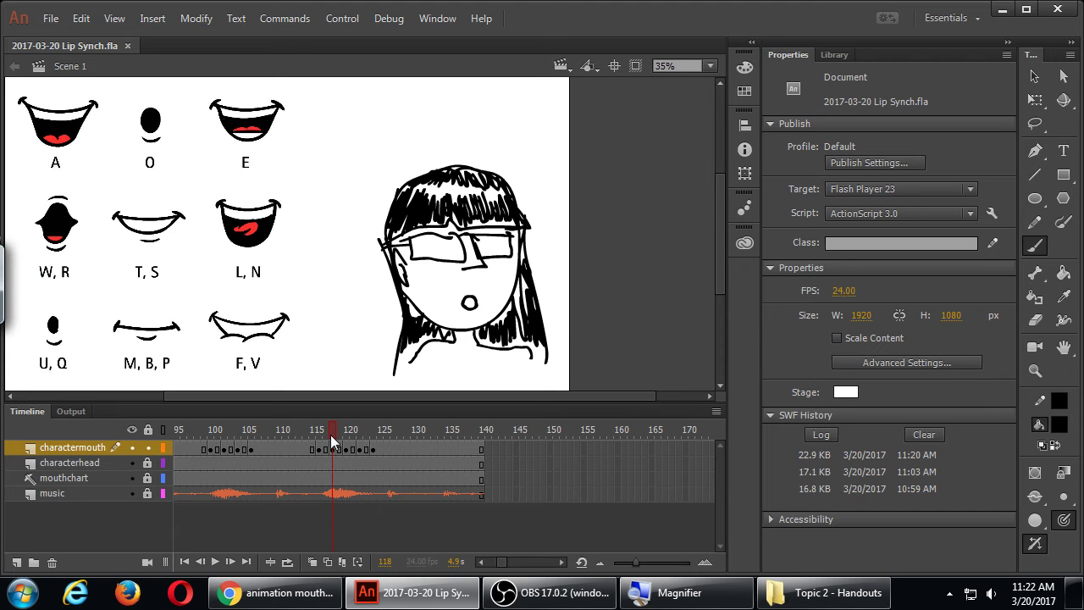
pyautogui.click(332, 438)
pyautogui.moveTo(332, 438); pyautogui.dragTo(346, 442)
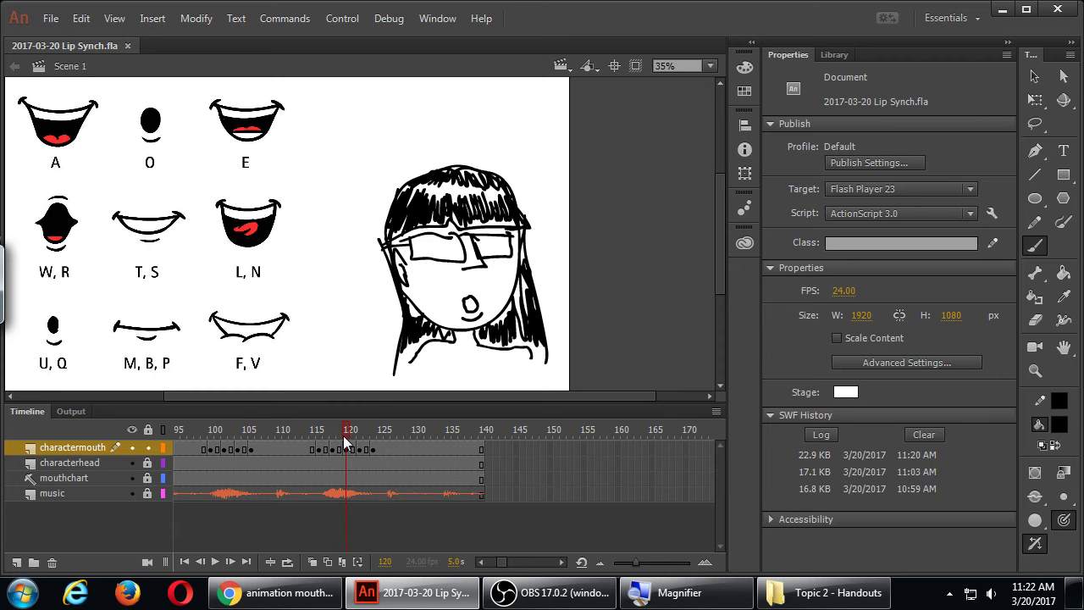
pyautogui.click(345, 439)
pyautogui.moveTo(346, 443); pyautogui.dragTo(375, 439)
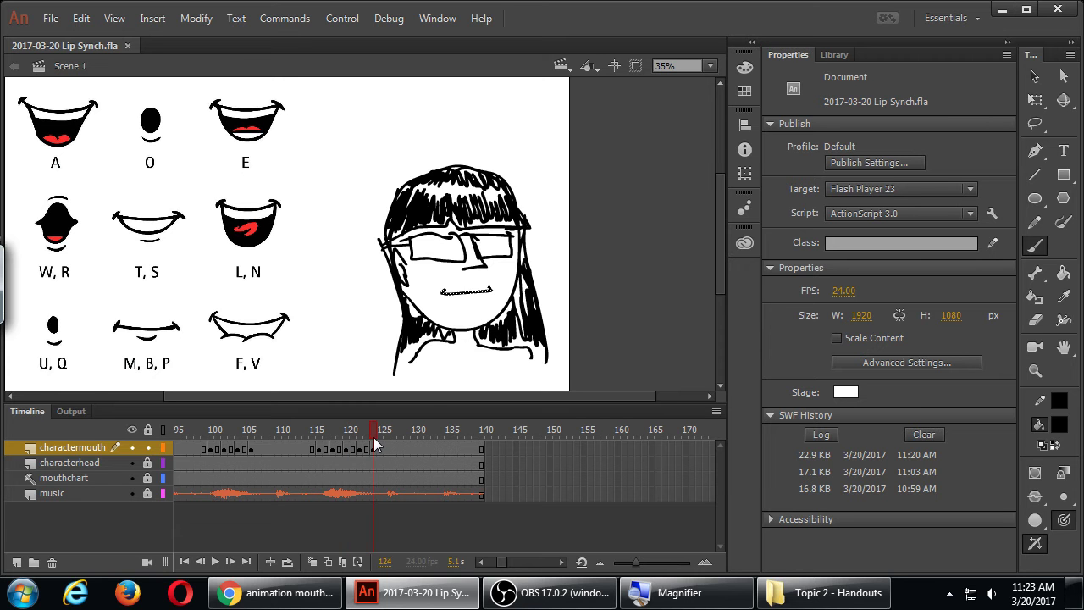
pyautogui.moveTo(373, 437); pyautogui.dragTo(364, 438)
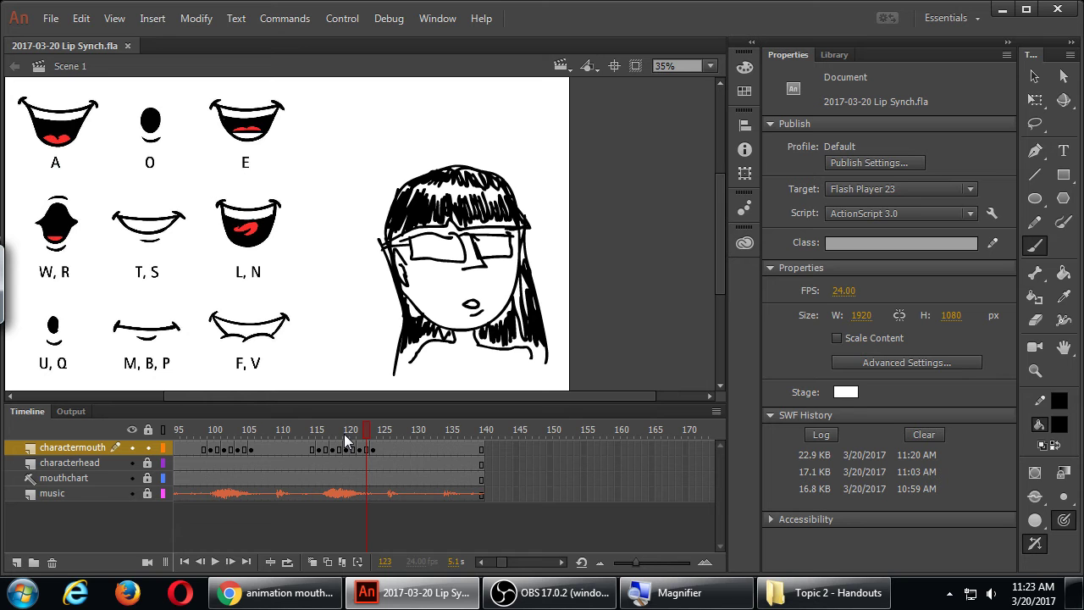
# Step: Review the mouth movement by playing from about frame 114, and again looping over about frames 110 through 127
pyautogui.moveTo(344, 433); pyautogui.dragTo(308, 435)
pyautogui.press('Return')
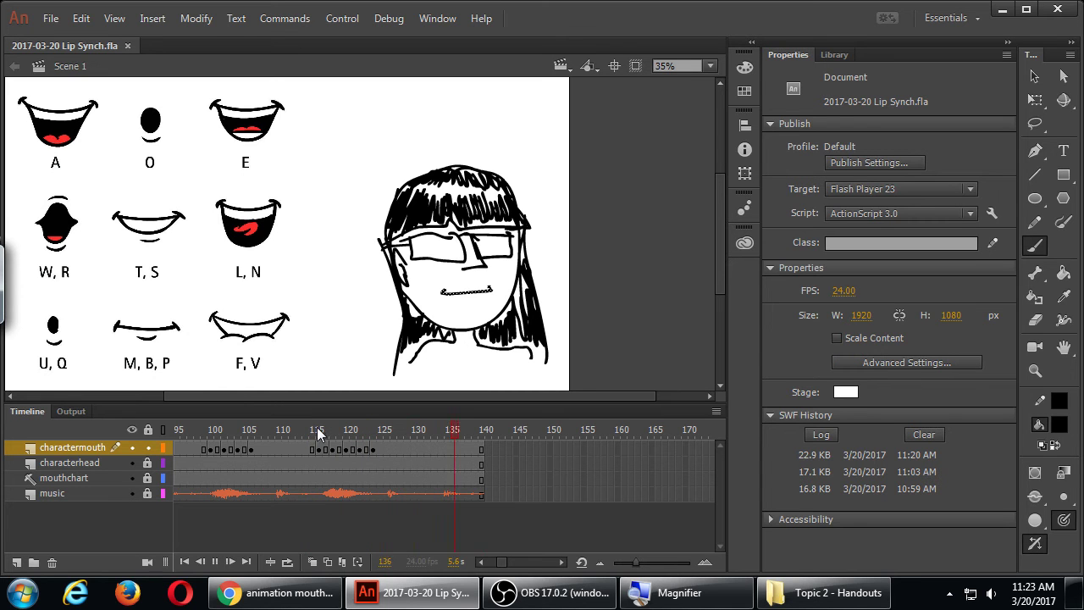
pyautogui.click(287, 561)
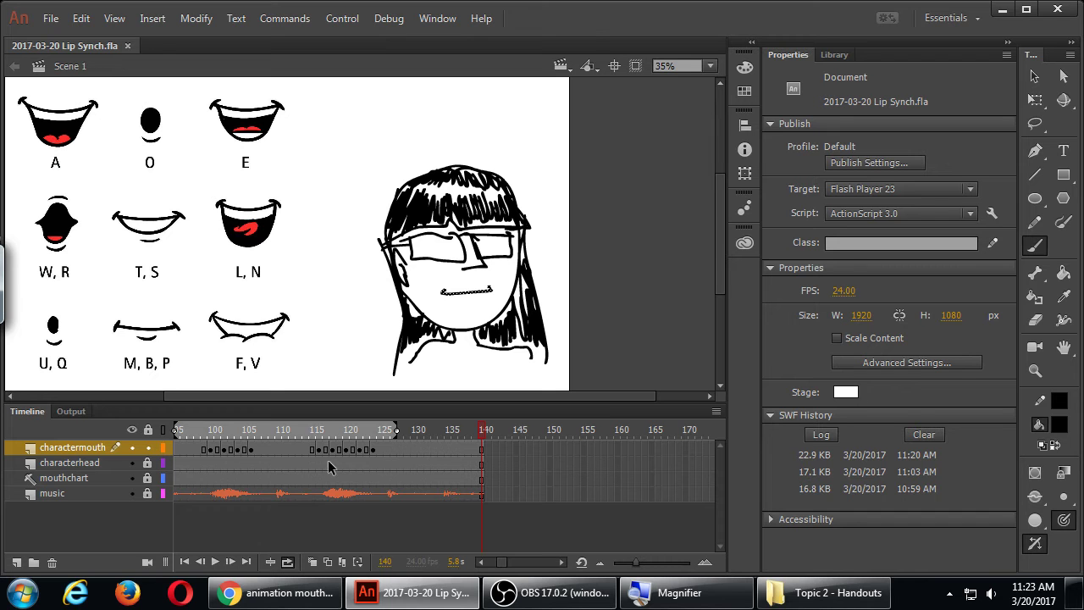
pyautogui.moveTo(176, 431); pyautogui.dragTo(278, 430)
pyautogui.press('Return')
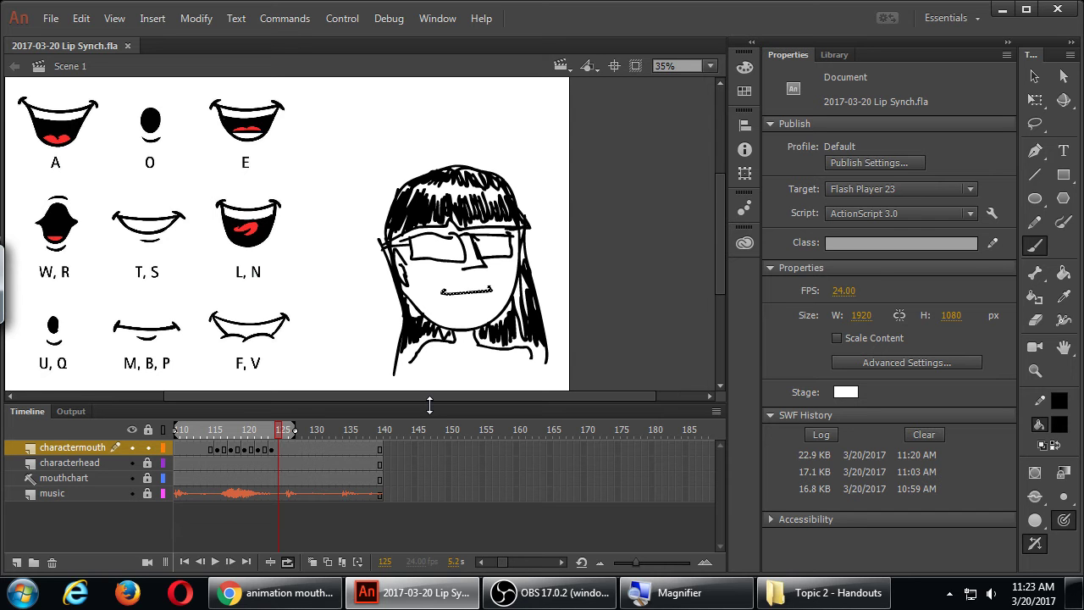
# Step: Play the timeline with the whole stage in view, then preview the animation as a test movie and close the preview
pyautogui.hotkey('ctrl', '-')
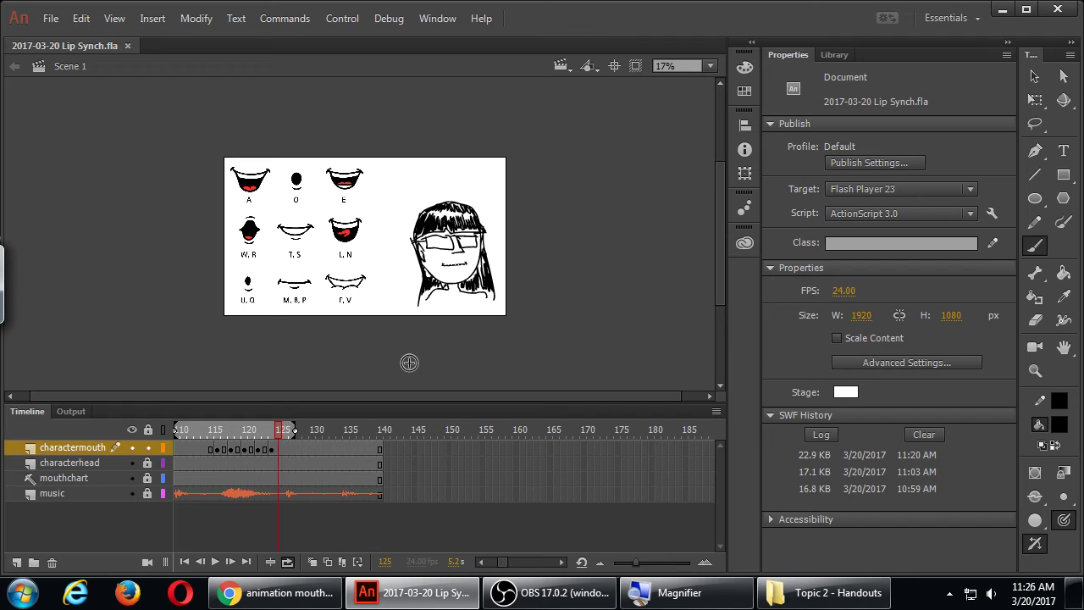
pyautogui.press('Return')
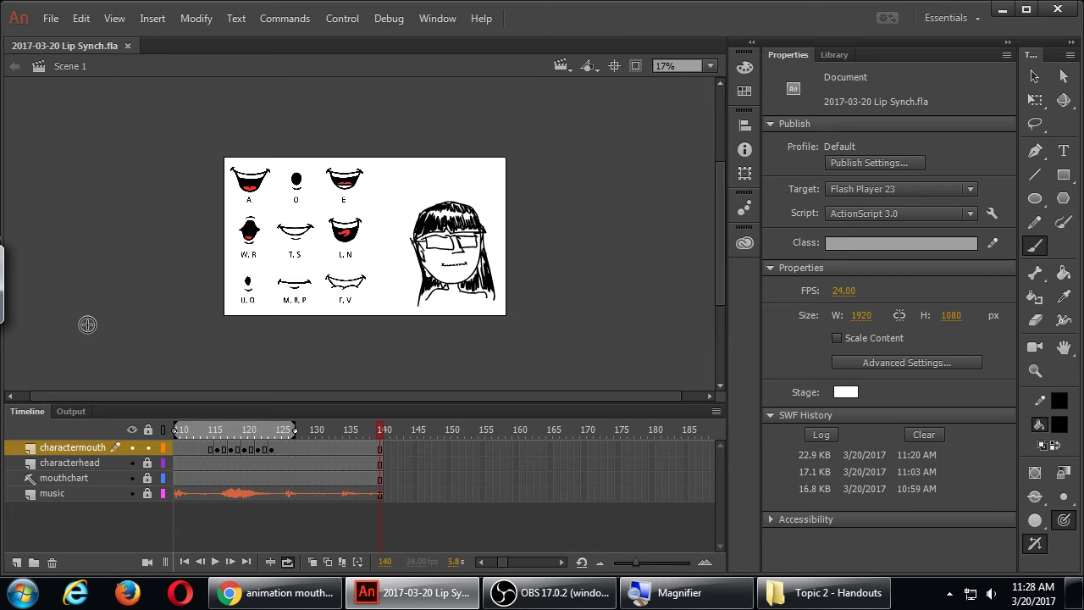
pyautogui.hotkey('ctrl', 'Return')
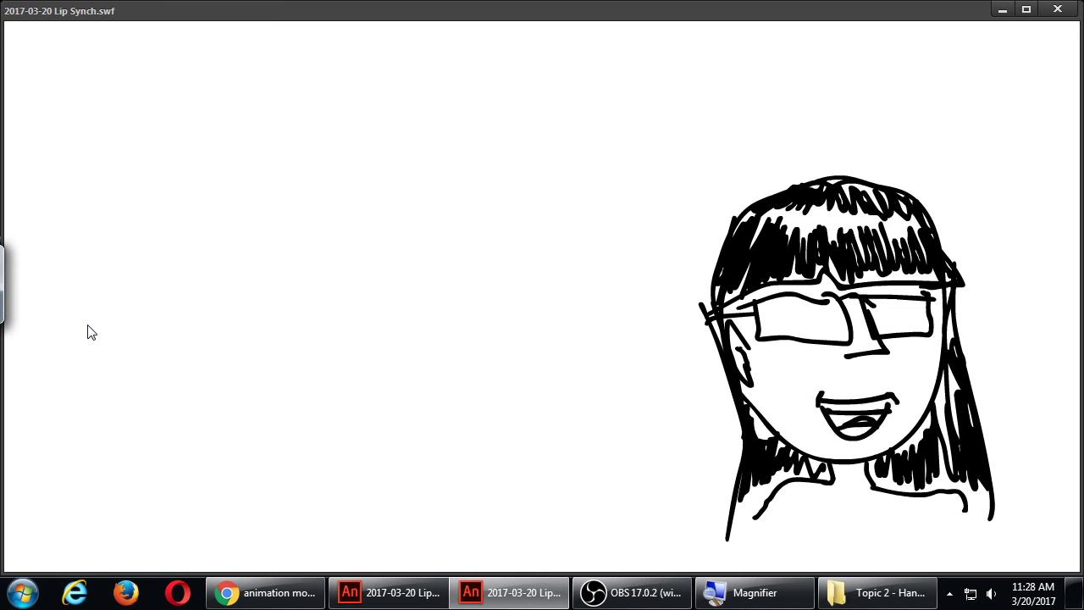
pyautogui.click(1066, 9)
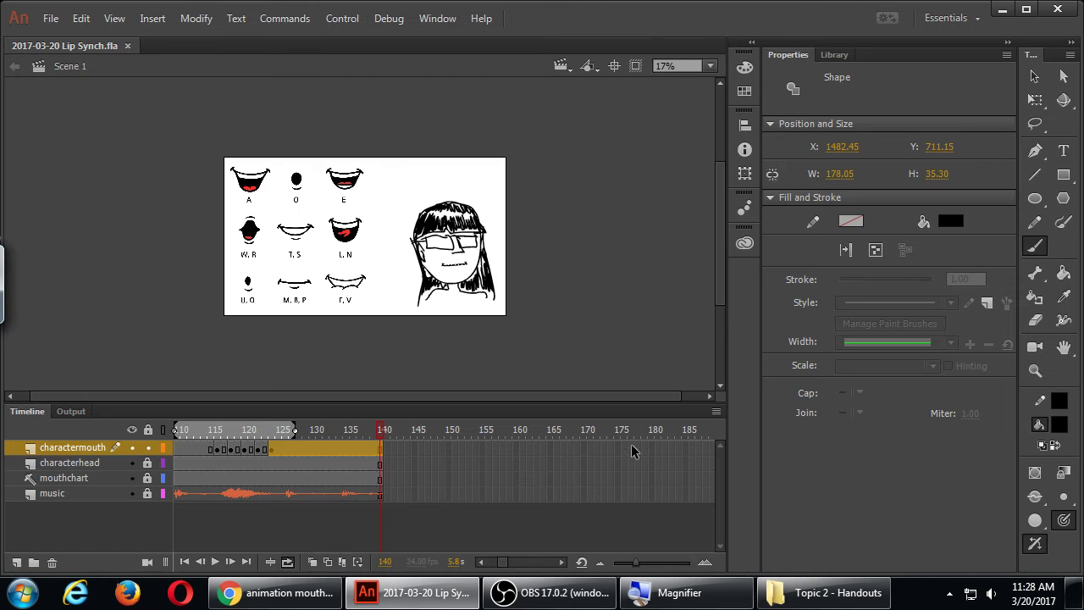
# Step: Hide the mouthchart layer and add a new layer named text above charactermouth
pyautogui.click(93, 479)
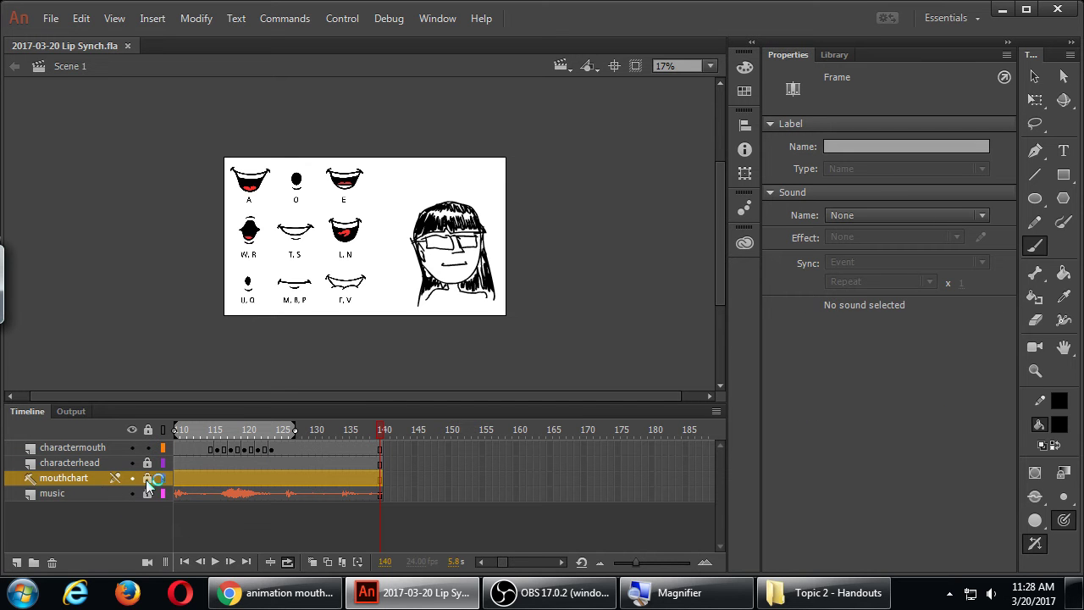
pyautogui.click(131, 479)
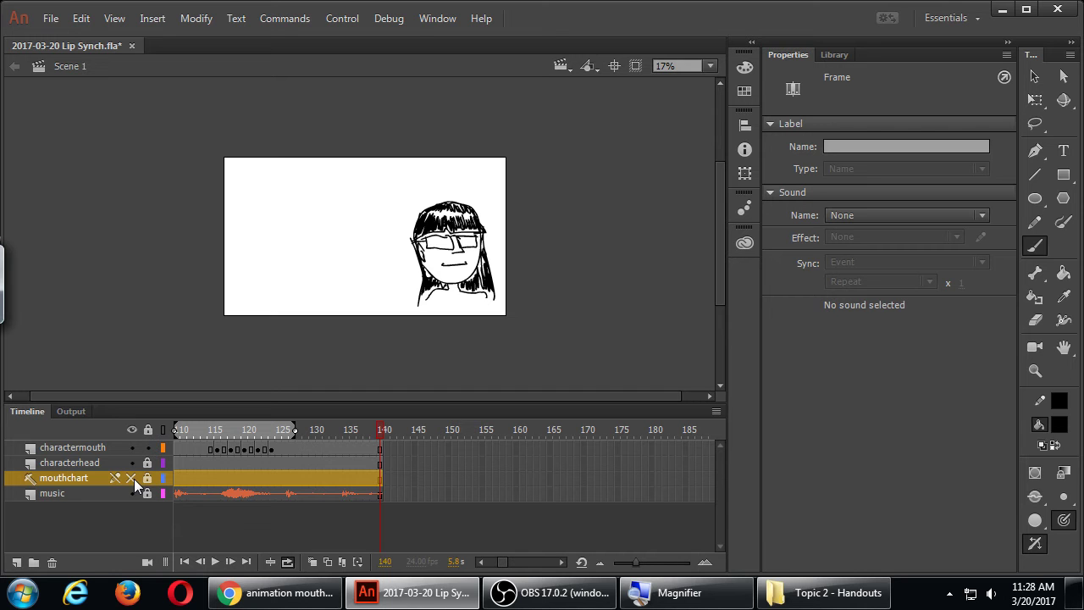
pyautogui.click(106, 447)
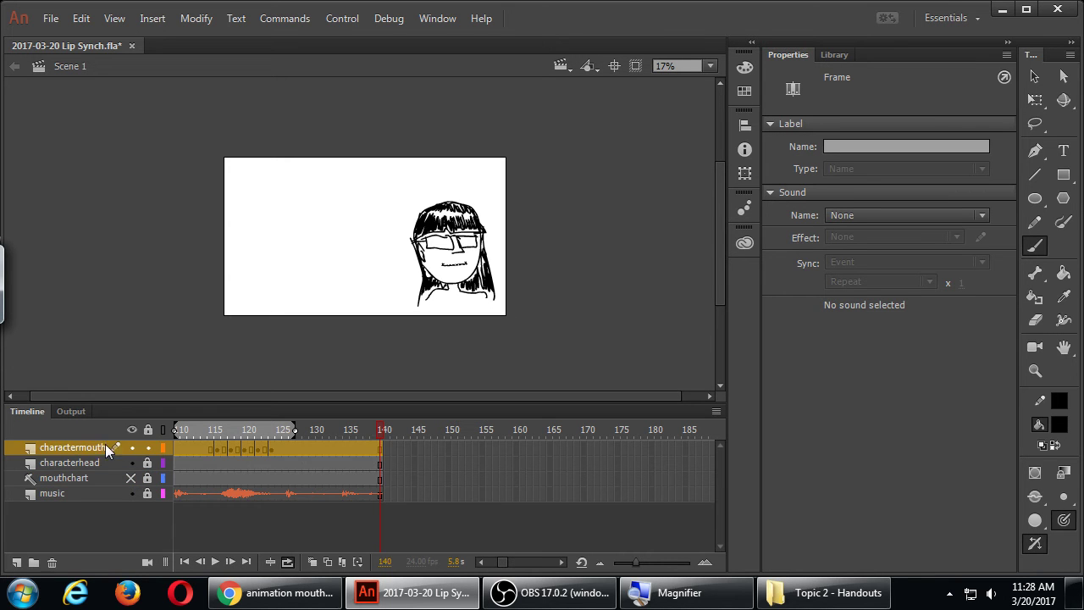
pyautogui.click(16, 562)
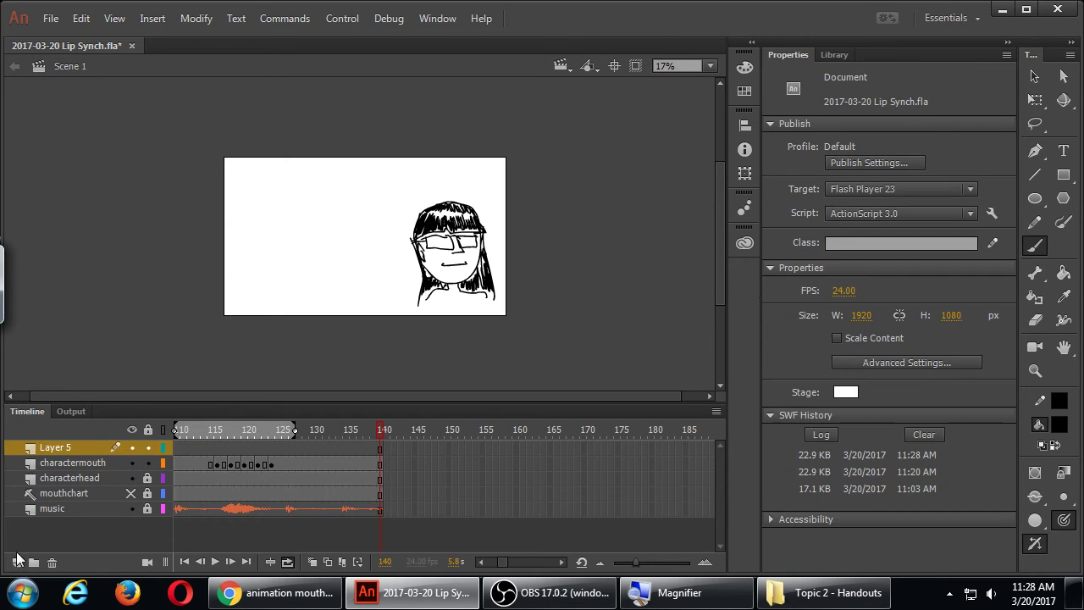
pyautogui.doubleClick(54, 446)
pyautogui.write('text')
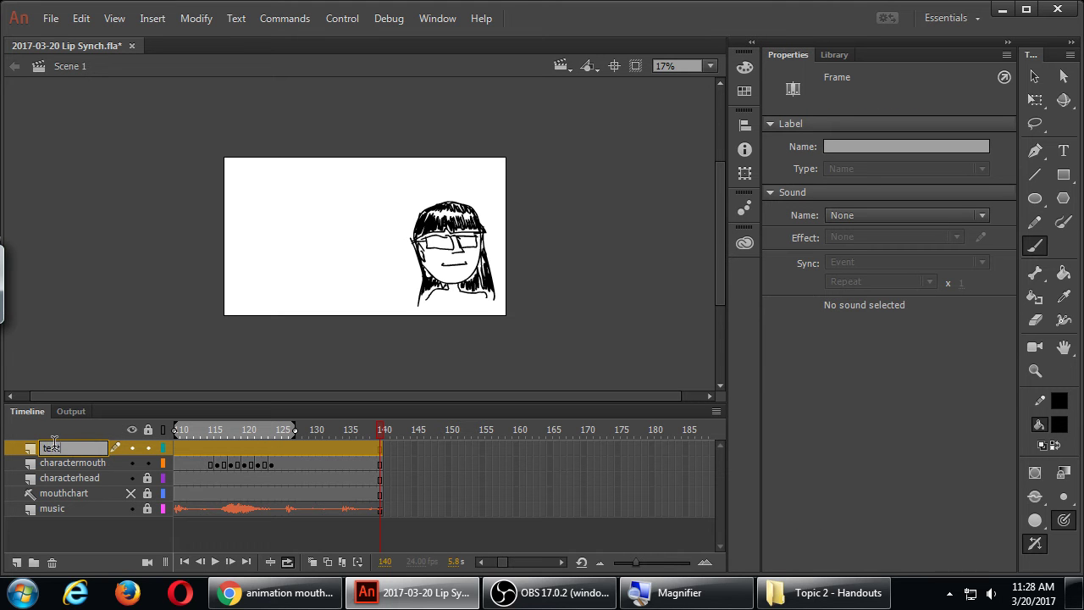
pyautogui.press('Return')
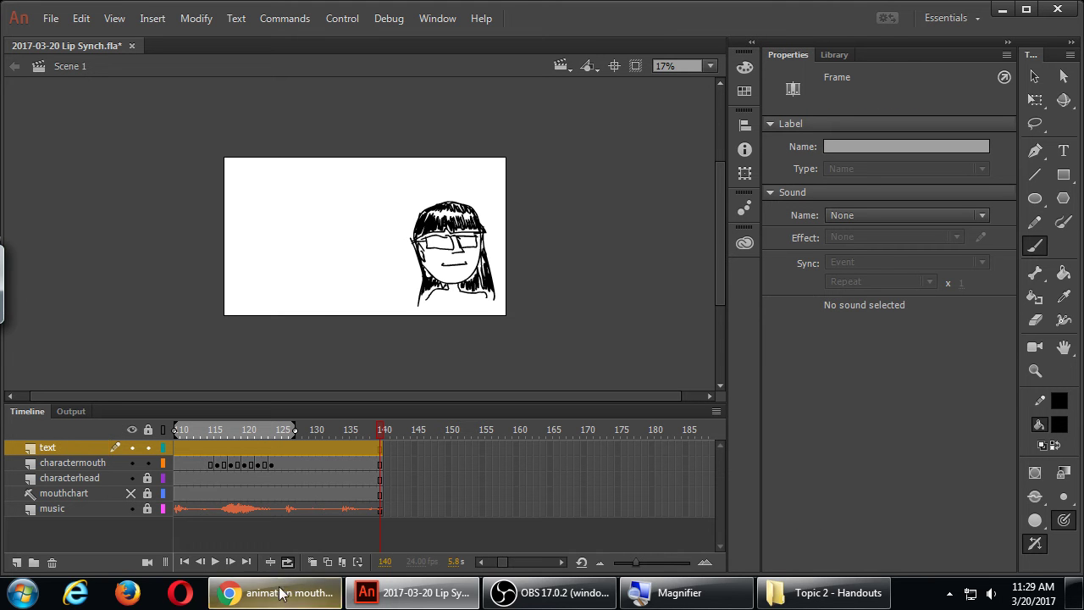
# Step: Turn looping off, insert a keyframe at frame 35 of the text layer and brush the word HEY beside the character's head
pyautogui.click(287, 562)
pyautogui.click(479, 562)
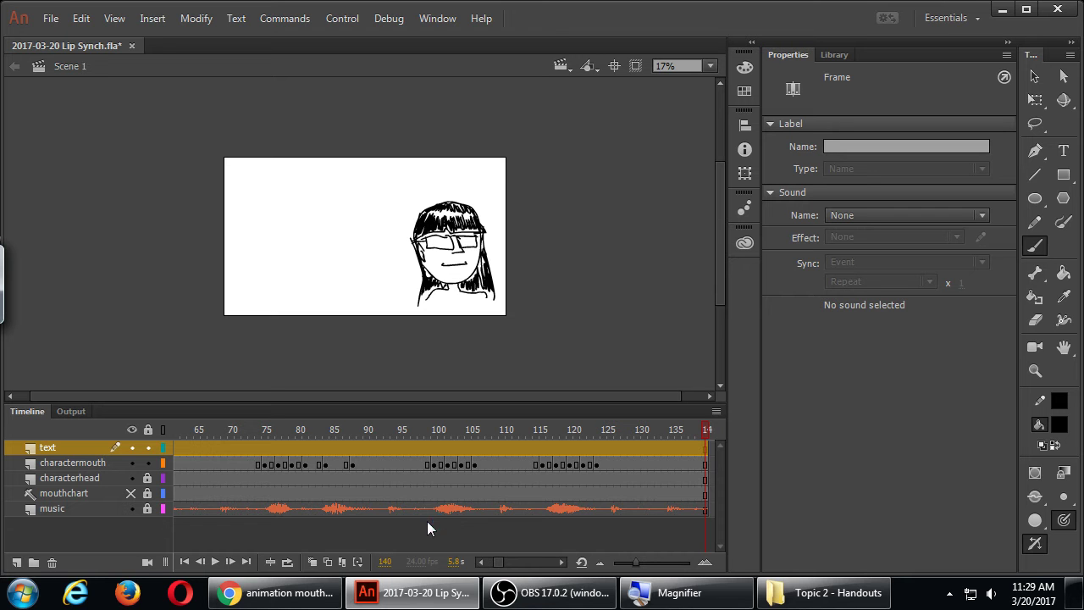
pyautogui.click(480, 563)
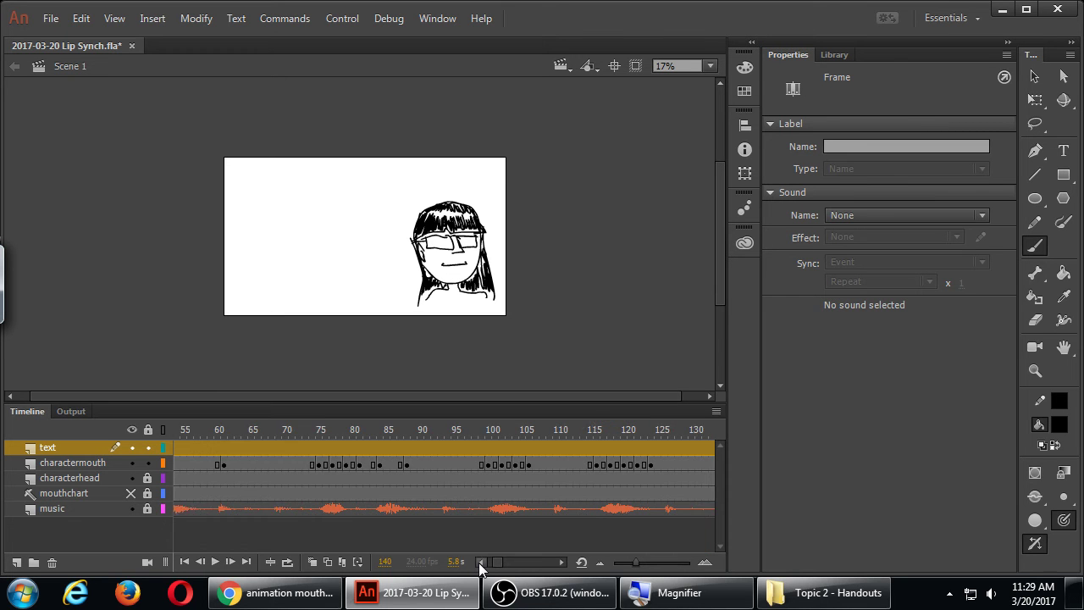
pyautogui.click(480, 563)
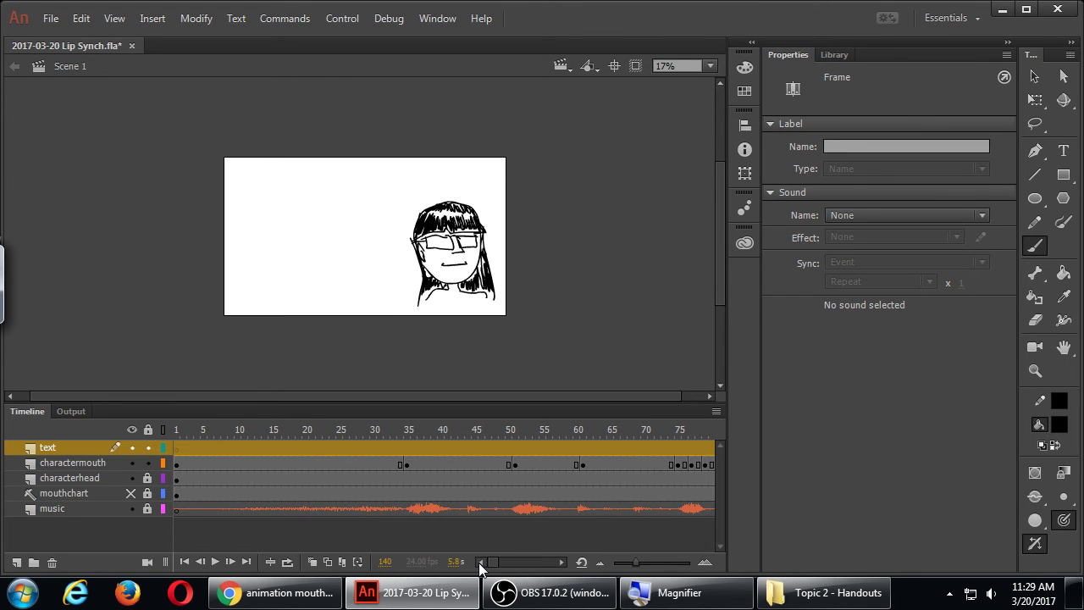
pyautogui.click(406, 449)
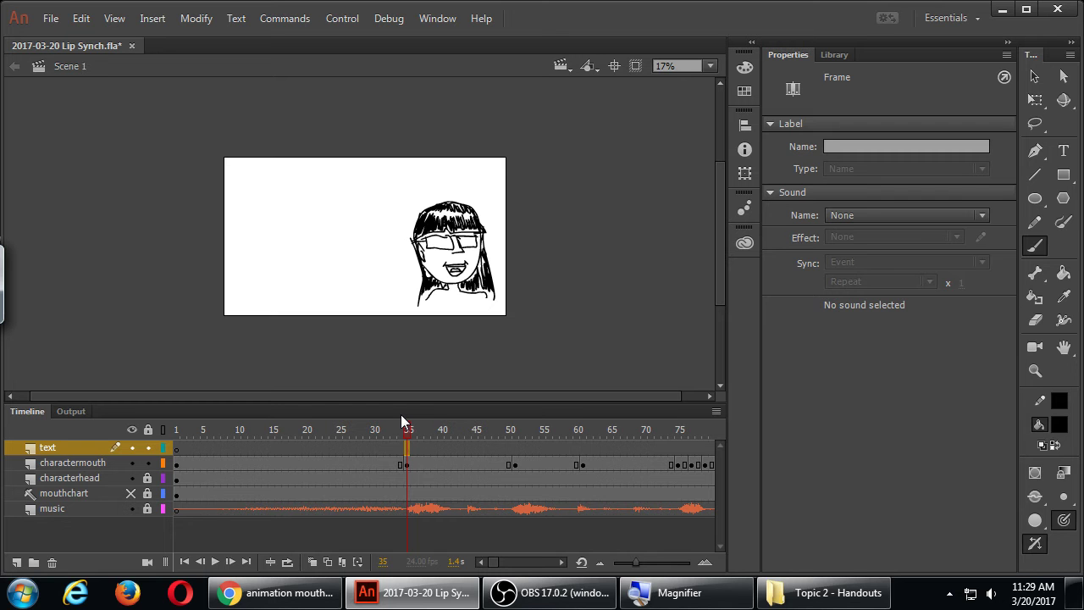
pyautogui.press('F6')
pyautogui.press('b')
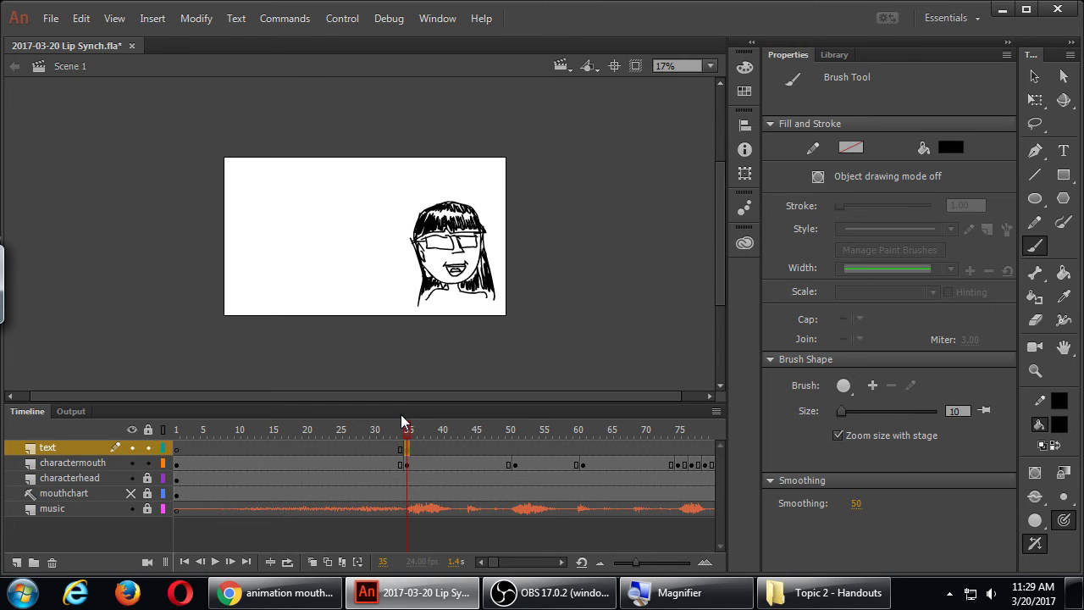
pyautogui.moveTo(254, 222); pyautogui.dragTo(277, 288)
pyautogui.moveTo(272, 214)
pyautogui.mouseDown()
pyautogui.moveTo(291, 271)
pyautogui.moveTo(289, 239)
pyautogui.moveTo(315, 247)
pyautogui.mouseUp()
pyautogui.moveTo(354, 213); pyautogui.dragTo(339, 261)
pyautogui.moveTo(320, 222); pyautogui.dragTo(344, 241)
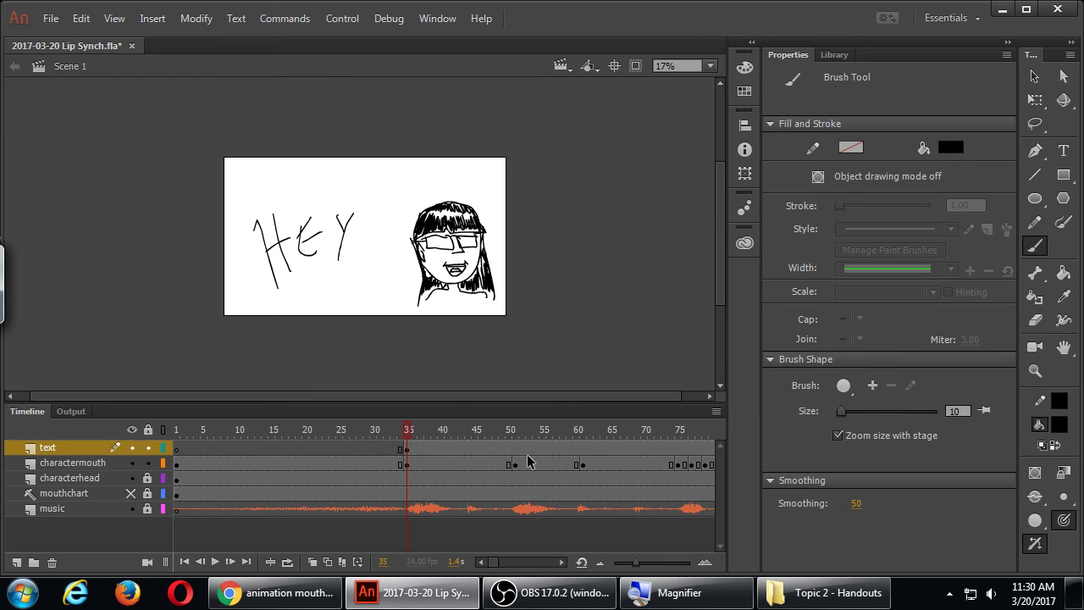
# Step: Insert a blank keyframe at frame 37 of the text layer and draw HEY! over the onion-skinned previous lettering
pyautogui.click(420, 449)
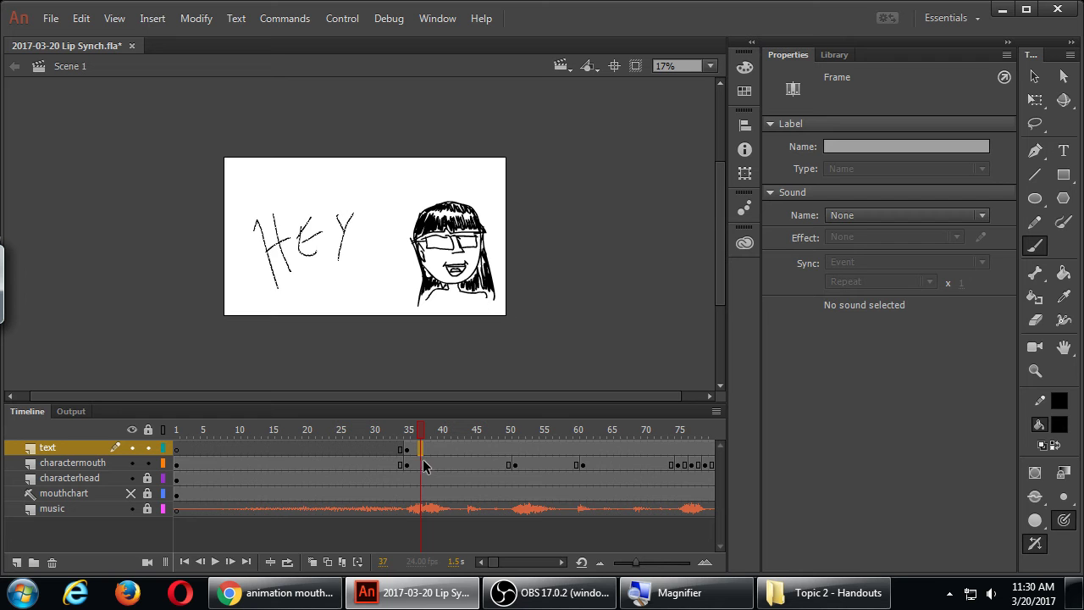
pyautogui.press('F7')
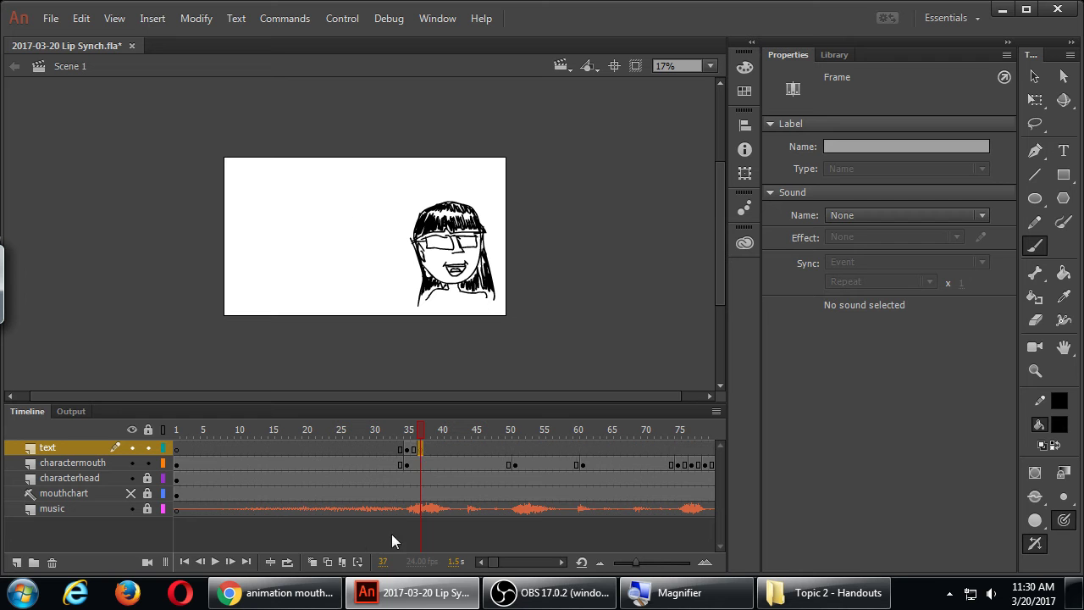
pyautogui.click(313, 561)
pyautogui.moveTo(259, 222)
pyautogui.mouseDown()
pyautogui.moveTo(284, 290)
pyautogui.moveTo(275, 223)
pyautogui.moveTo(289, 271)
pyautogui.moveTo(267, 245)
pyautogui.moveTo(311, 222)
pyautogui.moveTo(328, 270)
pyautogui.moveTo(302, 240)
pyautogui.moveTo(335, 229)
pyautogui.moveTo(348, 263)
pyautogui.mouseUp()
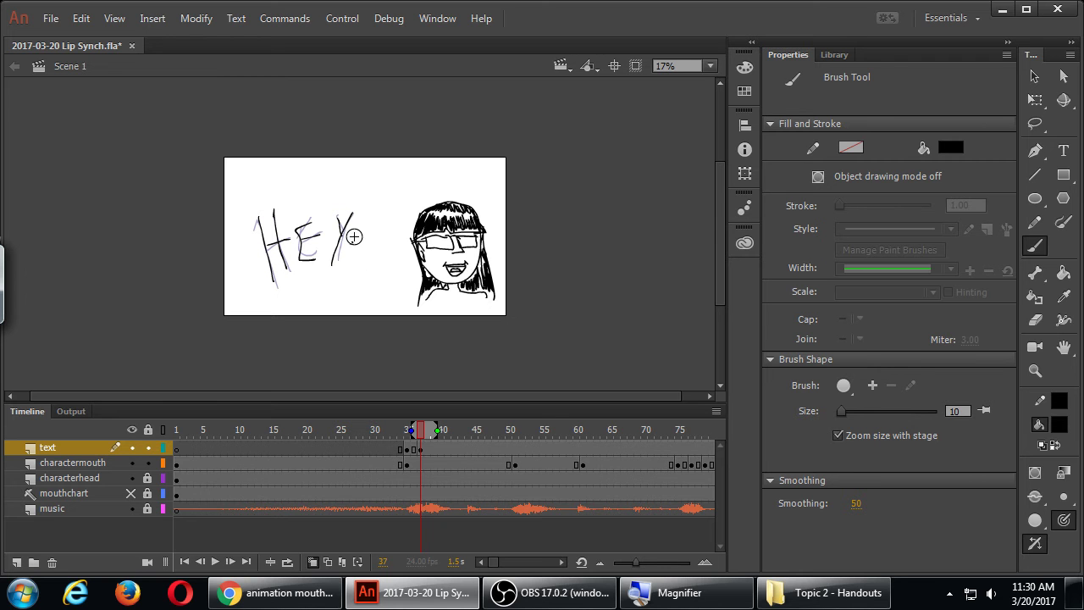
pyautogui.moveTo(376, 204); pyautogui.dragTo(357, 237)
pyautogui.click(353, 243)
# Step: Redraw HEY! in a blank keyframe at frame 39 of the text layer, and end the lettering with a blank keyframe at frame 51
pyautogui.click(433, 448)
pyautogui.press('F7')
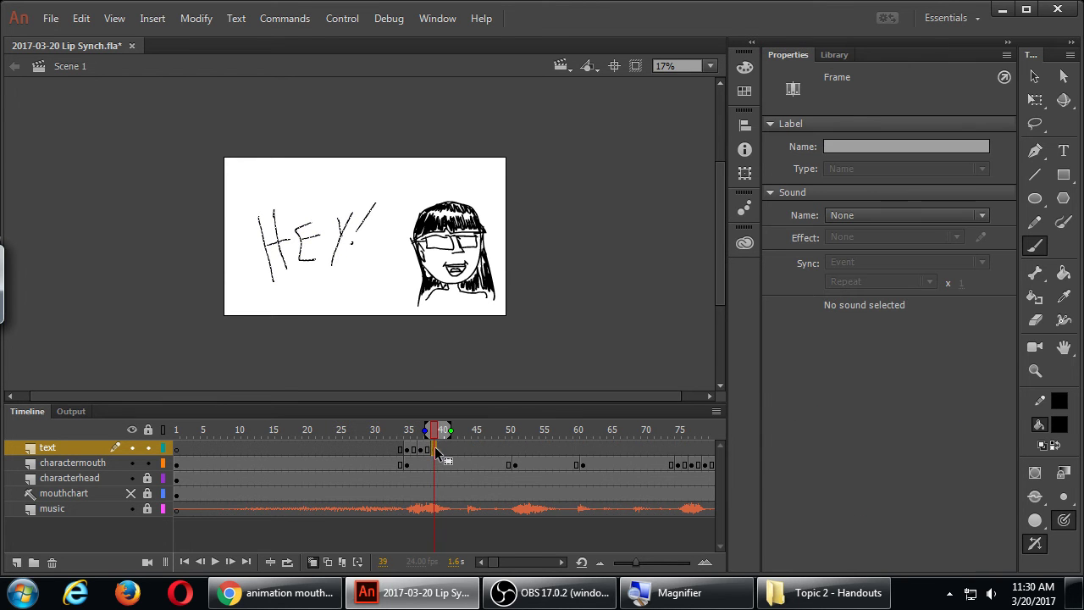
pyautogui.moveTo(263, 219)
pyautogui.mouseDown()
pyautogui.moveTo(279, 292)
pyautogui.moveTo(290, 290)
pyautogui.mouseUp()
pyautogui.moveTo(298, 222)
pyautogui.mouseDown()
pyautogui.moveTo(310, 277)
pyautogui.moveTo(319, 220)
pyautogui.mouseUp()
pyautogui.moveTo(293, 269); pyautogui.dragTo(322, 264)
pyautogui.moveTo(327, 218)
pyautogui.mouseDown()
pyautogui.moveTo(352, 223)
pyautogui.moveTo(355, 261)
pyautogui.moveTo(374, 251)
pyautogui.moveTo(354, 252)
pyautogui.moveTo(366, 266)
pyautogui.moveTo(359, 238)
pyautogui.moveTo(377, 203)
pyautogui.mouseUp()
pyautogui.click(356, 251)
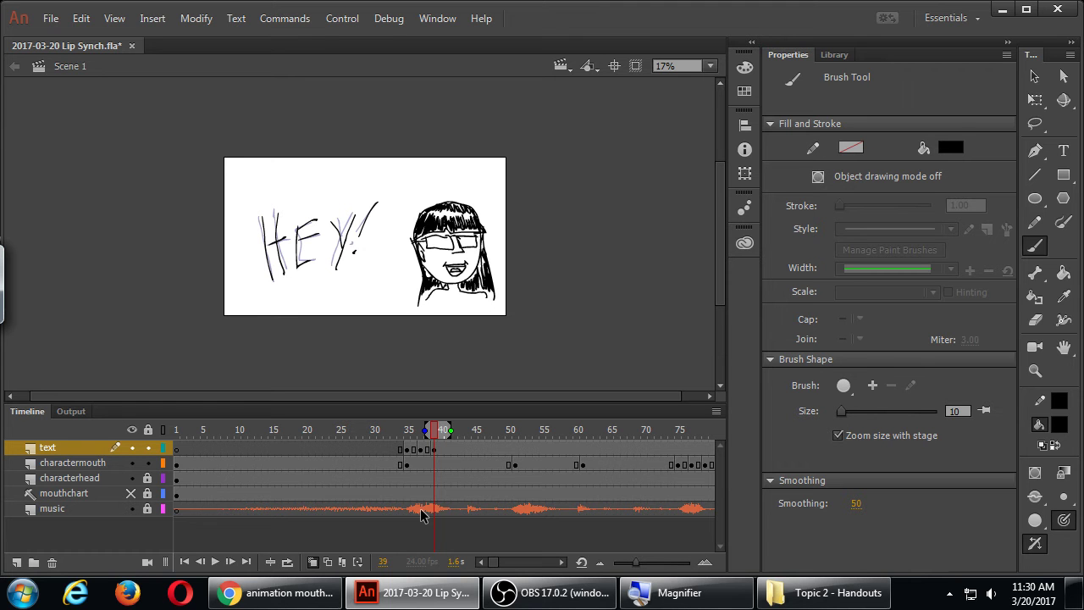
pyautogui.click(517, 455)
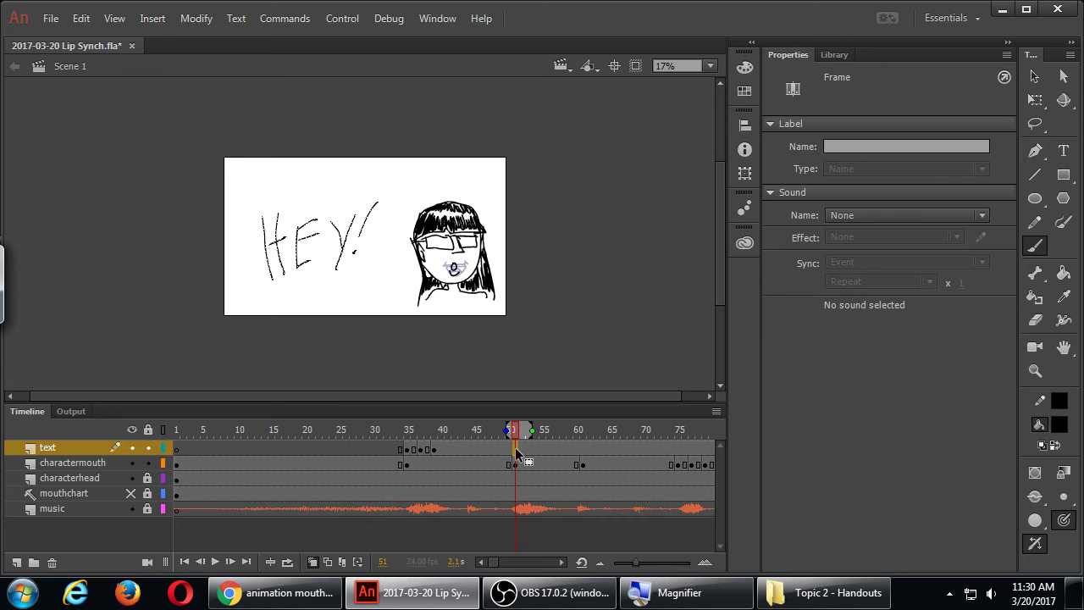
pyautogui.press('F7')
# Step: Review the HEY! lettering by playing from about frames 31 and 32 and scrubbing to frame 36
pyautogui.click(398, 430)
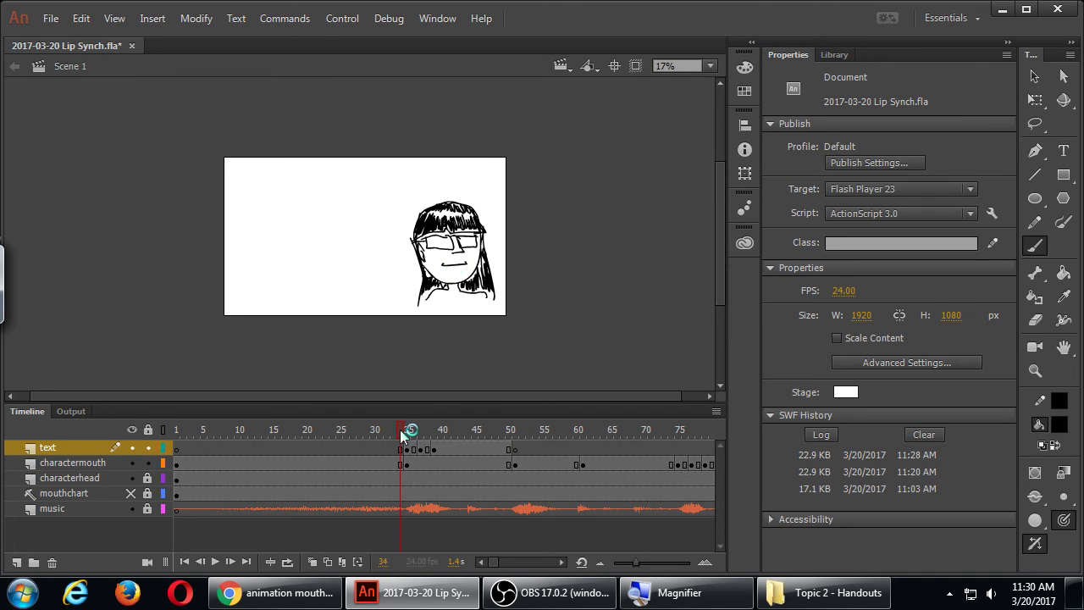
pyautogui.moveTo(409, 433)
pyautogui.mouseDown()
pyautogui.moveTo(447, 433)
pyautogui.moveTo(382, 435)
pyautogui.moveTo(454, 438)
pyautogui.moveTo(395, 441)
pyautogui.mouseUp()
pyautogui.click(289, 563)
pyautogui.moveTo(497, 563)
pyautogui.mouseDown()
pyautogui.moveTo(544, 562)
pyautogui.moveTo(492, 563)
pyautogui.mouseUp()
pyautogui.click(379, 437)
pyautogui.press('Return')
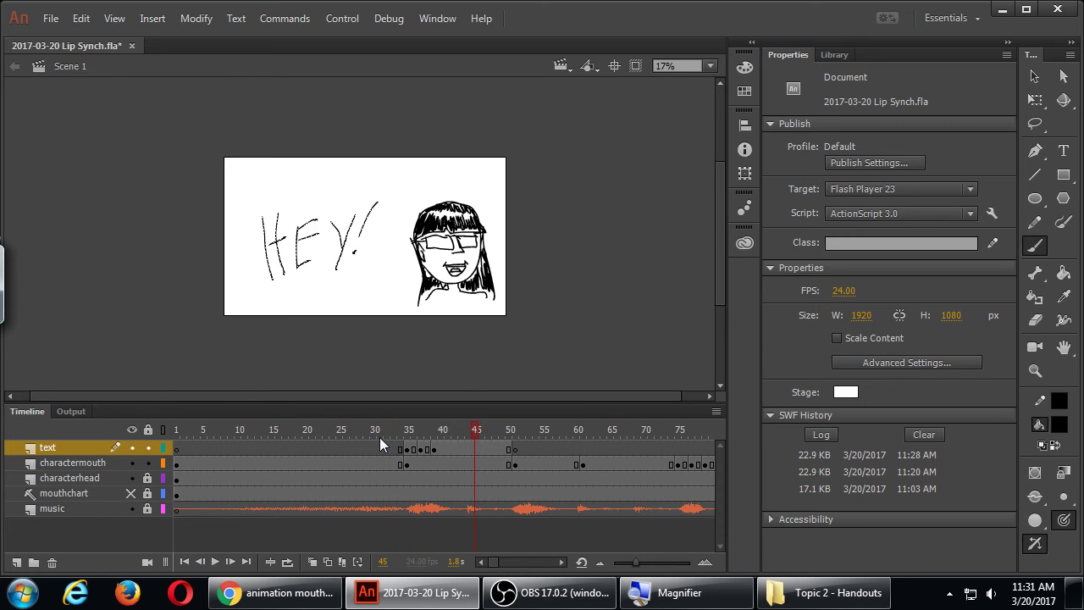
pyautogui.click(389, 432)
pyautogui.press('Return')
pyautogui.moveTo(391, 433); pyautogui.dragTo(413, 437)
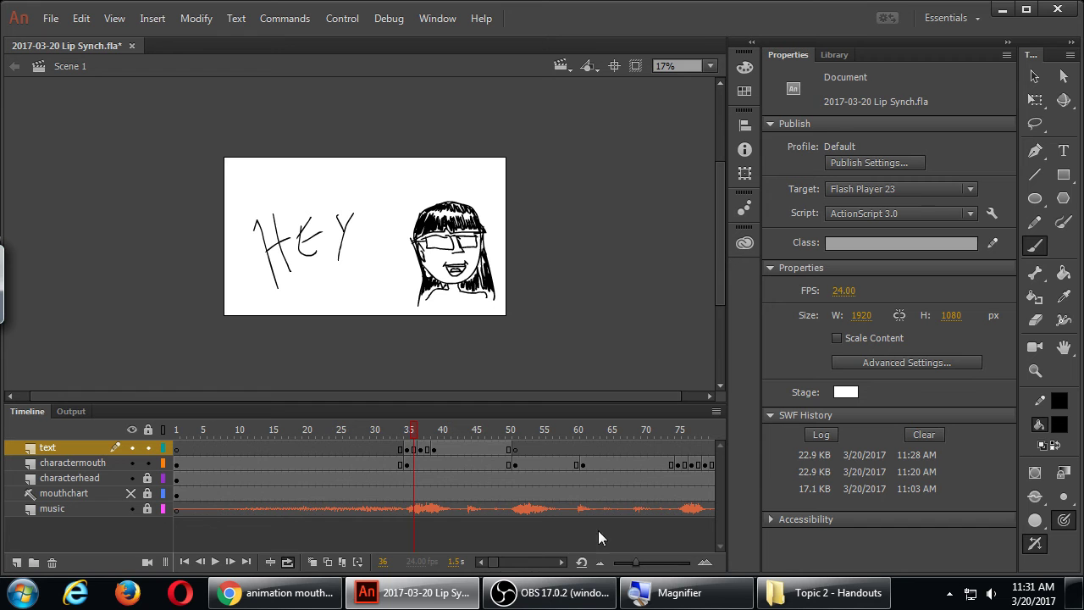
# Step: Set the loop range to about frames 32 through 45 and play the HEY! lettering in a loop
pyautogui.moveTo(497, 563)
pyautogui.mouseDown()
pyautogui.moveTo(520, 570)
pyautogui.moveTo(500, 554)
pyautogui.mouseUp()
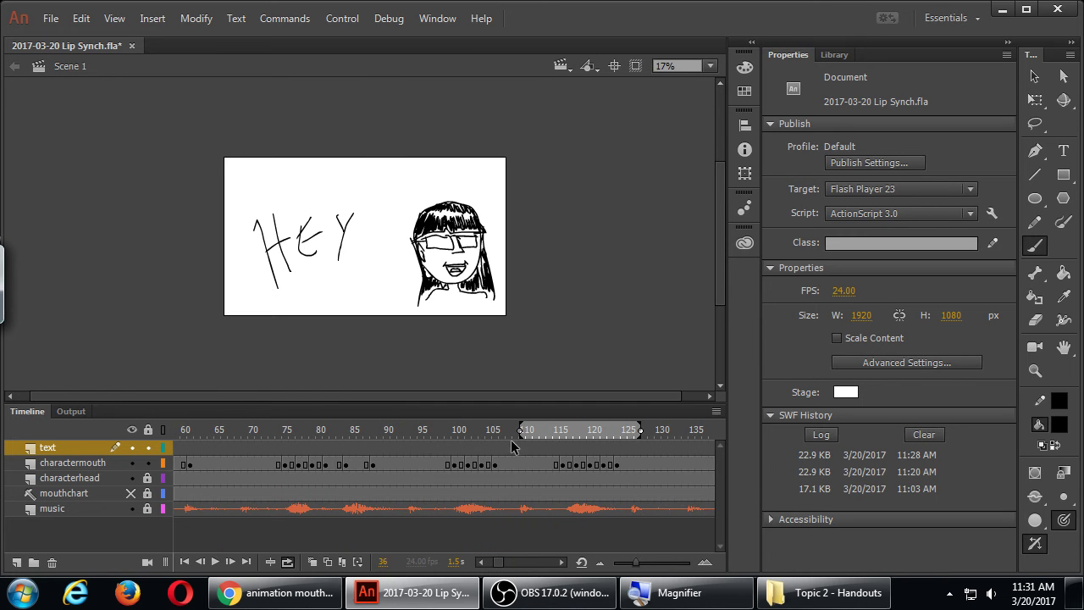
pyautogui.moveTo(518, 432)
pyautogui.mouseDown()
pyautogui.moveTo(134, 447)
pyautogui.moveTo(405, 430)
pyautogui.mouseUp()
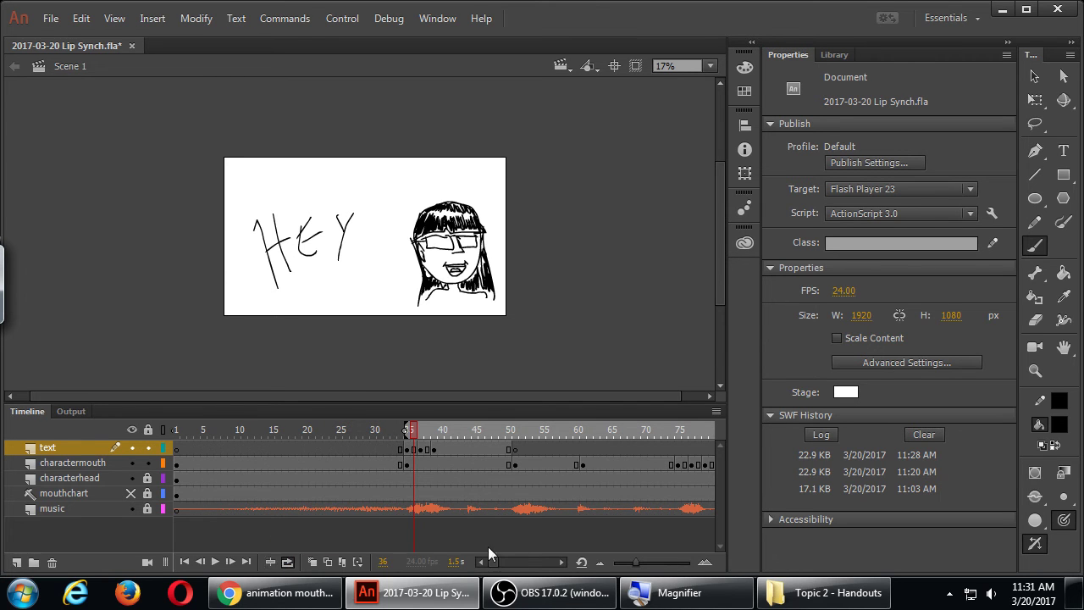
pyautogui.moveTo(492, 564); pyautogui.dragTo(503, 564)
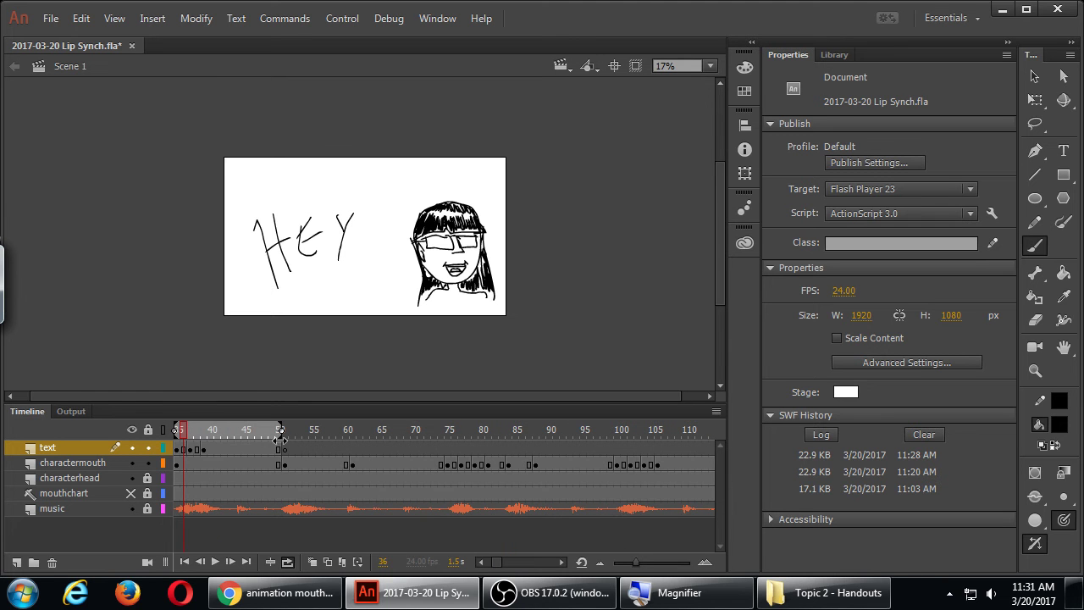
pyautogui.moveTo(501, 565); pyautogui.dragTo(482, 565)
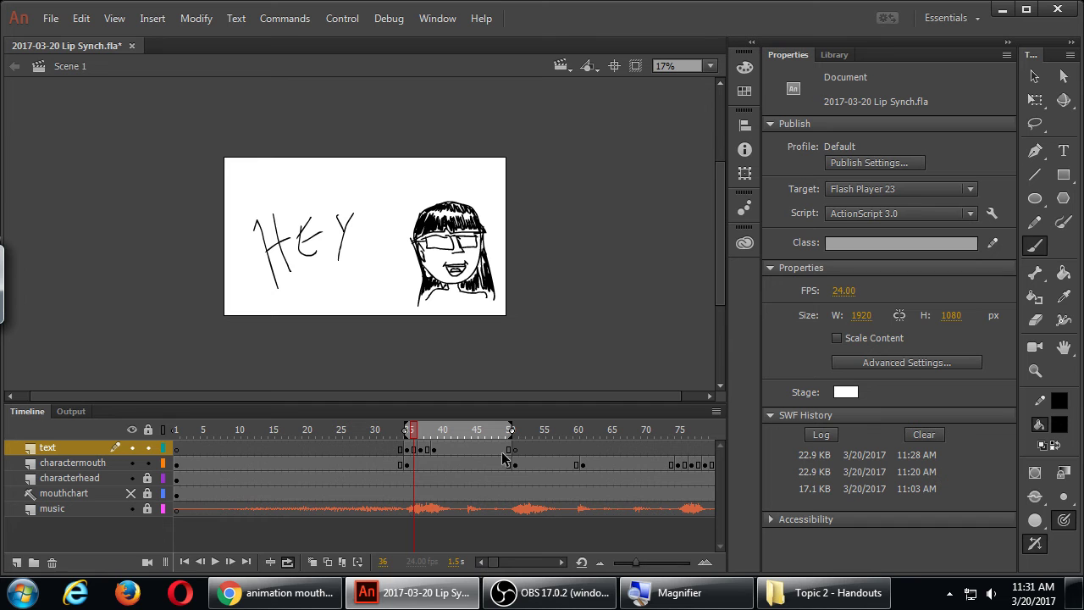
pyautogui.moveTo(503, 431); pyautogui.dragTo(478, 431)
pyautogui.moveTo(407, 431); pyautogui.dragTo(384, 432)
pyautogui.press('Return')
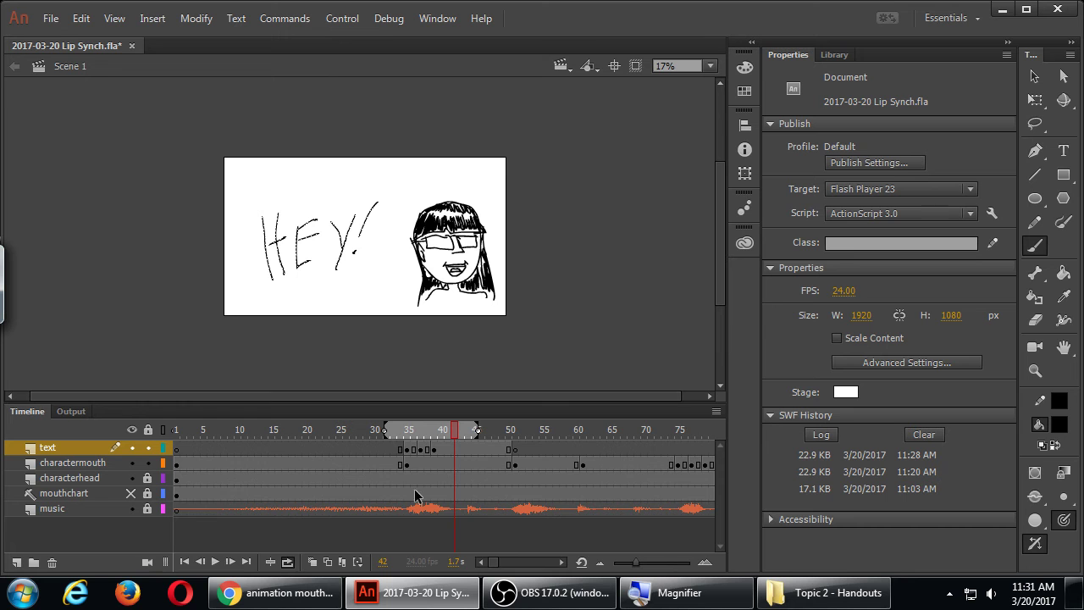
# Step: Turn off loop playback and draw HO! with the Brush tool on frame 51 of the text layer, beside the character
pyautogui.click(288, 563)
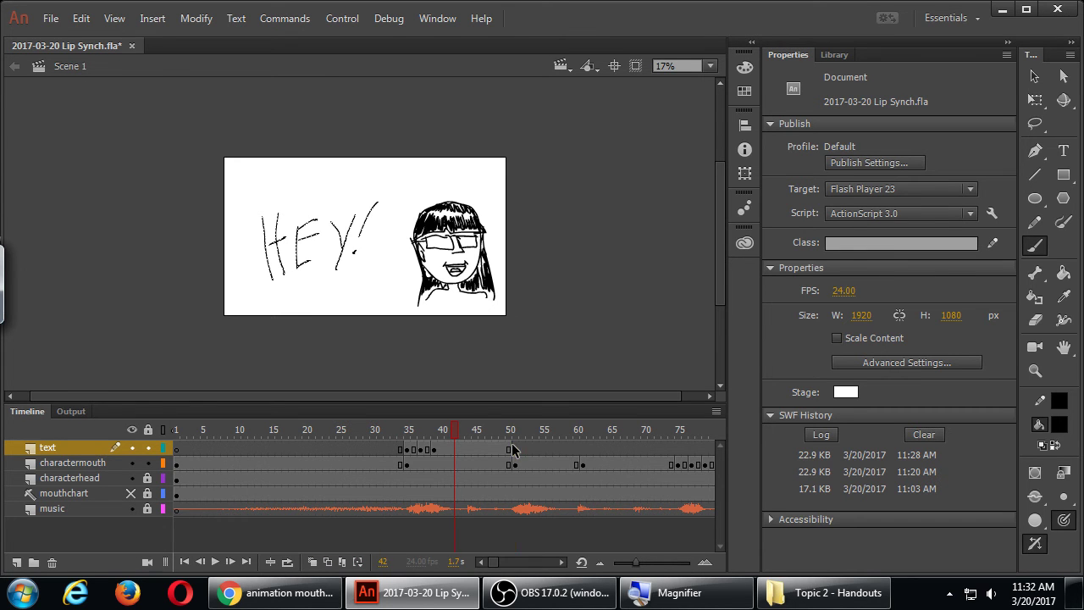
pyautogui.click(513, 449)
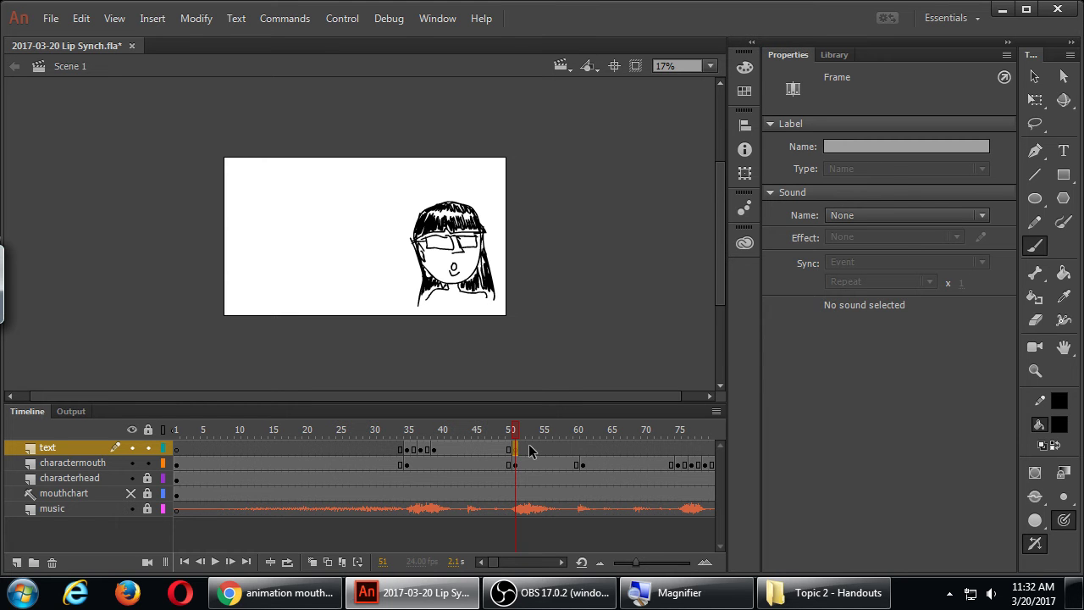
pyautogui.press('b')
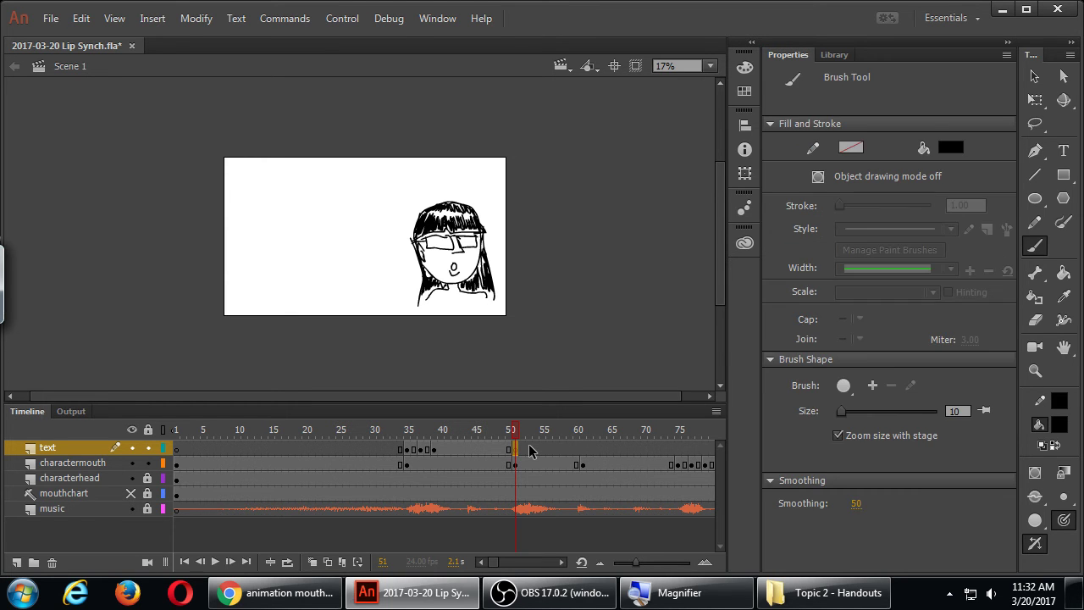
pyautogui.moveTo(286, 212)
pyautogui.mouseDown()
pyautogui.moveTo(302, 275)
pyautogui.moveTo(295, 205)
pyautogui.moveTo(293, 244)
pyautogui.moveTo(320, 231)
pyautogui.moveTo(305, 269)
pyautogui.mouseUp()
pyautogui.moveTo(286, 243)
pyautogui.mouseDown()
pyautogui.moveTo(320, 230)
pyautogui.moveTo(329, 264)
pyautogui.moveTo(376, 227)
pyautogui.moveTo(356, 249)
pyautogui.mouseUp()
pyautogui.click(352, 254)
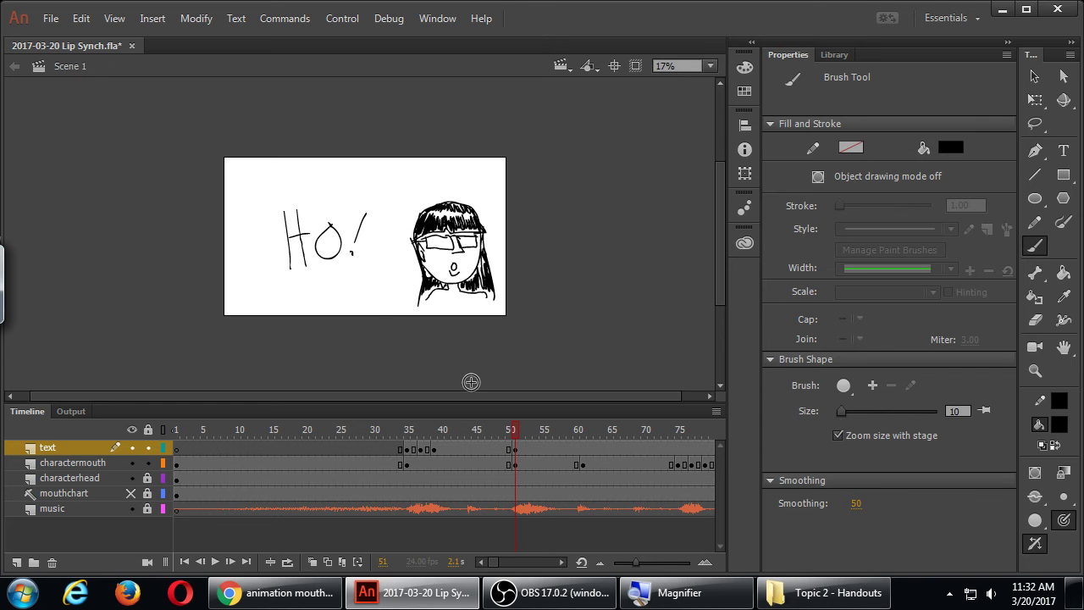
# Step: Insert a blank keyframe at frame 53 of the text layer and redraw HO! over the onion-skinned previous lettering
pyautogui.click(526, 448)
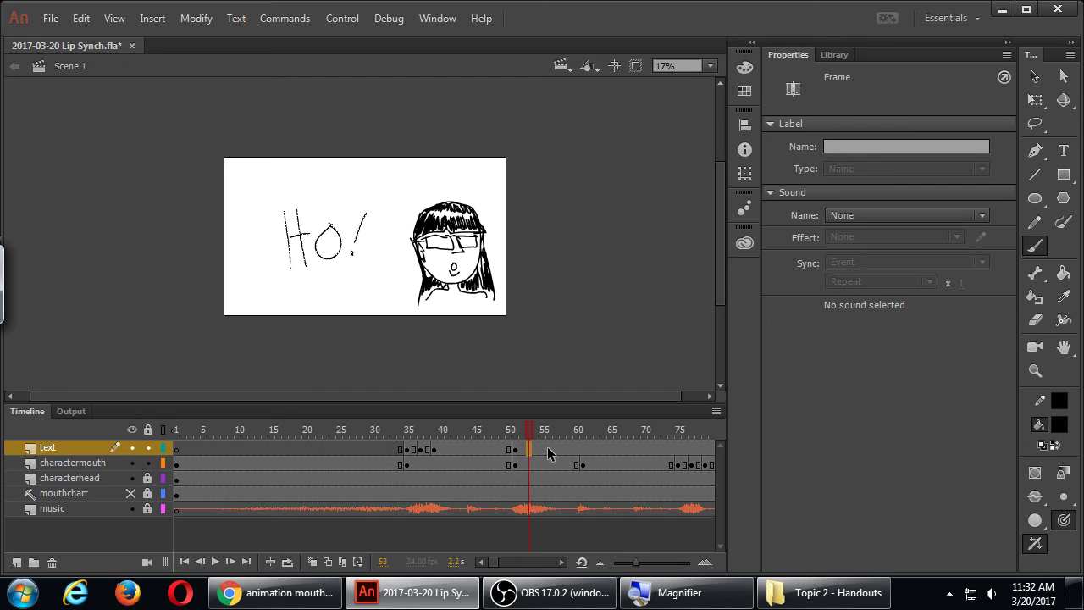
pyautogui.press('F7')
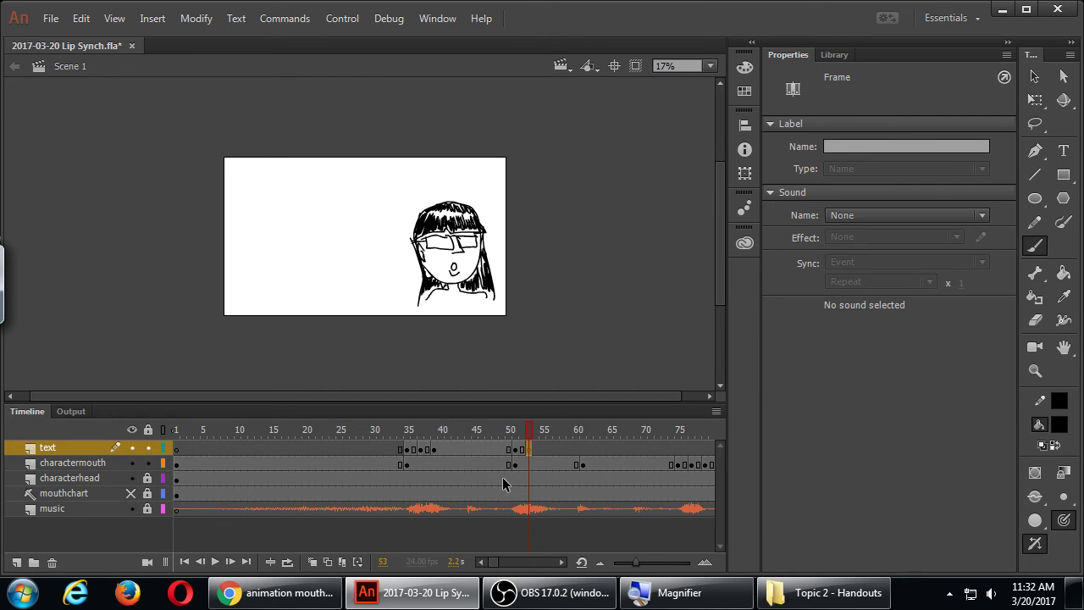
pyautogui.click(312, 563)
pyautogui.moveTo(289, 212)
pyautogui.mouseDown()
pyautogui.moveTo(292, 256)
pyautogui.moveTo(310, 285)
pyautogui.mouseUp()
pyautogui.moveTo(287, 237)
pyautogui.mouseDown()
pyautogui.moveTo(332, 229)
pyautogui.moveTo(337, 276)
pyautogui.moveTo(337, 244)
pyautogui.moveTo(364, 271)
pyautogui.moveTo(359, 243)
pyautogui.moveTo(374, 216)
pyautogui.mouseUp()
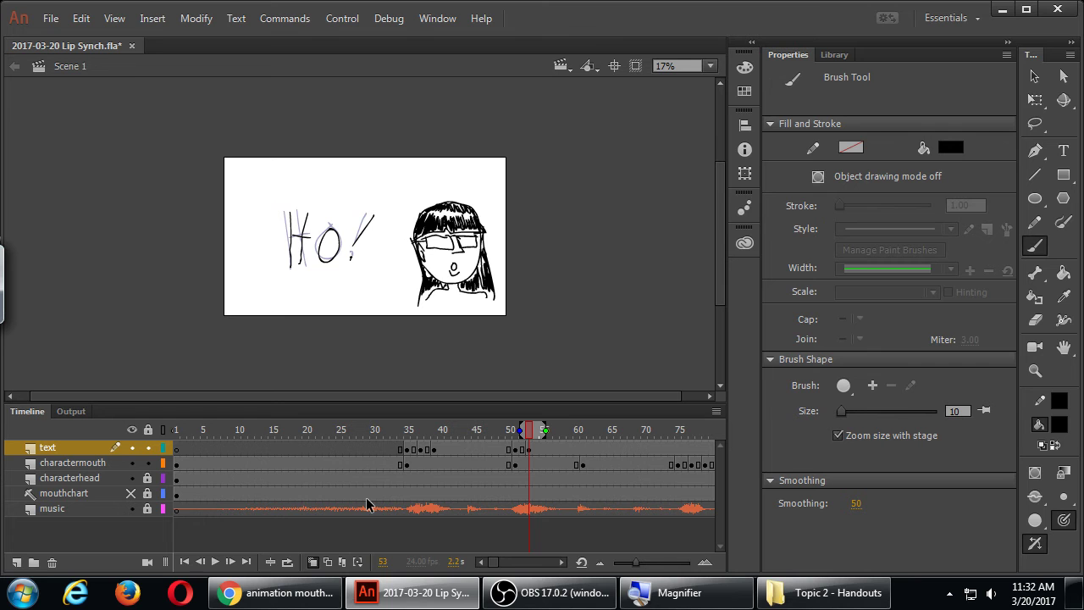
# Step: Insert a blank keyframe at frame 55 of the text layer and draw a third HO!, redoing its exclamation mark
pyautogui.click(542, 449)
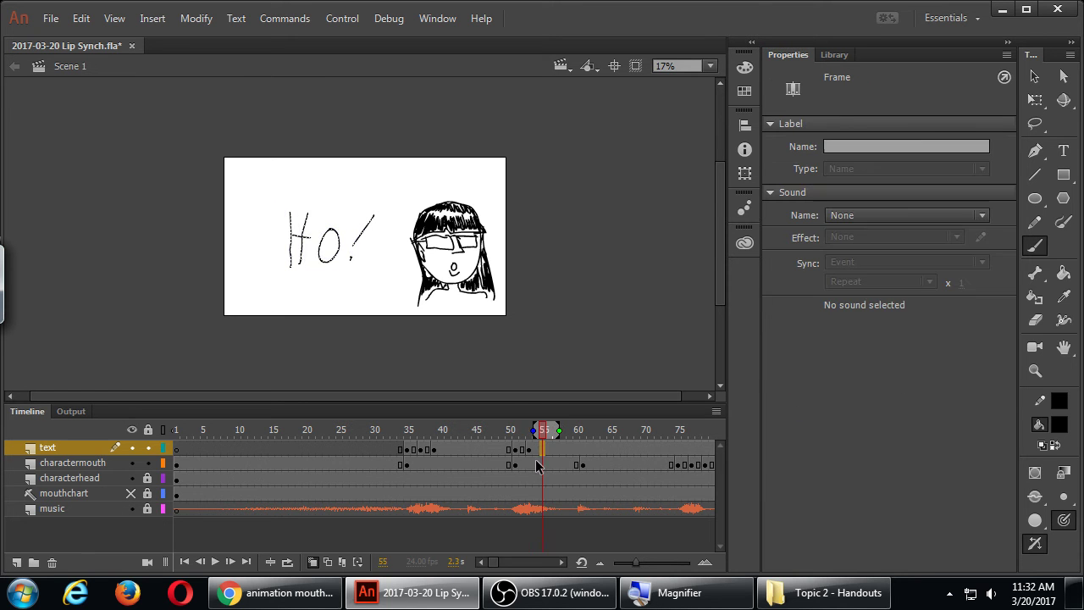
pyautogui.press('F7')
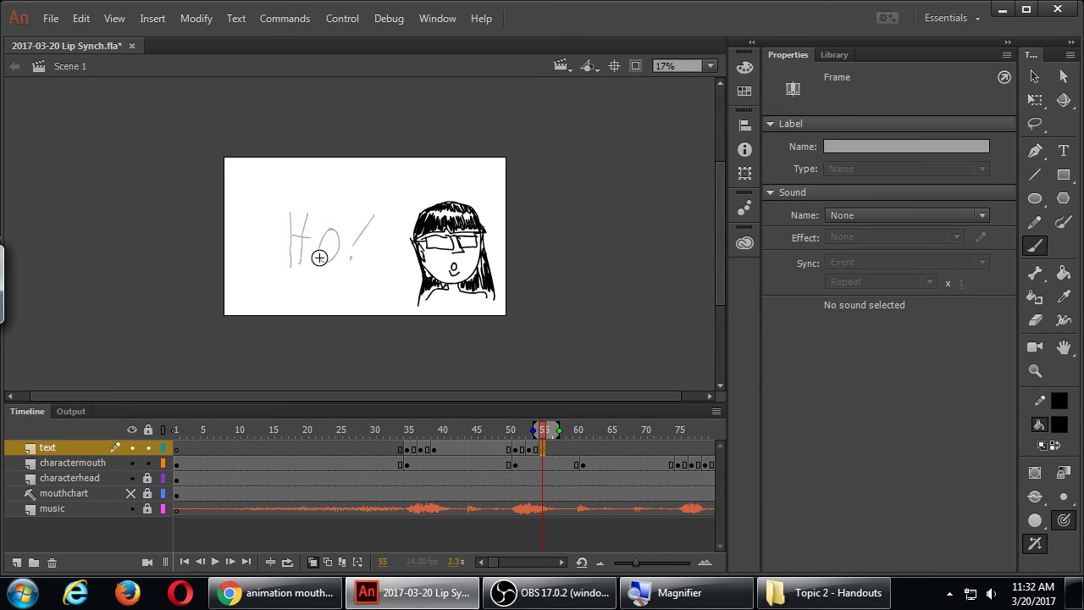
pyautogui.moveTo(296, 207); pyautogui.dragTo(284, 266)
pyautogui.moveTo(310, 210)
pyautogui.mouseDown()
pyautogui.moveTo(309, 264)
pyautogui.moveTo(315, 234)
pyautogui.mouseUp()
pyautogui.moveTo(328, 222)
pyautogui.mouseDown()
pyautogui.moveTo(320, 254)
pyautogui.moveTo(330, 223)
pyautogui.moveTo(363, 248)
pyautogui.mouseUp()
pyautogui.click(347, 262)
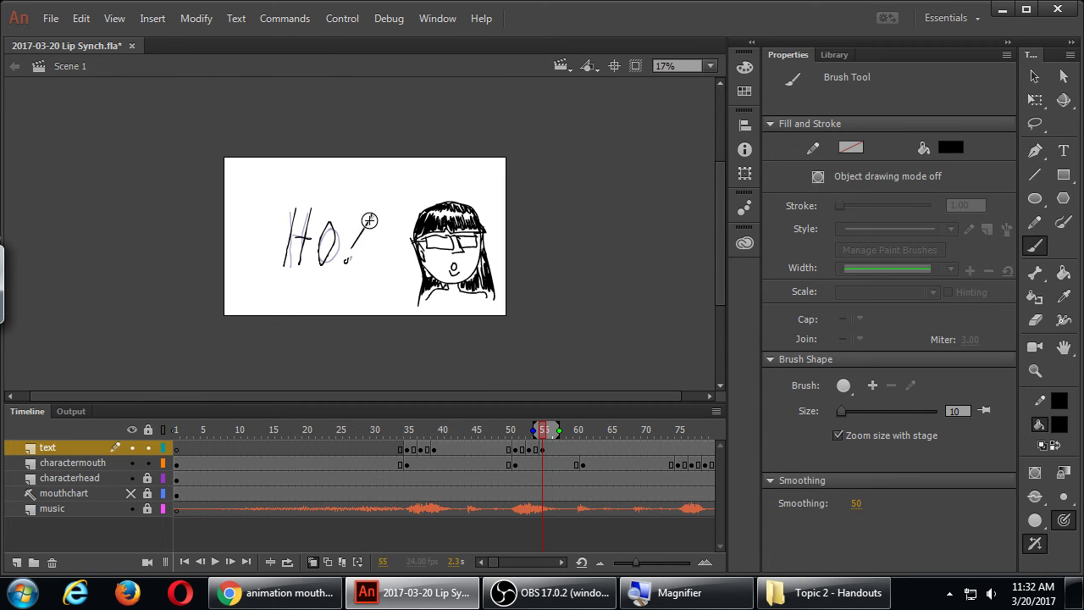
pyautogui.hotkey('ctrl', 'z')
pyautogui.hotkey('ctrl', 'z')
pyautogui.click(346, 257)
pyautogui.moveTo(363, 247); pyautogui.dragTo(374, 215)
# Step: Turn on loop playback and move the loop range to about frames 46 through 56, around the HO! lettering
pyautogui.click(504, 437)
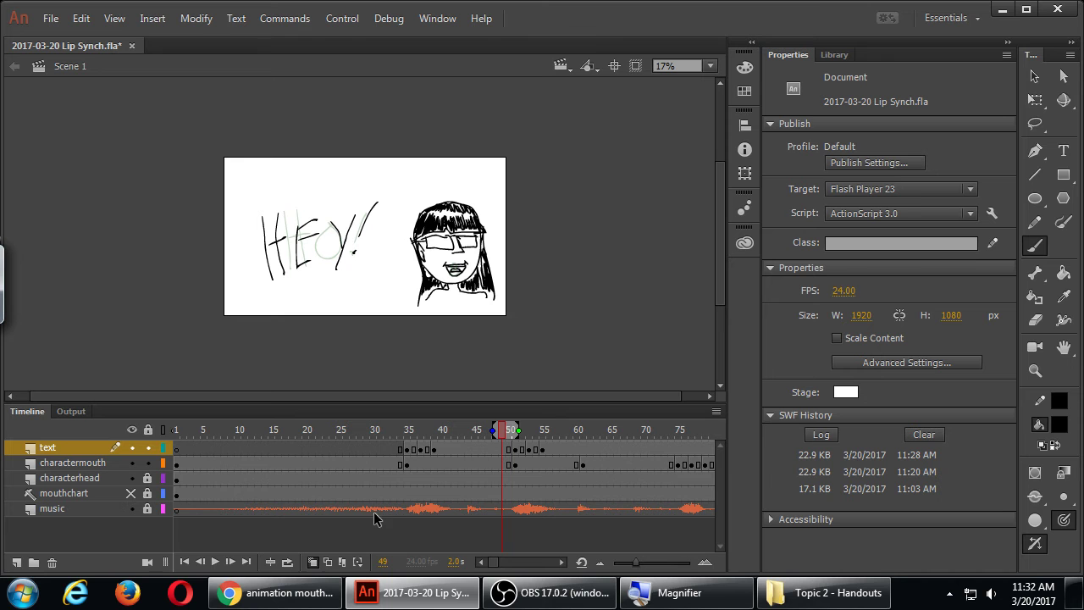
pyautogui.click(288, 561)
pyautogui.click(270, 561)
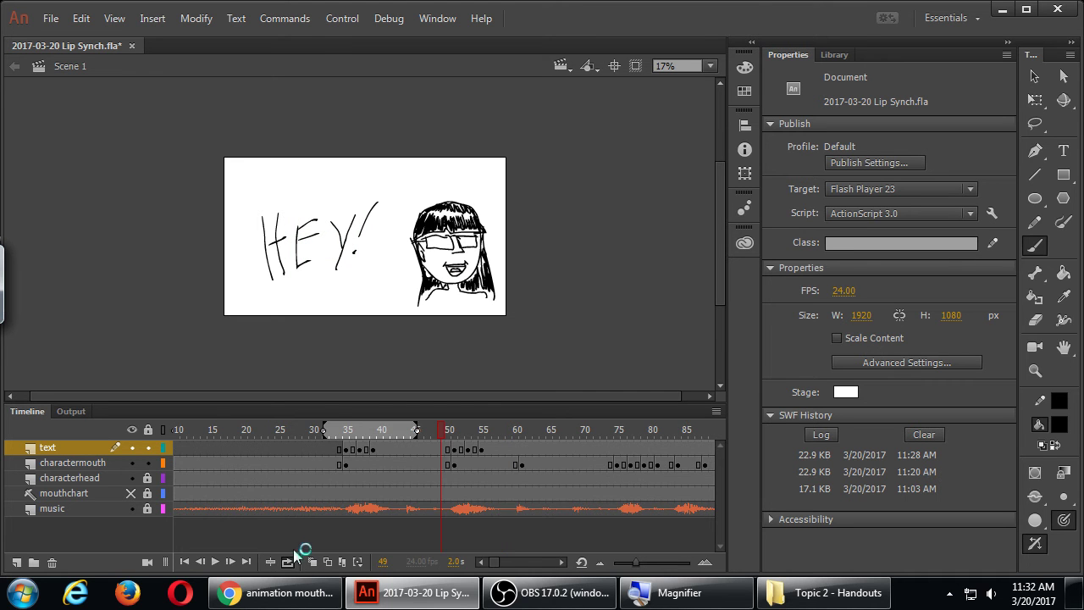
pyautogui.moveTo(378, 436); pyautogui.dragTo(490, 431)
pyautogui.moveTo(323, 430); pyautogui.dragTo(418, 430)
# Step: Play the HO! lettering repeatedly within the loop range to check its motion against the sound
pyautogui.press('.')
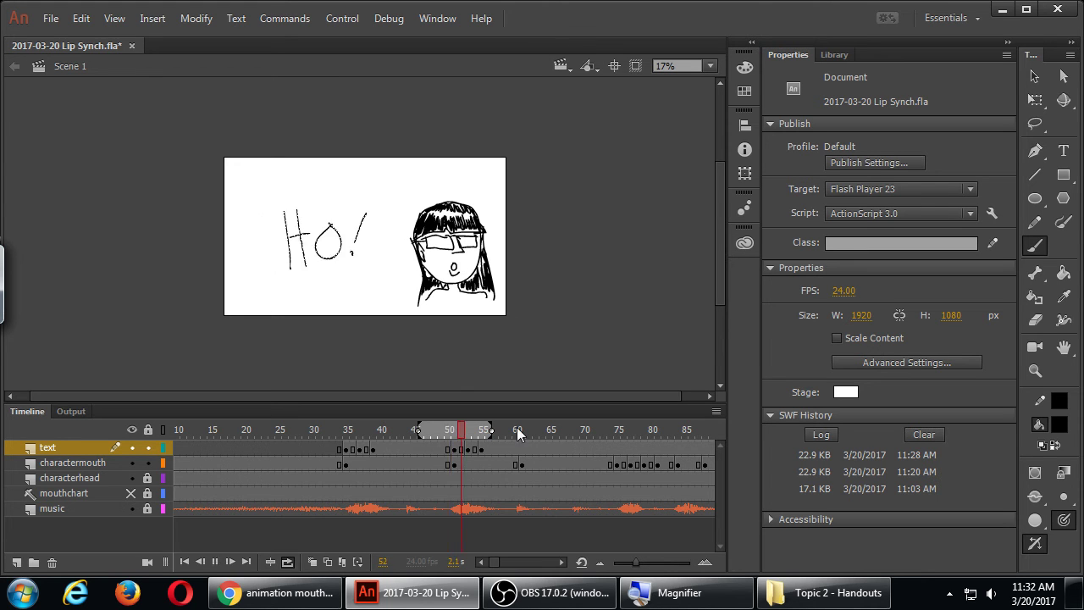
pyautogui.press(',')
pyautogui.press(',')
pyautogui.press(',')
pyautogui.press('.')
pyautogui.press('.')
pyautogui.press('.')
pyautogui.press('.')
pyautogui.press('.')
pyautogui.press('.')
pyautogui.press('.')
pyautogui.press(',')
pyautogui.press(',')
pyautogui.press(',')
pyautogui.press(',')
pyautogui.press(',')
pyautogui.press(',')
pyautogui.press('.')
pyautogui.press('.')
pyautogui.press('.')
pyautogui.press('.')
pyautogui.press('.')
pyautogui.press('.')
pyautogui.press('.')
pyautogui.press(',')
pyautogui.press(',')
pyautogui.press(',')
pyautogui.press(',')
pyautogui.press(',')
pyautogui.press(',')
pyautogui.press(',')
pyautogui.press(',')
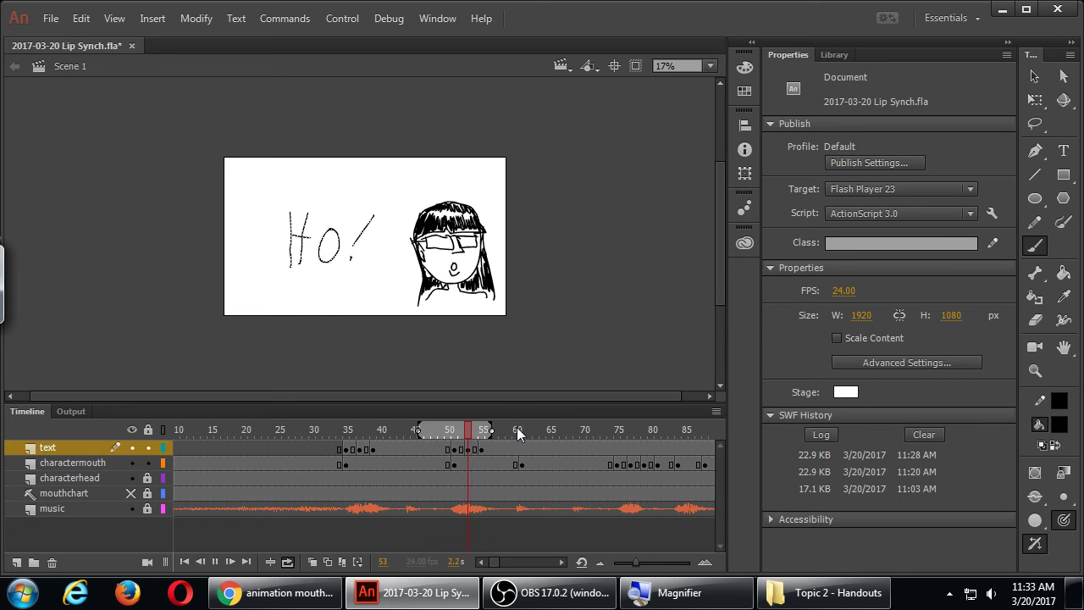
pyautogui.press('.')
pyautogui.press(',')
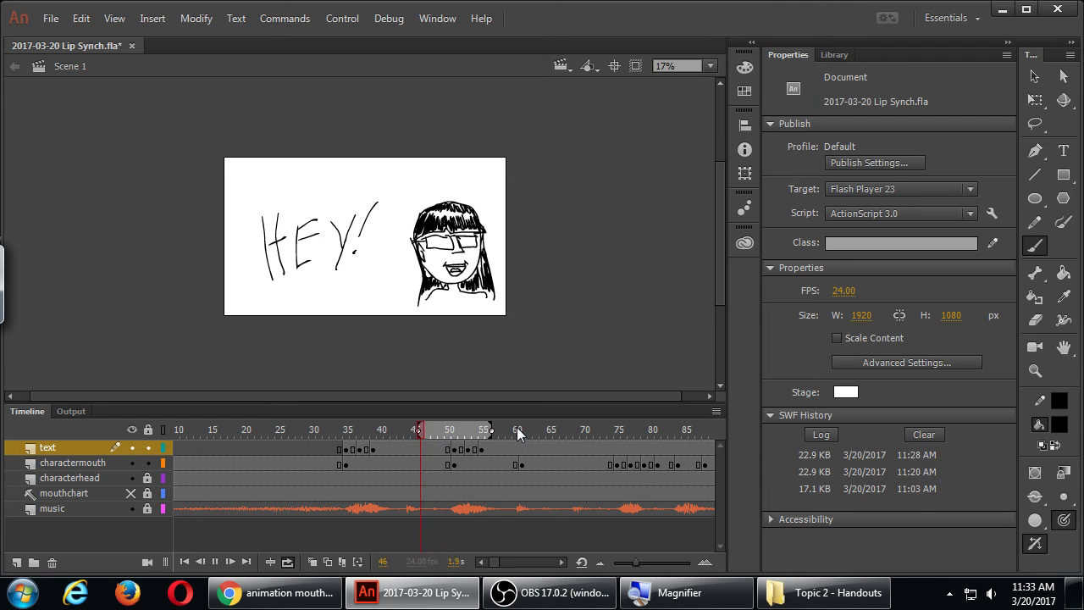
pyautogui.press('.')
pyautogui.press('.')
pyautogui.press('.')
pyautogui.press(',')
pyautogui.press(',')
pyautogui.press('.')
pyautogui.press(',')
pyautogui.press('.')
pyautogui.press(',')
pyautogui.press('.')
pyautogui.press(',')
pyautogui.press('.')
pyautogui.press('.')
pyautogui.press(',')
pyautogui.press(',')
pyautogui.press(',')
pyautogui.press(',')
pyautogui.press(',')
pyautogui.press('.')
pyautogui.press('.')
pyautogui.press('.')
pyautogui.press('.')
pyautogui.press('.')
pyautogui.press('.')
pyautogui.press('.')
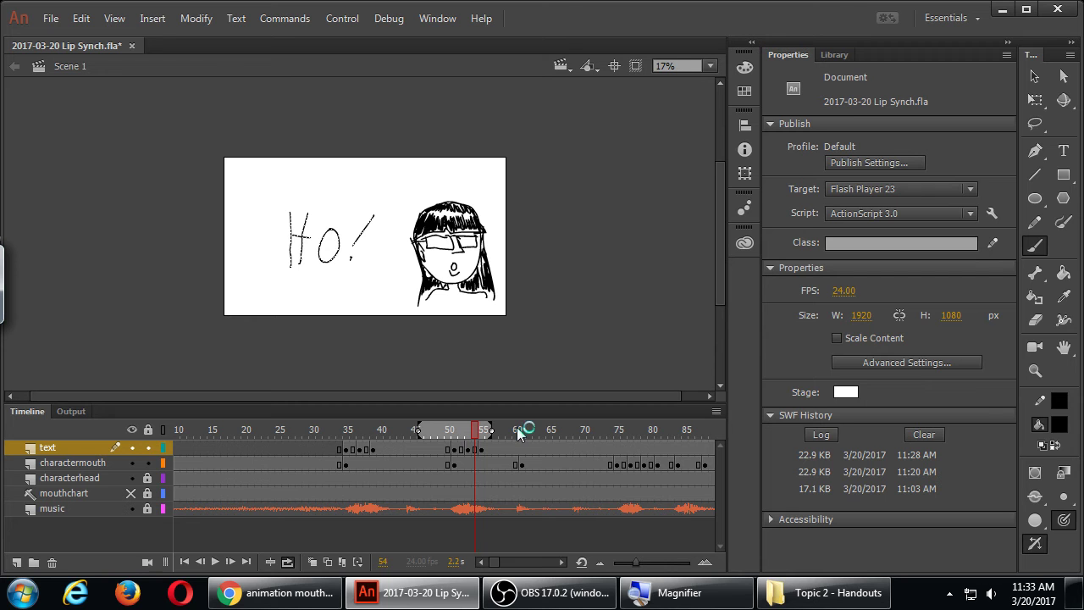
# Step: Turn off loop playback and play from about frame 31 through the HEY! and HO! lettering to just past frame 60
pyautogui.click(449, 448)
pyautogui.click(404, 446)
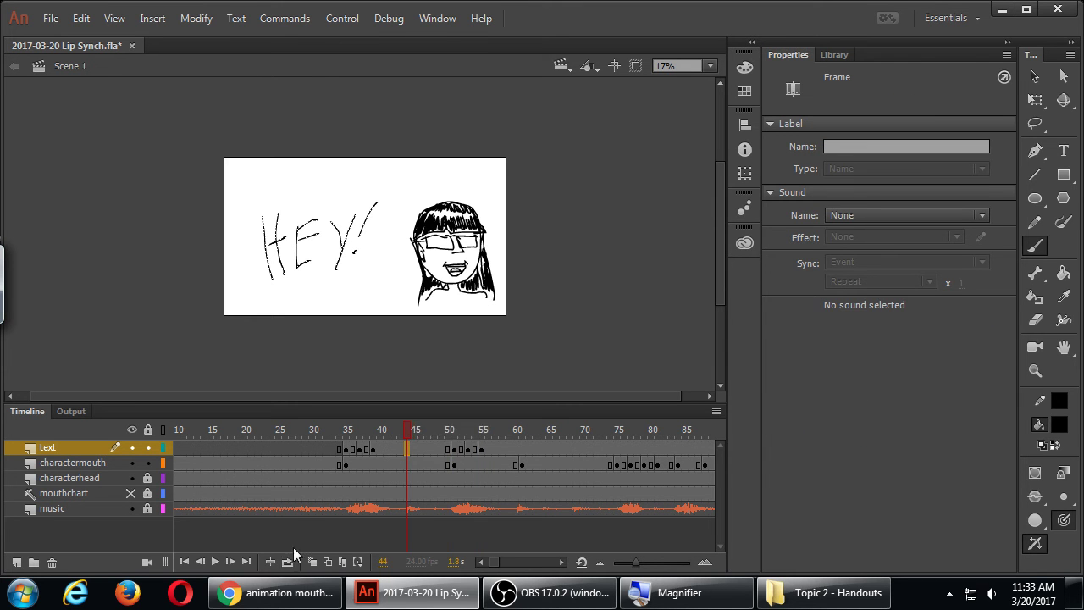
pyautogui.moveTo(336, 429); pyautogui.dragTo(375, 436)
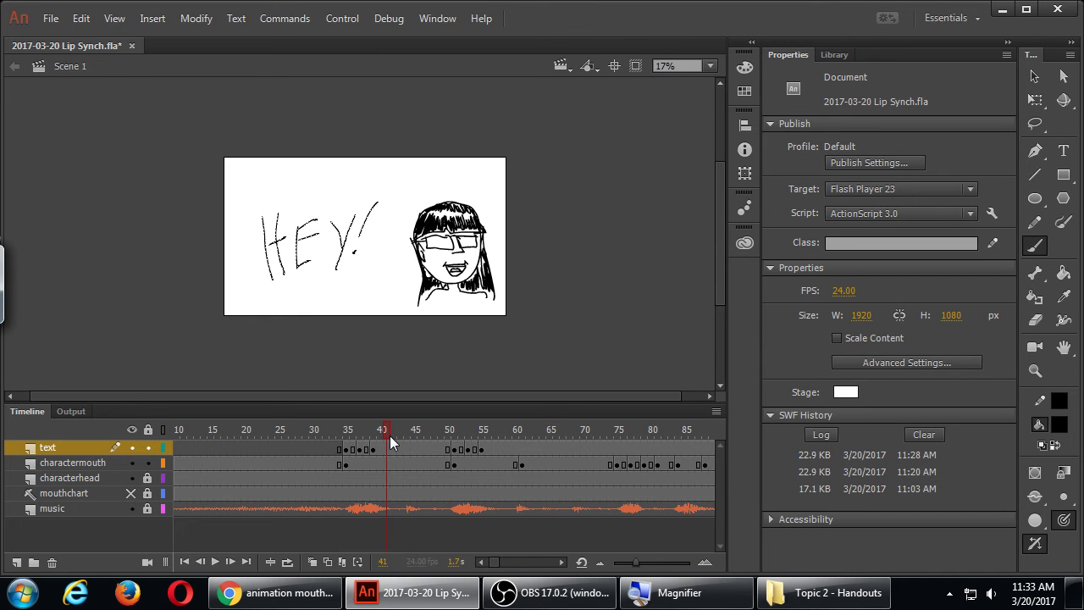
pyautogui.moveTo(389, 435); pyautogui.dragTo(318, 440)
pyautogui.press('Return')
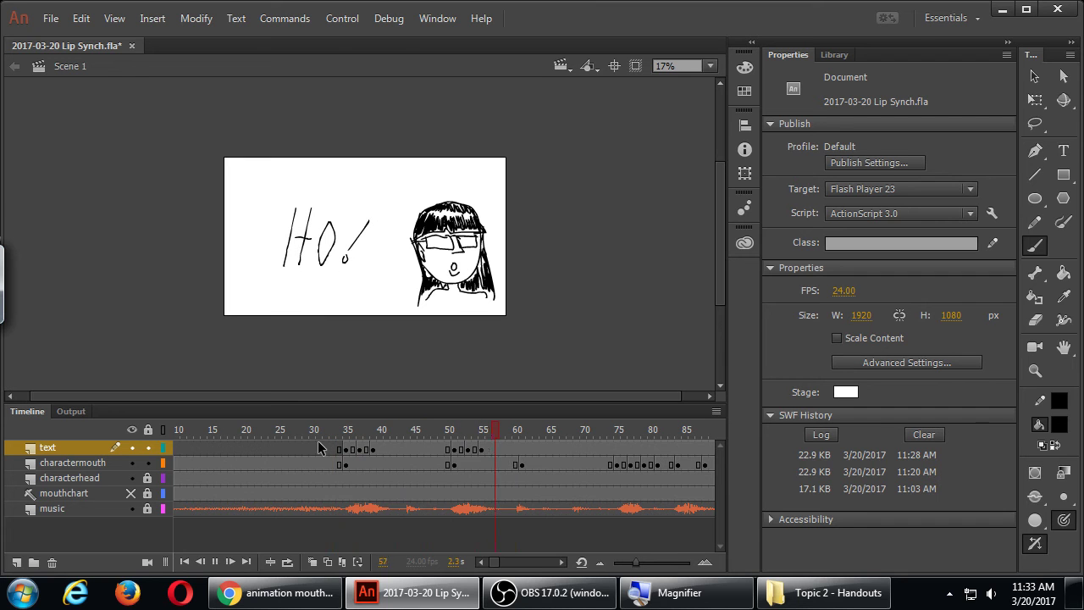
pyautogui.press('Return')
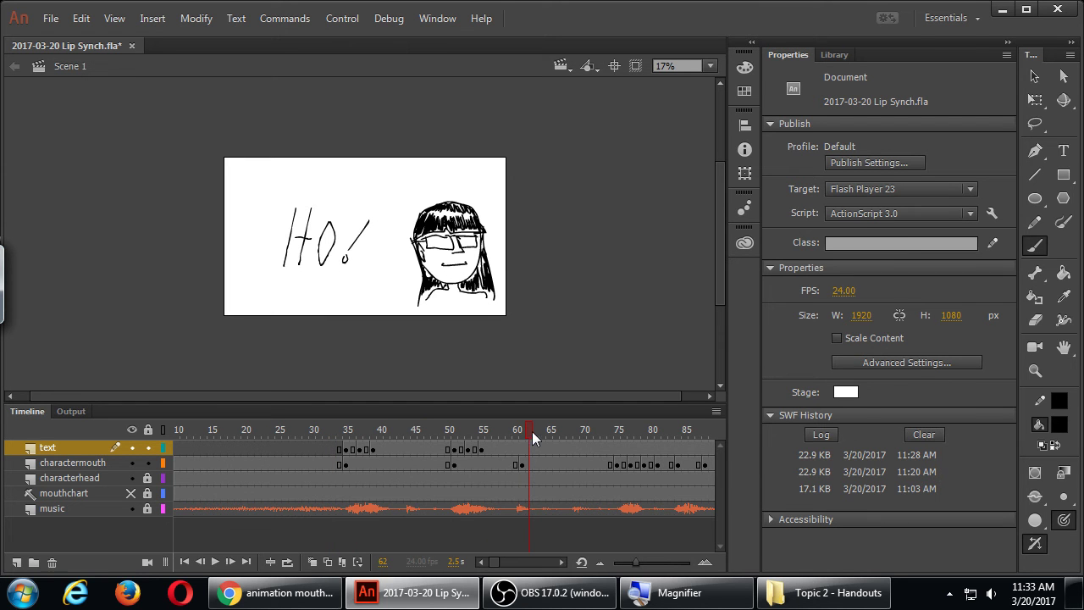
# Step: End the HO! lettering with a blank keyframe at frame 61 of the text layer, where the mouth closes
pyautogui.moveTo(532, 432)
pyautogui.mouseDown()
pyautogui.moveTo(426, 438)
pyautogui.moveTo(625, 438)
pyautogui.moveTo(438, 439)
pyautogui.moveTo(524, 440)
pyautogui.mouseUp()
pyautogui.click(522, 449)
pyautogui.click(522, 451)
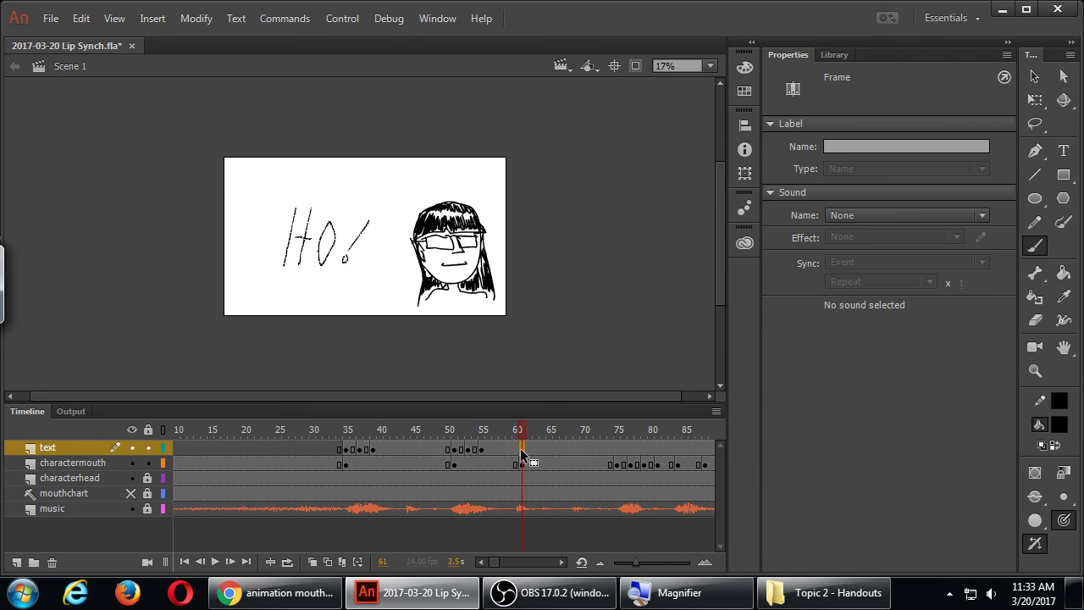
pyautogui.press('F7')
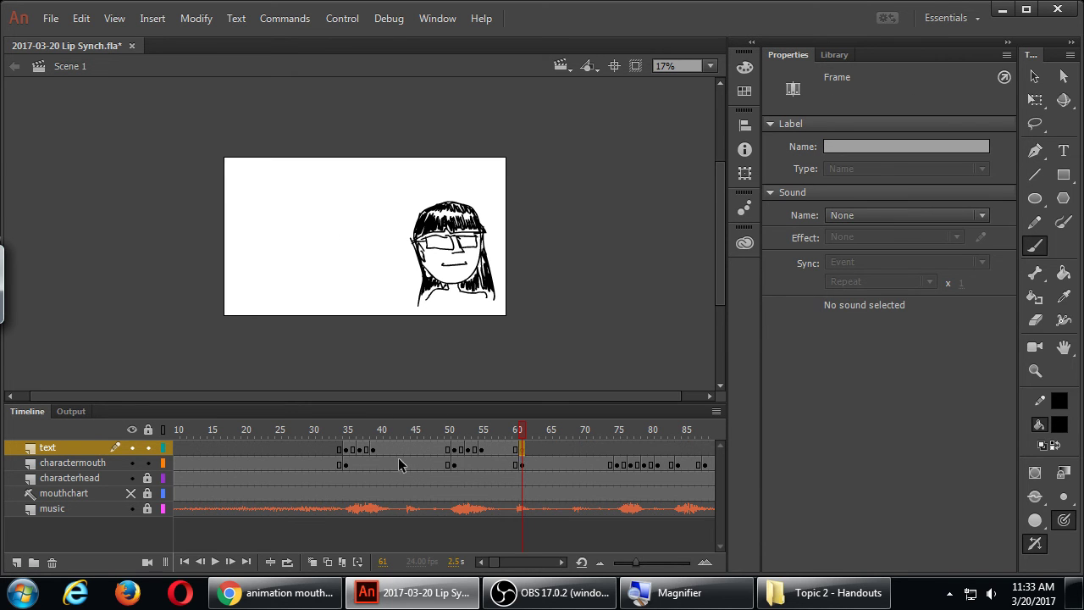
# Step: Review the HEY! and HO! lettering by playing several times from about frame 33, and save the document
pyautogui.click(334, 432)
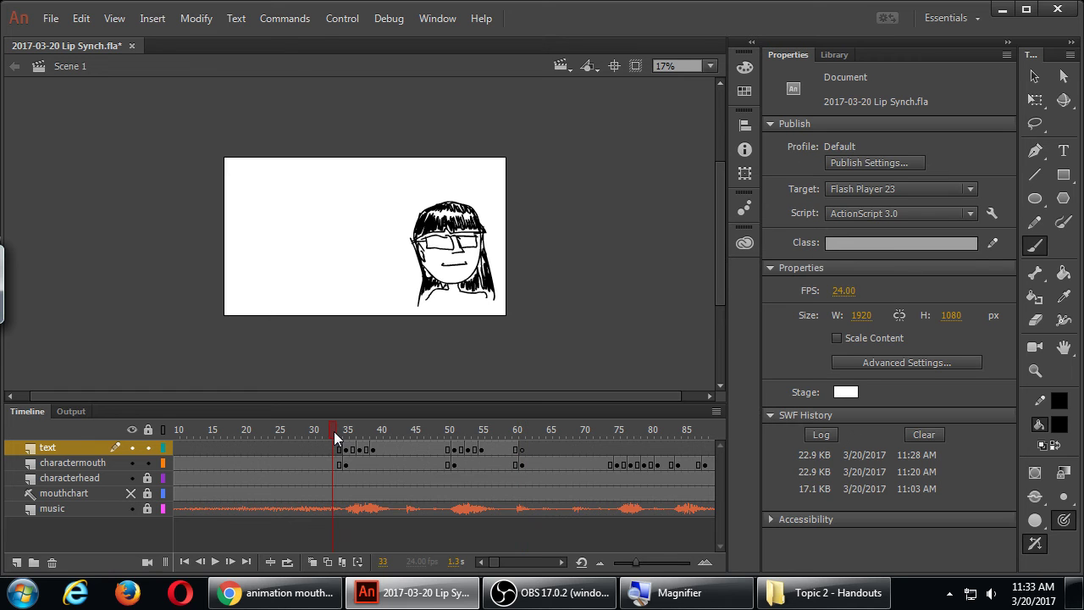
pyautogui.press('Return')
pyautogui.click(334, 431)
pyautogui.press('Return')
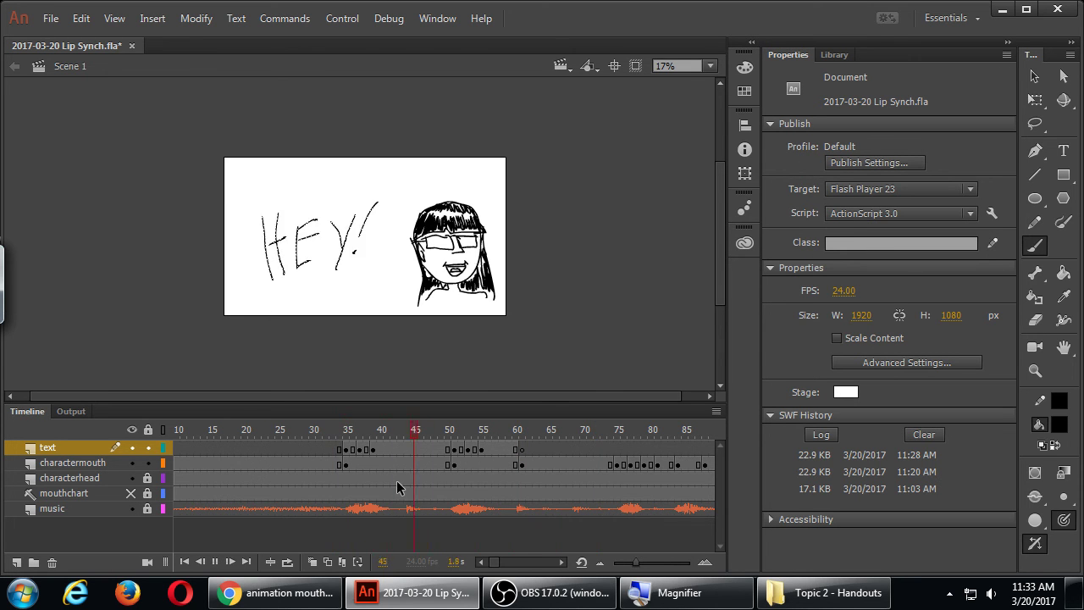
pyautogui.click(327, 432)
pyautogui.press('Return')
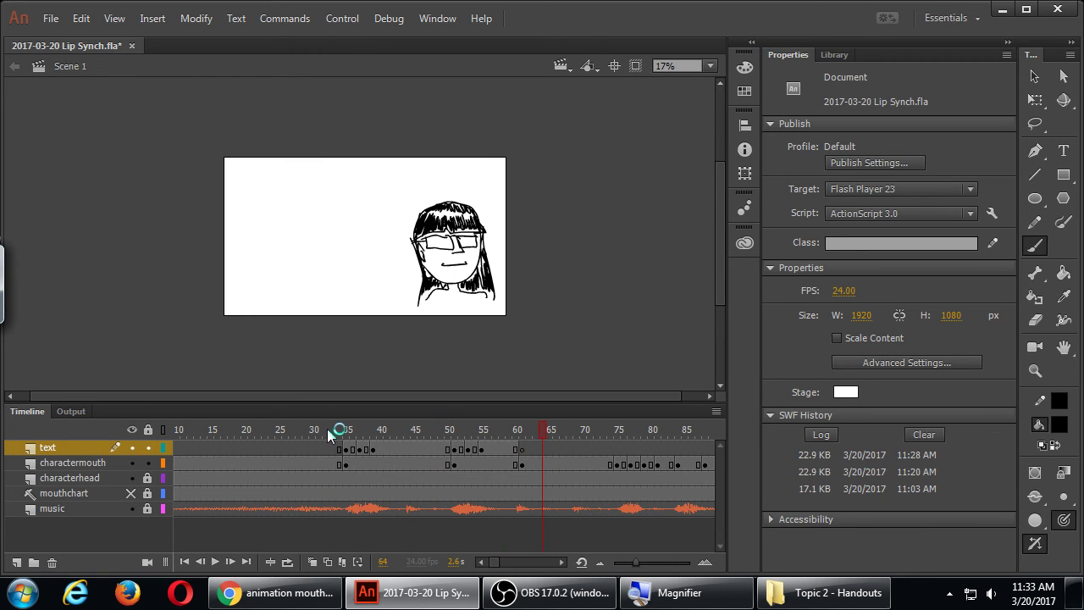
pyautogui.hotkey('ctrl', 's')
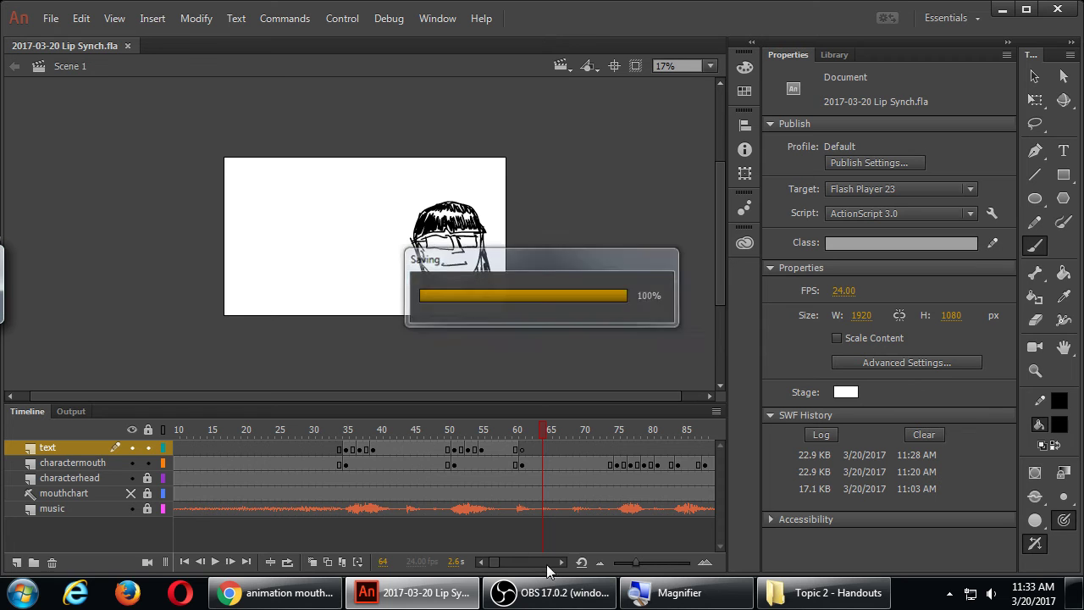
# Step: Insert a blank keyframe at frame 75 of the text layer and draw LET'S beside the character with the Brush tool
pyautogui.hscroll(3, 572, 560)
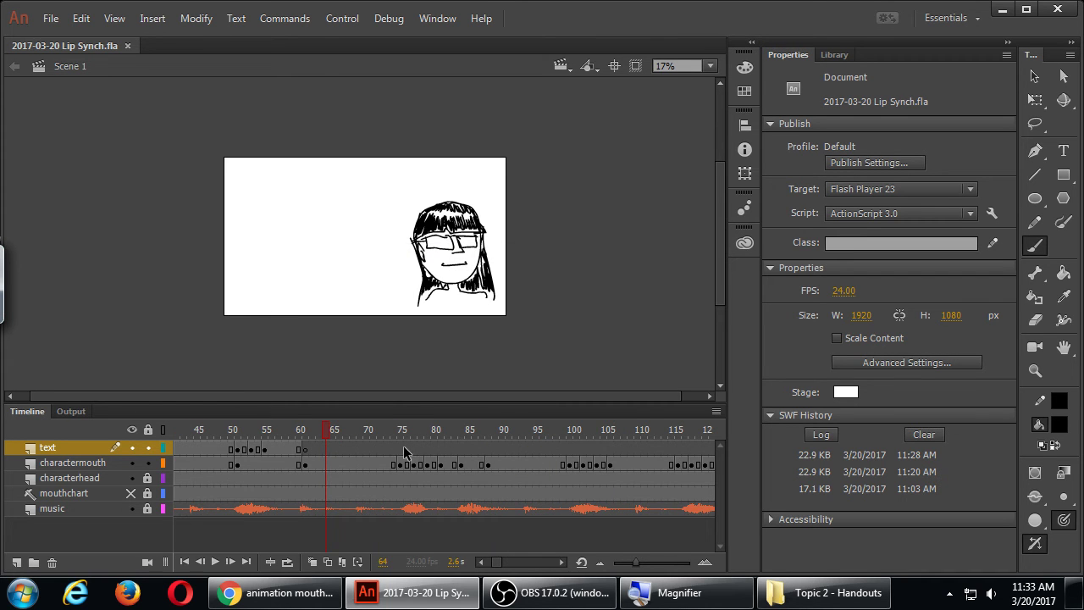
pyautogui.click(402, 448)
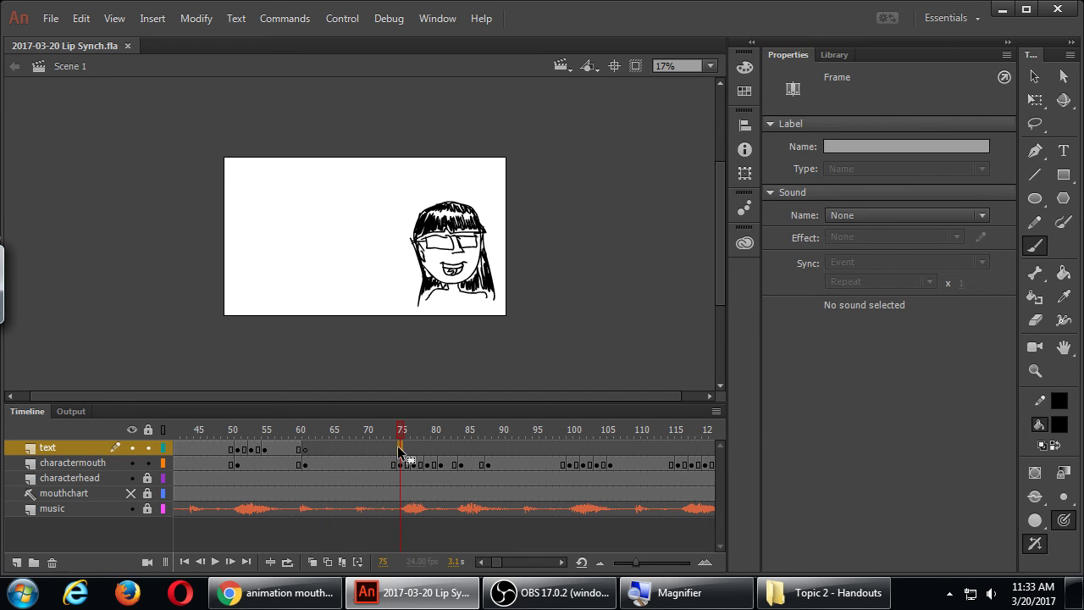
pyautogui.moveTo(399, 451); pyautogui.dragTo(406, 471)
pyautogui.press('F7')
pyautogui.hotkey('ctrl', 's')
pyautogui.moveTo(262, 223)
pyautogui.mouseDown()
pyautogui.moveTo(282, 249)
pyautogui.moveTo(305, 251)
pyautogui.moveTo(304, 238)
pyautogui.moveTo(330, 225)
pyautogui.moveTo(338, 249)
pyautogui.moveTo(325, 254)
pyautogui.mouseUp()
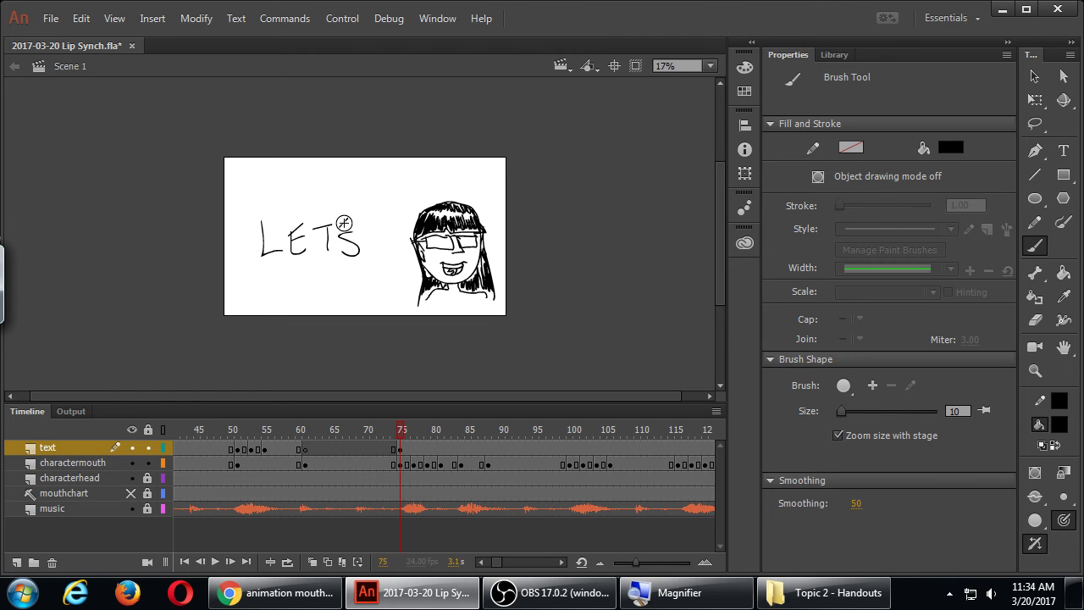
# Step: Insert a blank keyframe at frame 77 of the text layer and redraw a taller LET'S over the onion-skinned previous lettering
pyautogui.click(414, 447)
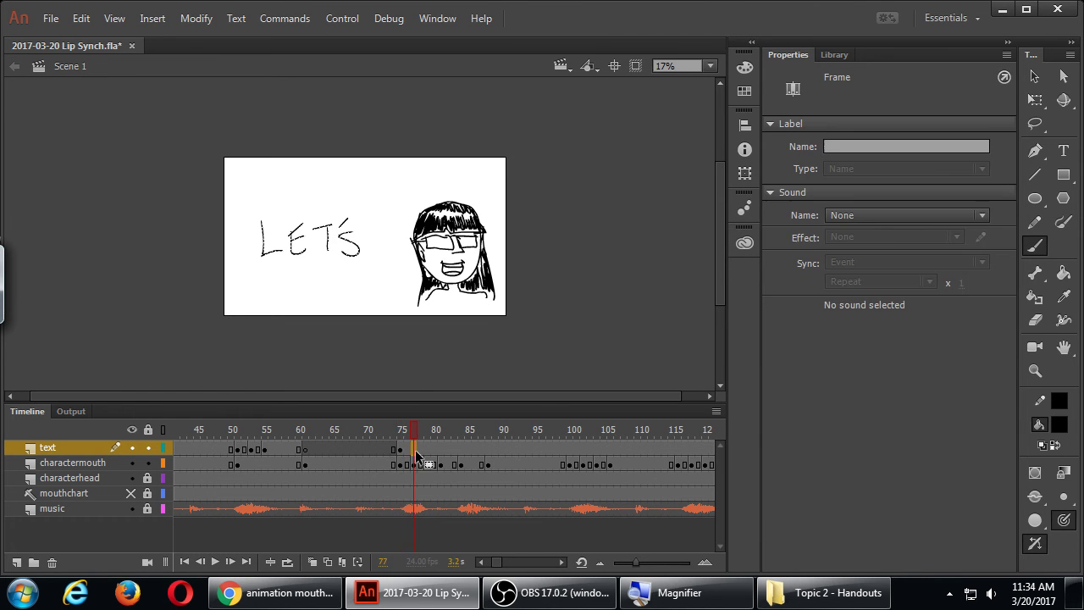
pyautogui.press('F7')
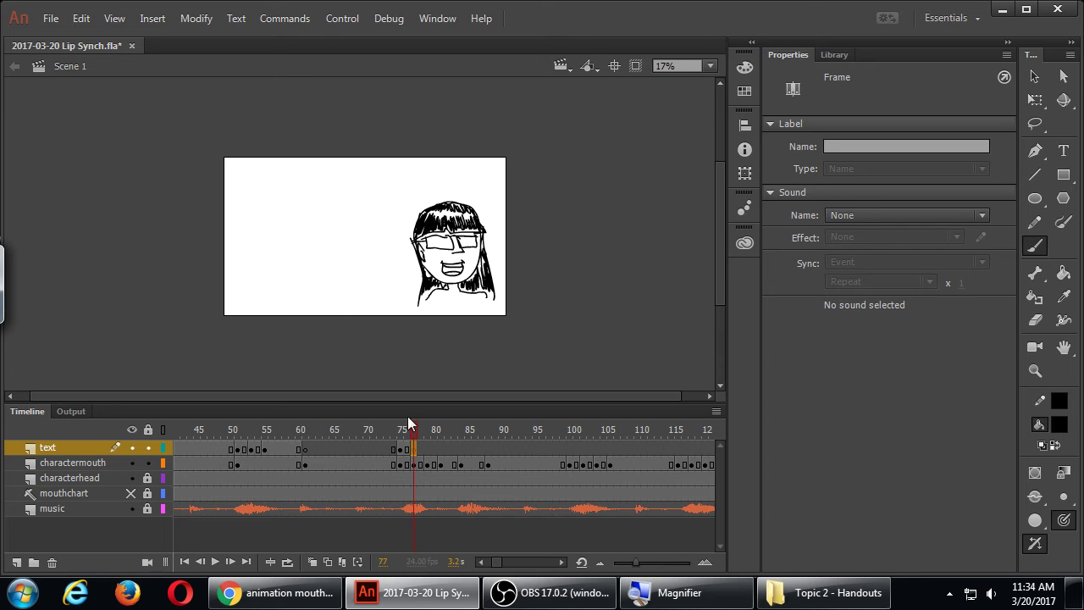
pyautogui.click(312, 563)
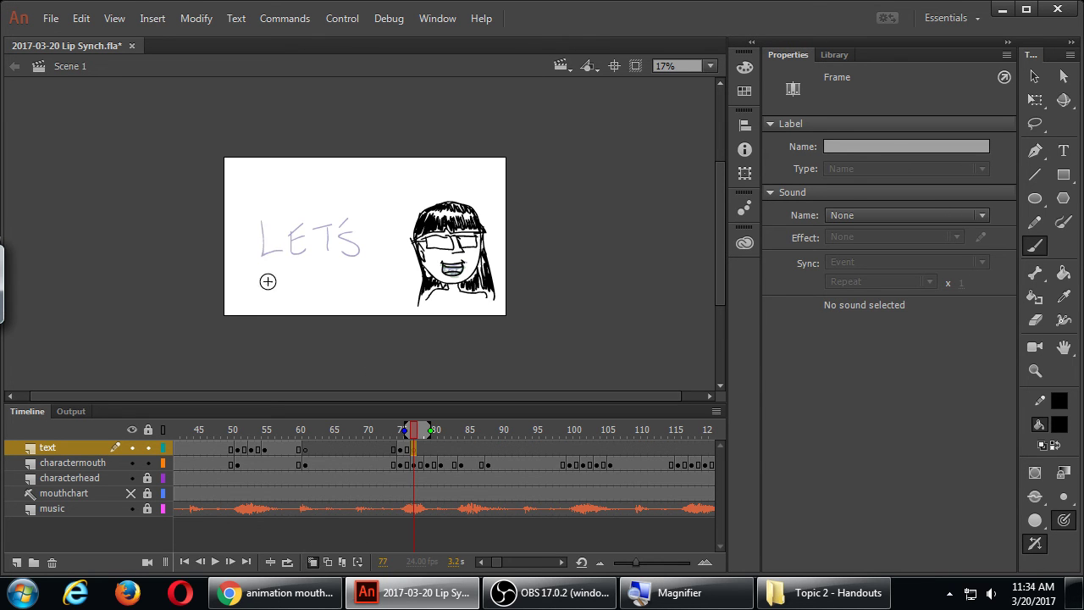
pyautogui.moveTo(262, 218); pyautogui.dragTo(291, 268)
pyautogui.moveTo(293, 223); pyautogui.dragTo(294, 263)
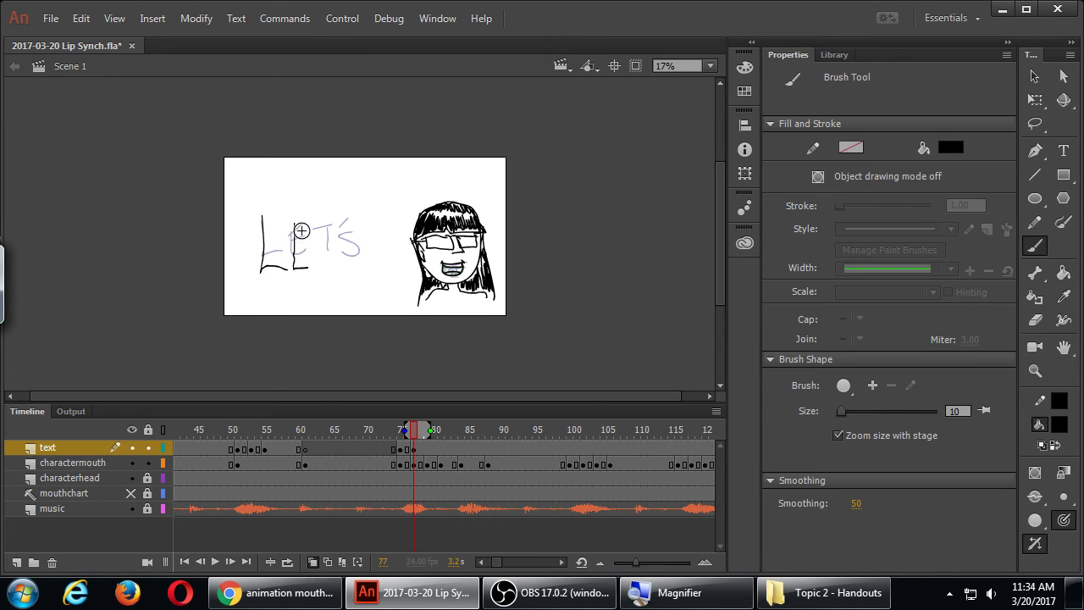
pyautogui.moveTo(294, 223)
pyautogui.mouseDown()
pyautogui.moveTo(309, 222)
pyautogui.moveTo(306, 244)
pyautogui.mouseUp()
pyautogui.moveTo(294, 270); pyautogui.dragTo(309, 269)
pyautogui.moveTo(327, 222); pyautogui.dragTo(327, 268)
pyautogui.moveTo(357, 222); pyautogui.dragTo(341, 266)
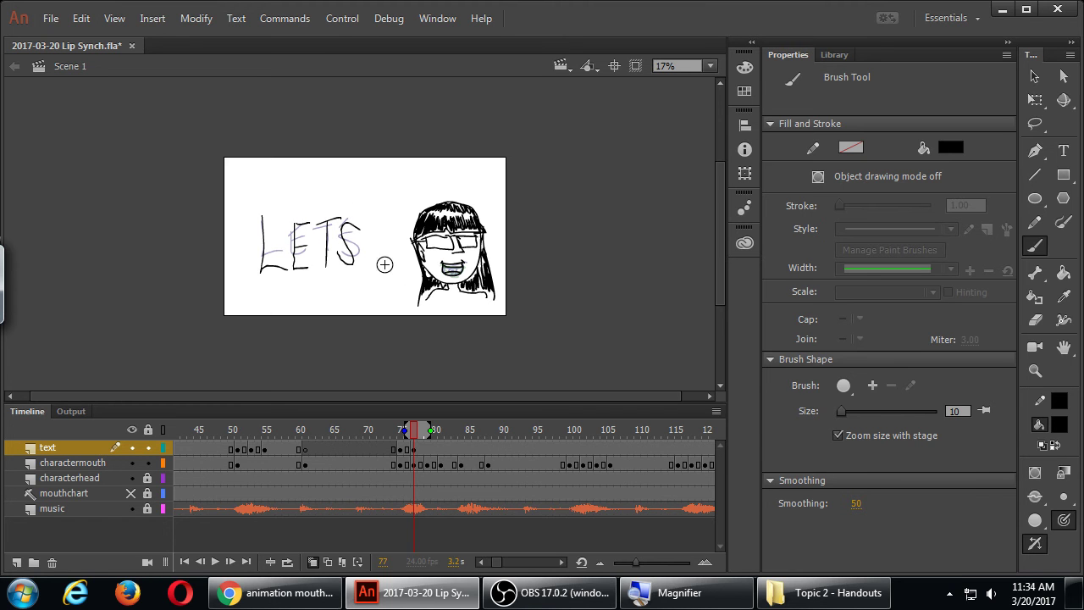
pyautogui.moveTo(350, 204); pyautogui.dragTo(347, 216)
# Step: Insert a blank keyframe at frame 79 of the text layer and redraw LET'S slightly lower over the onion-skinned previous lettering
pyautogui.click(428, 455)
pyautogui.press('F7')
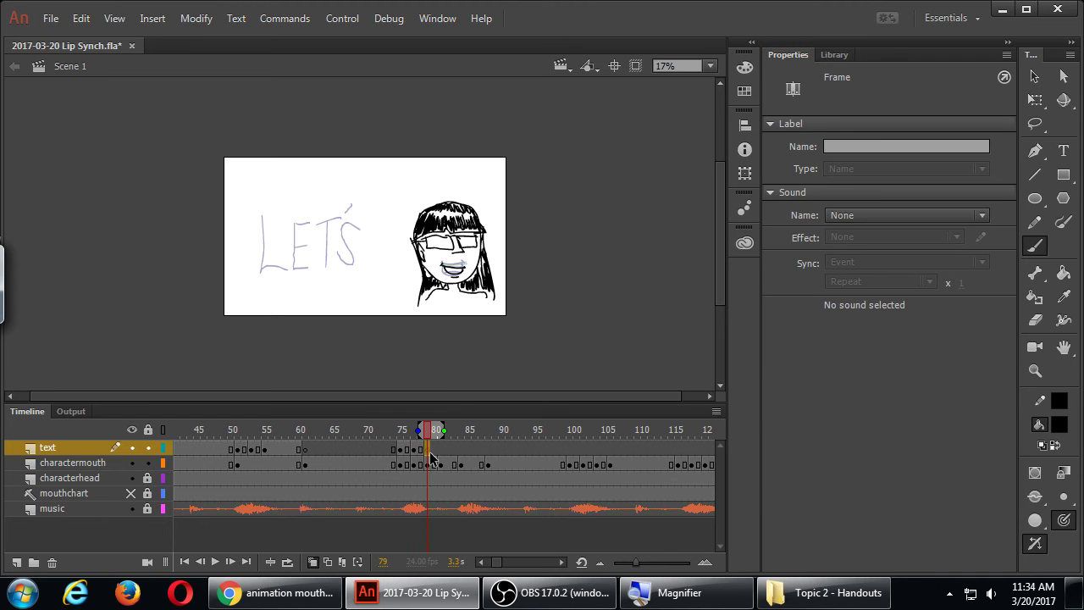
pyautogui.moveTo(264, 212)
pyautogui.mouseDown()
pyautogui.moveTo(264, 276)
pyautogui.moveTo(292, 275)
pyautogui.mouseUp()
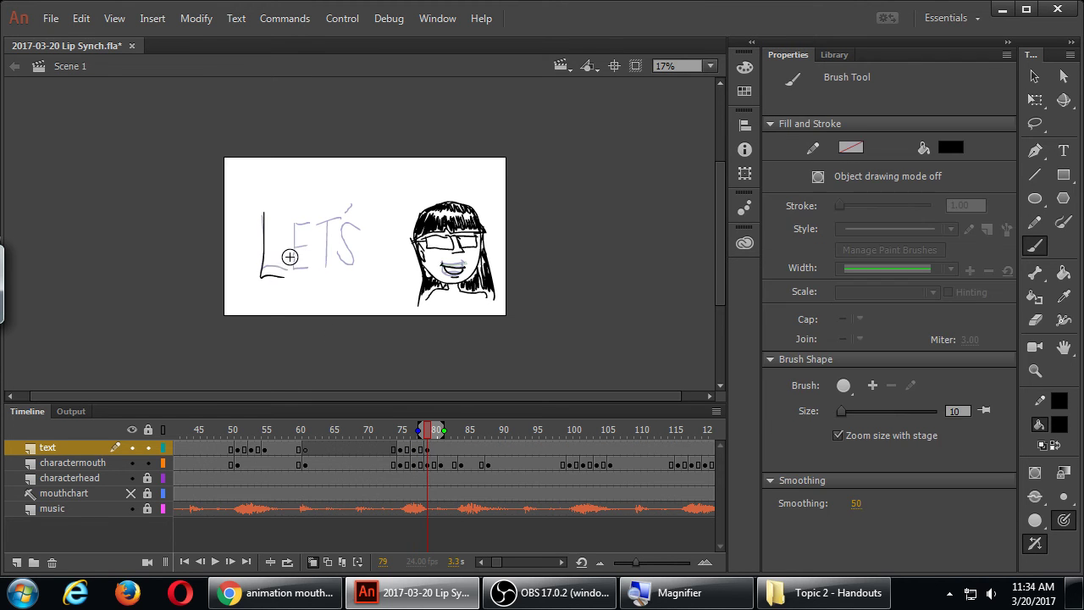
pyautogui.moveTo(295, 222)
pyautogui.mouseDown()
pyautogui.moveTo(317, 280)
pyautogui.moveTo(337, 223)
pyautogui.moveTo(322, 277)
pyautogui.mouseUp()
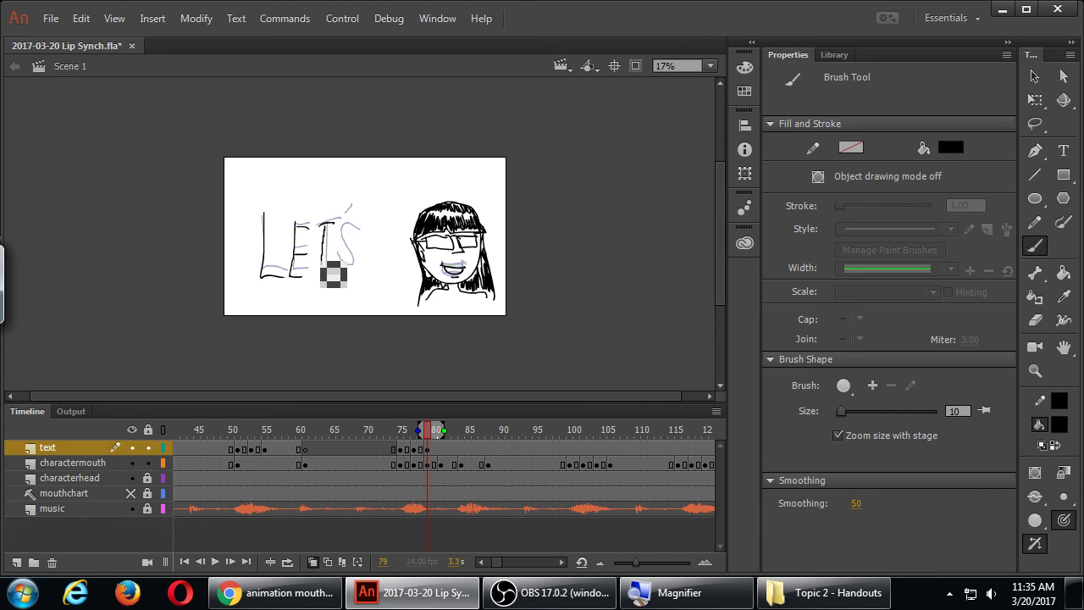
pyautogui.moveTo(360, 243); pyautogui.dragTo(339, 273)
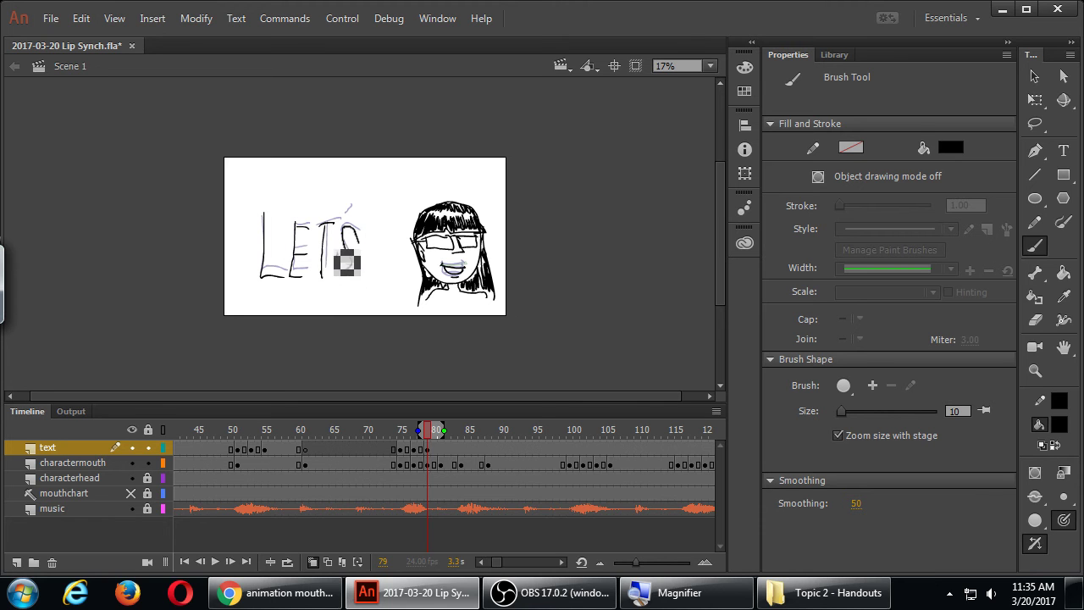
pyautogui.hotkey('ctrl', 'z')
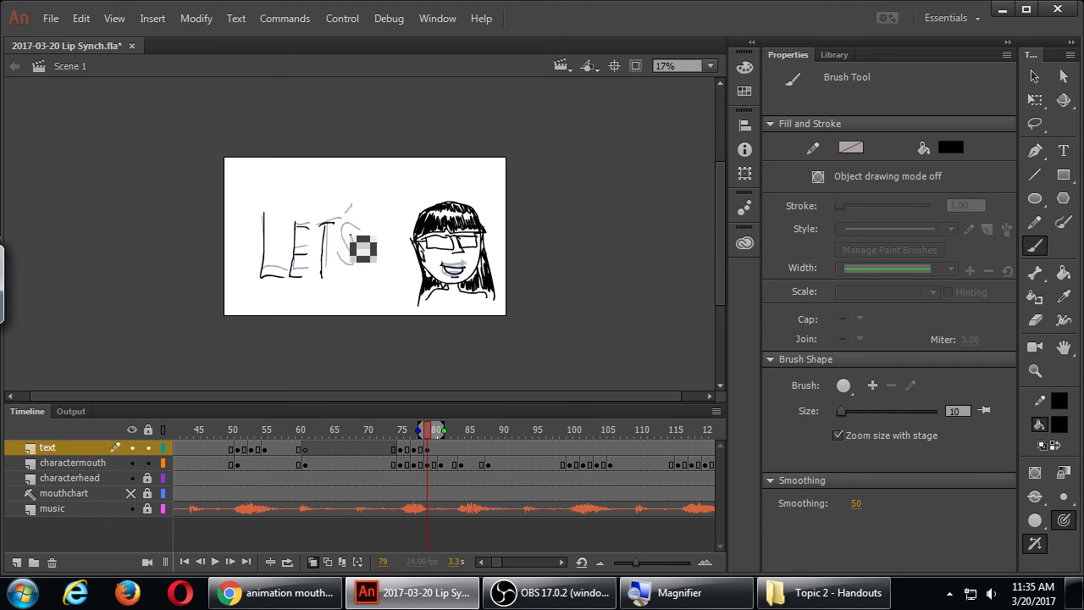
pyautogui.hotkey('ctrl', 'y')
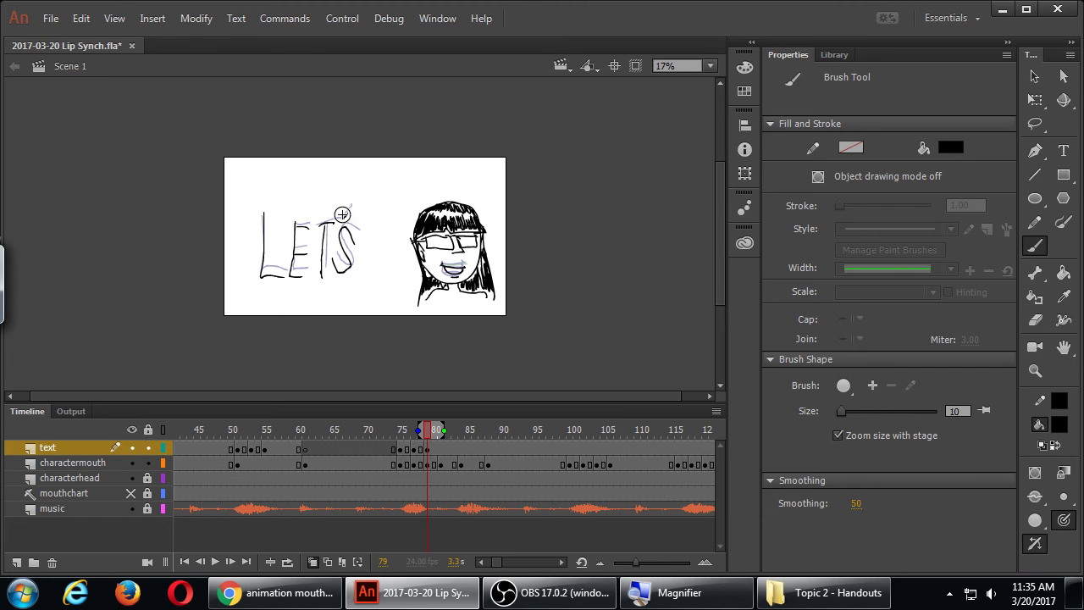
pyautogui.press('ctrl')
# Step: Insert a blank keyframe at frame 81 of the text layer and draw a smaller LET'S with the Brush tool
pyautogui.click(440, 452)
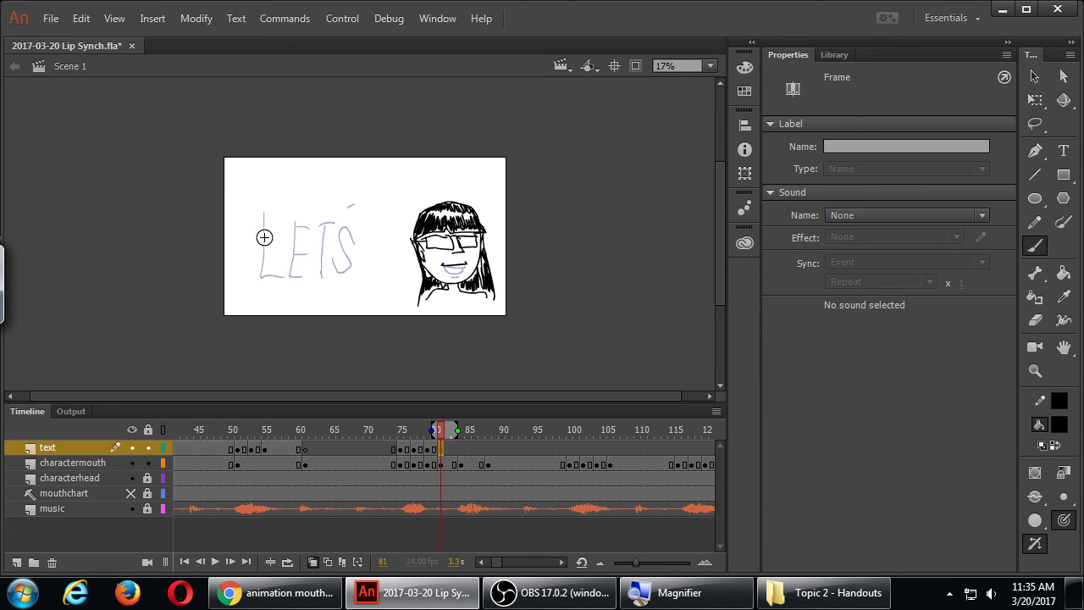
pyautogui.moveTo(263, 213)
pyautogui.mouseDown()
pyautogui.moveTo(273, 274)
pyautogui.moveTo(295, 275)
pyautogui.mouseUp()
pyautogui.moveTo(290, 230)
pyautogui.mouseDown()
pyautogui.moveTo(300, 275)
pyautogui.moveTo(313, 273)
pyautogui.moveTo(293, 236)
pyautogui.moveTo(290, 251)
pyautogui.moveTo(329, 236)
pyautogui.moveTo(318, 237)
pyautogui.moveTo(343, 244)
pyautogui.moveTo(325, 233)
pyautogui.moveTo(335, 268)
pyautogui.moveTo(353, 243)
pyautogui.moveTo(339, 271)
pyautogui.mouseUp()
pyautogui.moveTo(343, 230); pyautogui.dragTo(349, 222)
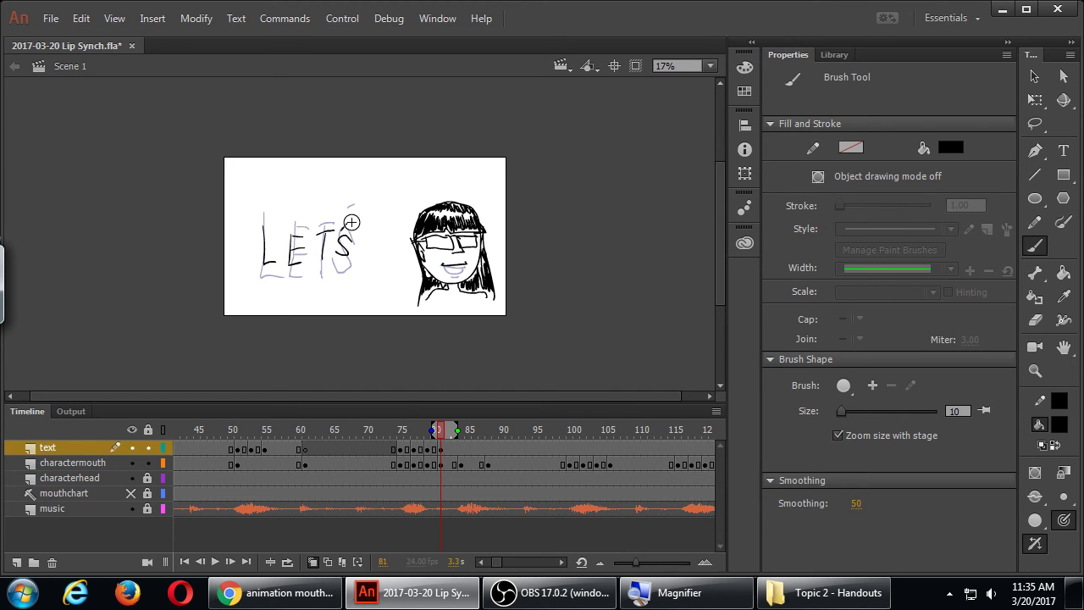
# Step: Turn off onion skinning and review the LET'S lettering by stepping through its frames and playing from about frame 73
pyautogui.click(402, 430)
pyautogui.click(313, 562)
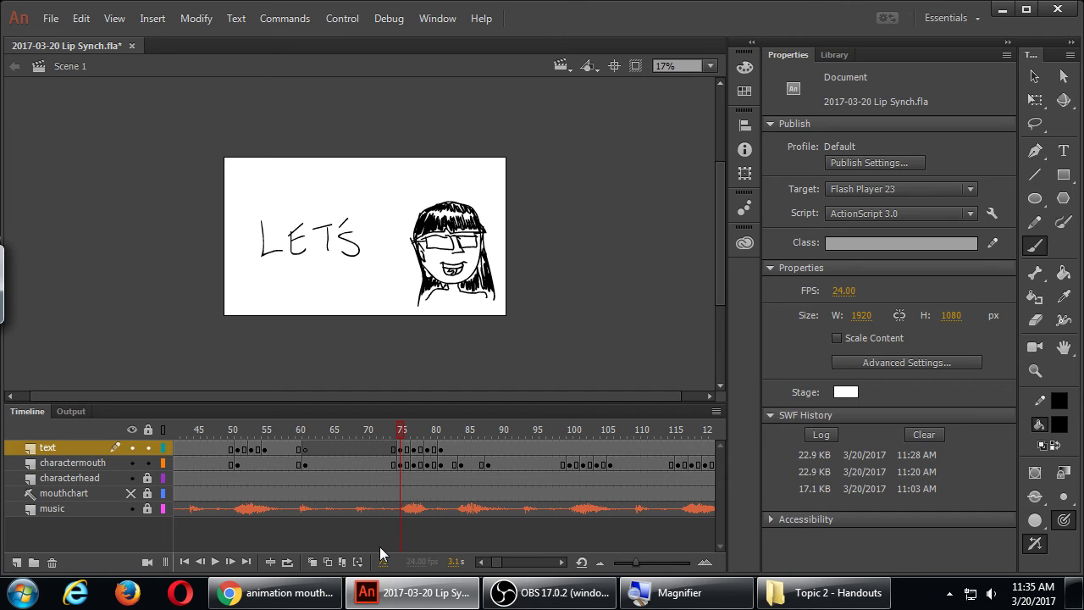
pyautogui.press('.')
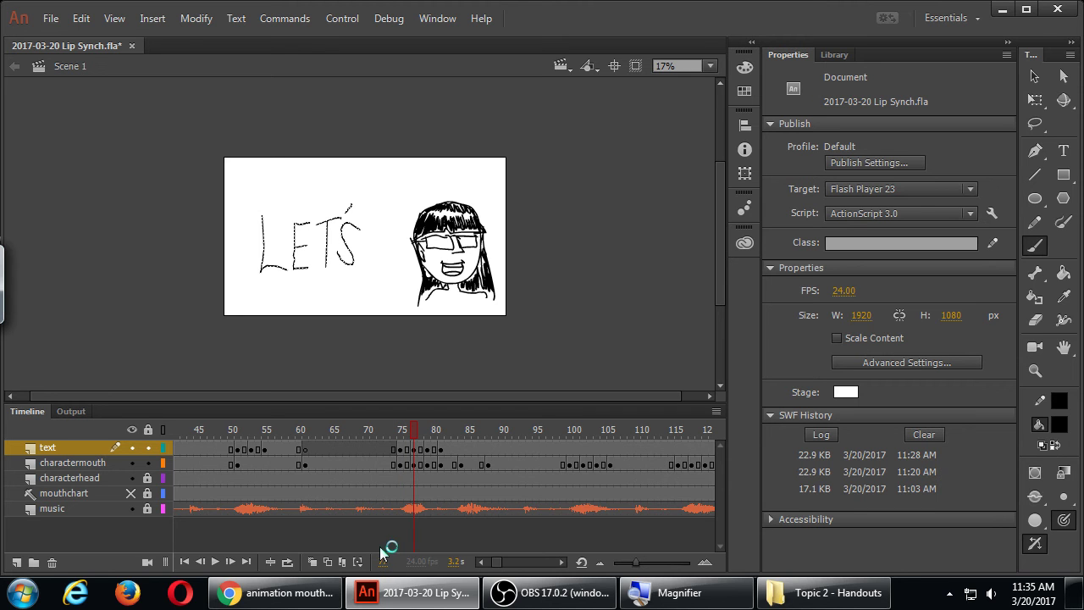
pyautogui.press('.')
pyautogui.press('.')
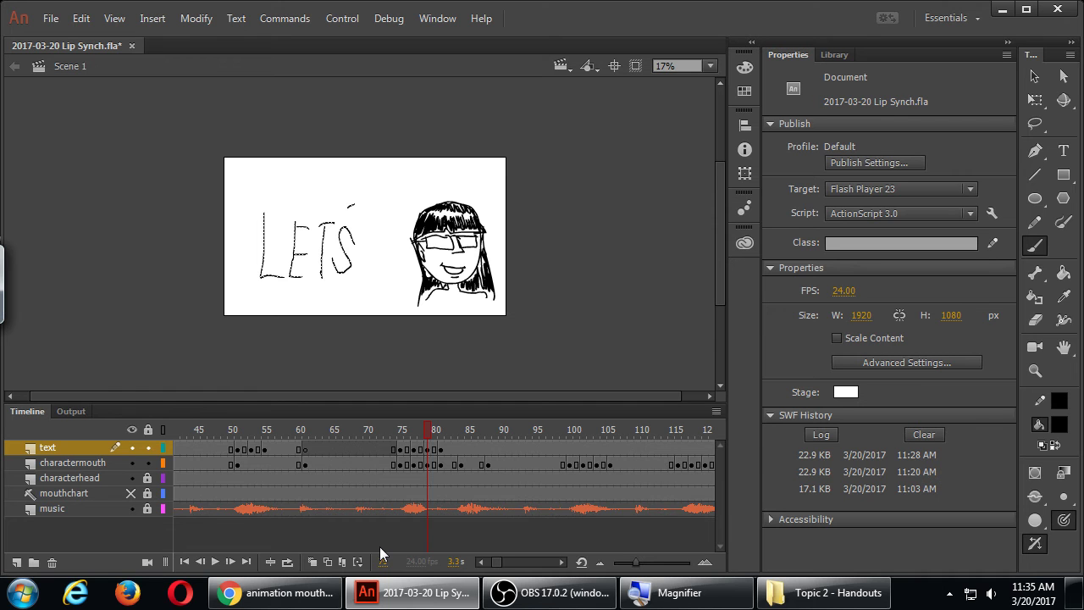
pyautogui.press('.')
pyautogui.press('.')
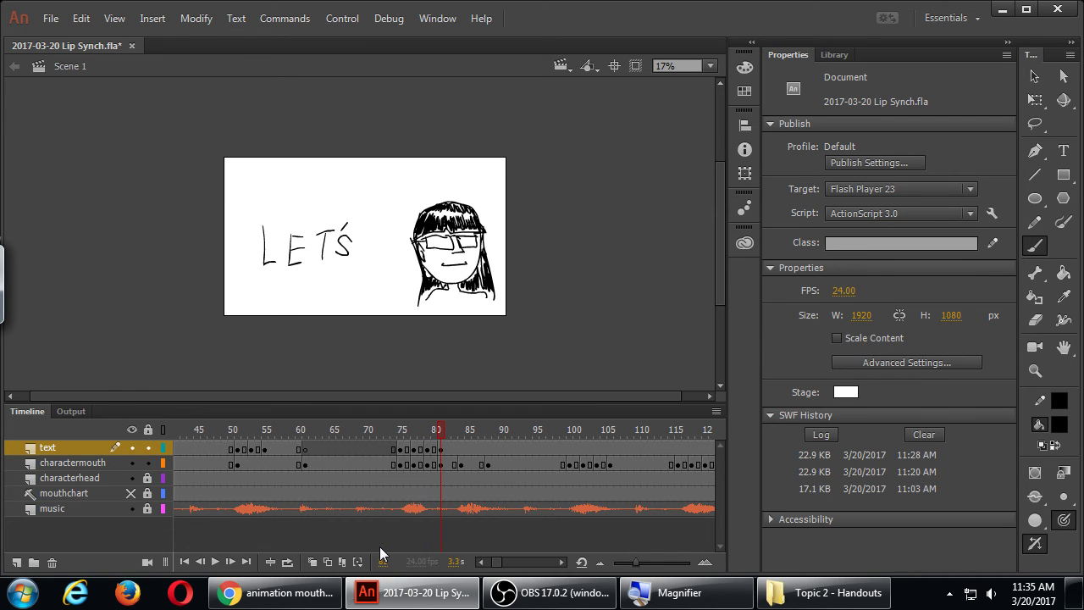
pyautogui.press(',')
pyautogui.press(',')
pyautogui.press('.')
pyautogui.press('.')
pyautogui.press(',')
pyautogui.press(',')
pyautogui.press(',')
pyautogui.press(',')
pyautogui.press(',')
pyautogui.press(',')
pyautogui.press('.')
pyautogui.press('.')
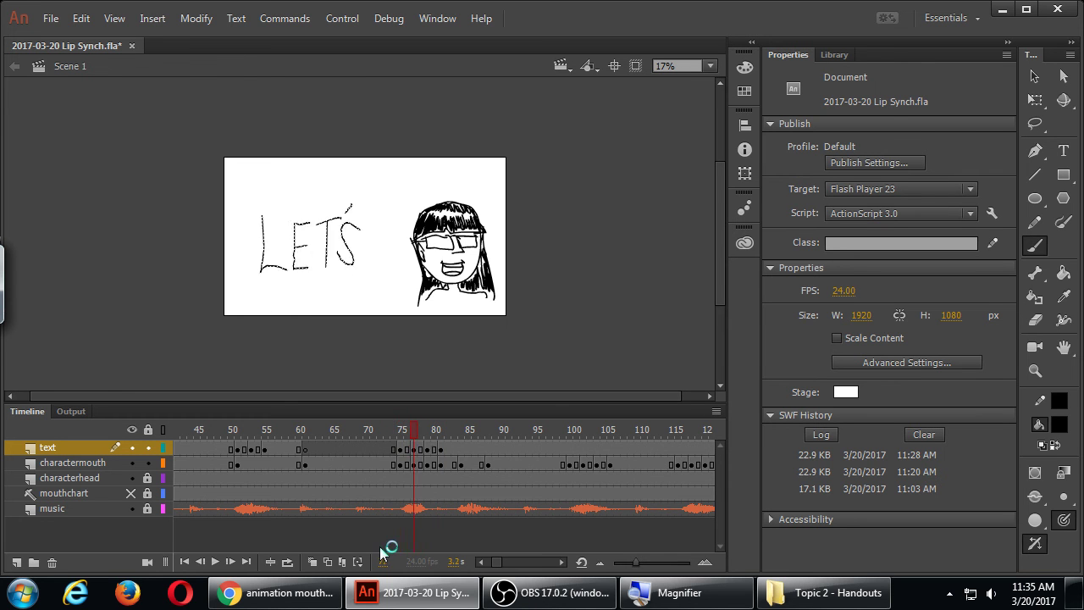
pyautogui.press('.')
pyautogui.press('.')
pyautogui.press('.')
pyautogui.press('.')
pyautogui.press('.')
pyautogui.press(',')
pyautogui.press(',')
pyautogui.press(',')
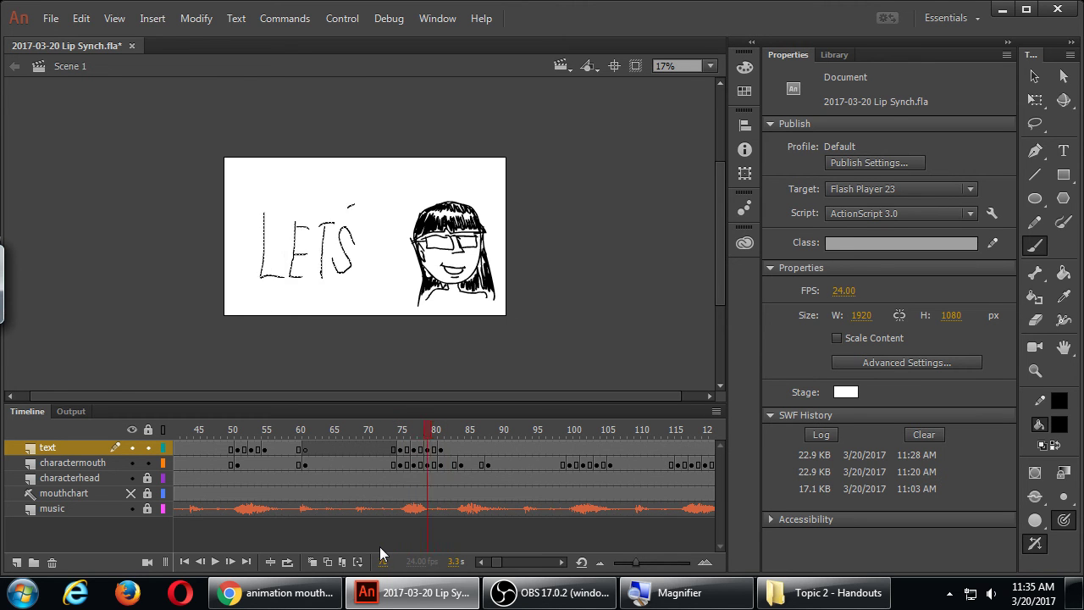
pyautogui.press(',')
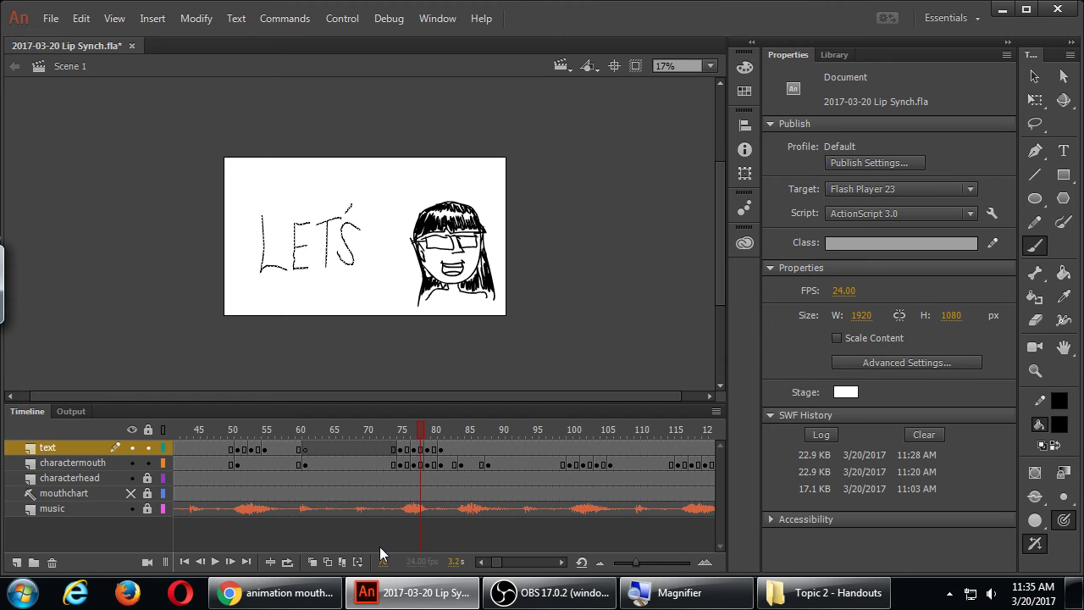
pyautogui.press('.')
pyautogui.press('.')
pyautogui.press('.')
pyautogui.press('.')
pyautogui.press('.')
pyautogui.press('.')
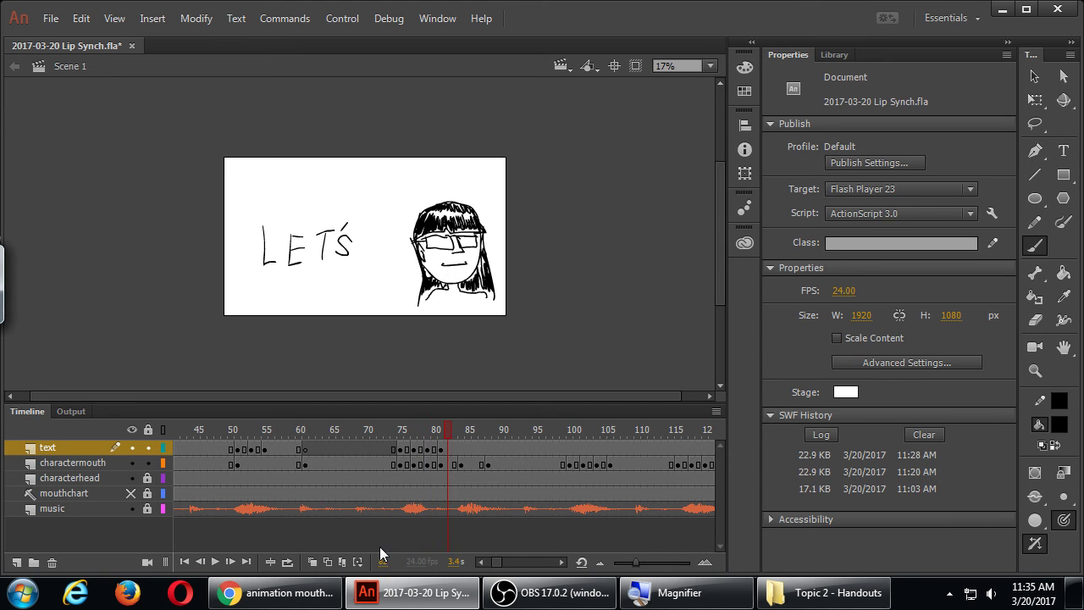
pyautogui.press('.')
pyautogui.press(',')
pyautogui.press(',')
pyautogui.press(',')
pyautogui.press(',')
pyautogui.press(',')
pyautogui.press(',')
pyautogui.press(',')
pyautogui.press(',')
pyautogui.press(',')
pyautogui.press(',')
pyautogui.press(',')
pyautogui.press('.')
pyautogui.press('.')
pyautogui.press('.')
pyautogui.press('.')
pyautogui.press('.')
pyautogui.press('.')
pyautogui.press('.')
pyautogui.press('.')
pyautogui.press('.')
pyautogui.press('.')
pyautogui.press('.')
pyautogui.press('.')
pyautogui.press('.')
pyautogui.press('.')
pyautogui.click(390, 430)
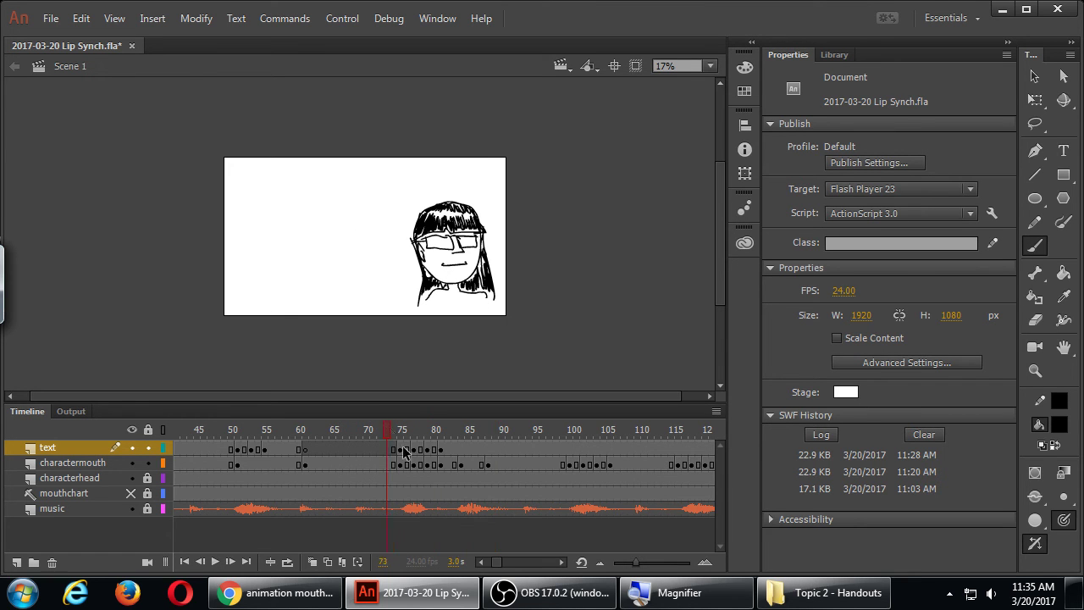
pyautogui.press('Return')
pyautogui.press('Return')
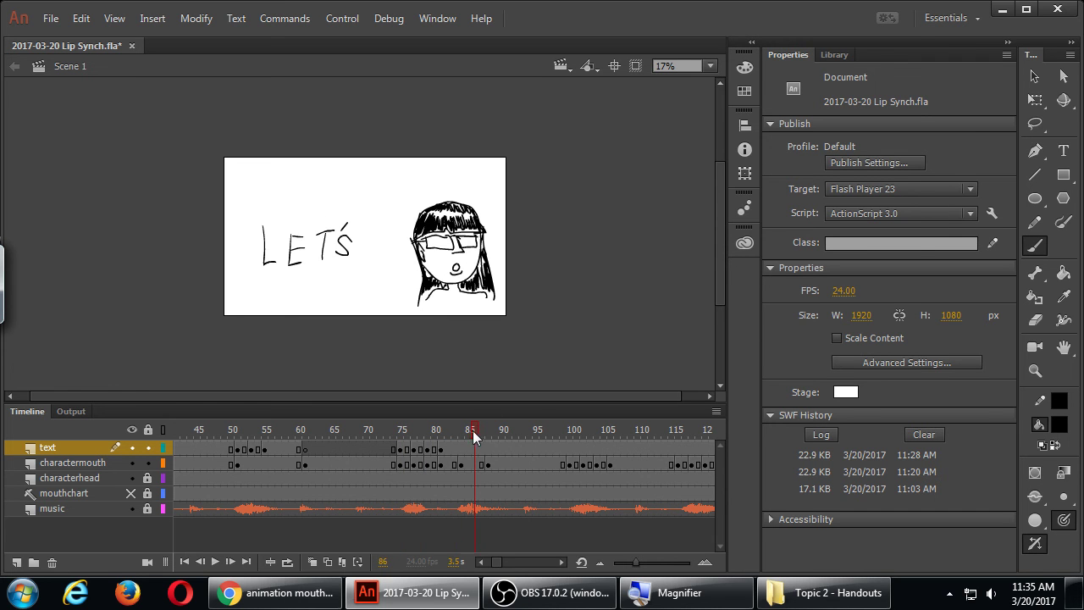
# Step: Insert a blank keyframe at frame 84 of the text layer and draw a large GO! with the Brush tool, with onion skinning on
pyautogui.moveTo(472, 436)
pyautogui.mouseDown()
pyautogui.moveTo(393, 437)
pyautogui.moveTo(460, 441)
pyautogui.mouseUp()
pyautogui.click(463, 446)
pyautogui.press('F7')
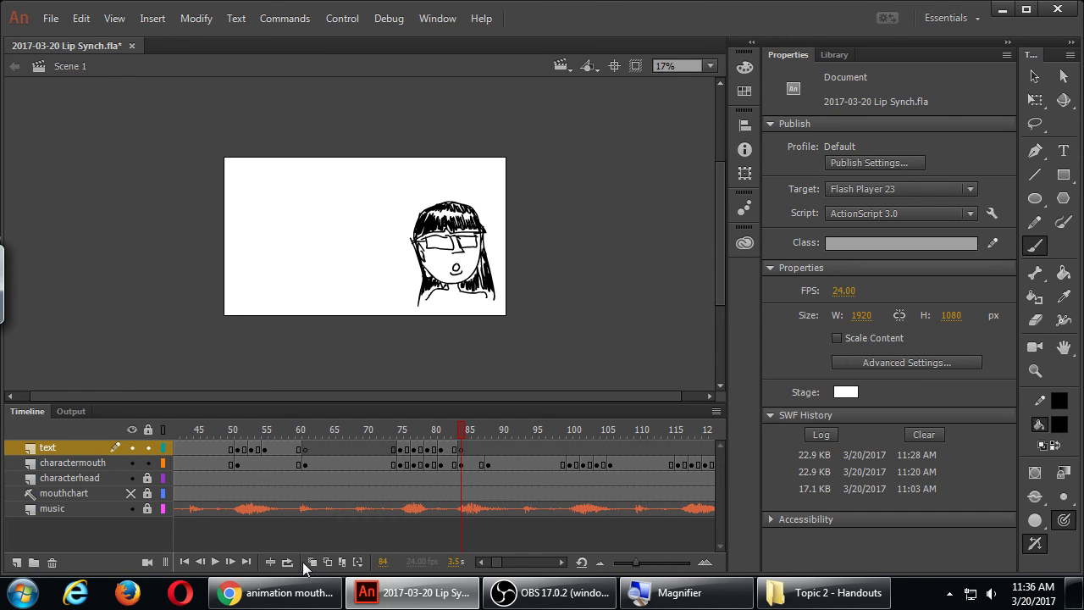
pyautogui.click(311, 563)
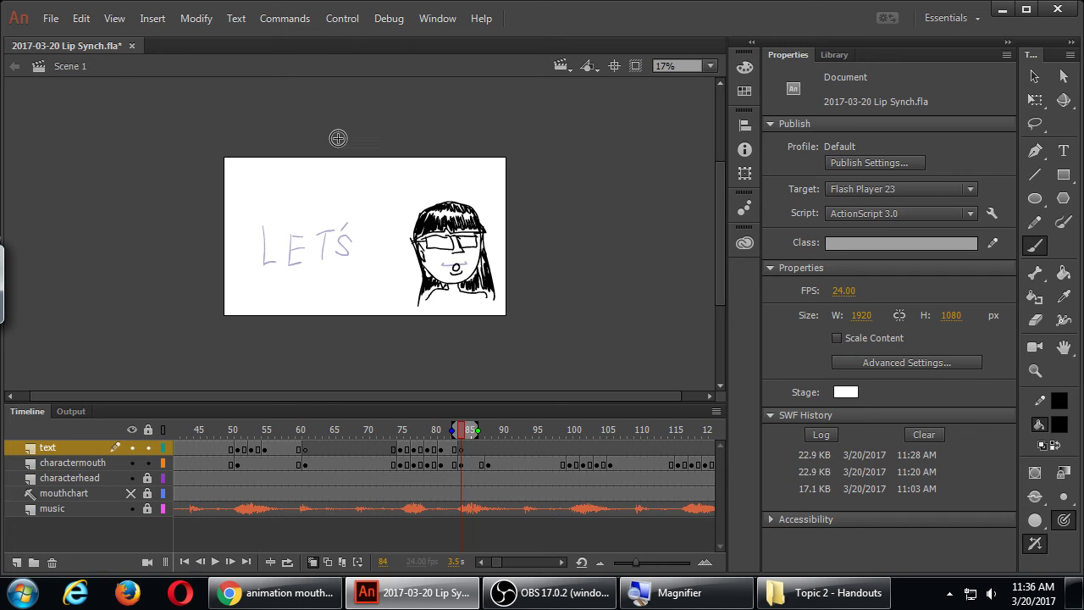
pyautogui.press('b')
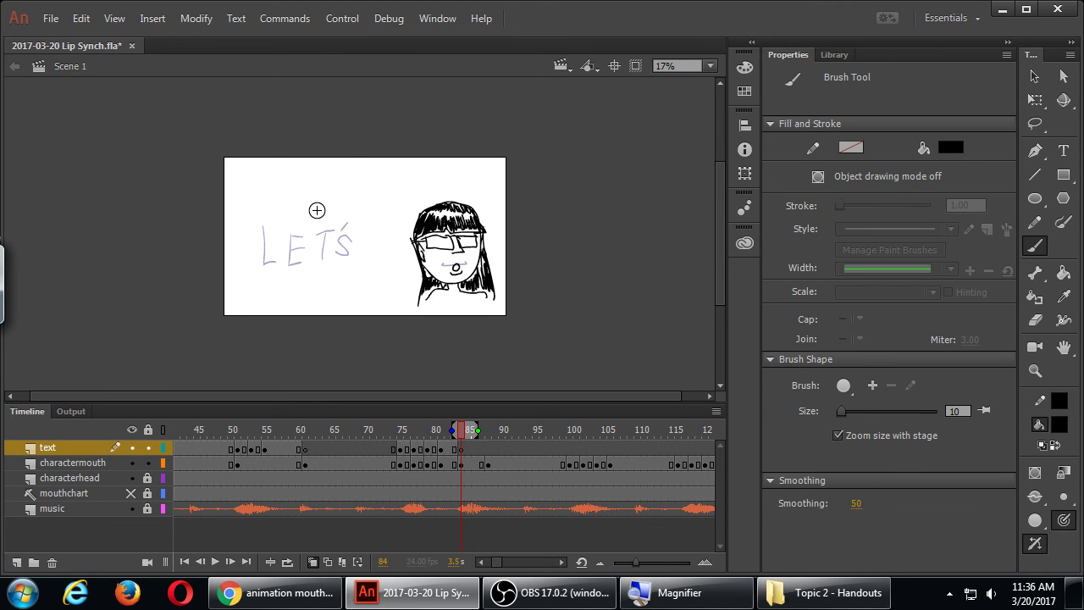
pyautogui.moveTo(314, 209)
pyautogui.mouseDown()
pyautogui.moveTo(300, 265)
pyautogui.moveTo(370, 249)
pyautogui.mouseUp()
pyautogui.click(369, 258)
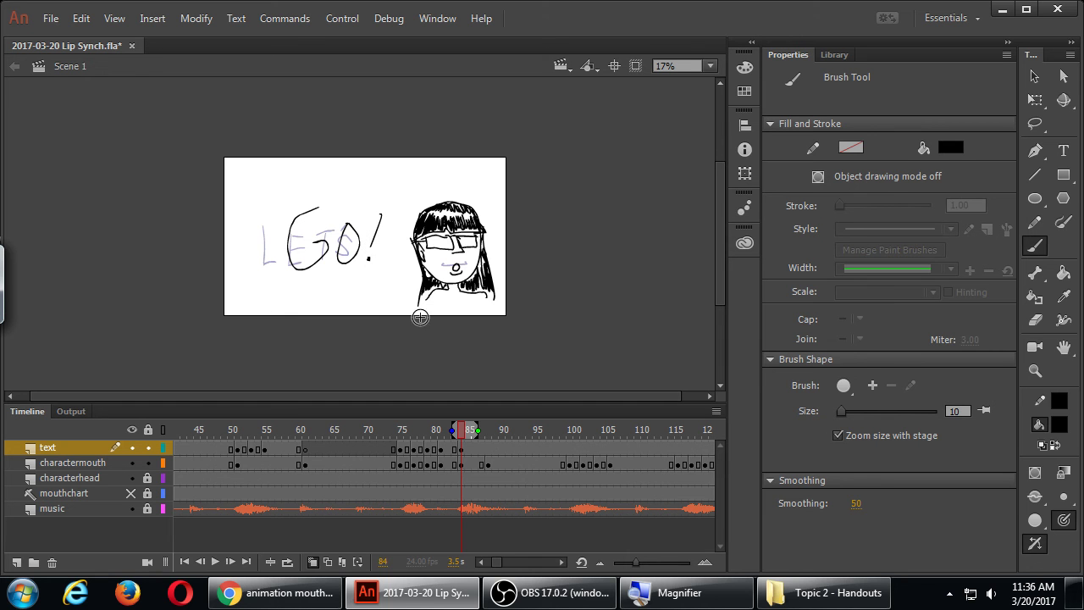
# Step: Insert a blank keyframe at frame 86 of the text layer and draw a smaller GO! inside the onion-skinned lettering
pyautogui.click(475, 448)
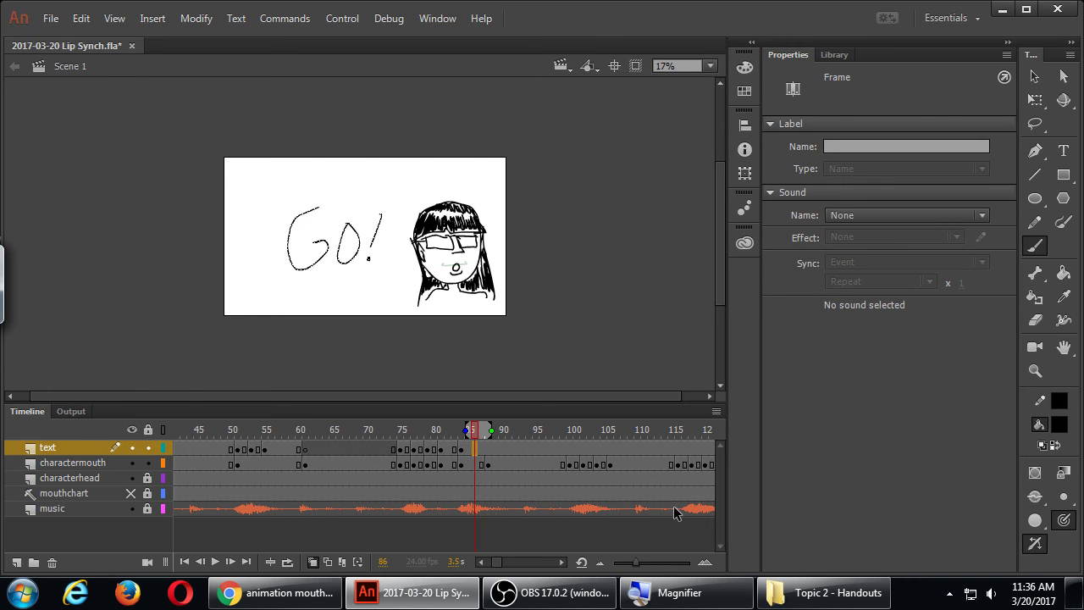
pyautogui.press('F7')
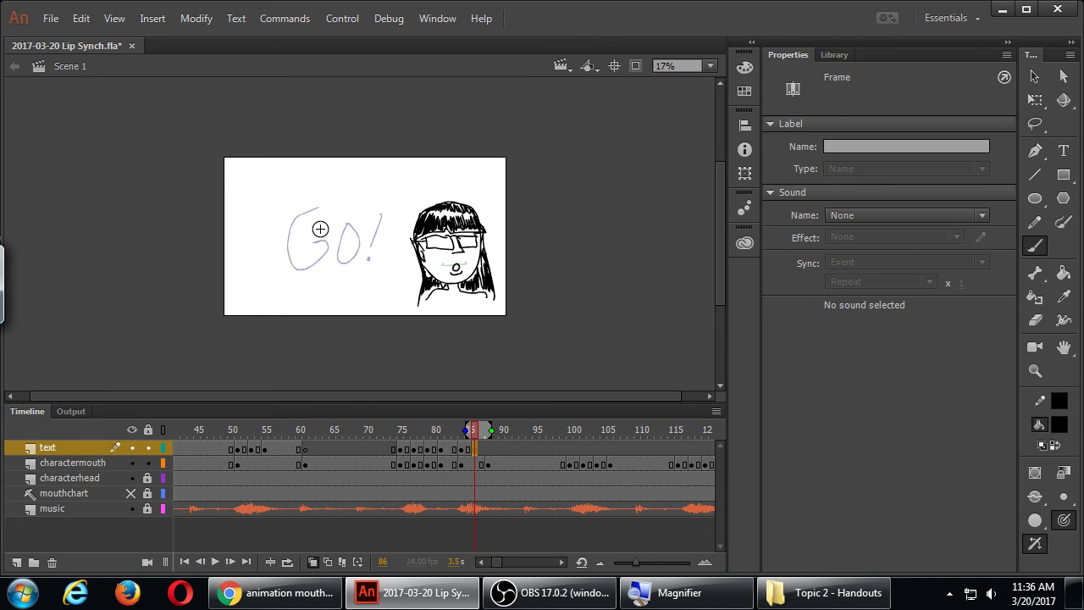
pyautogui.moveTo(317, 228)
pyautogui.mouseDown()
pyautogui.moveTo(325, 268)
pyautogui.moveTo(328, 246)
pyautogui.moveTo(346, 257)
pyautogui.moveTo(365, 248)
pyautogui.mouseUp()
pyautogui.click(364, 253)
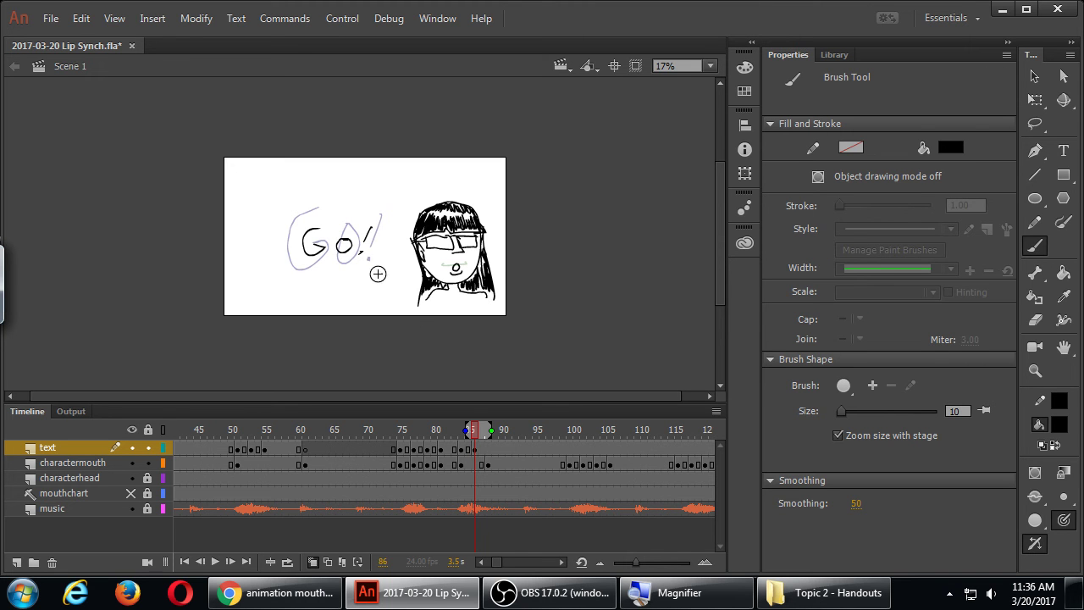
# Step: Play the LET'S GO! lettering from about frame 73 to check its timing against the sound
pyautogui.click(489, 449)
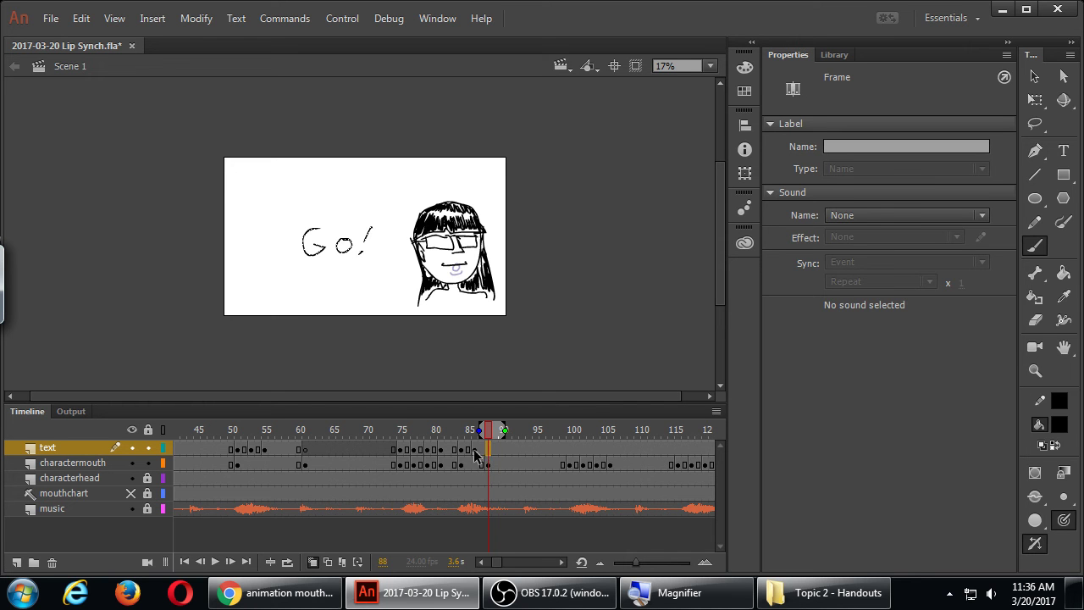
pyautogui.moveTo(435, 434); pyautogui.dragTo(387, 433)
pyautogui.press('Return')
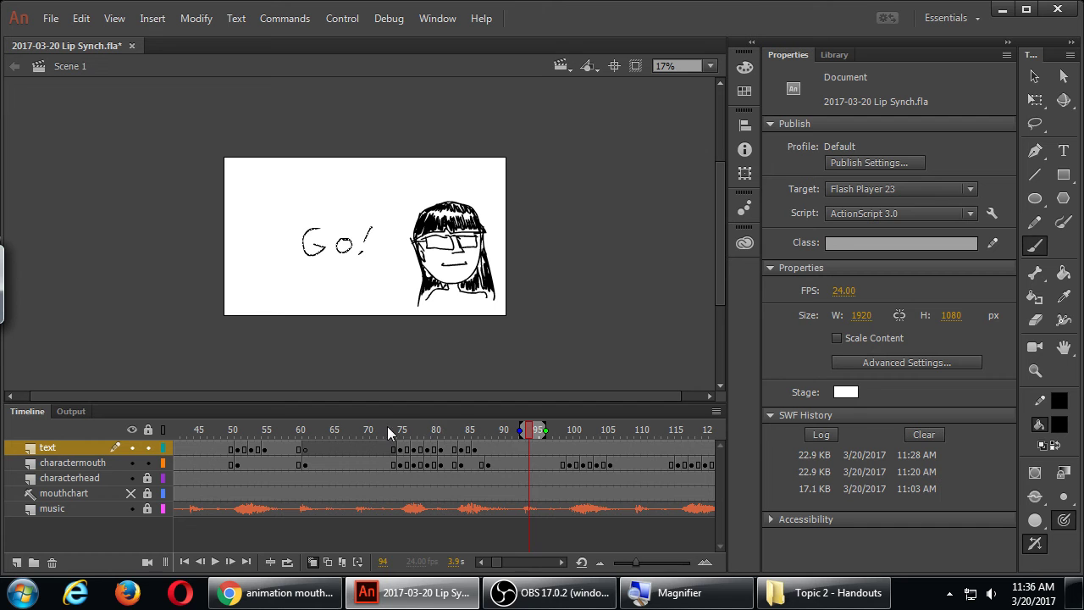
pyautogui.moveTo(390, 430); pyautogui.dragTo(419, 425)
pyautogui.click(575, 430)
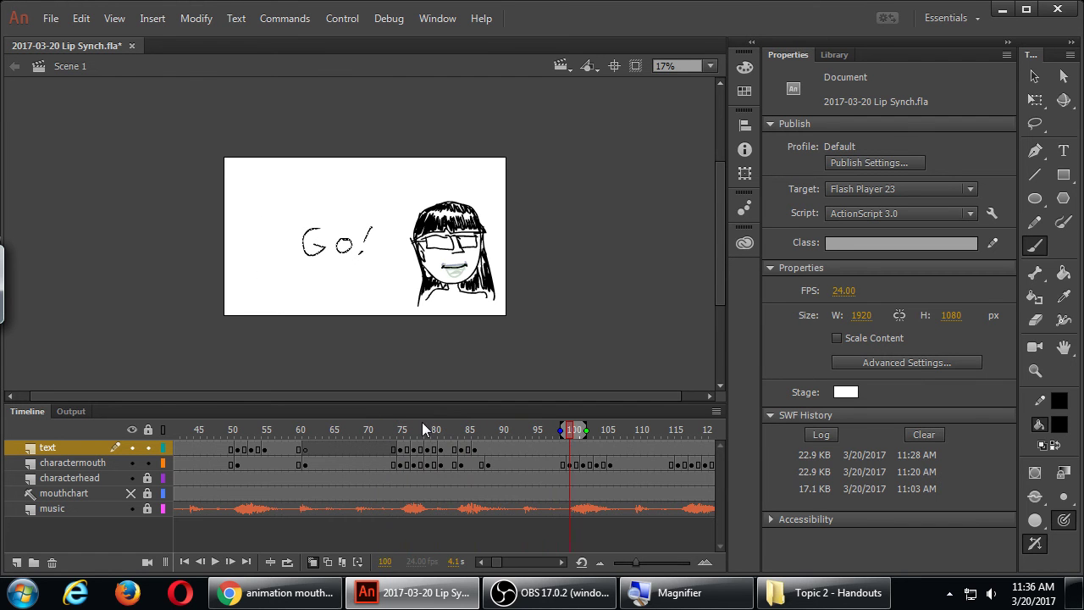
# Step: End the GO! lettering with a blank keyframe at frame 90 of the text layer
pyautogui.moveTo(575, 430); pyautogui.dragTo(505, 443)
pyautogui.click(504, 443)
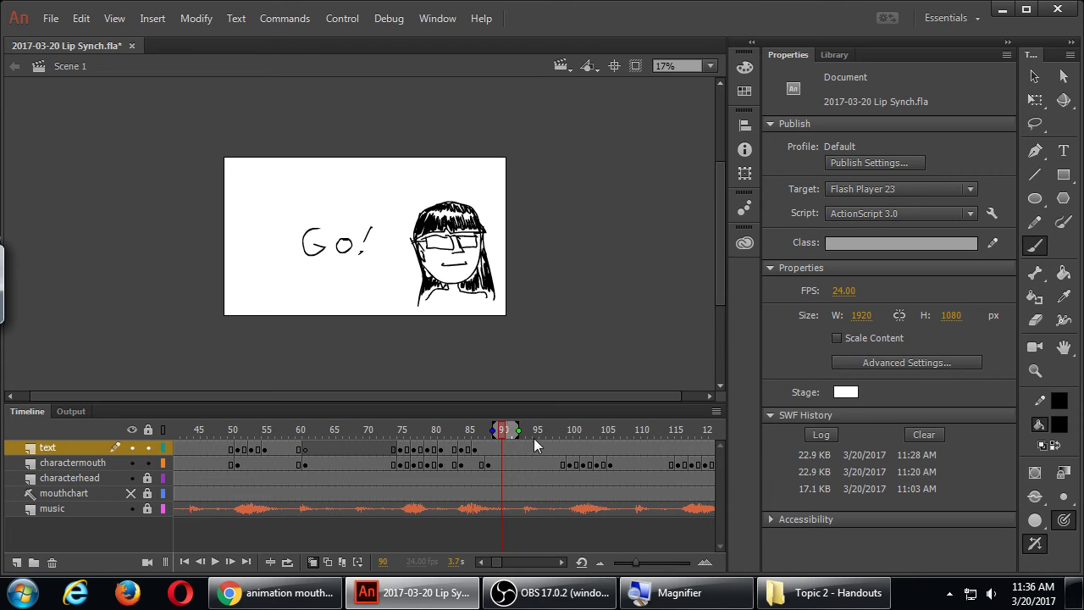
pyautogui.press('F7')
# Step: Replay the LET'S GO! section twice, starting between about frames 69 and 72, to review the lettering
pyautogui.click(358, 433)
pyautogui.press('Return')
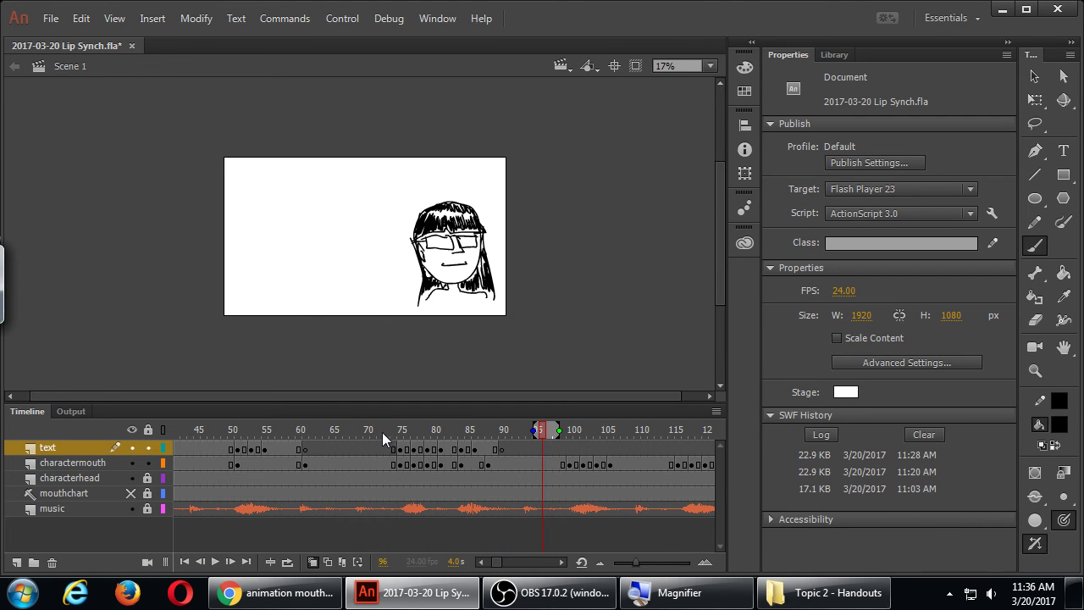
pyautogui.click(382, 432)
pyautogui.press('Return')
# Step: Save the document, test the whole movie with its sound, and close the preview
pyautogui.hotkey('ctrl', 's')
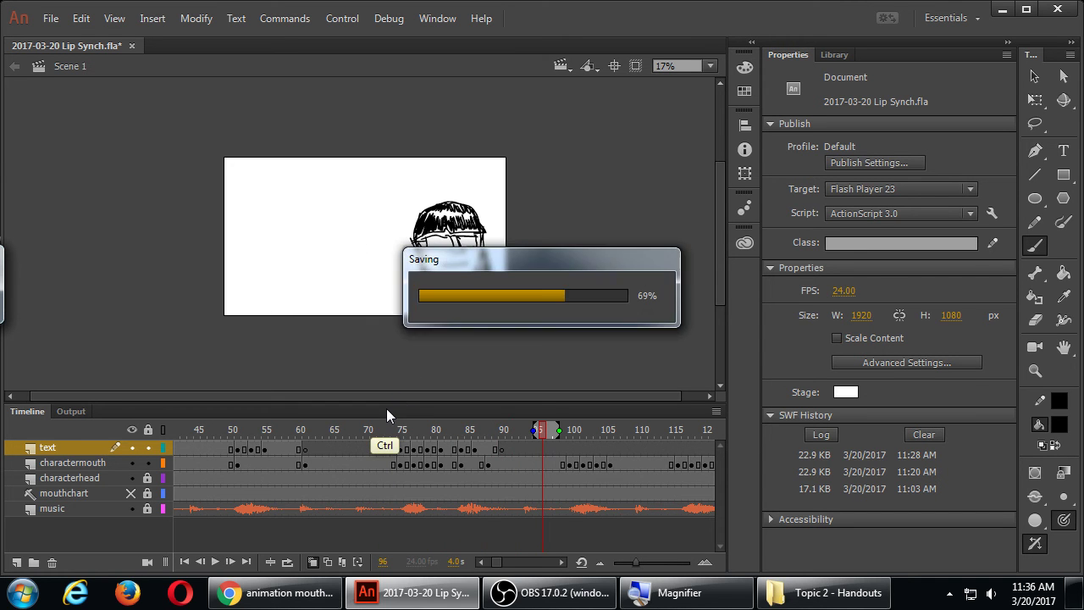
pyautogui.hotkey('ctrl', 'Return')
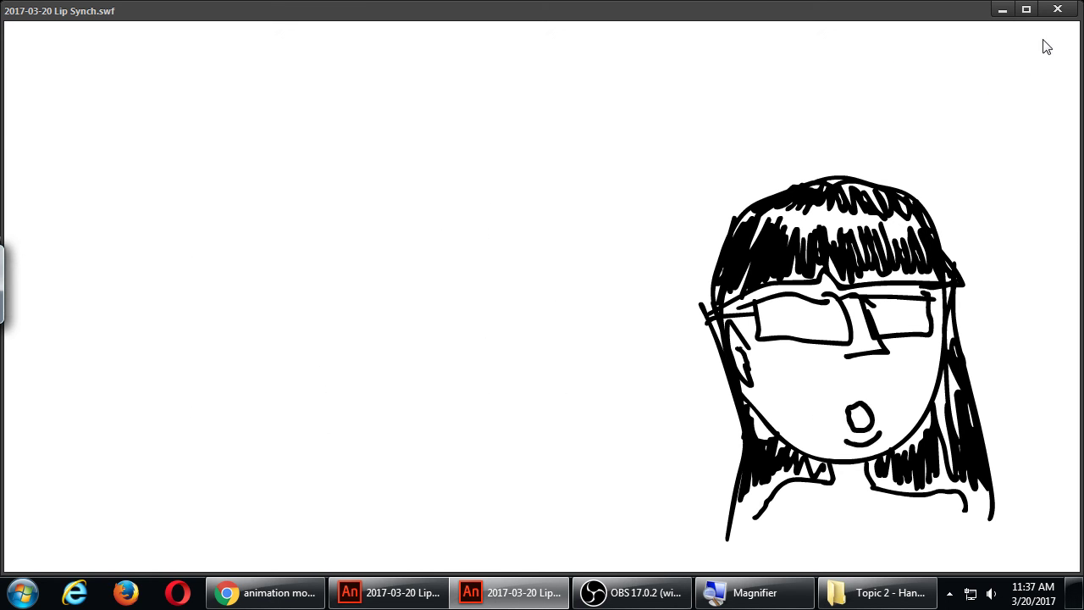
pyautogui.click(1057, 9)
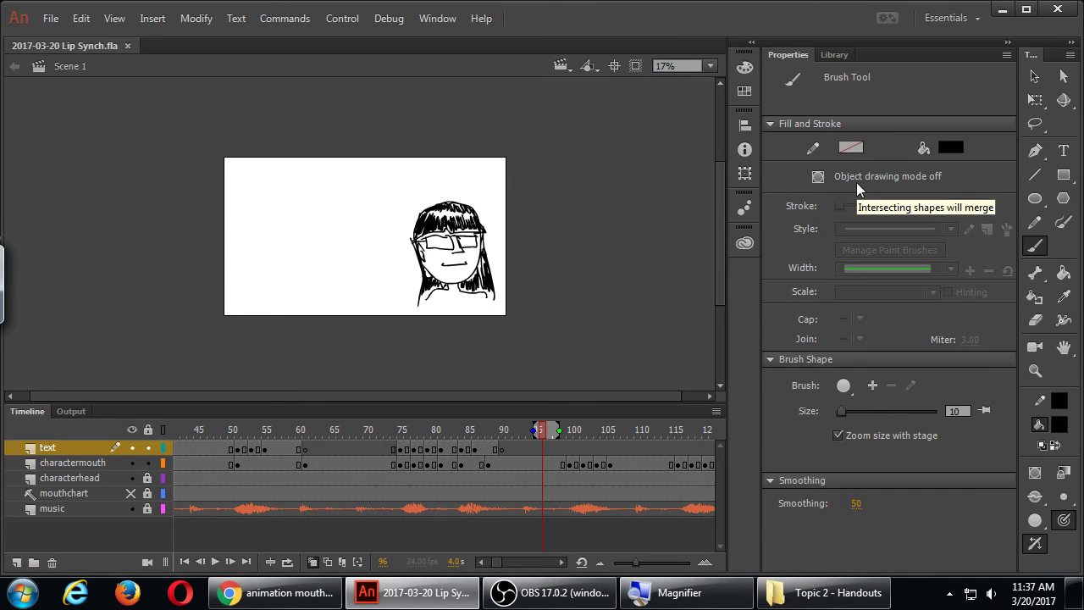
# Step: Add a keyframe at frame 100 of the text layer, brush HEY! beside the character's head, and save the document
pyautogui.click(572, 430)
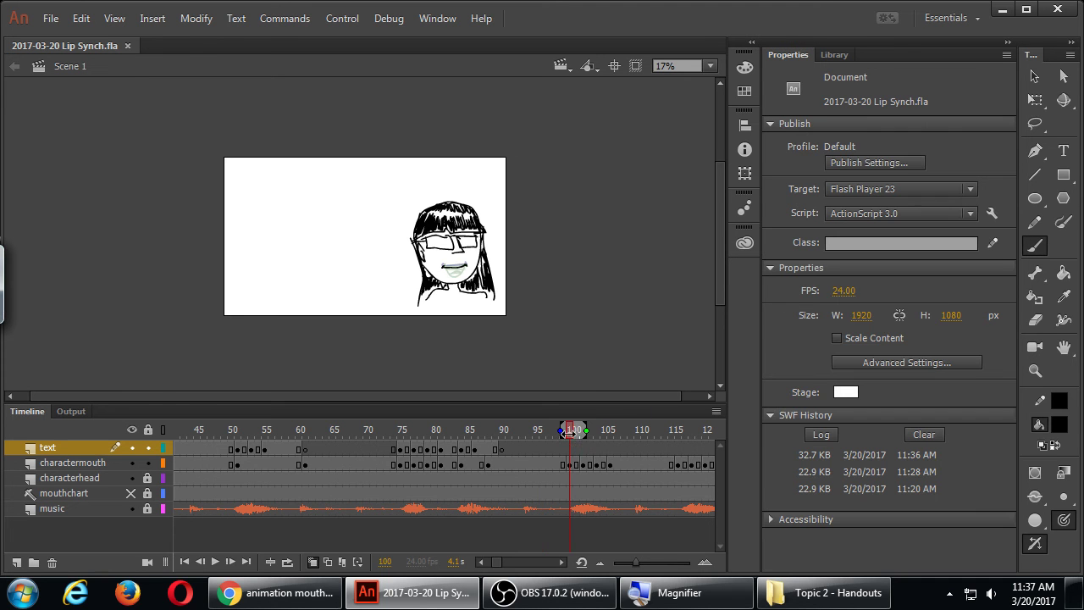
pyautogui.press('F6')
pyautogui.click(561, 563)
pyautogui.click(562, 563)
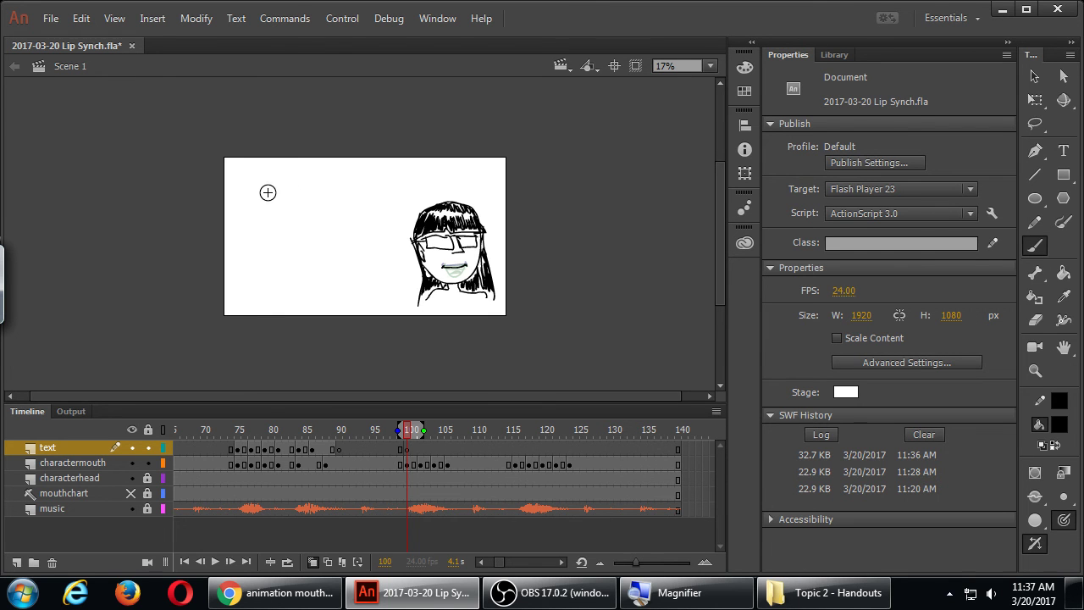
pyautogui.moveTo(266, 224)
pyautogui.mouseDown()
pyautogui.moveTo(268, 190)
pyautogui.moveTo(279, 208)
pyautogui.mouseUp()
pyautogui.moveTo(277, 210)
pyautogui.mouseDown()
pyautogui.moveTo(275, 227)
pyautogui.moveTo(292, 225)
pyautogui.mouseUp()
pyautogui.moveTo(293, 198)
pyautogui.mouseDown()
pyautogui.moveTo(312, 197)
pyautogui.moveTo(306, 211)
pyautogui.mouseUp()
pyautogui.moveTo(292, 225)
pyautogui.mouseDown()
pyautogui.moveTo(331, 213)
pyautogui.moveTo(329, 231)
pyautogui.mouseUp()
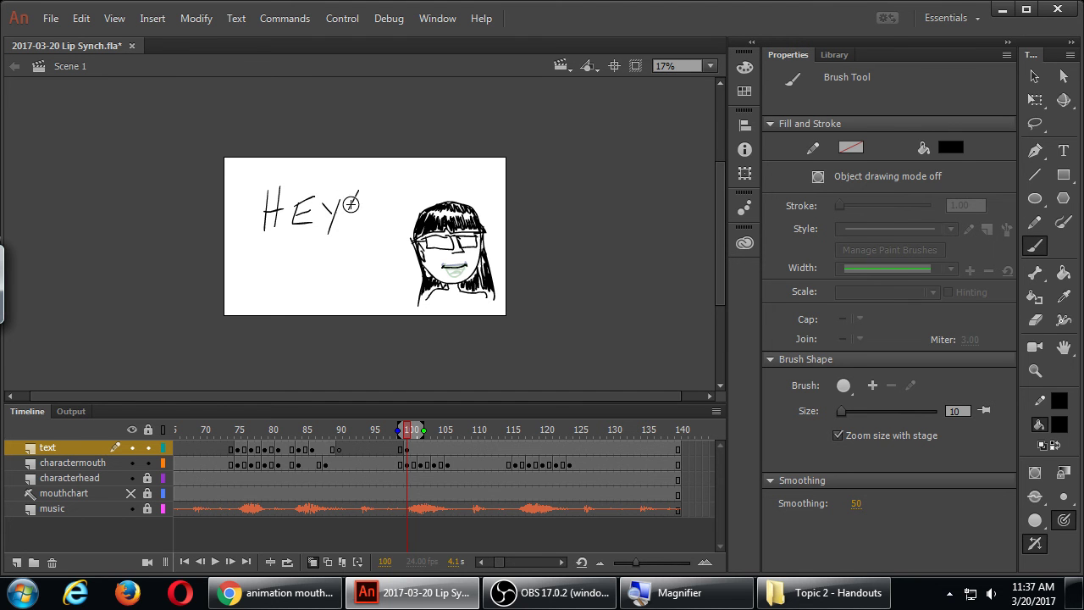
pyautogui.moveTo(358, 191); pyautogui.dragTo(352, 211)
pyautogui.click(342, 221)
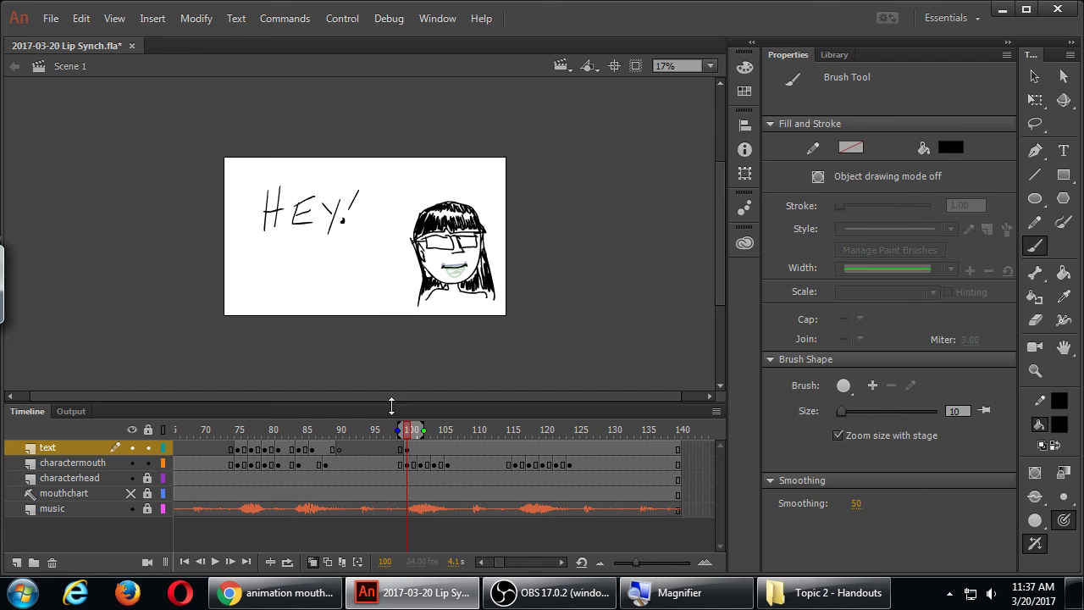
pyautogui.click(420, 450)
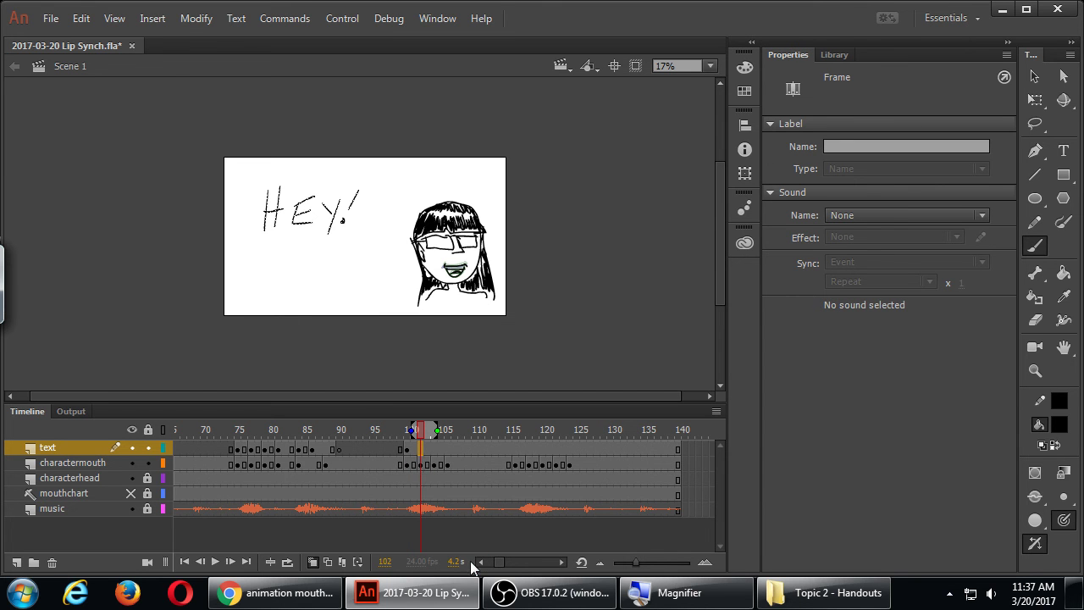
pyautogui.hotkey('ctrl', 's')
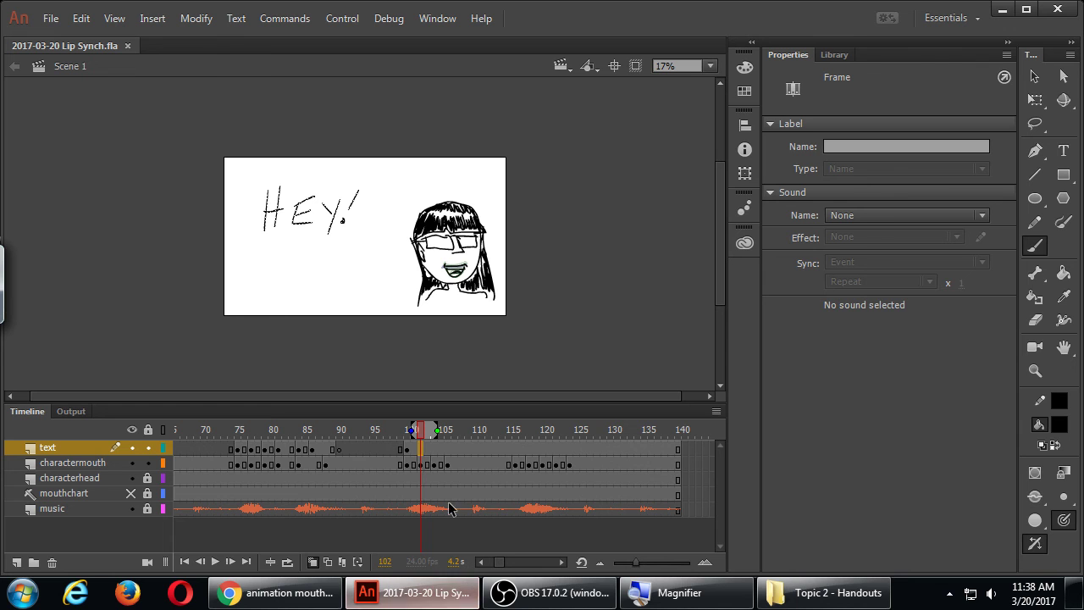
# Step: Add blank keyframes at frames 101 and 102 of the text layer and redraw HEY! in each over the onion-skinned lettering
pyautogui.click(414, 450)
pyautogui.moveTo(415, 451); pyautogui.dragTo(417, 455)
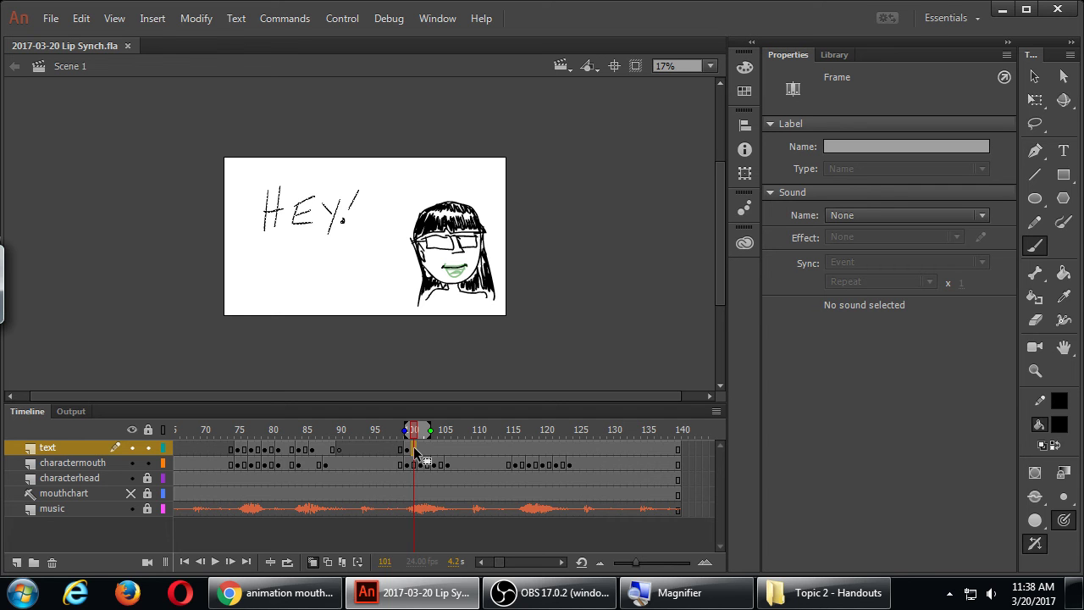
pyautogui.press('F7')
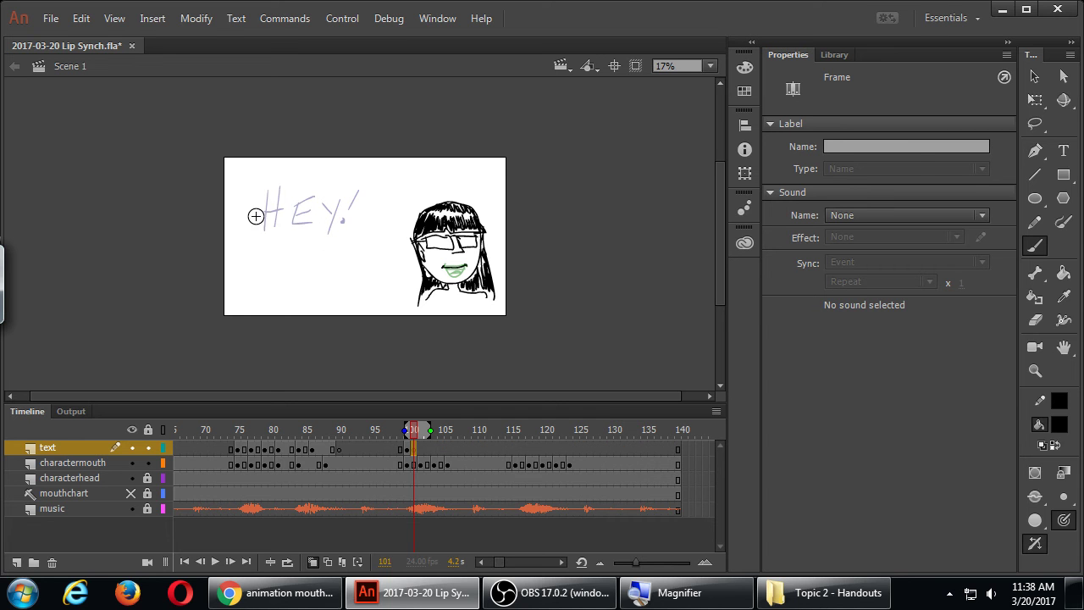
pyautogui.moveTo(266, 192)
pyautogui.mouseDown()
pyautogui.moveTo(268, 229)
pyautogui.moveTo(281, 231)
pyautogui.mouseUp()
pyautogui.moveTo(264, 210)
pyautogui.mouseDown()
pyautogui.moveTo(280, 208)
pyautogui.moveTo(292, 228)
pyautogui.mouseUp()
pyautogui.moveTo(292, 197)
pyautogui.mouseDown()
pyautogui.moveTo(307, 240)
pyautogui.moveTo(293, 206)
pyautogui.moveTo(320, 225)
pyautogui.moveTo(325, 208)
pyautogui.moveTo(342, 222)
pyautogui.moveTo(339, 206)
pyautogui.moveTo(332, 232)
pyautogui.mouseUp()
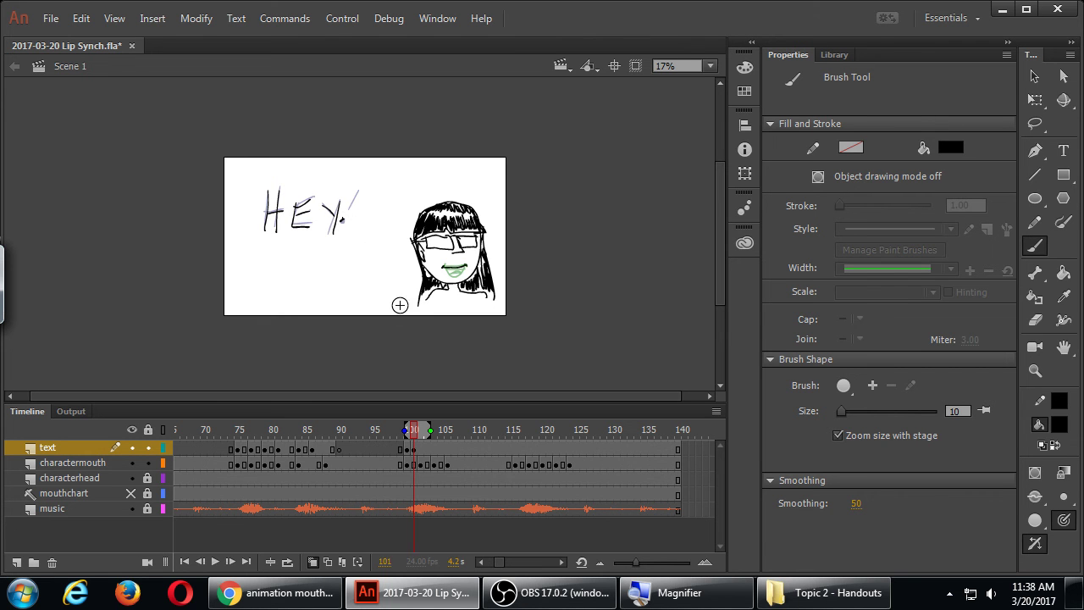
pyautogui.click(421, 449)
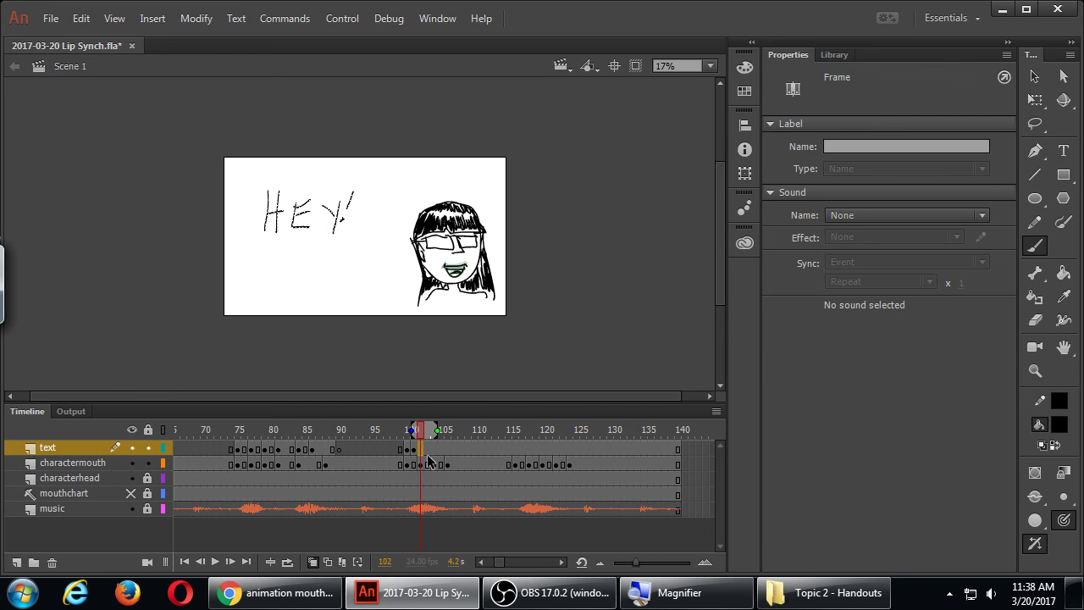
pyautogui.moveTo(265, 194)
pyautogui.mouseDown()
pyautogui.moveTo(279, 229)
pyautogui.moveTo(280, 196)
pyautogui.moveTo(288, 241)
pyautogui.moveTo(270, 215)
pyautogui.moveTo(296, 224)
pyautogui.moveTo(297, 206)
pyautogui.moveTo(304, 235)
pyautogui.moveTo(319, 237)
pyautogui.moveTo(299, 208)
pyautogui.moveTo(319, 219)
pyautogui.moveTo(297, 215)
pyautogui.moveTo(327, 209)
pyautogui.moveTo(334, 234)
pyautogui.mouseUp()
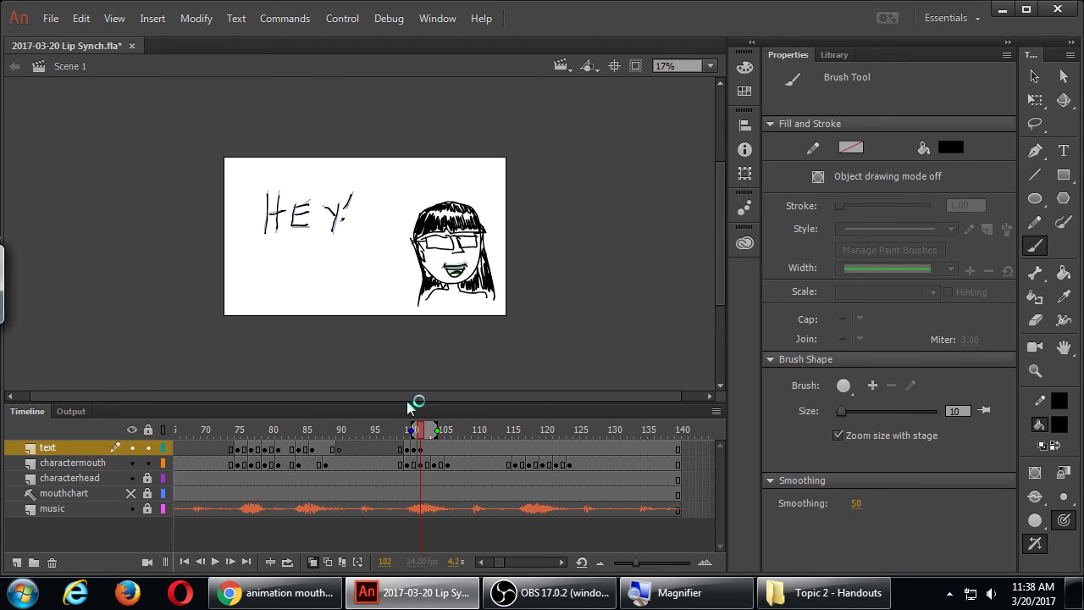
# Step: Insert a blank keyframe at frame 103 of the text layer and redraw HEY! by brush, redoing the first stroke of the H
pyautogui.click(428, 450)
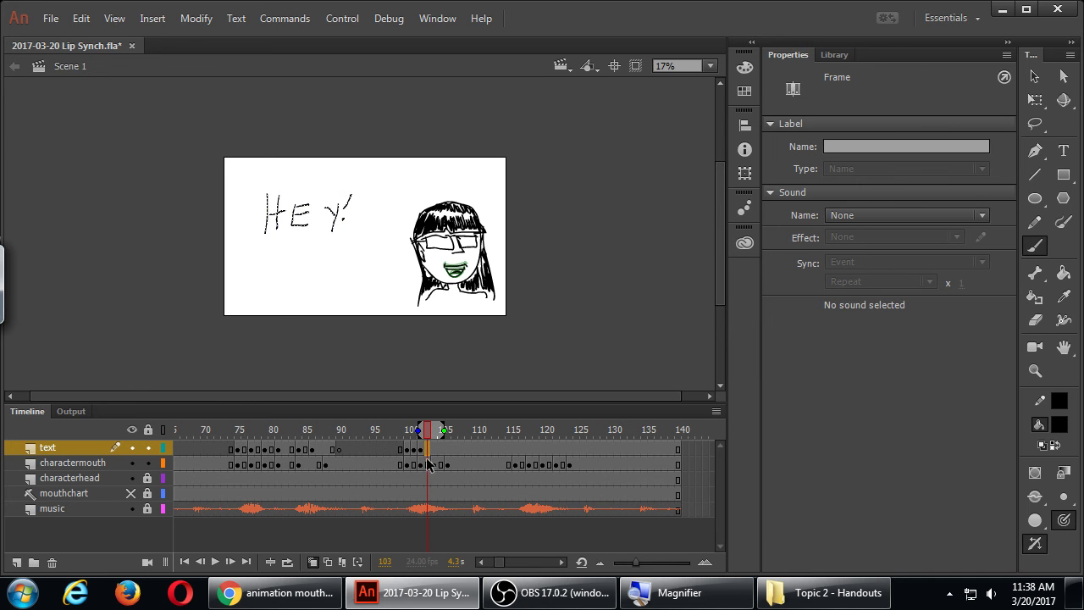
pyautogui.press('F7')
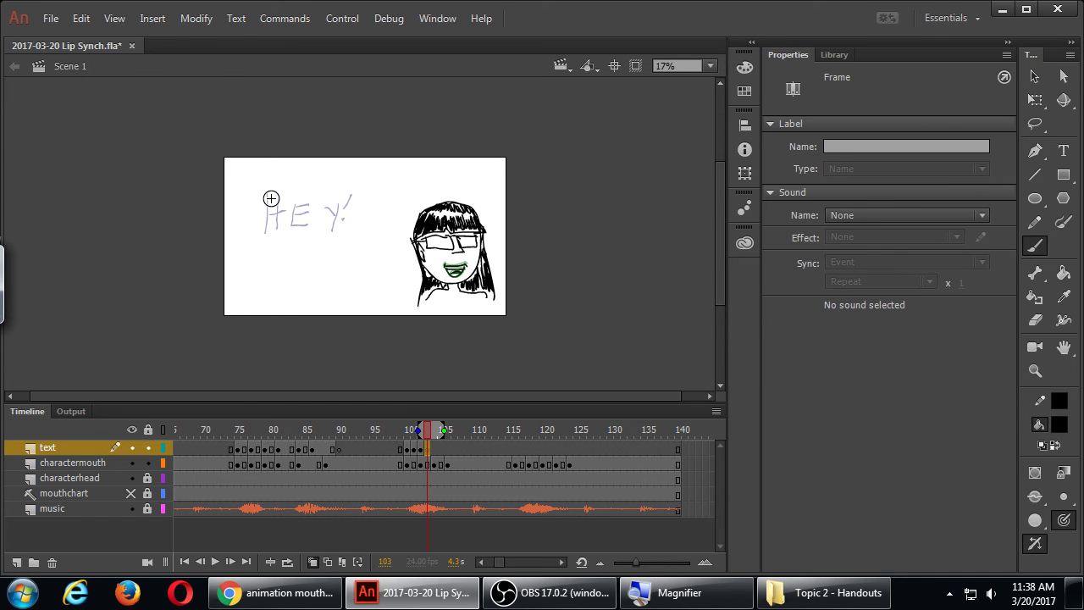
pyautogui.moveTo(271, 197); pyautogui.dragTo(269, 236)
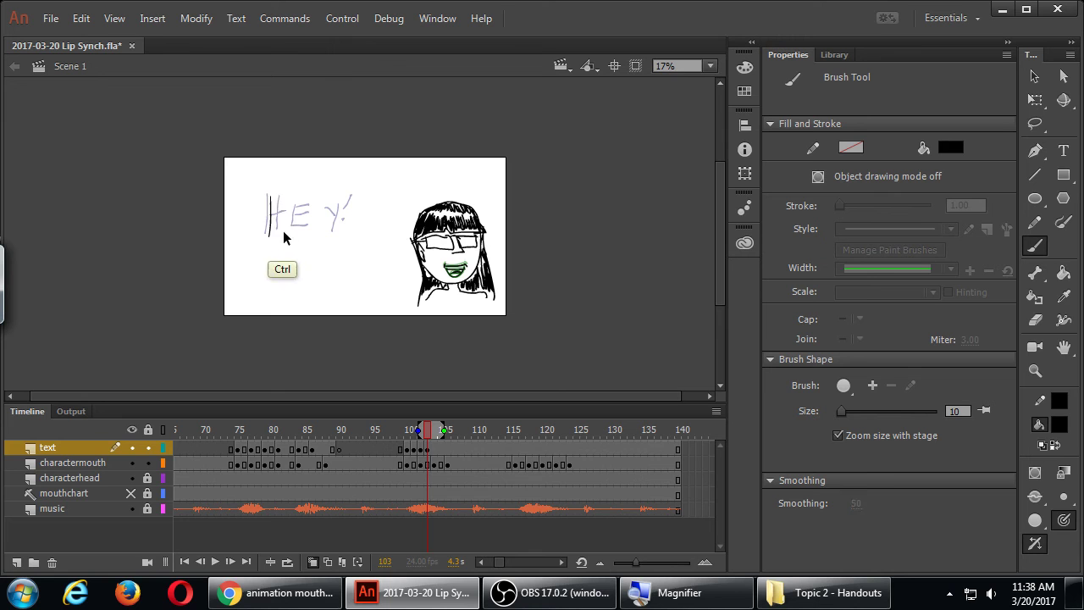
pyautogui.hotkey('ctrl', 'z')
pyautogui.moveTo(270, 199)
pyautogui.mouseDown()
pyautogui.moveTo(282, 235)
pyautogui.moveTo(272, 222)
pyautogui.moveTo(280, 192)
pyautogui.moveTo(288, 243)
pyautogui.moveTo(272, 217)
pyautogui.moveTo(292, 227)
pyautogui.moveTo(295, 212)
pyautogui.moveTo(306, 238)
pyautogui.moveTo(308, 204)
pyautogui.mouseUp()
pyautogui.moveTo(293, 216); pyautogui.dragTo(306, 215)
pyautogui.moveTo(325, 203)
pyautogui.mouseDown()
pyautogui.moveTo(337, 220)
pyautogui.moveTo(328, 236)
pyautogui.mouseUp()
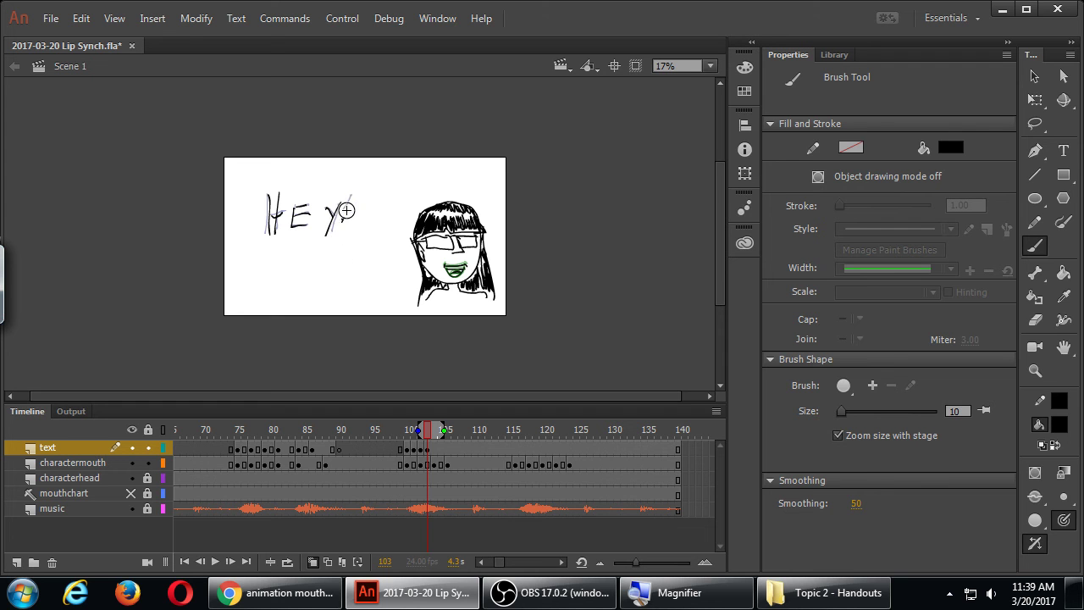
pyautogui.moveTo(355, 194); pyautogui.dragTo(349, 217)
# Step: Insert a blank keyframe at frame 104 of the text layer and brush a slightly varied HEY! over the onion-skinned lettering
pyautogui.click(432, 452)
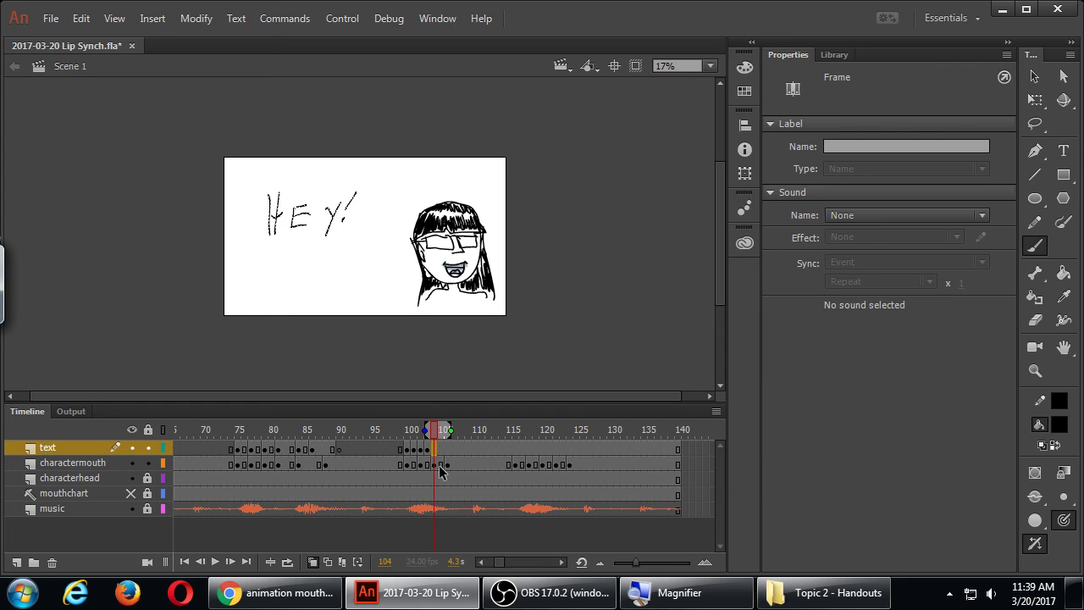
pyautogui.press('F7')
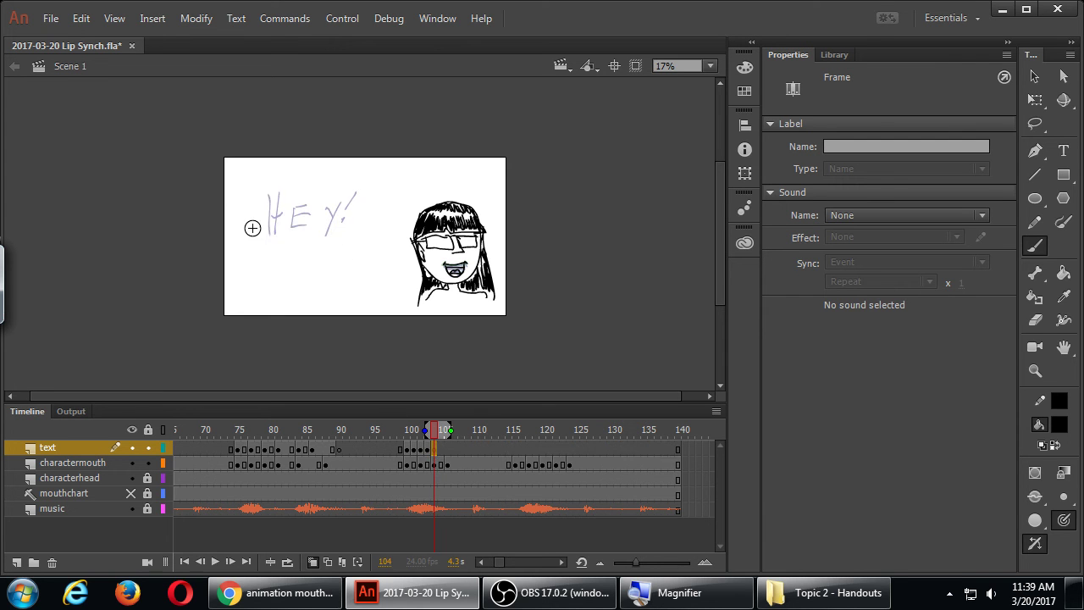
pyautogui.moveTo(269, 198); pyautogui.dragTo(277, 202)
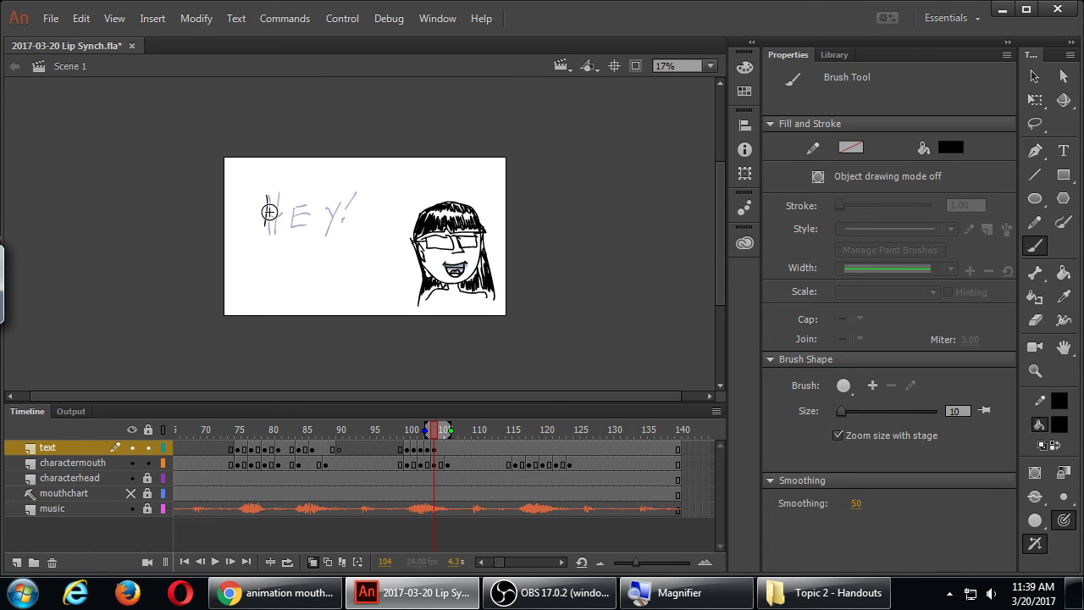
pyautogui.hotkey('ctrl', 'z')
pyautogui.hotkey('ctrl', 'y')
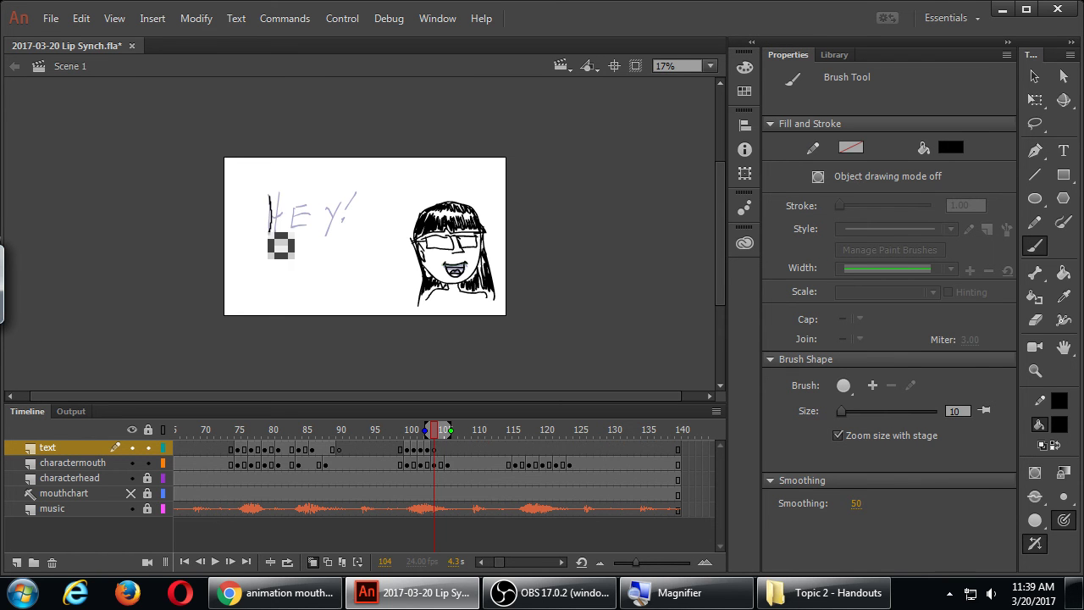
pyautogui.moveTo(278, 231)
pyautogui.mouseDown()
pyautogui.moveTo(278, 193)
pyautogui.moveTo(287, 244)
pyautogui.moveTo(271, 215)
pyautogui.moveTo(306, 217)
pyautogui.mouseUp()
pyautogui.moveTo(293, 228)
pyautogui.mouseDown()
pyautogui.moveTo(329, 212)
pyautogui.moveTo(341, 227)
pyautogui.moveTo(336, 207)
pyautogui.moveTo(325, 234)
pyautogui.mouseUp()
pyautogui.click(344, 219)
pyautogui.moveTo(347, 193); pyautogui.dragTo(346, 204)
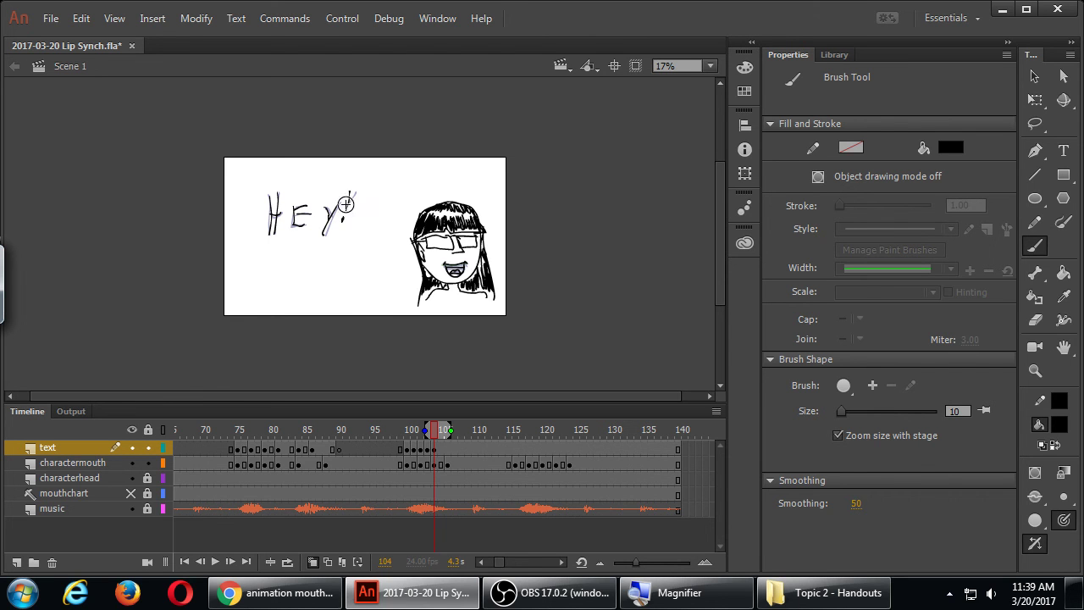
# Step: Insert a blank keyframe at frame 105 of the text layer and trace HEY! again with the brush
pyautogui.click(442, 449)
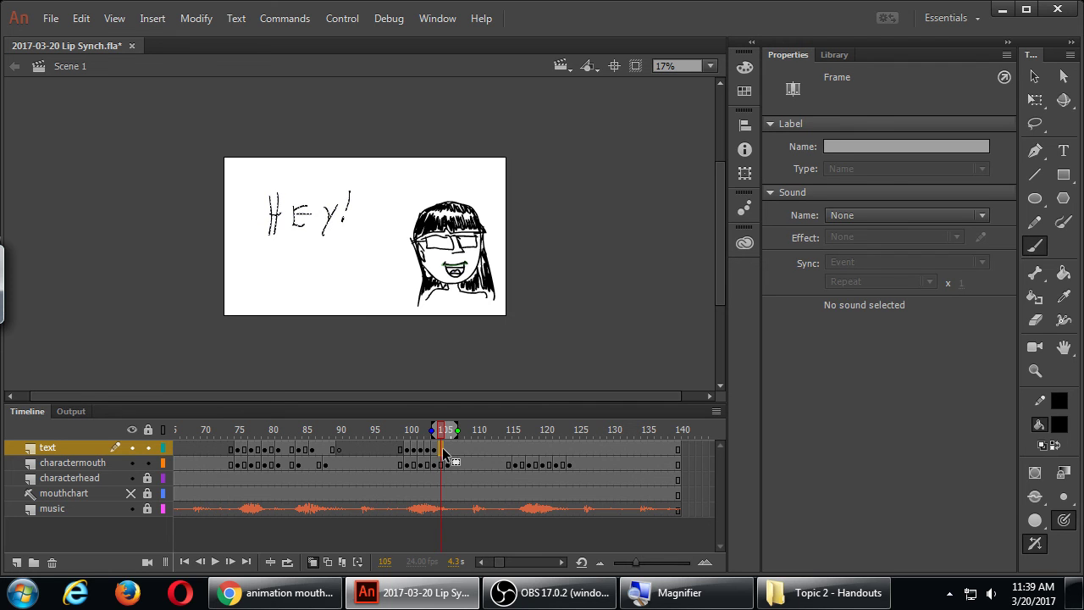
pyautogui.press('F7')
pyautogui.moveTo(271, 199); pyautogui.dragTo(269, 239)
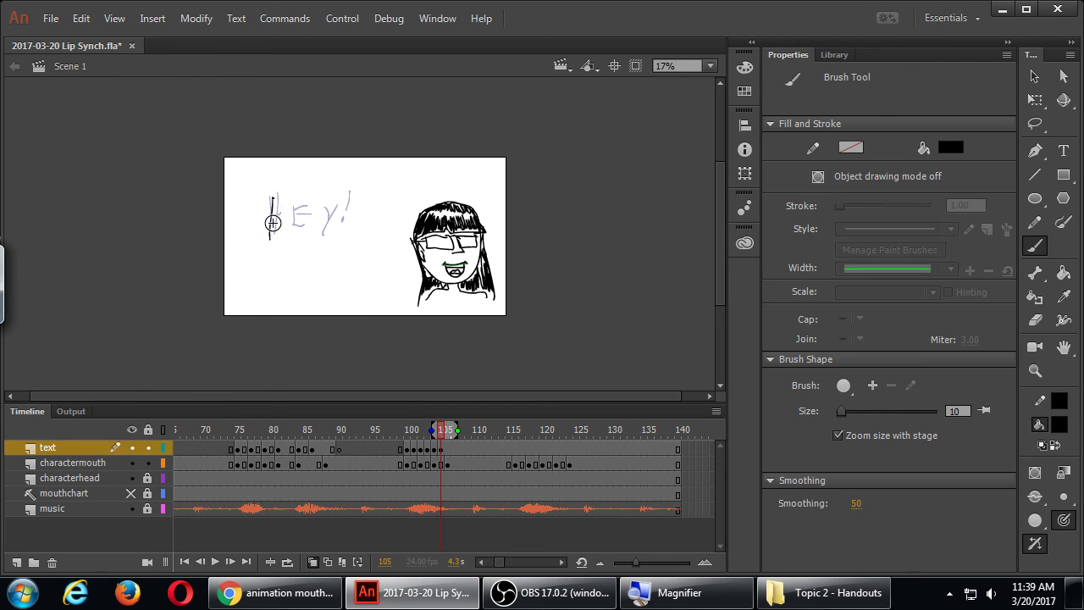
pyautogui.moveTo(283, 194); pyautogui.dragTo(282, 237)
pyautogui.moveTo(267, 217)
pyautogui.mouseDown()
pyautogui.moveTo(296, 224)
pyautogui.moveTo(296, 206)
pyautogui.moveTo(307, 238)
pyautogui.moveTo(310, 203)
pyautogui.mouseUp()
pyautogui.moveTo(294, 216); pyautogui.dragTo(310, 226)
pyautogui.moveTo(321, 203); pyautogui.dragTo(327, 230)
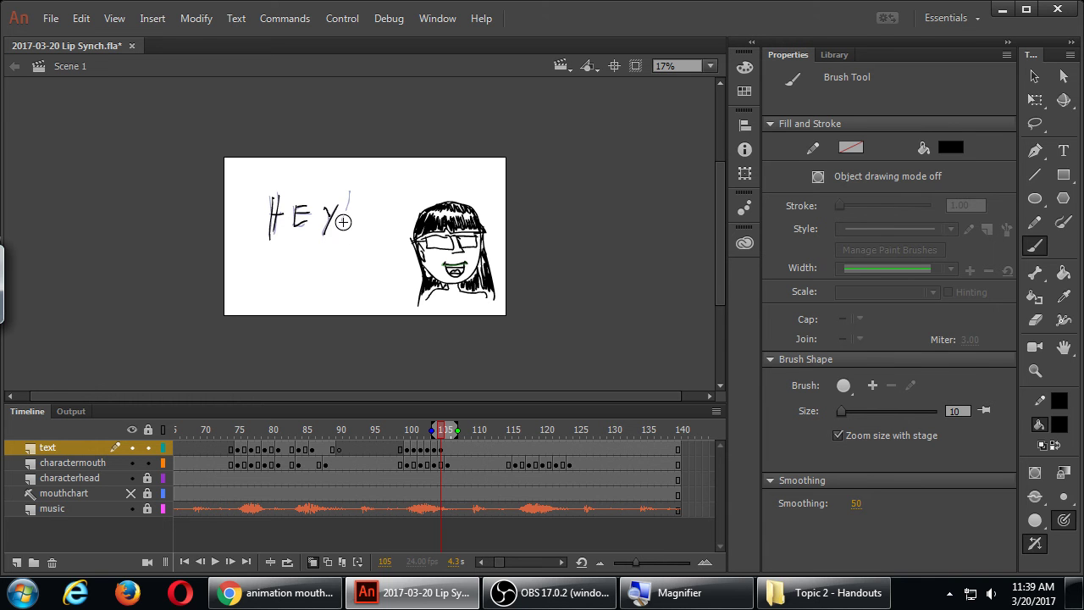
pyautogui.moveTo(350, 193); pyautogui.dragTo(348, 220)
pyautogui.click(342, 223)
# Step: Insert a blank keyframe at frame 106 of the text layer and brush the next HEY! drawing
pyautogui.click(449, 449)
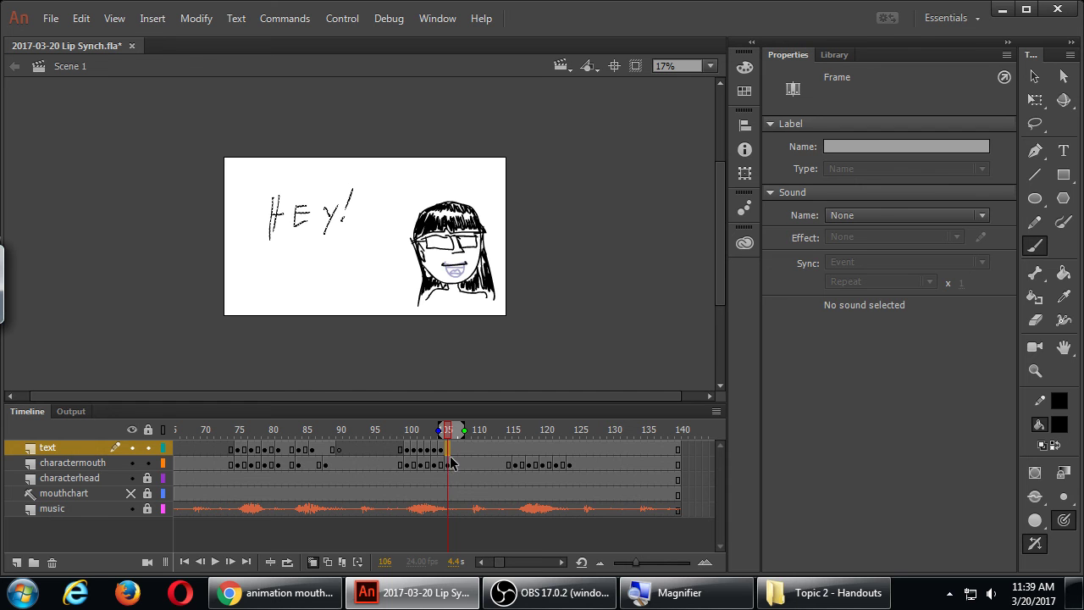
pyautogui.press('F7')
pyautogui.moveTo(273, 200)
pyautogui.mouseDown()
pyautogui.moveTo(281, 243)
pyautogui.moveTo(277, 208)
pyautogui.moveTo(289, 223)
pyautogui.moveTo(272, 213)
pyautogui.moveTo(295, 208)
pyautogui.moveTo(306, 239)
pyautogui.moveTo(315, 233)
pyautogui.moveTo(297, 207)
pyautogui.moveTo(317, 218)
pyautogui.moveTo(296, 216)
pyautogui.moveTo(326, 209)
pyautogui.moveTo(343, 228)
pyautogui.moveTo(336, 206)
pyautogui.moveTo(328, 240)
pyautogui.mouseUp()
pyautogui.click(341, 219)
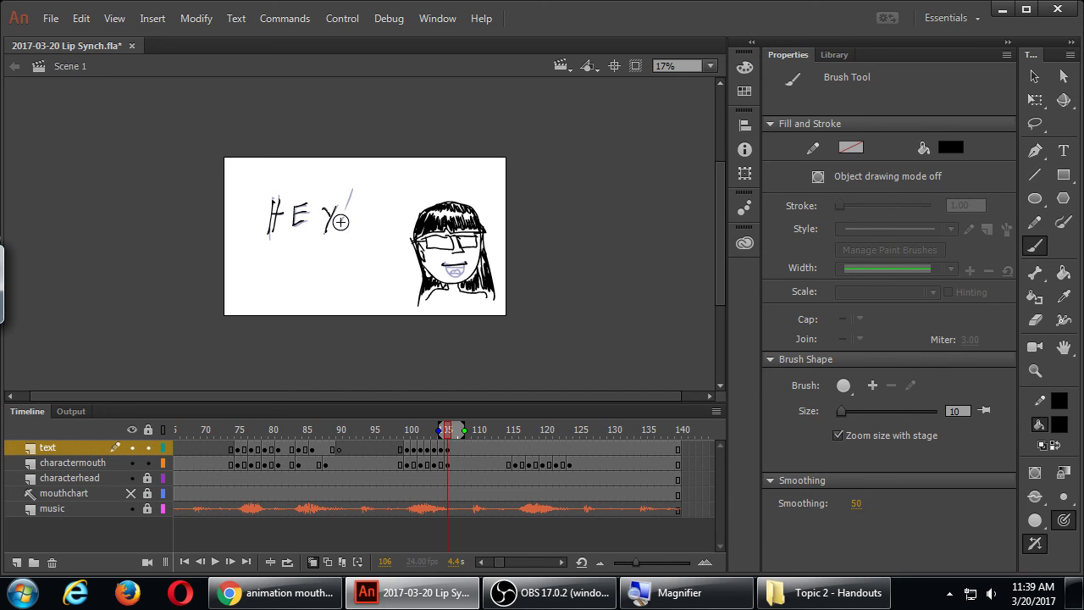
pyautogui.moveTo(350, 193); pyautogui.dragTo(343, 222)
# Step: Turn off onion skinning, enable looped playback, and set the loop range to about frames 97 to 111
pyautogui.click(416, 432)
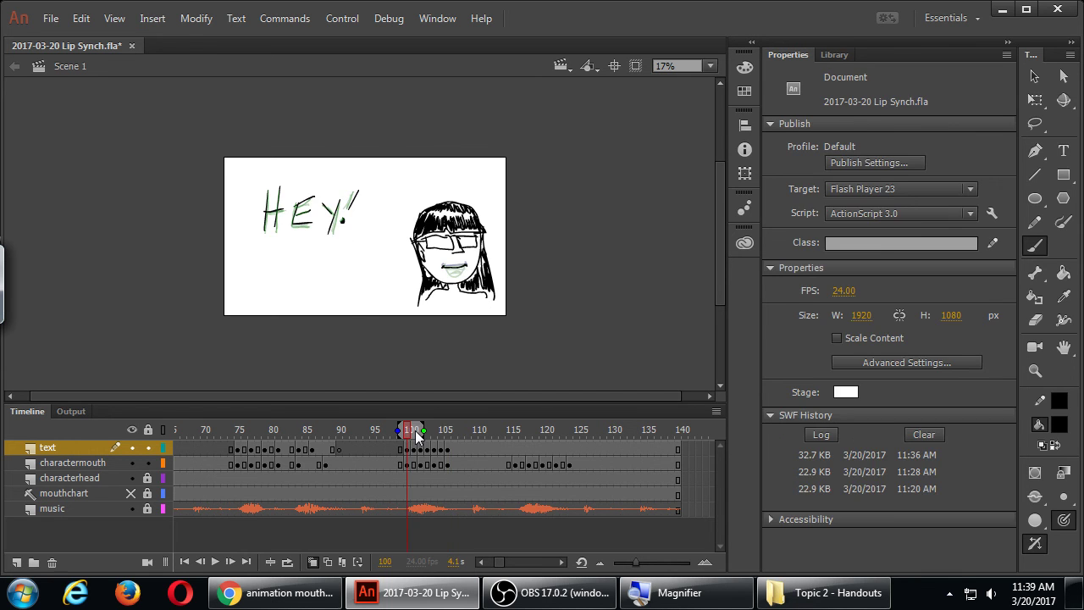
pyautogui.click(312, 562)
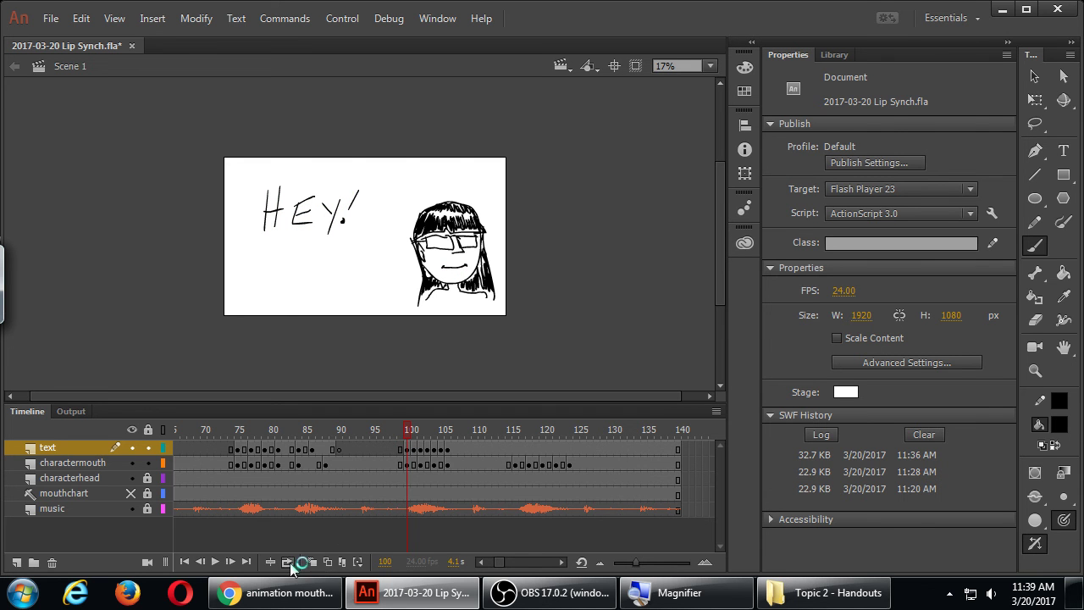
pyautogui.click(288, 563)
pyautogui.moveTo(501, 566); pyautogui.dragTo(494, 569)
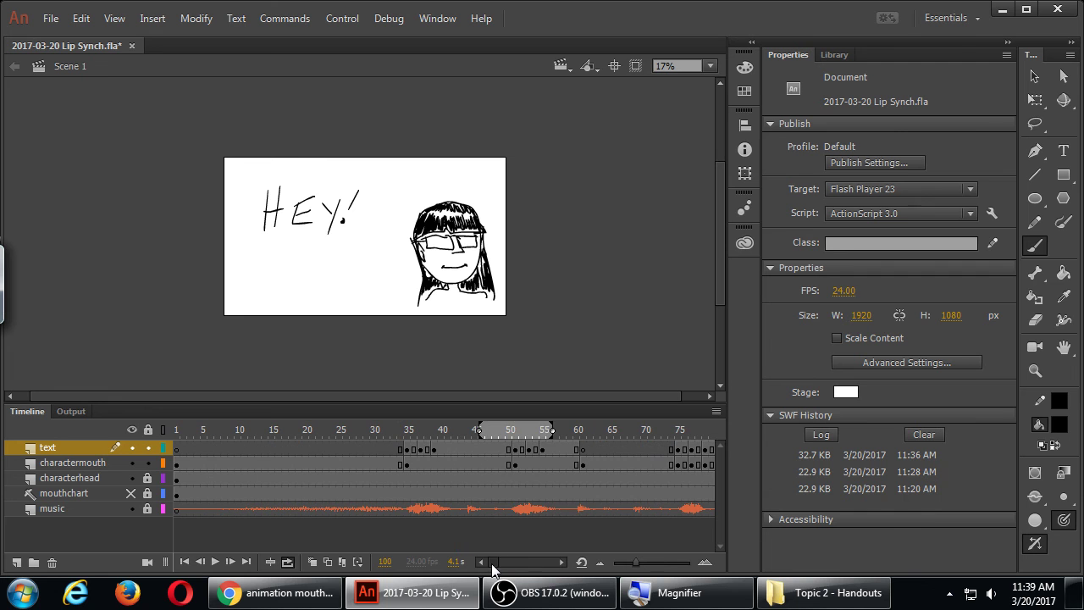
pyautogui.moveTo(551, 430); pyautogui.dragTo(514, 444)
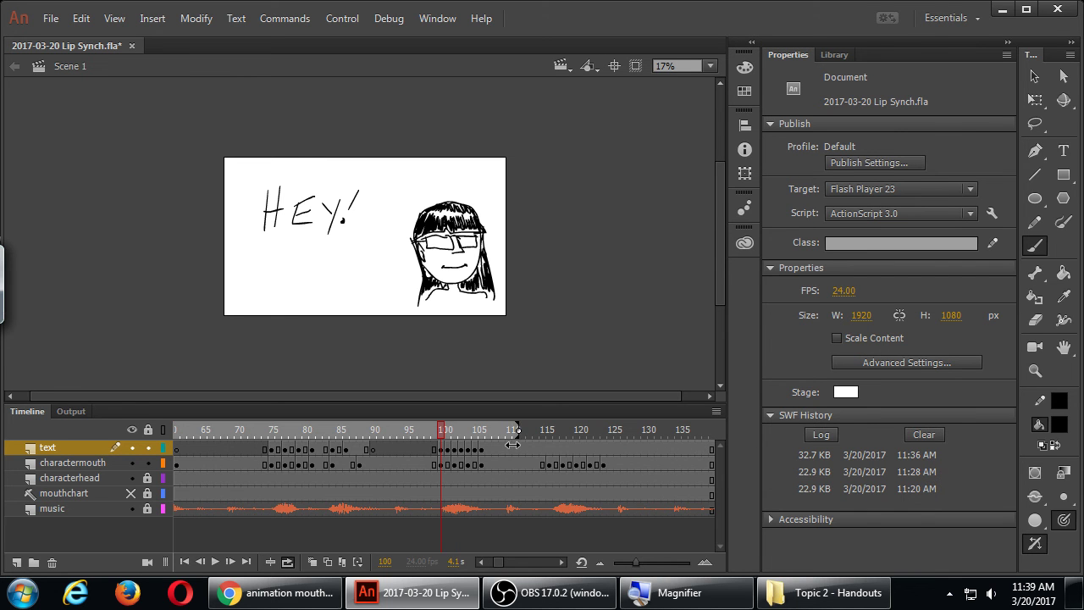
pyautogui.moveTo(499, 562); pyautogui.dragTo(497, 563)
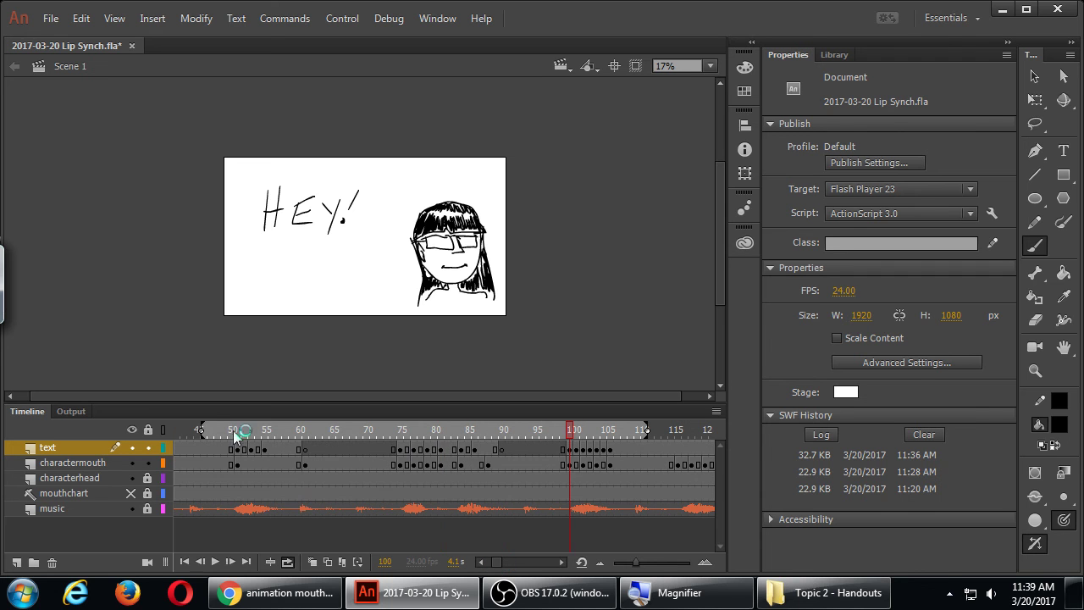
pyautogui.moveTo(203, 430); pyautogui.dragTo(552, 444)
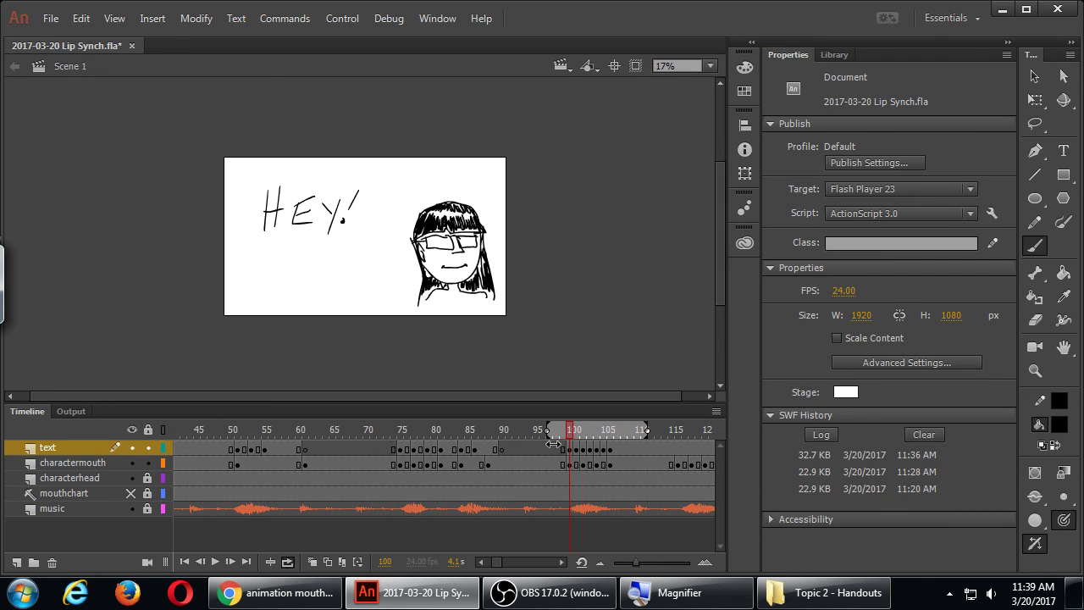
# Step: Play the looped HEY! section repeatedly to check the lettering and mouth against the sound
pyautogui.press('Return')
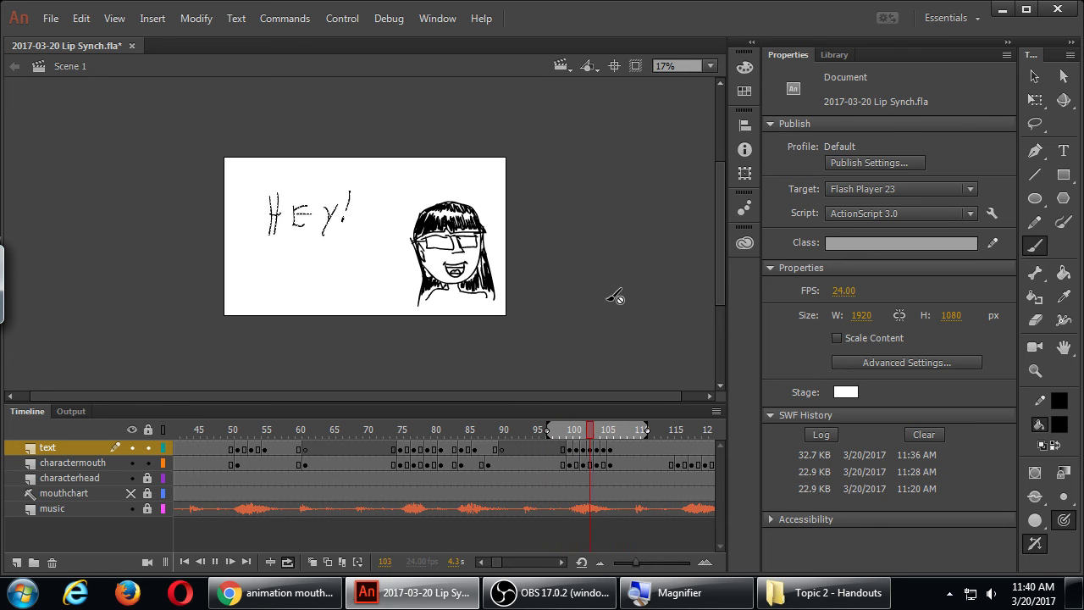
pyautogui.press(',')
pyautogui.press(',')
pyautogui.press(',')
pyautogui.press(',')
pyautogui.press(',')
pyautogui.press(',')
pyautogui.press(',')
pyautogui.press(',')
pyautogui.press(',')
pyautogui.press(',')
pyautogui.press(',')
pyautogui.press(',')
pyautogui.press(',')
pyautogui.press(',')
pyautogui.press(',')
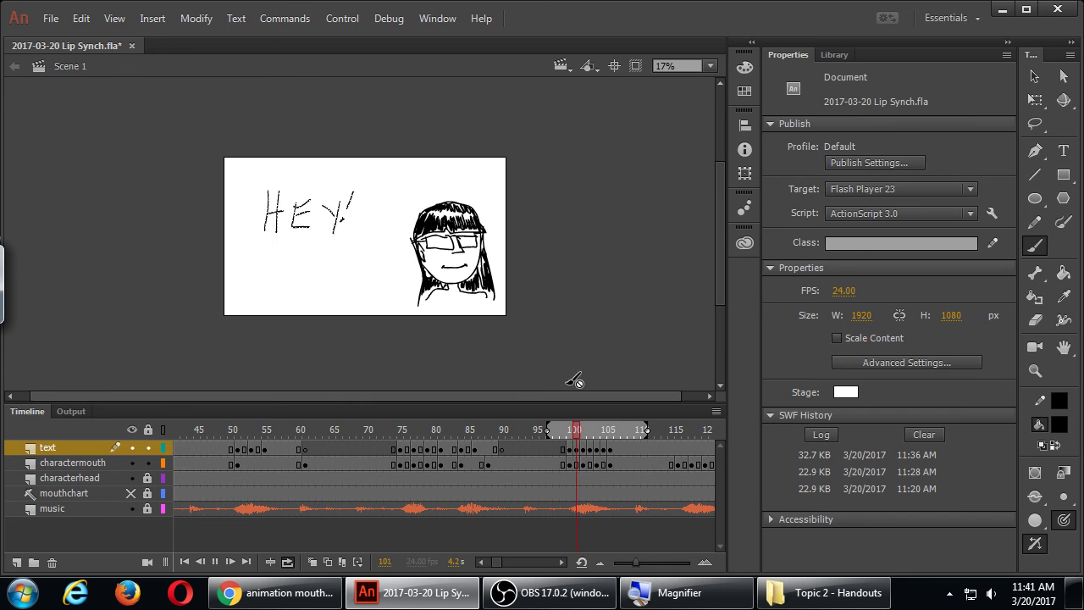
# Step: Turn off looping and let playback run on to the end at frame 140
pyautogui.click(287, 562)
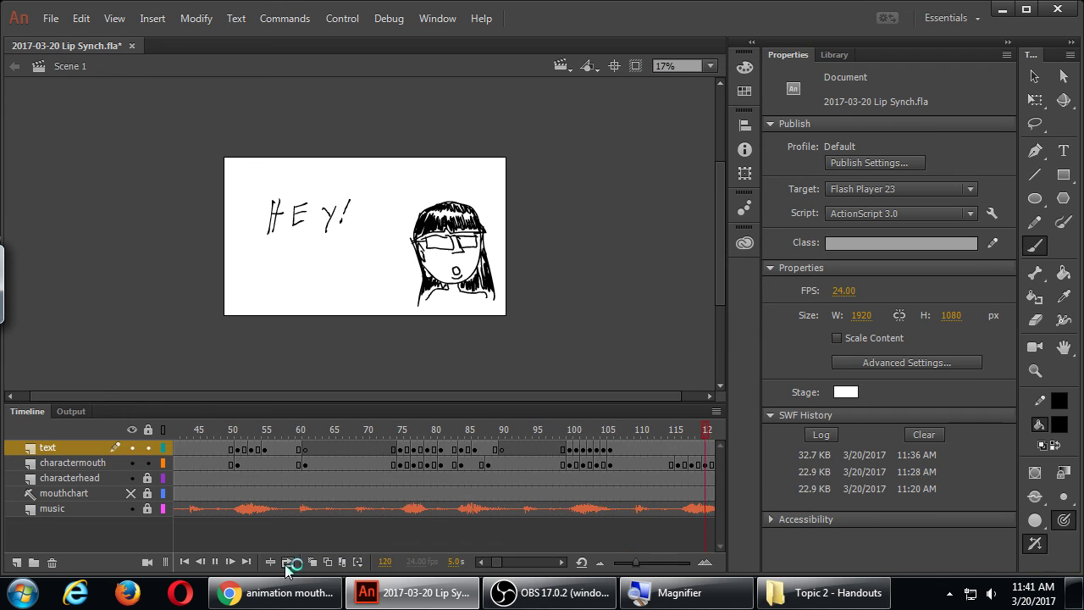
pyautogui.click(481, 561)
pyautogui.click(481, 562)
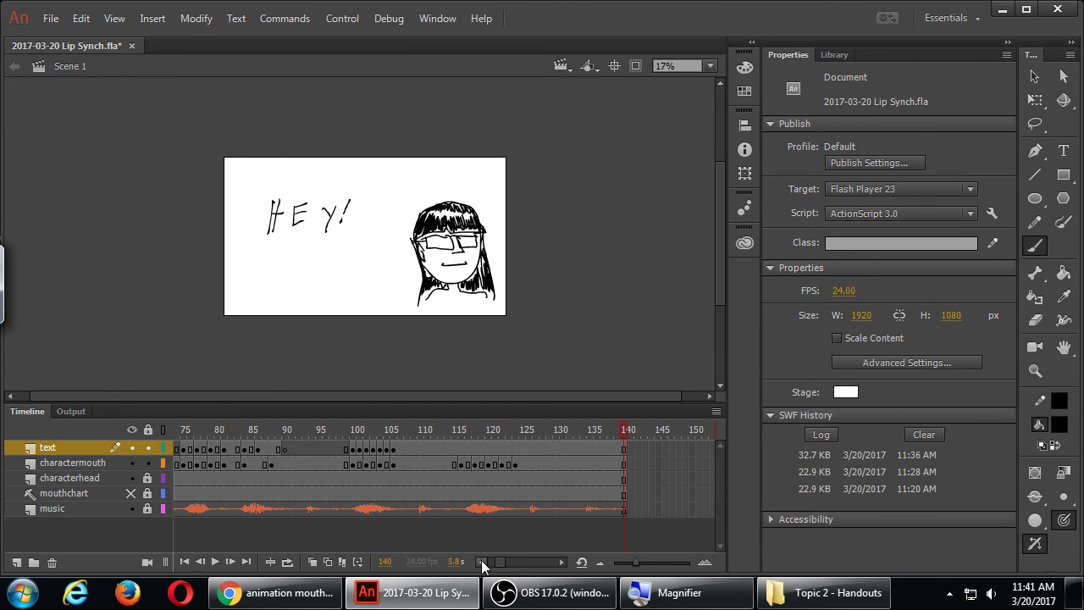
# Step: Save the document and insert a blank keyframe at frame 108 of the text layer to end the HEY! lettering
pyautogui.click(460, 449)
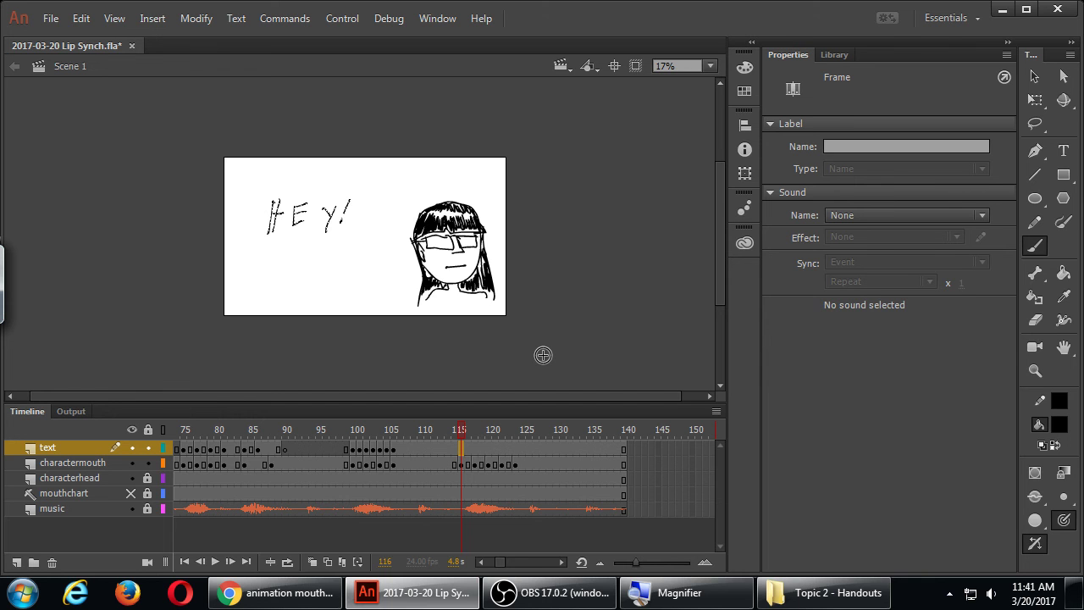
pyautogui.hotkey('ctrl', 's')
pyautogui.click(342, 430)
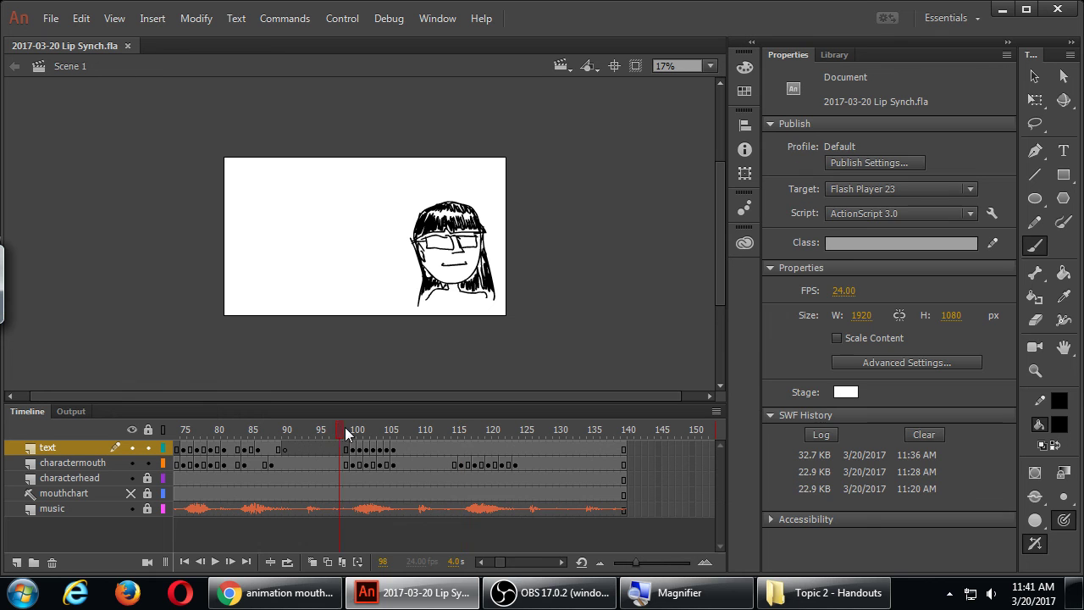
pyautogui.moveTo(352, 432); pyautogui.dragTo(404, 435)
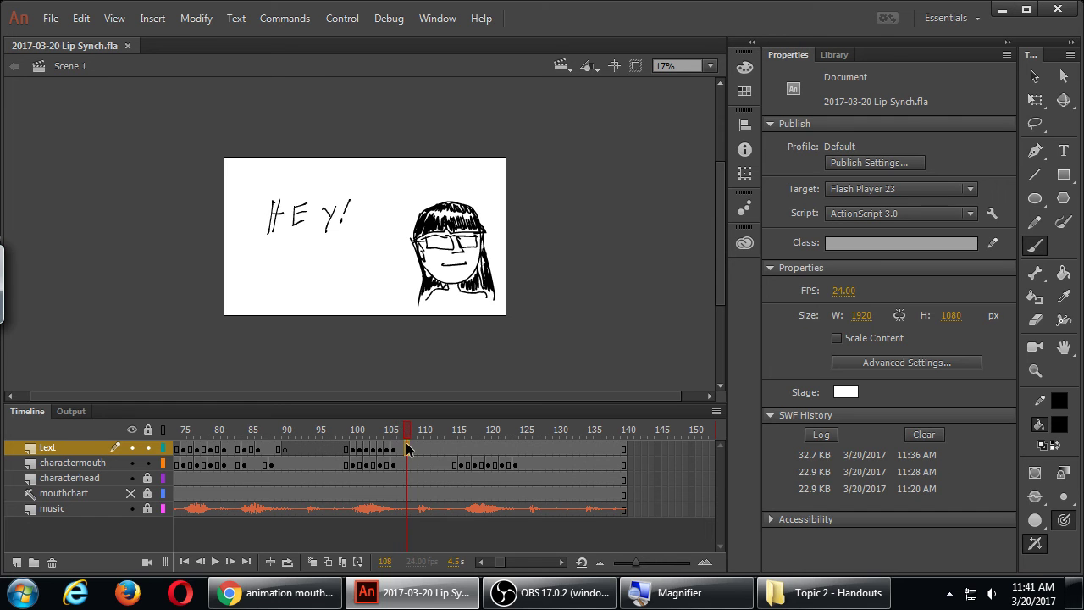
pyautogui.click(406, 447)
pyautogui.press('F7')
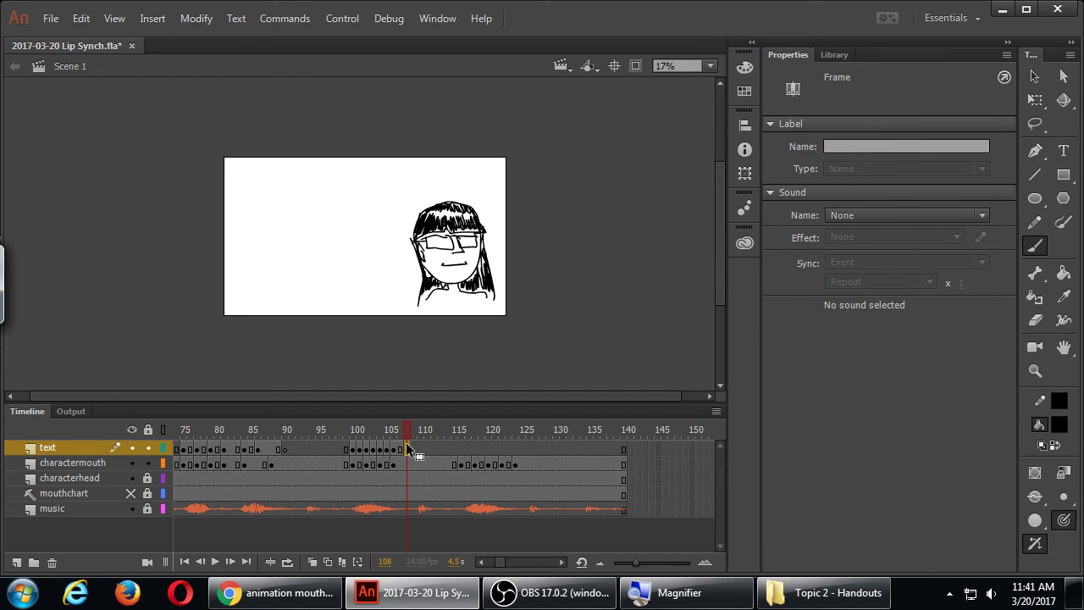
# Step: Insert a blank keyframe at frame 116 of the text layer and brush the lettering HO! beside the character
pyautogui.moveTo(408, 434); pyautogui.dragTo(459, 434)
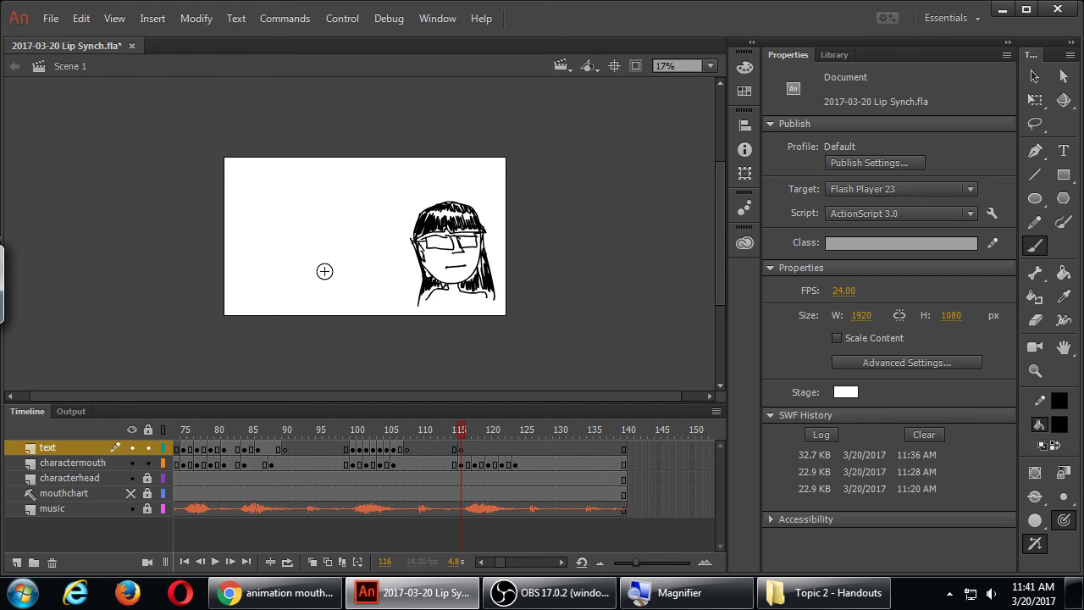
pyautogui.moveTo(298, 188)
pyautogui.mouseDown()
pyautogui.moveTo(290, 258)
pyautogui.moveTo(310, 254)
pyautogui.mouseUp()
pyautogui.moveTo(293, 219); pyautogui.dragTo(320, 222)
pyautogui.moveTo(337, 216)
pyautogui.mouseDown()
pyautogui.moveTo(339, 229)
pyautogui.moveTo(338, 213)
pyautogui.moveTo(367, 239)
pyautogui.mouseUp()
pyautogui.click(357, 244)
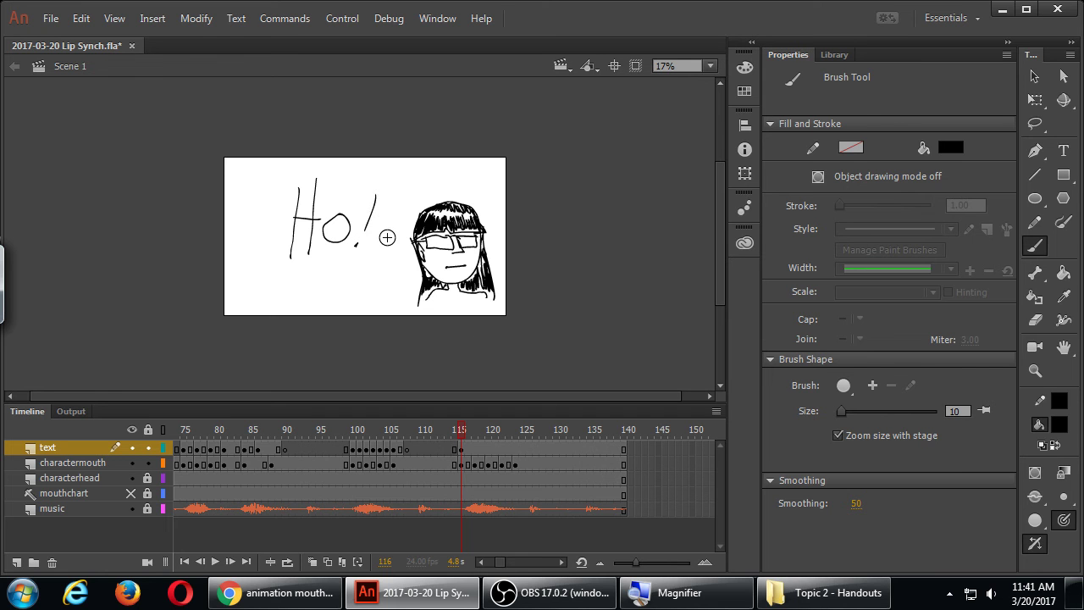
# Step: Insert a blank keyframe at frame 117 of the text layer, turn on onion skinning, and trace the second HO! drawing
pyautogui.click(470, 448)
pyautogui.press('F7')
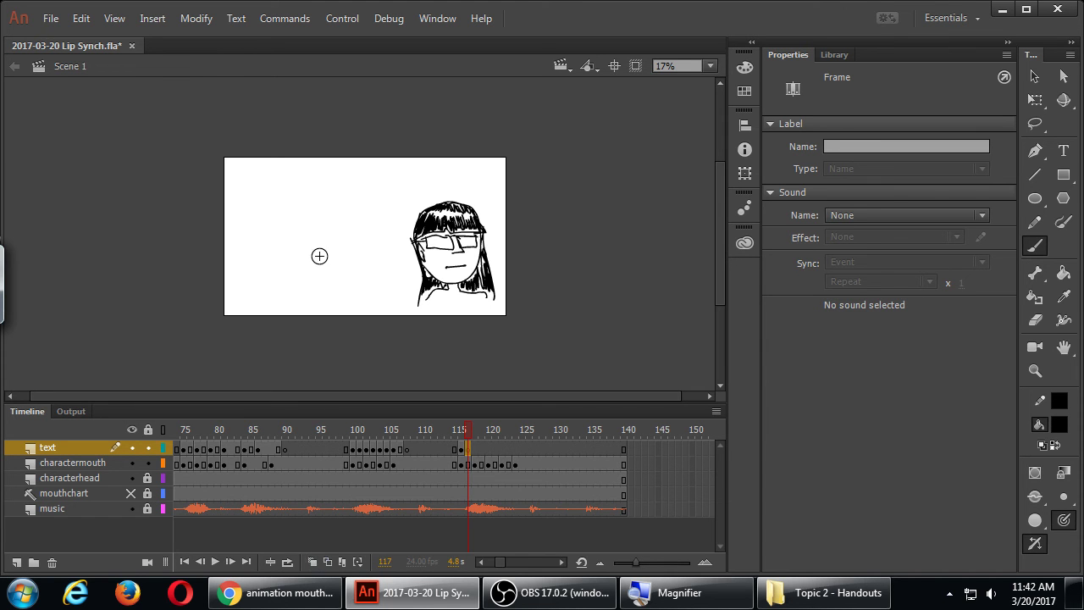
pyautogui.click(312, 563)
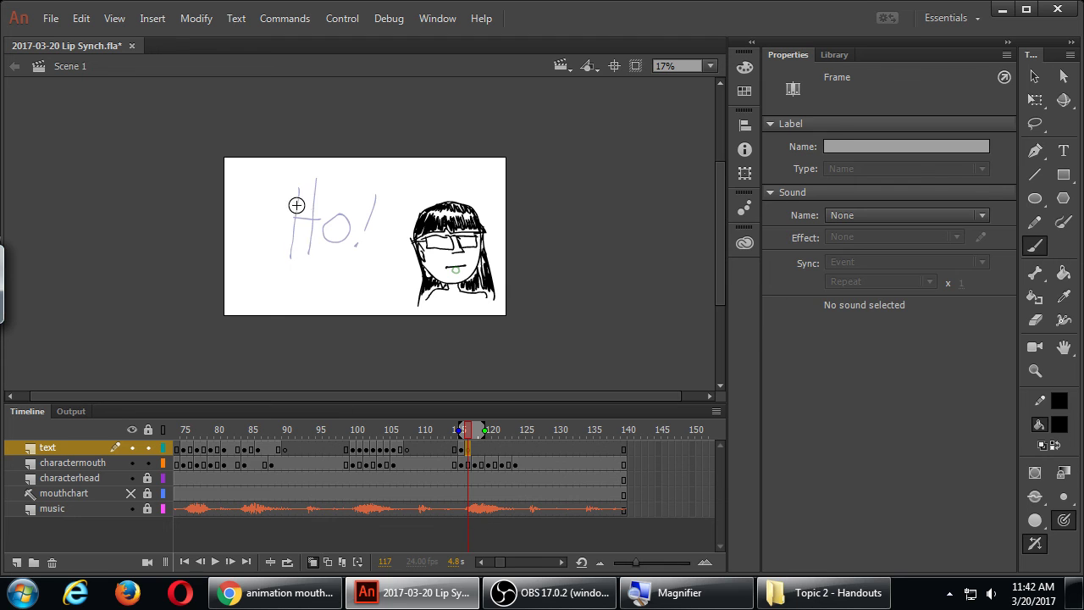
pyautogui.moveTo(298, 188)
pyautogui.mouseDown()
pyautogui.moveTo(298, 254)
pyautogui.moveTo(315, 254)
pyautogui.mouseUp()
pyautogui.moveTo(292, 219)
pyautogui.mouseDown()
pyautogui.moveTo(338, 221)
pyautogui.moveTo(337, 243)
pyautogui.moveTo(364, 238)
pyautogui.mouseUp()
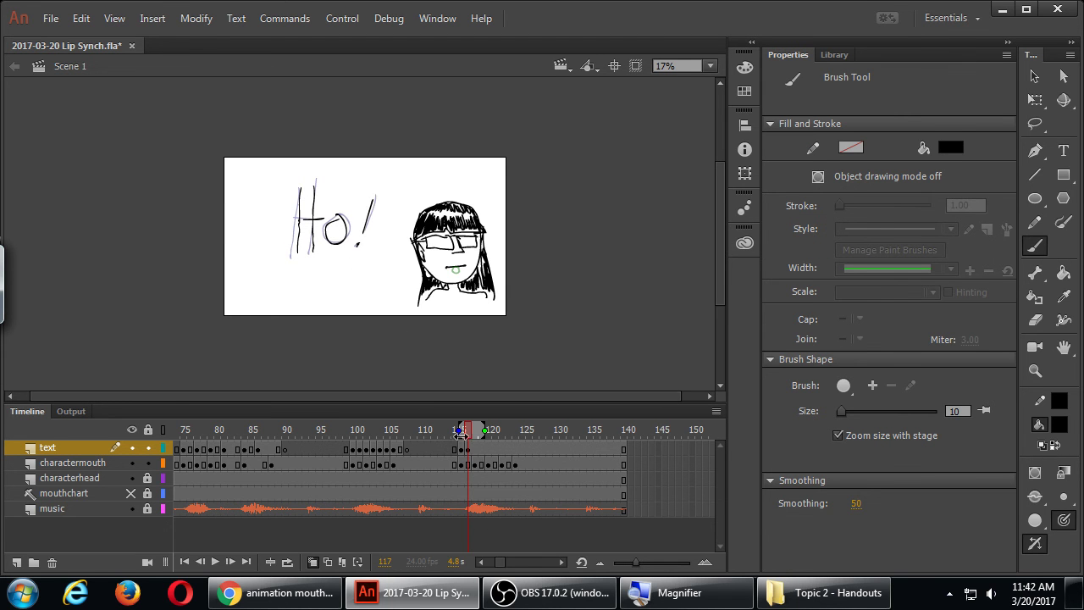
# Step: Insert a blank keyframe at frame 118 of the text layer and brush HO! with a small face inside the O
pyautogui.click(476, 449)
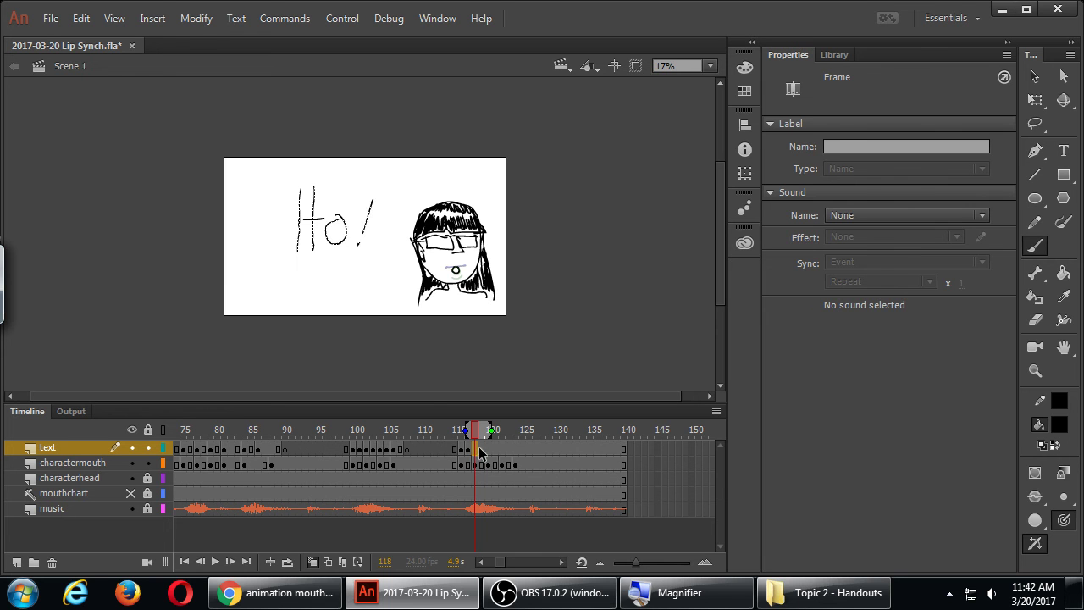
pyautogui.press('F7')
pyautogui.moveTo(298, 187)
pyautogui.mouseDown()
pyautogui.moveTo(310, 252)
pyautogui.moveTo(313, 193)
pyautogui.moveTo(323, 254)
pyautogui.moveTo(303, 221)
pyautogui.moveTo(332, 230)
pyautogui.moveTo(336, 218)
pyautogui.moveTo(356, 244)
pyautogui.mouseUp()
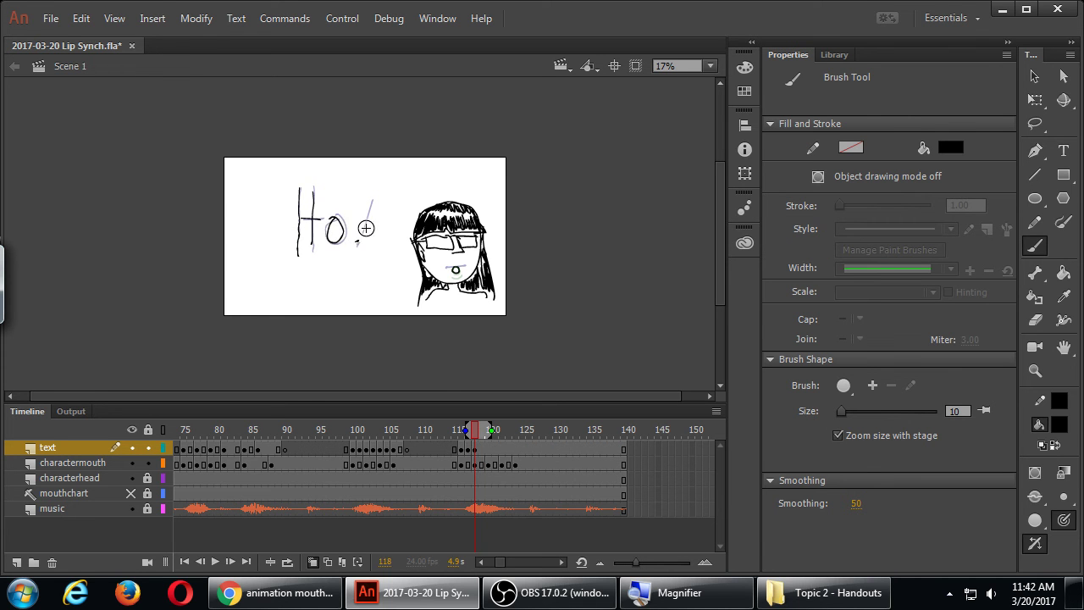
pyautogui.moveTo(373, 202); pyautogui.dragTo(367, 229)
pyautogui.press('ctrl')
pyautogui.click(340, 243)
# Step: Insert blank keyframes at frames 119 and 120 of the text layer and brush a new HO! drawing on each
pyautogui.click(485, 454)
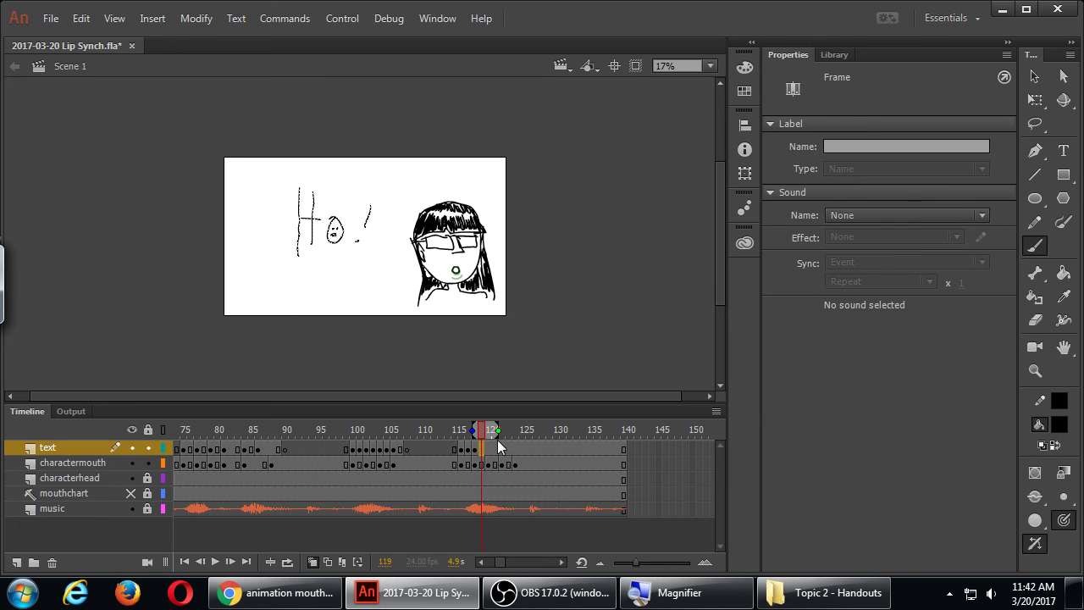
pyautogui.press('F7')
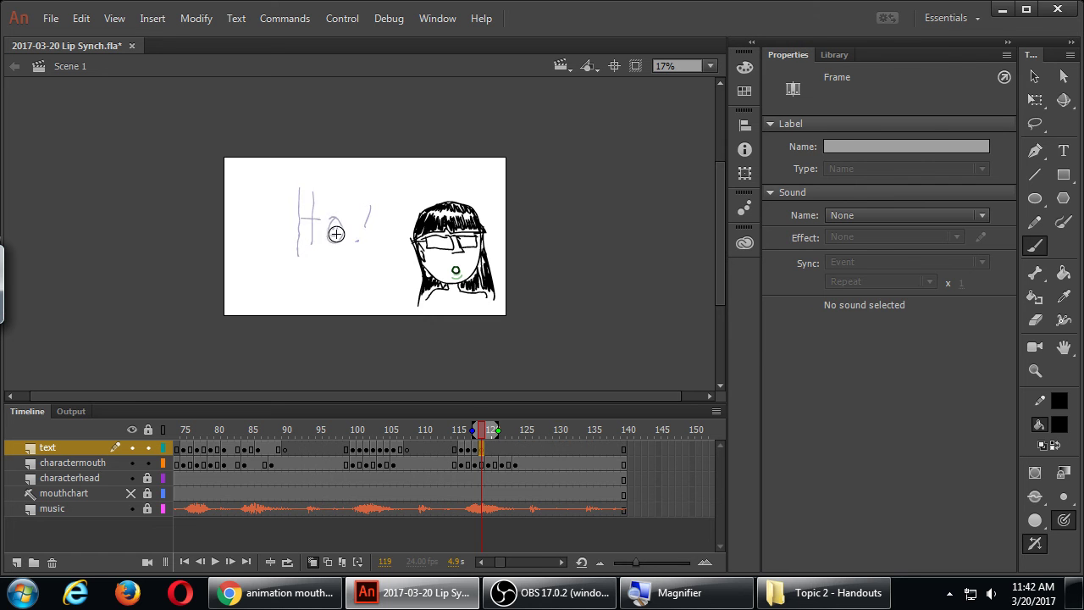
pyautogui.moveTo(304, 187)
pyautogui.mouseDown()
pyautogui.moveTo(309, 268)
pyautogui.moveTo(330, 230)
pyautogui.moveTo(359, 239)
pyautogui.mouseUp()
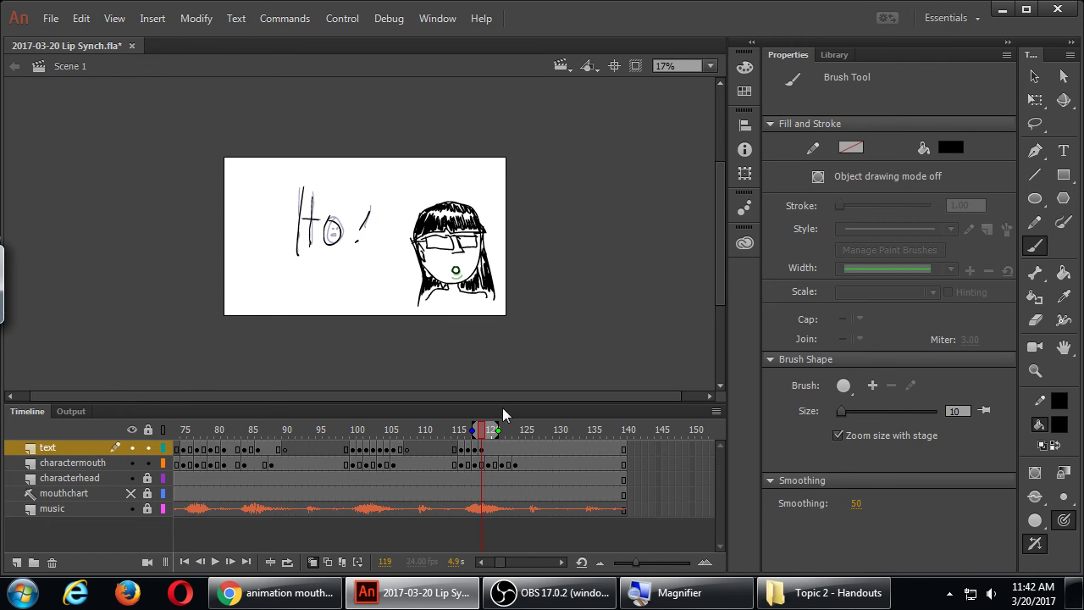
pyautogui.click(494, 455)
pyautogui.press('F7')
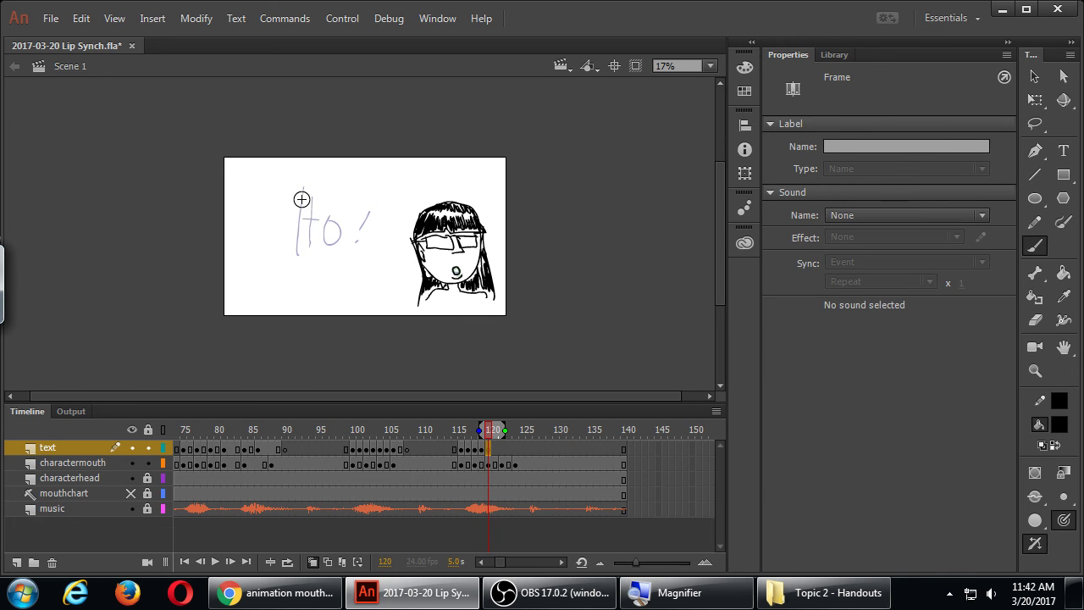
pyautogui.moveTo(303, 192)
pyautogui.mouseDown()
pyautogui.moveTo(314, 251)
pyautogui.moveTo(308, 215)
pyautogui.moveTo(324, 228)
pyautogui.moveTo(306, 230)
pyautogui.moveTo(331, 221)
pyautogui.moveTo(342, 253)
pyautogui.moveTo(336, 240)
pyautogui.moveTo(363, 234)
pyautogui.mouseUp()
pyautogui.click(355, 240)
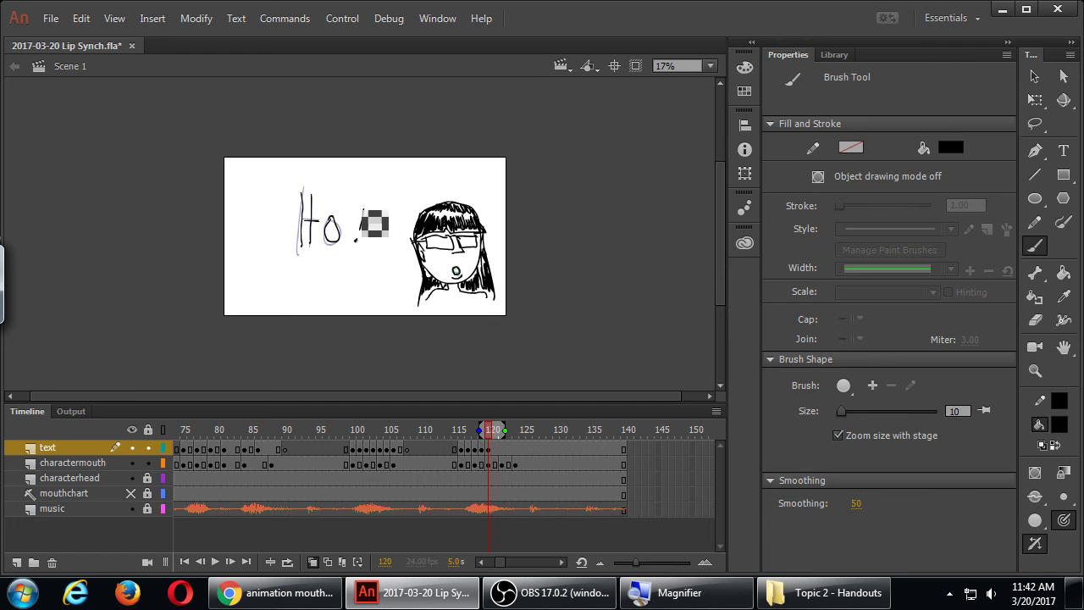
# Step: Add blank keyframes at frames 121 and 122 of the text layer, brushing a slightly different HO! on each
pyautogui.click(494, 451)
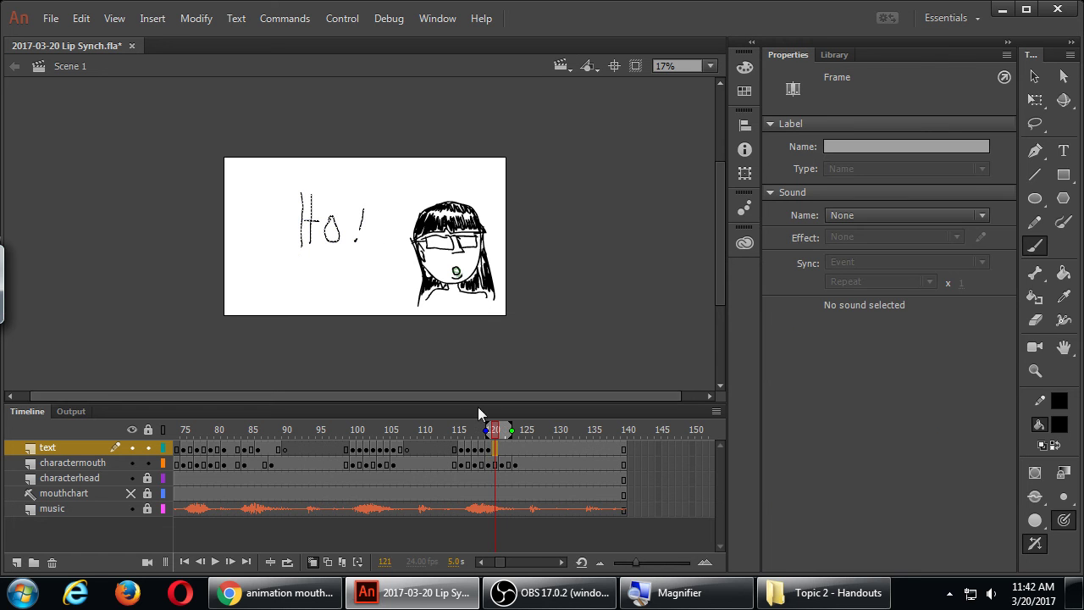
pyautogui.press('F7')
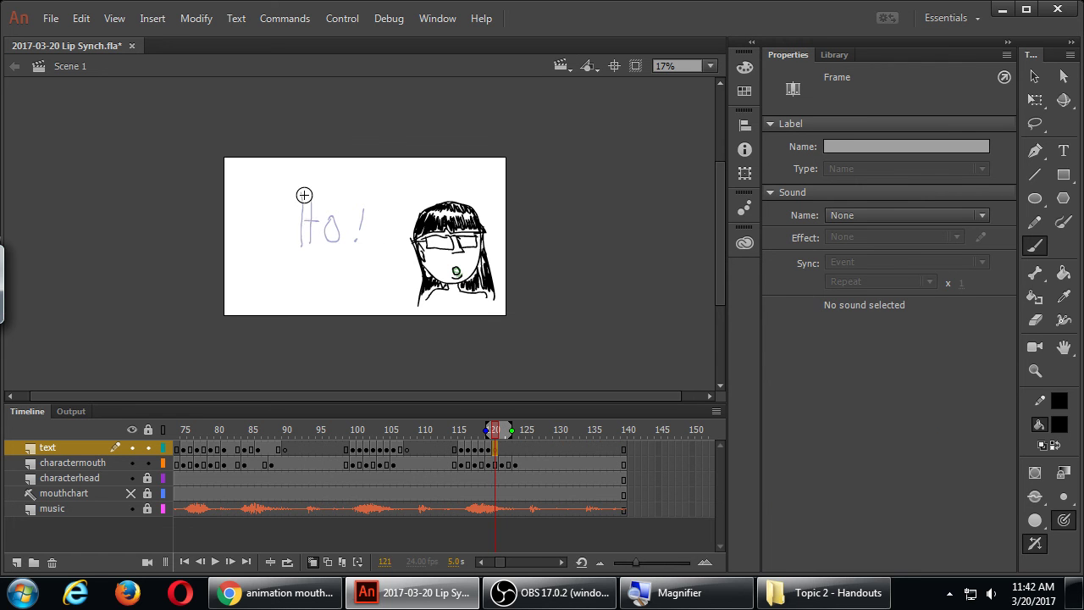
pyautogui.moveTo(302, 194)
pyautogui.mouseDown()
pyautogui.moveTo(302, 246)
pyautogui.moveTo(319, 244)
pyautogui.mouseUp()
pyautogui.moveTo(302, 218)
pyautogui.mouseDown()
pyautogui.moveTo(330, 220)
pyautogui.moveTo(356, 240)
pyautogui.moveTo(362, 231)
pyautogui.mouseUp()
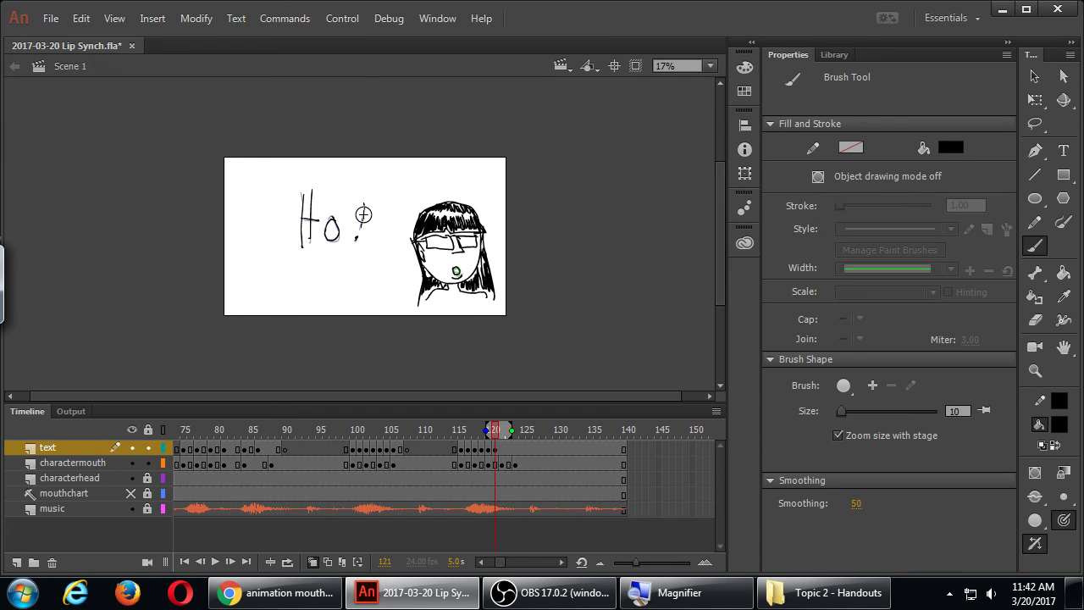
pyautogui.click(503, 449)
pyautogui.press('F7')
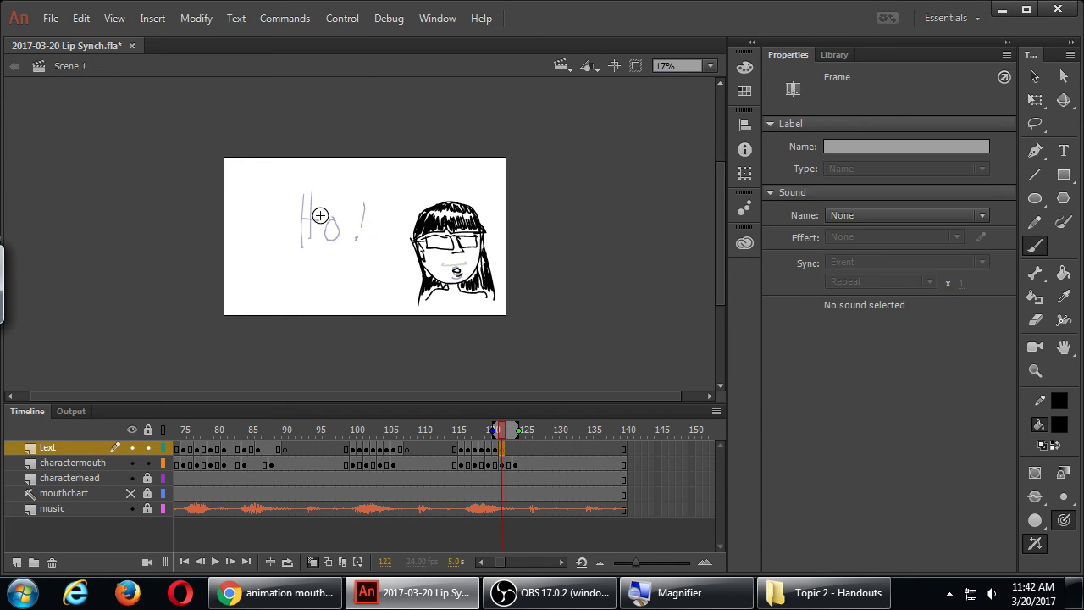
pyautogui.moveTo(304, 190); pyautogui.dragTo(302, 246)
pyautogui.moveTo(314, 193)
pyautogui.mouseDown()
pyautogui.moveTo(314, 246)
pyautogui.moveTo(316, 218)
pyautogui.mouseUp()
pyautogui.moveTo(332, 219); pyautogui.dragTo(362, 227)
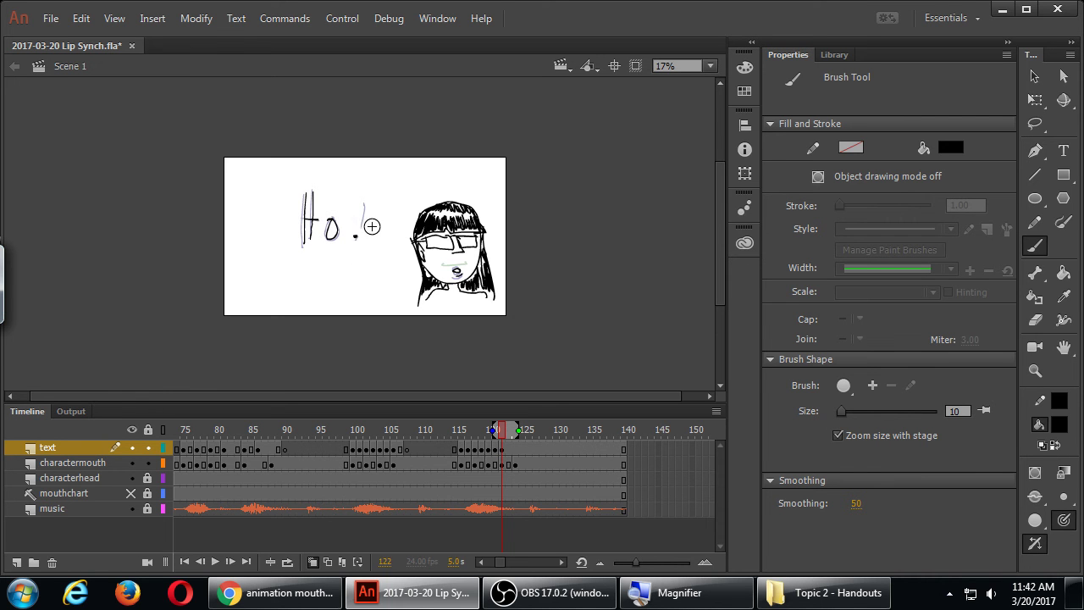
pyautogui.click(356, 234)
# Step: Continue the HO! lettering with blank keyframes and brushed drawings at frames 123 and 124 of the text layer
pyautogui.click(509, 449)
pyautogui.moveTo(305, 193)
pyautogui.mouseDown()
pyautogui.moveTo(314, 251)
pyautogui.moveTo(311, 202)
pyautogui.moveTo(325, 240)
pyautogui.moveTo(304, 218)
pyautogui.moveTo(336, 219)
pyautogui.moveTo(349, 252)
pyautogui.moveTo(334, 230)
pyautogui.moveTo(360, 230)
pyautogui.mouseUp()
pyautogui.click(355, 236)
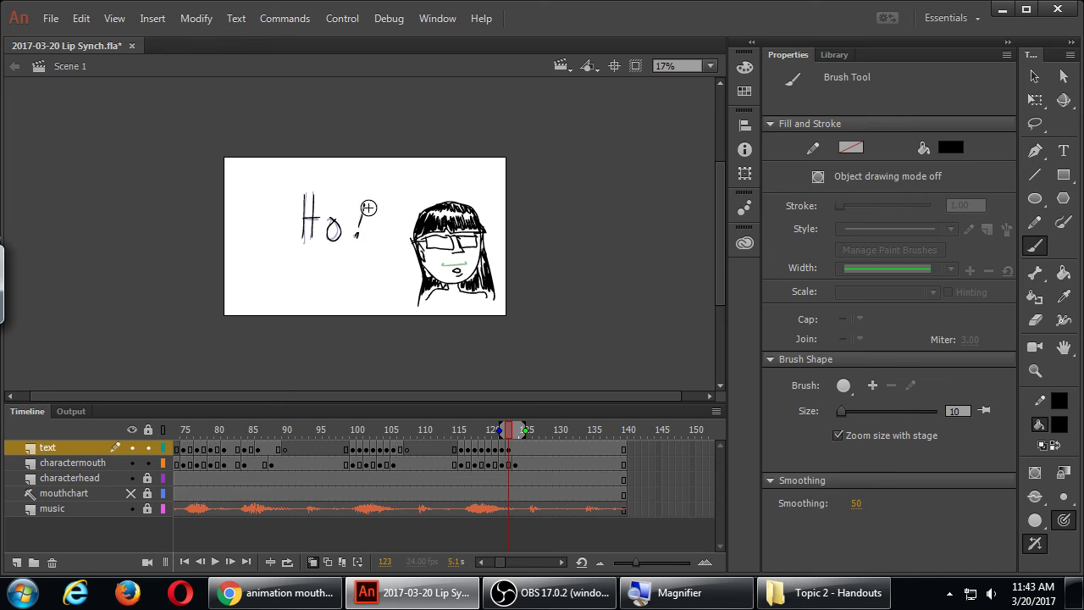
pyautogui.click(515, 451)
pyautogui.press('F7')
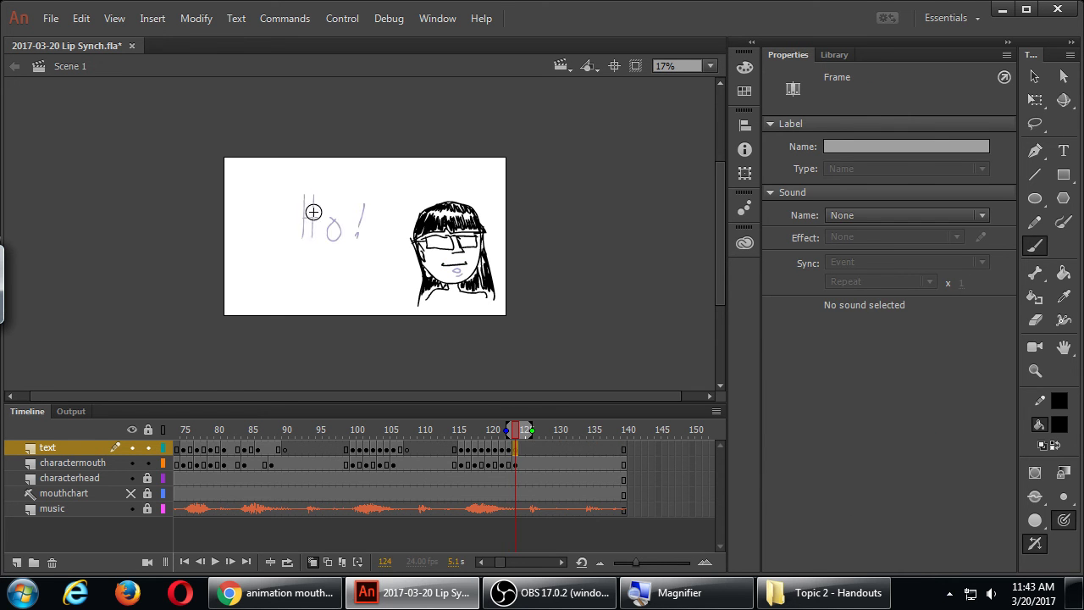
pyautogui.moveTo(305, 194); pyautogui.dragTo(307, 244)
pyautogui.moveTo(319, 196); pyautogui.dragTo(319, 240)
pyautogui.moveTo(304, 219)
pyautogui.mouseDown()
pyautogui.moveTo(329, 219)
pyautogui.moveTo(364, 250)
pyautogui.moveTo(360, 206)
pyautogui.moveTo(369, 235)
pyautogui.moveTo(365, 208)
pyautogui.mouseUp()
pyautogui.click(355, 235)
# Step: Insert a blank keyframe at frame 126 of the text layer to end the HO! lettering, and save the document
pyautogui.click(528, 449)
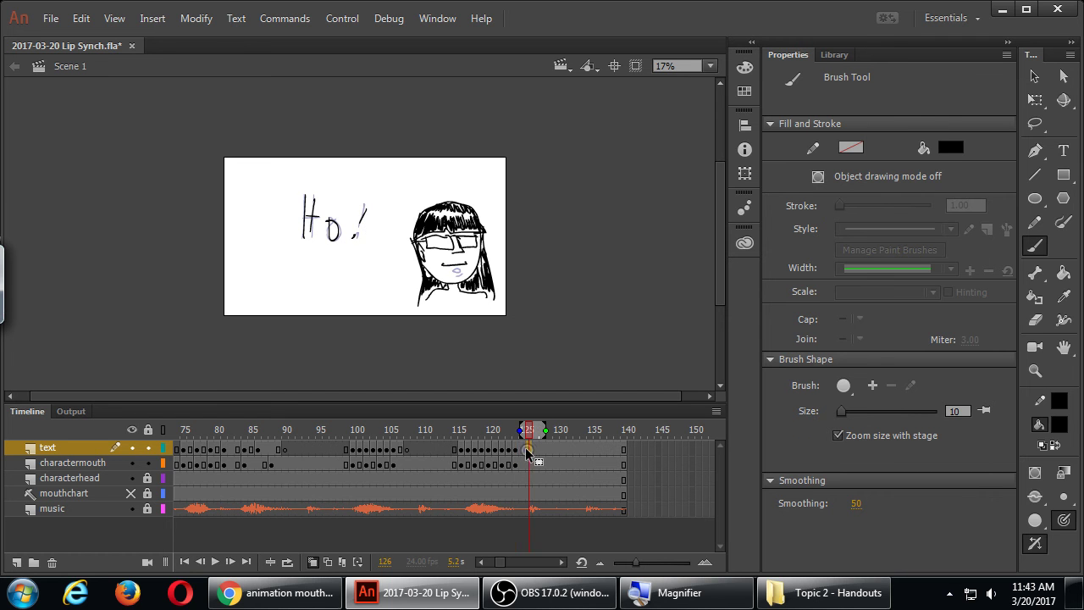
pyautogui.press('F7')
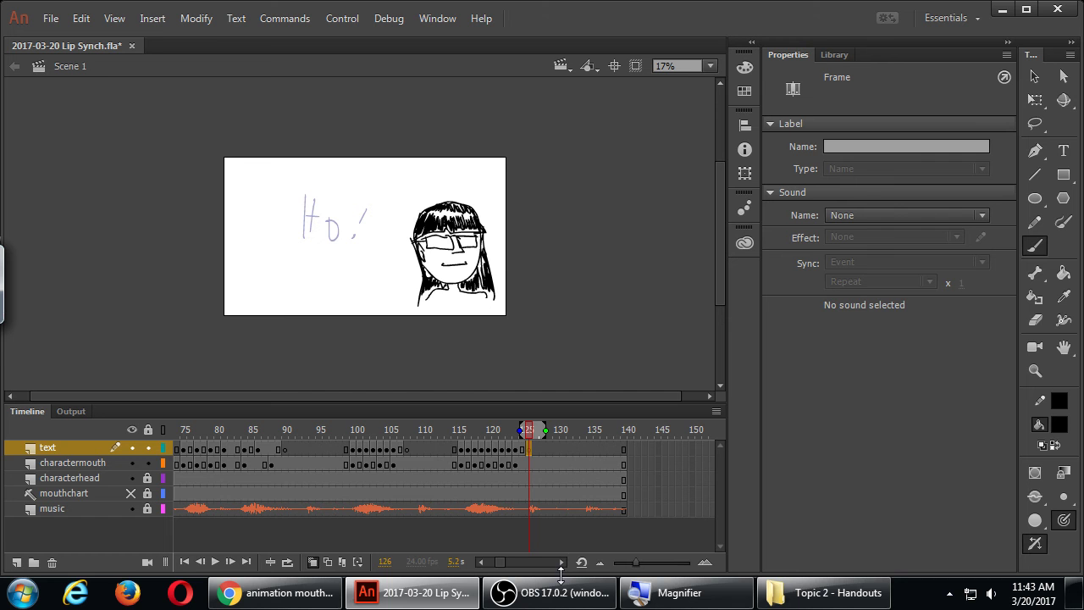
pyautogui.hotkey('ctrl', 's')
# Step: Test the movie to check the finished lip sync and lettering, and close the preview
pyautogui.hotkey('ctrl', 'Return')
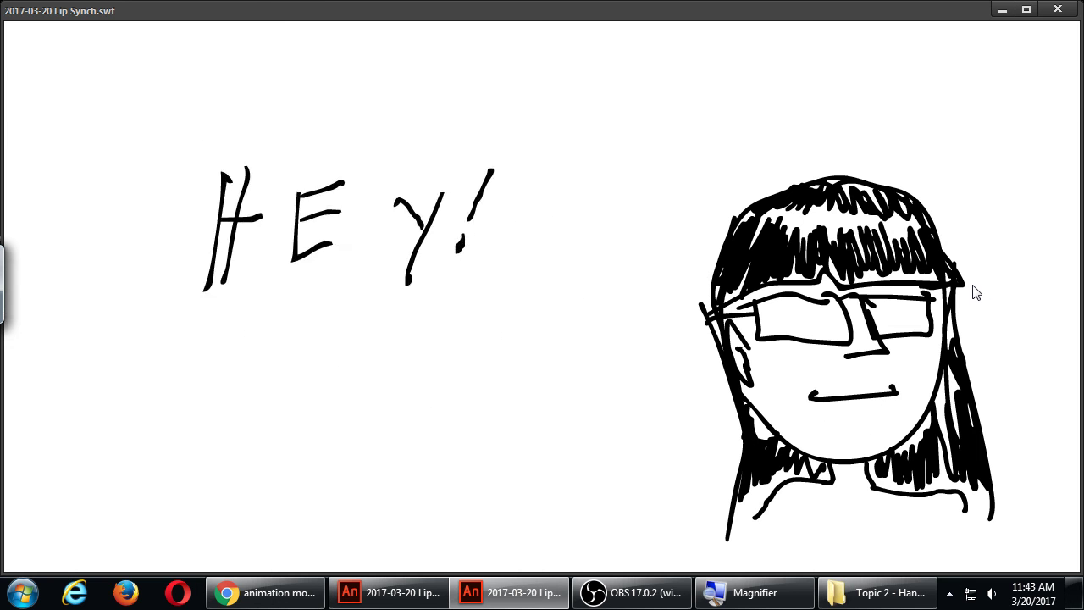
pyautogui.click(1057, 10)
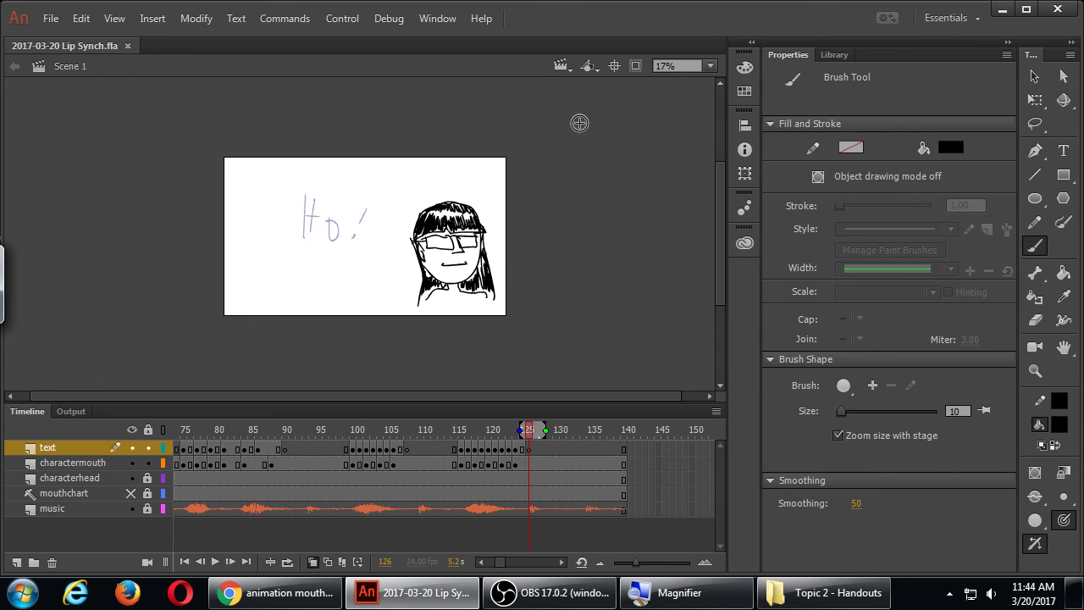
pyautogui.click(549, 593)
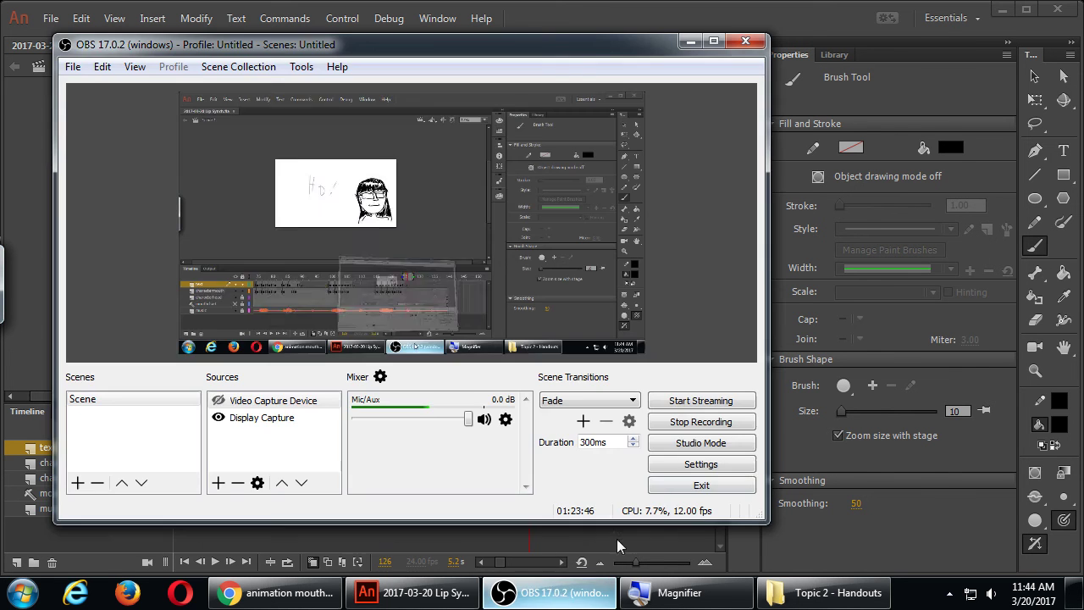